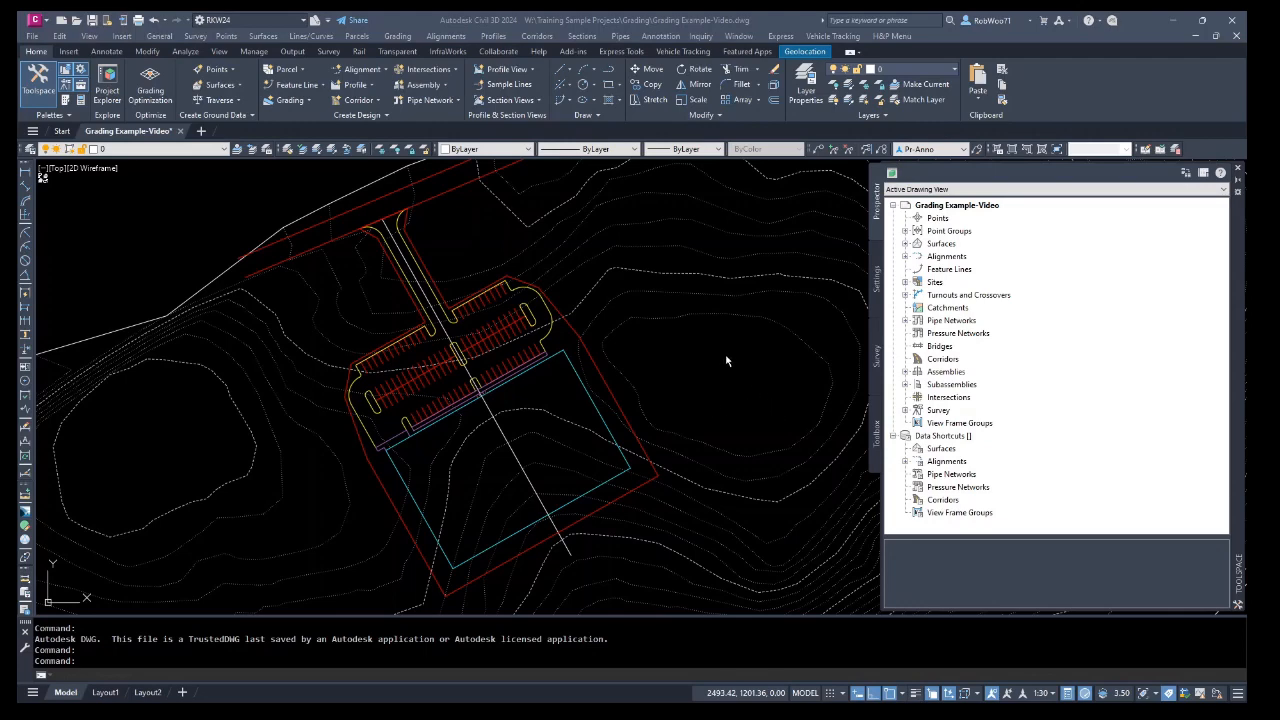
# Review the pad feature line's station elevations and grades in the Elevation Editor, and inspect the building outline polyline's properties.
pyautogui.scroll(-5, 726, 362)
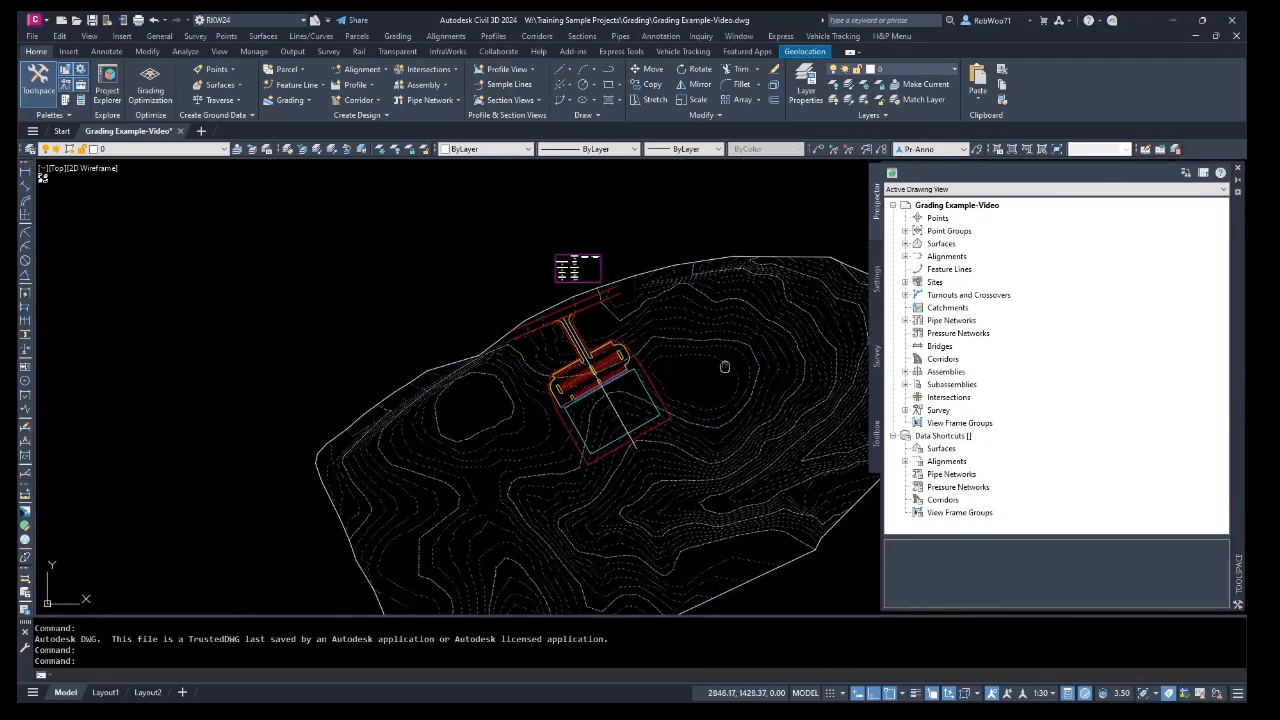
pyautogui.scroll(8, 575, 267)
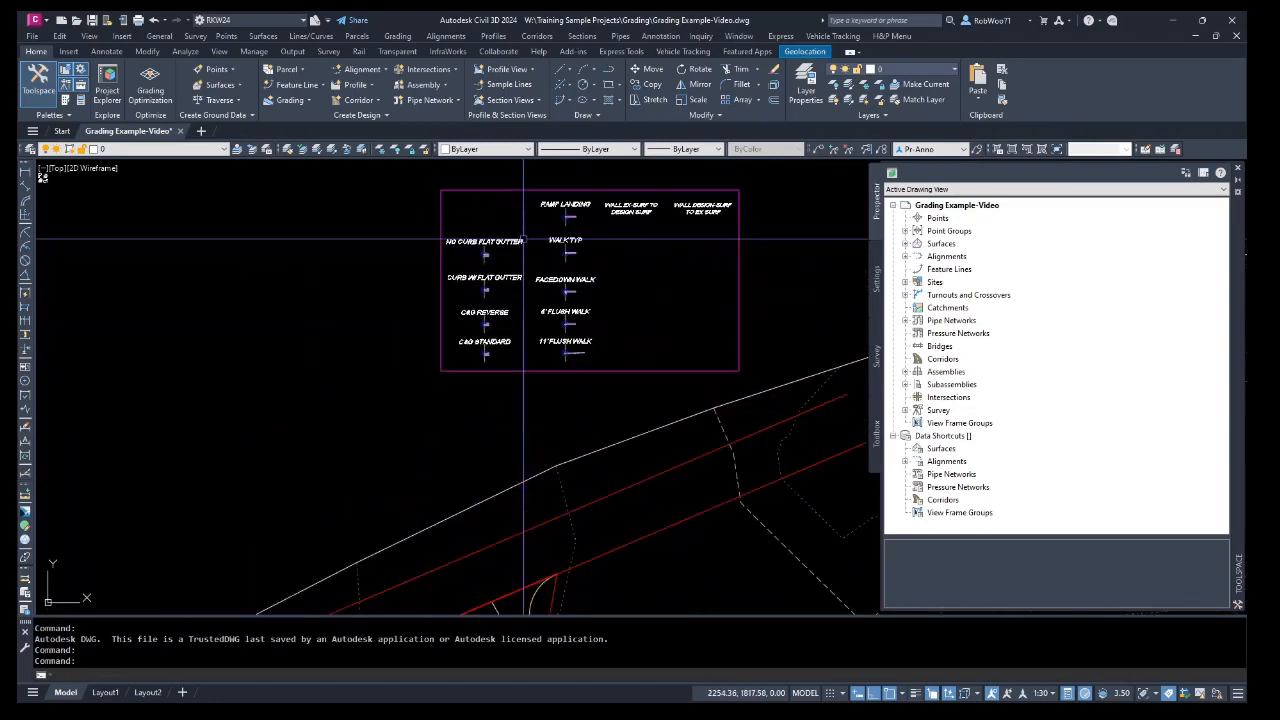
pyautogui.scroll(3, 545, 283)
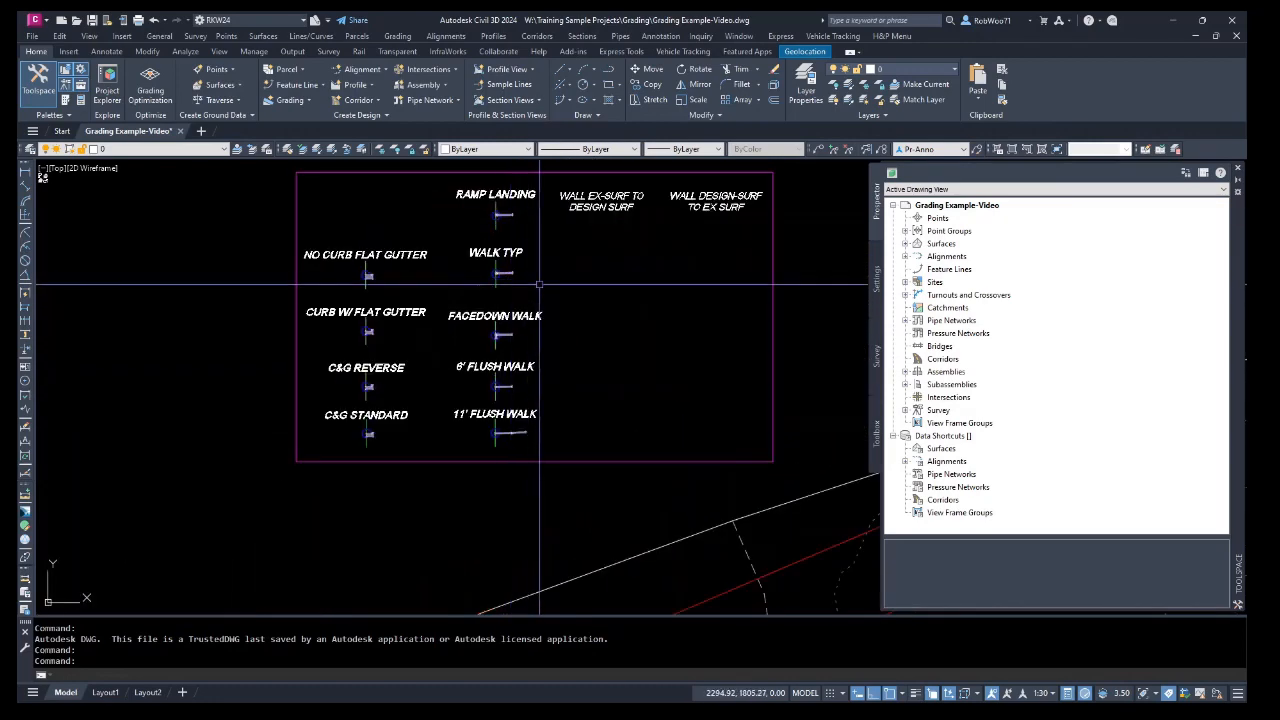
pyautogui.scroll(-5, 594, 326)
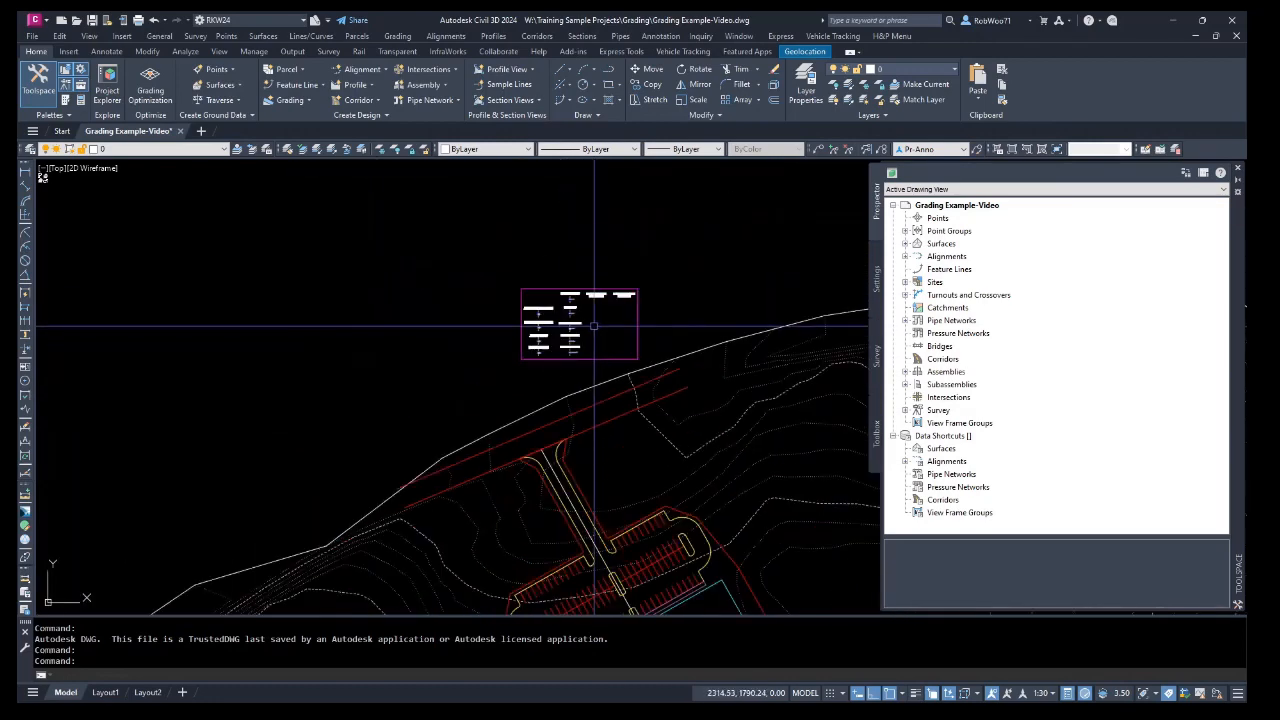
pyautogui.moveTo(686, 414); pyautogui.dragTo(674, 266, button='middle')
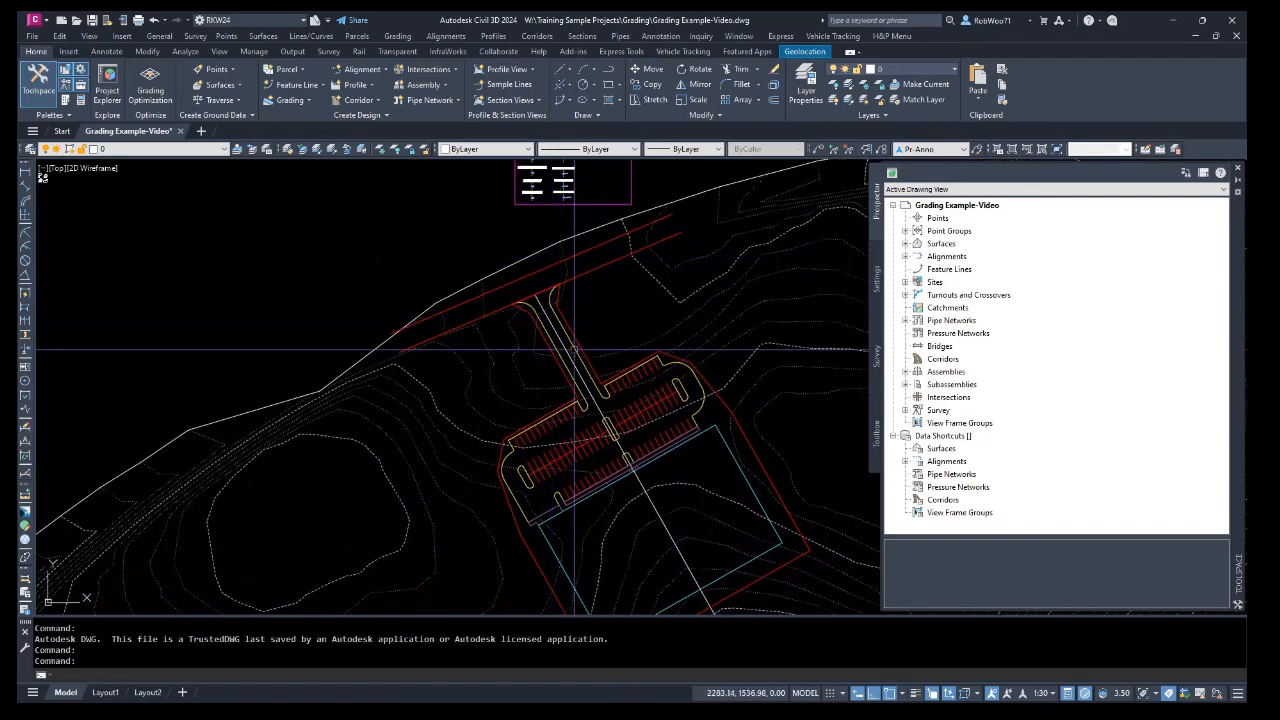
pyautogui.moveTo(677, 465); pyautogui.dragTo(673, 385, button='middle')
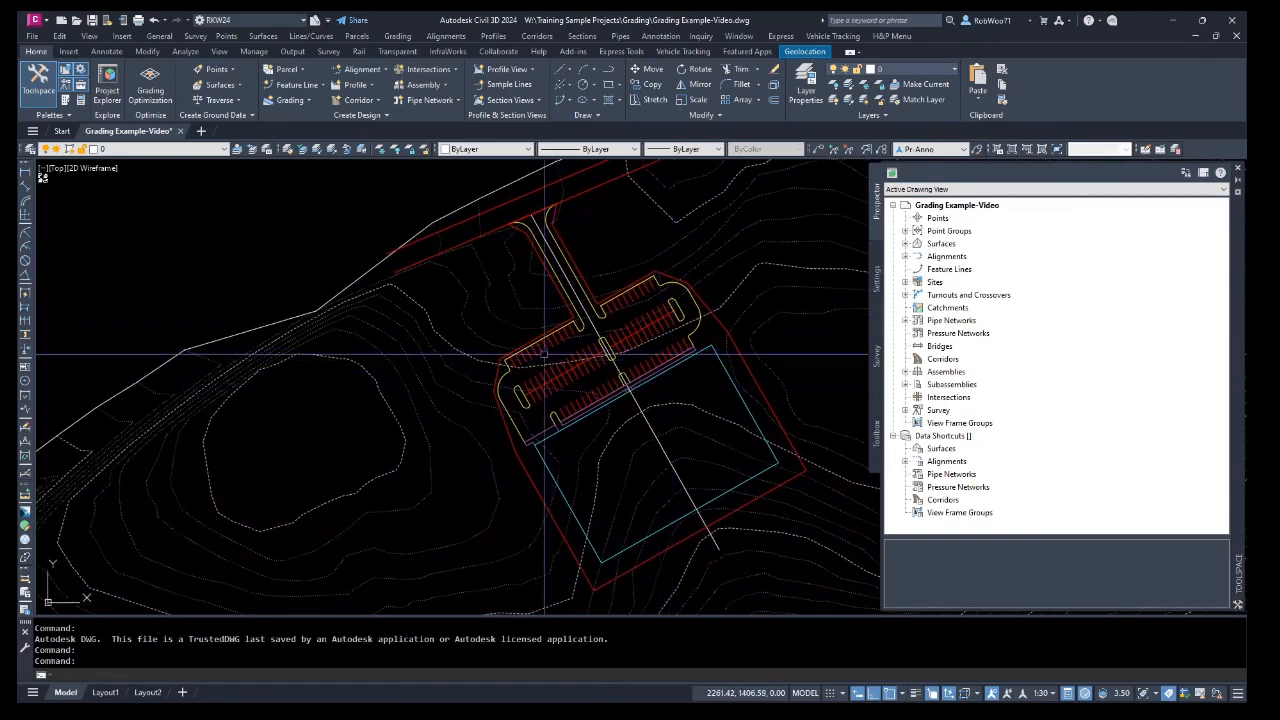
pyautogui.click(530, 475)
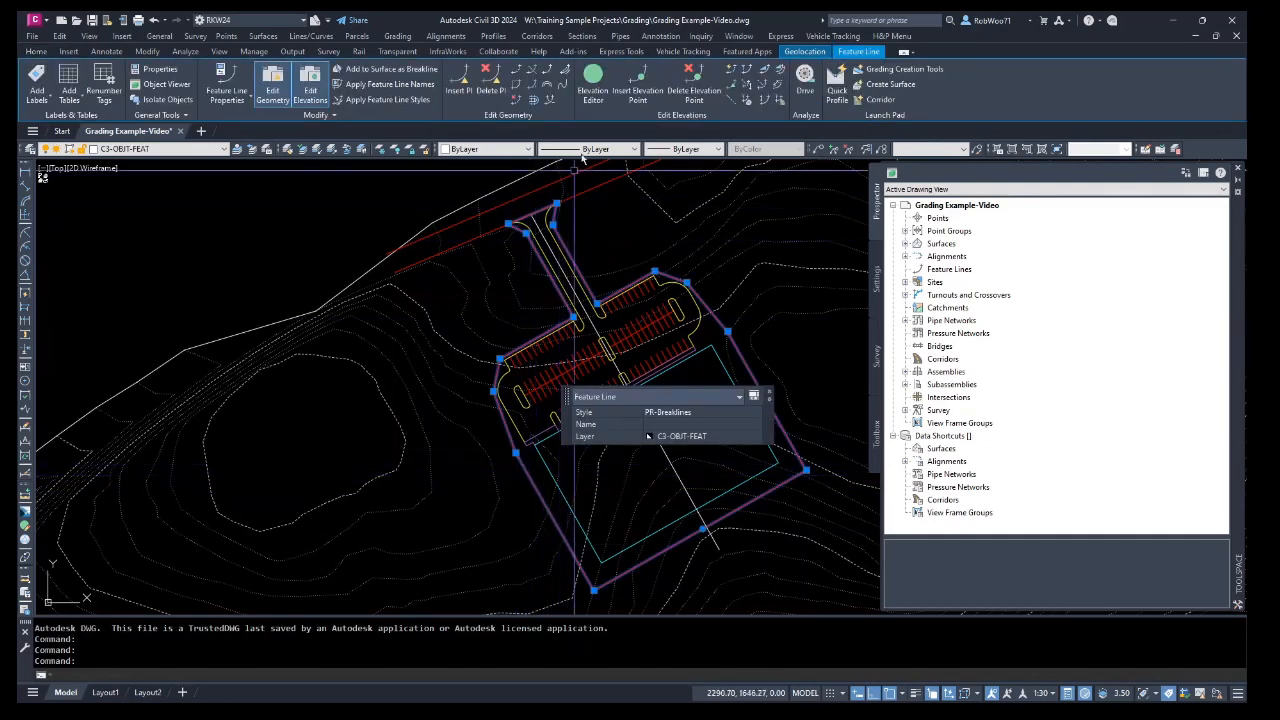
pyautogui.click(592, 80)
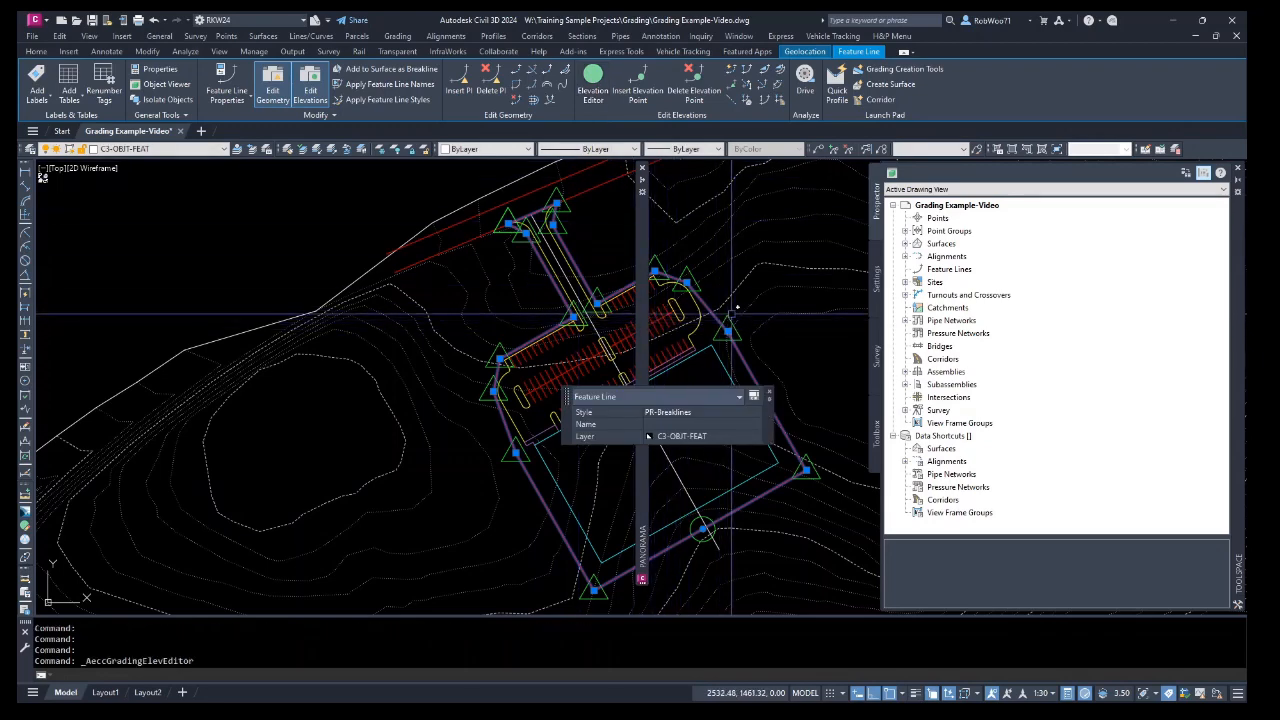
pyautogui.moveTo(641, 234)
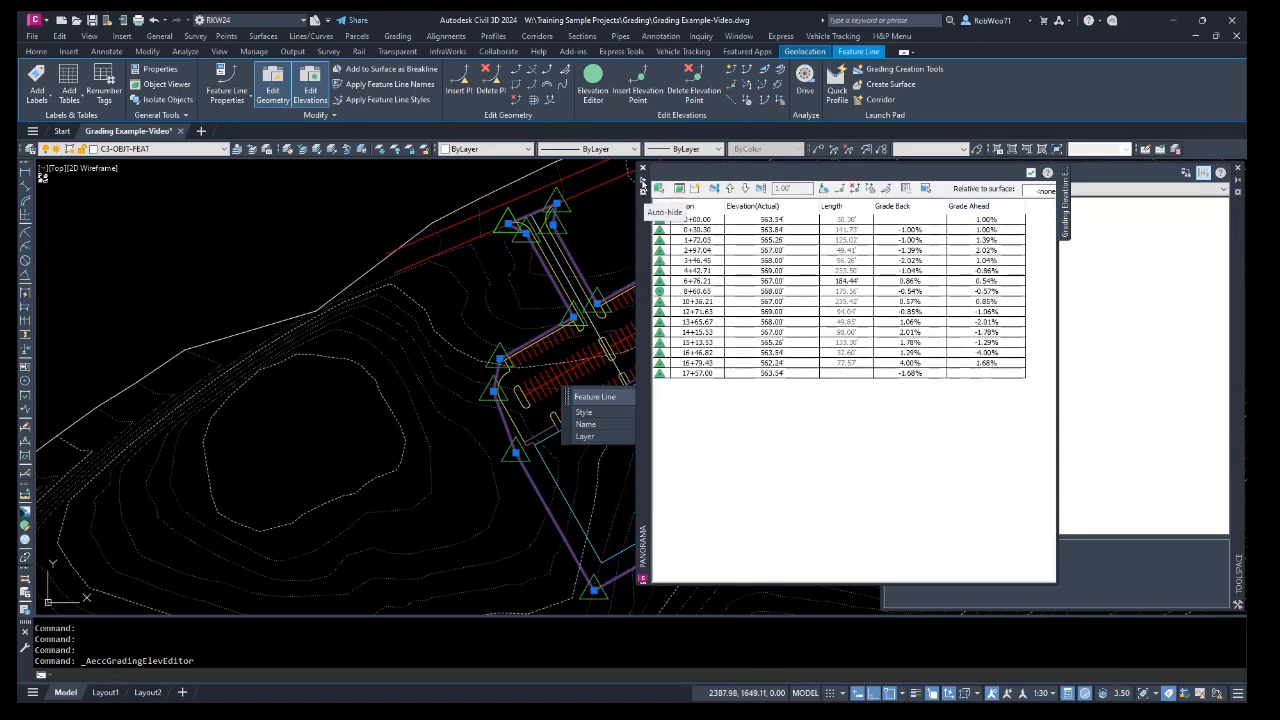
pyautogui.click(644, 172)
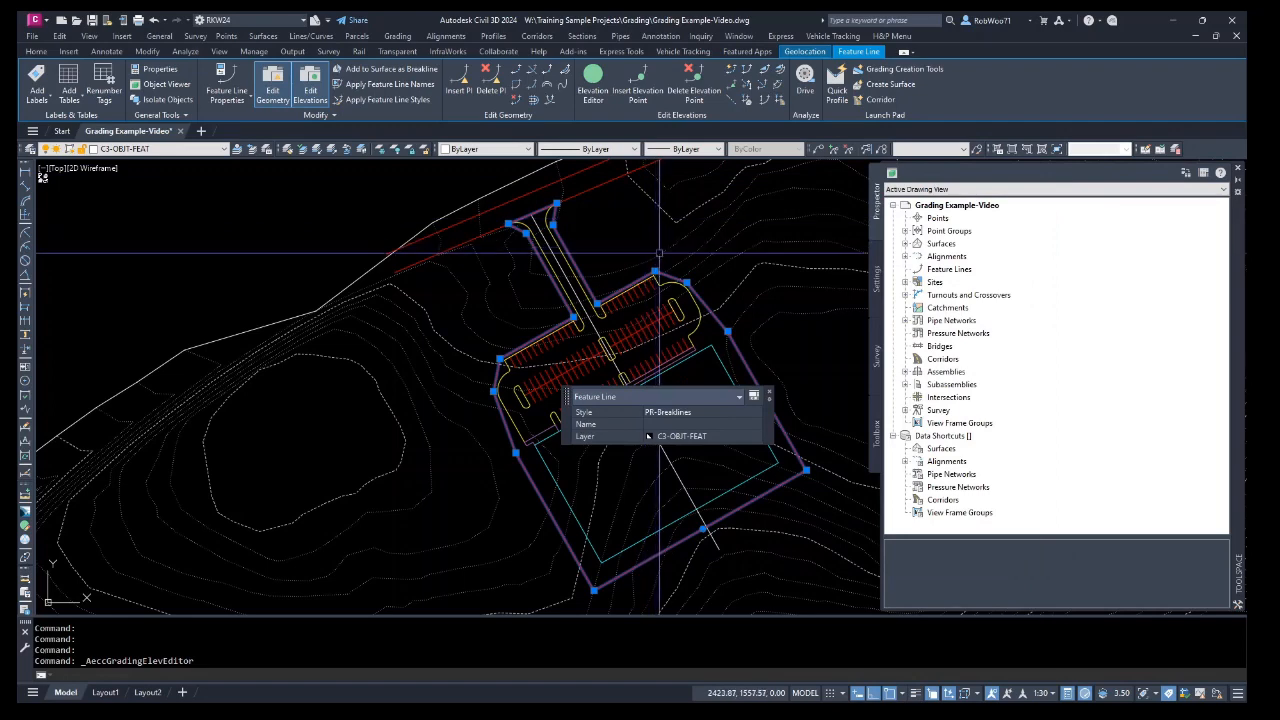
pyautogui.press('Escape')
pyautogui.press('Escape')
pyautogui.click(713, 359)
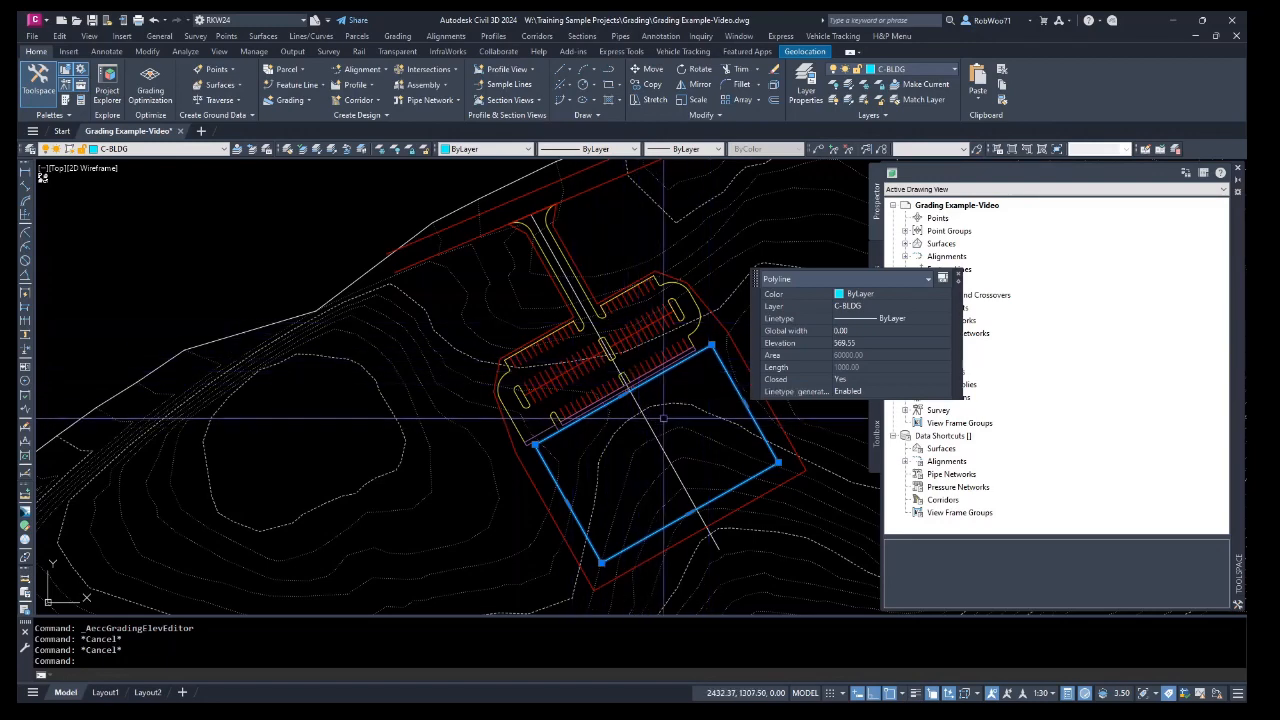
pyautogui.press('Escape')
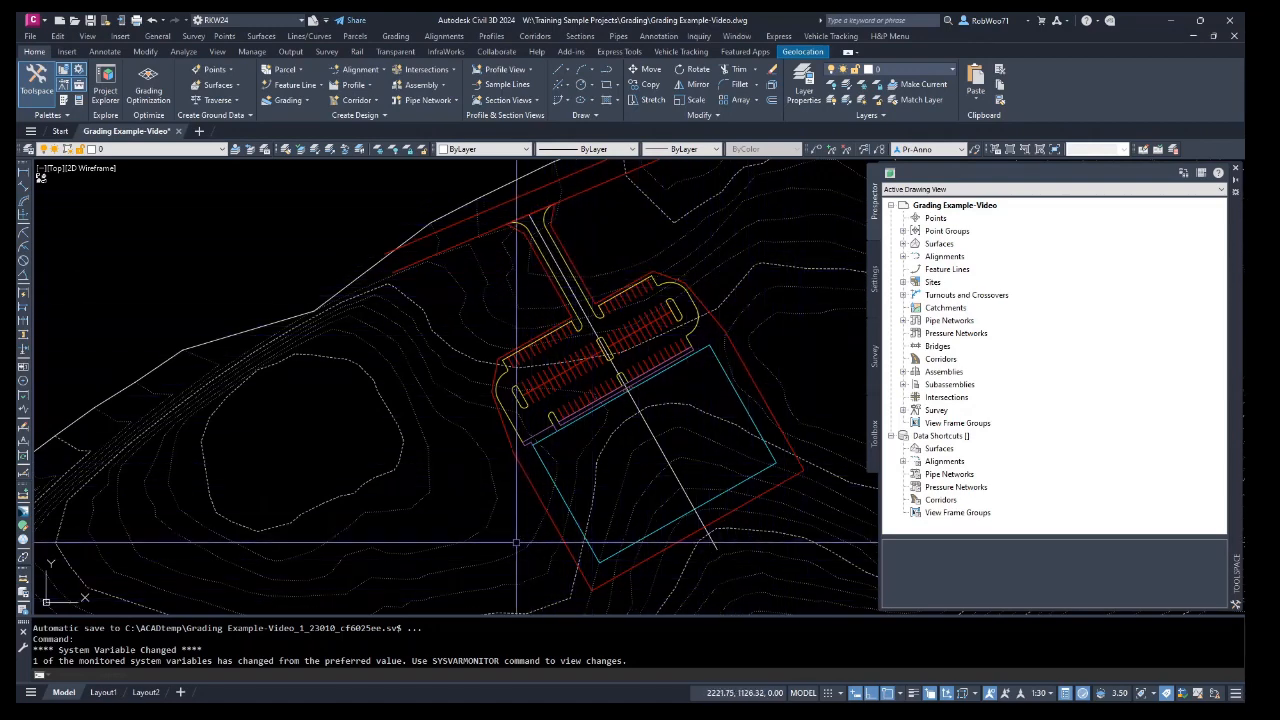
# Expand the Pad site's Grading Groups and Feature Lines in the Prospector tree.
pyautogui.moveTo(608, 472); pyautogui.dragTo(563, 461, button='middle')
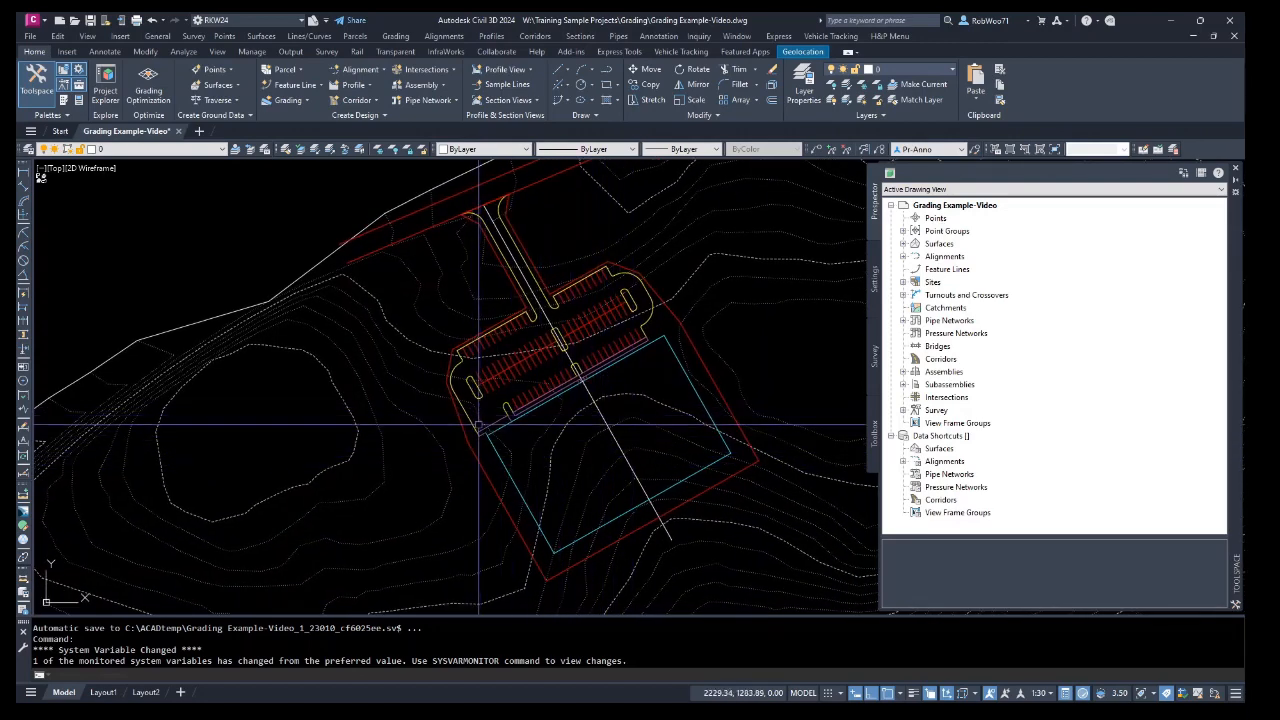
pyautogui.click(298, 101)
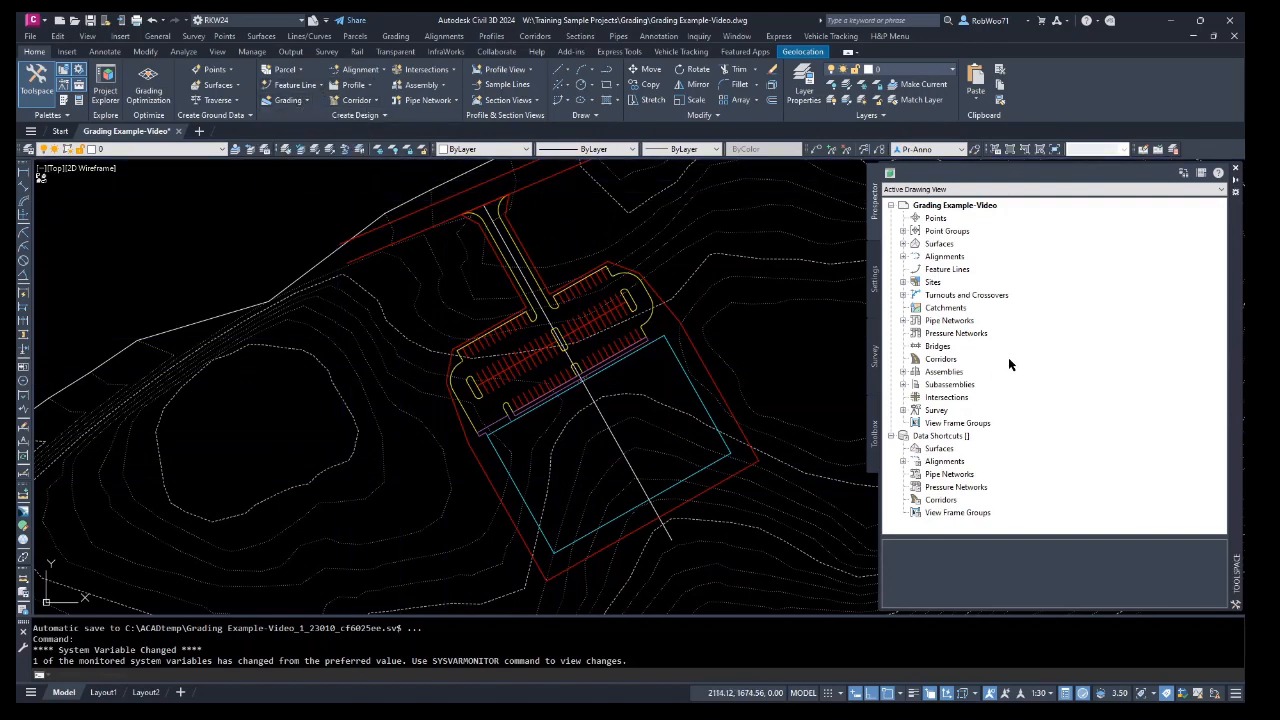
pyautogui.click(903, 283)
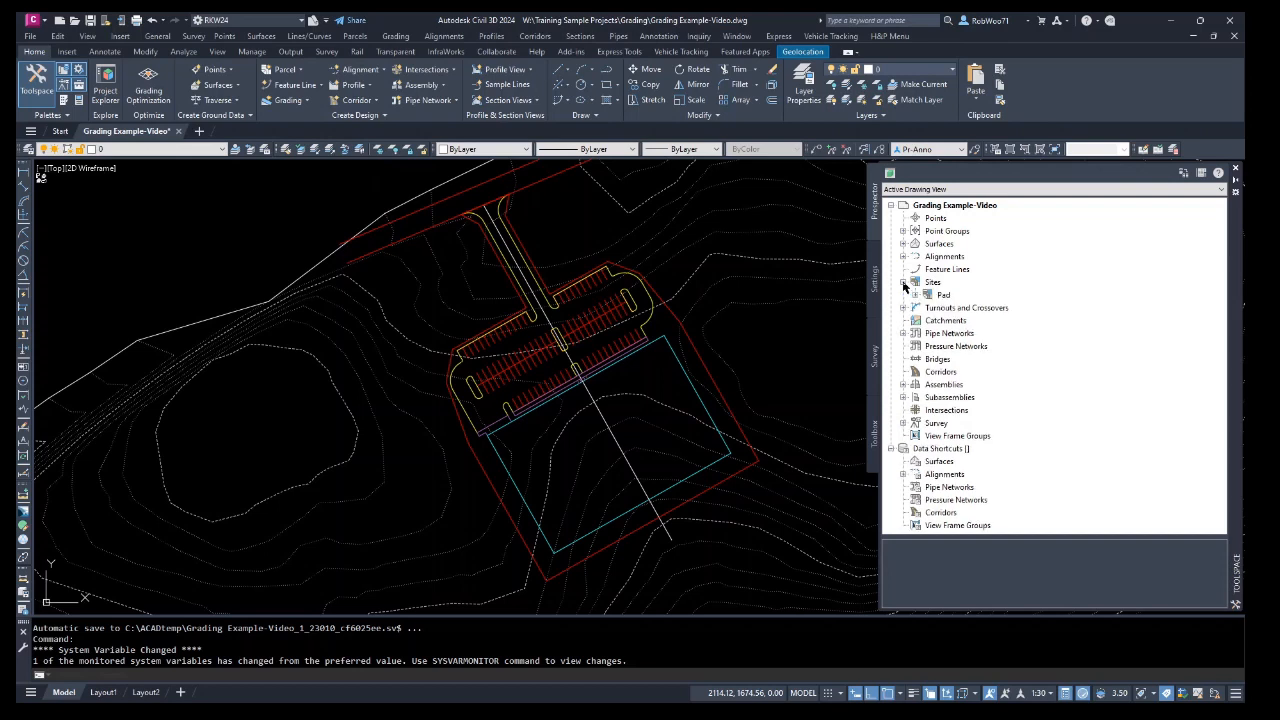
pyautogui.click(915, 296)
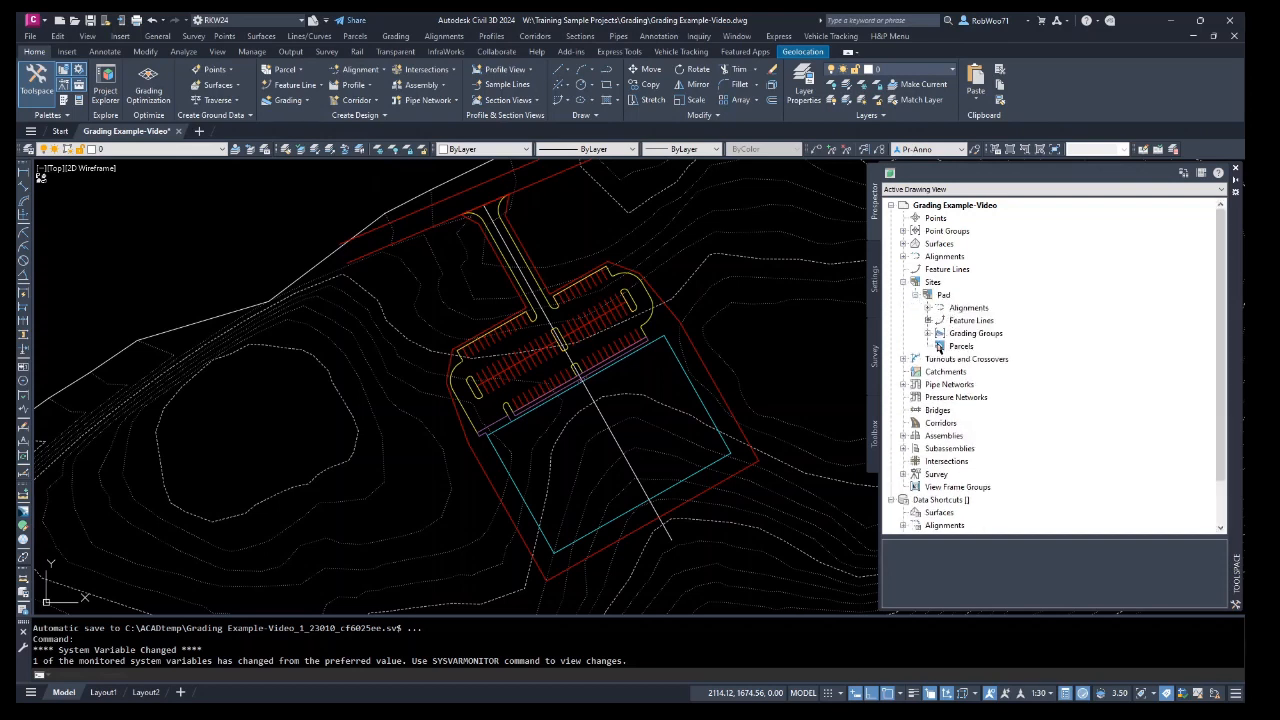
pyautogui.click(928, 333)
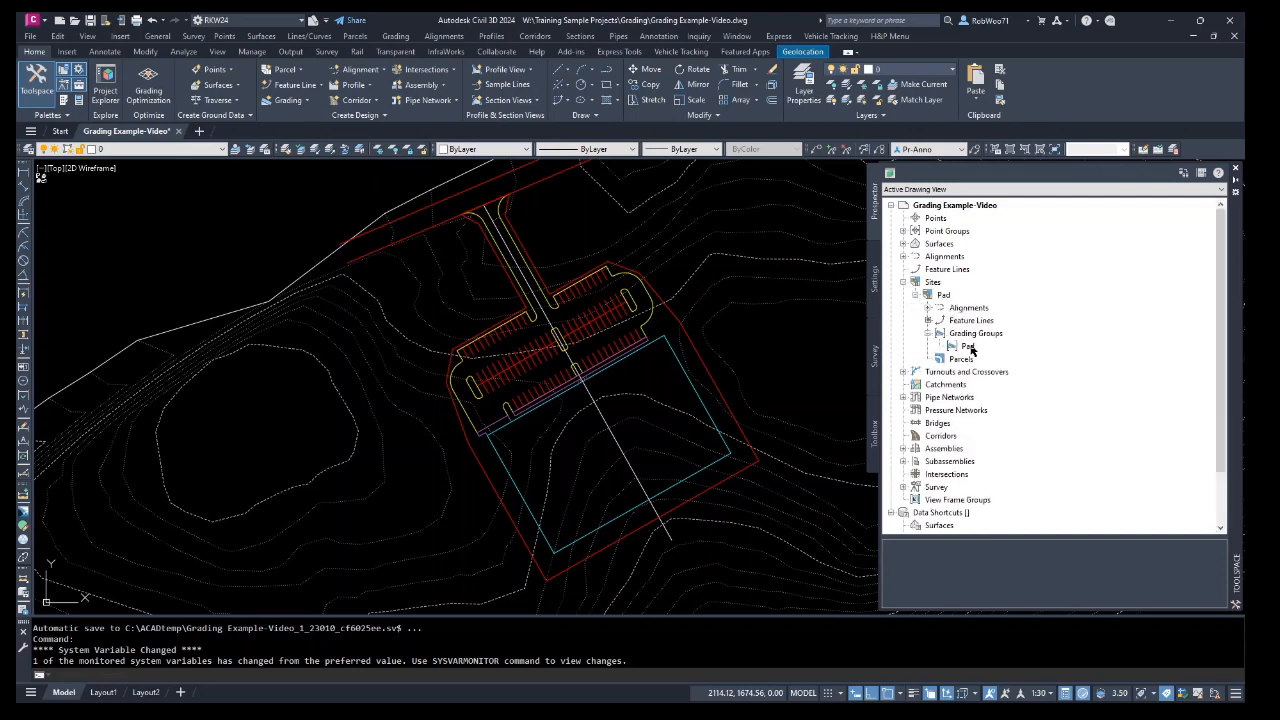
pyautogui.click(971, 321)
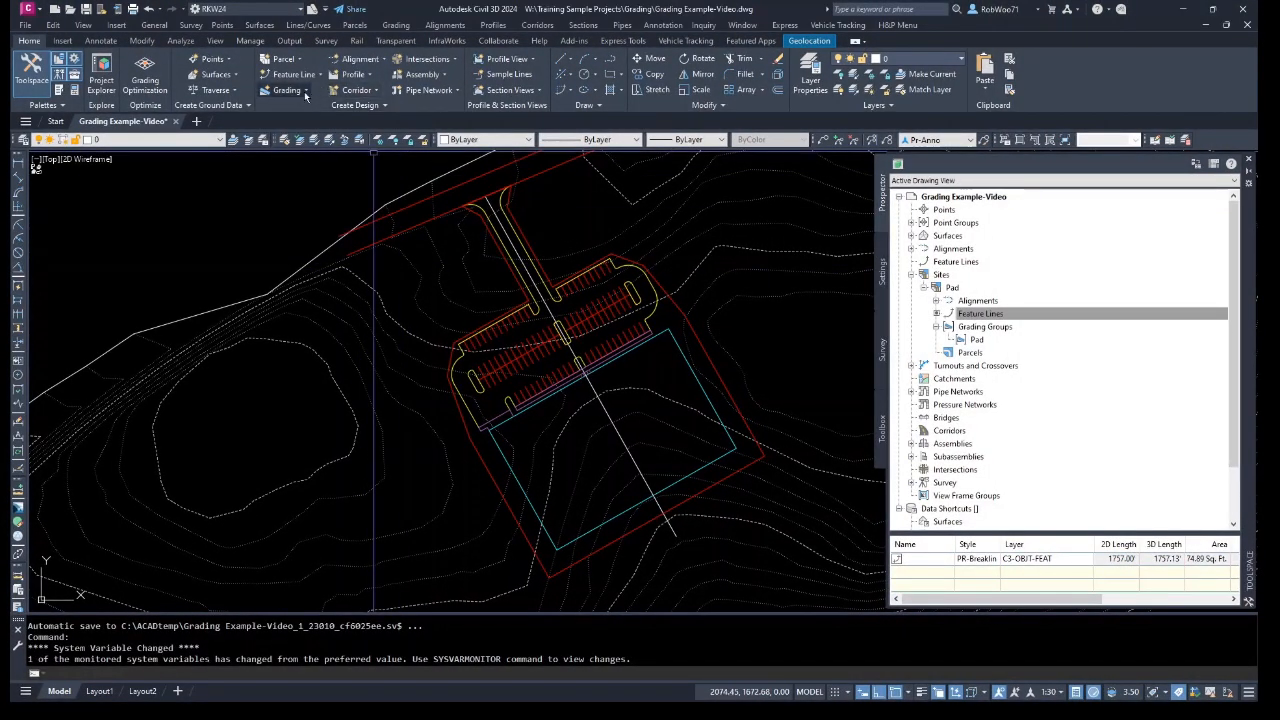
# Open the Grading Creation Tools, set the grading group to Pad in site Pad, and choose Grade to Surface criteria.
pyautogui.click(305, 91)
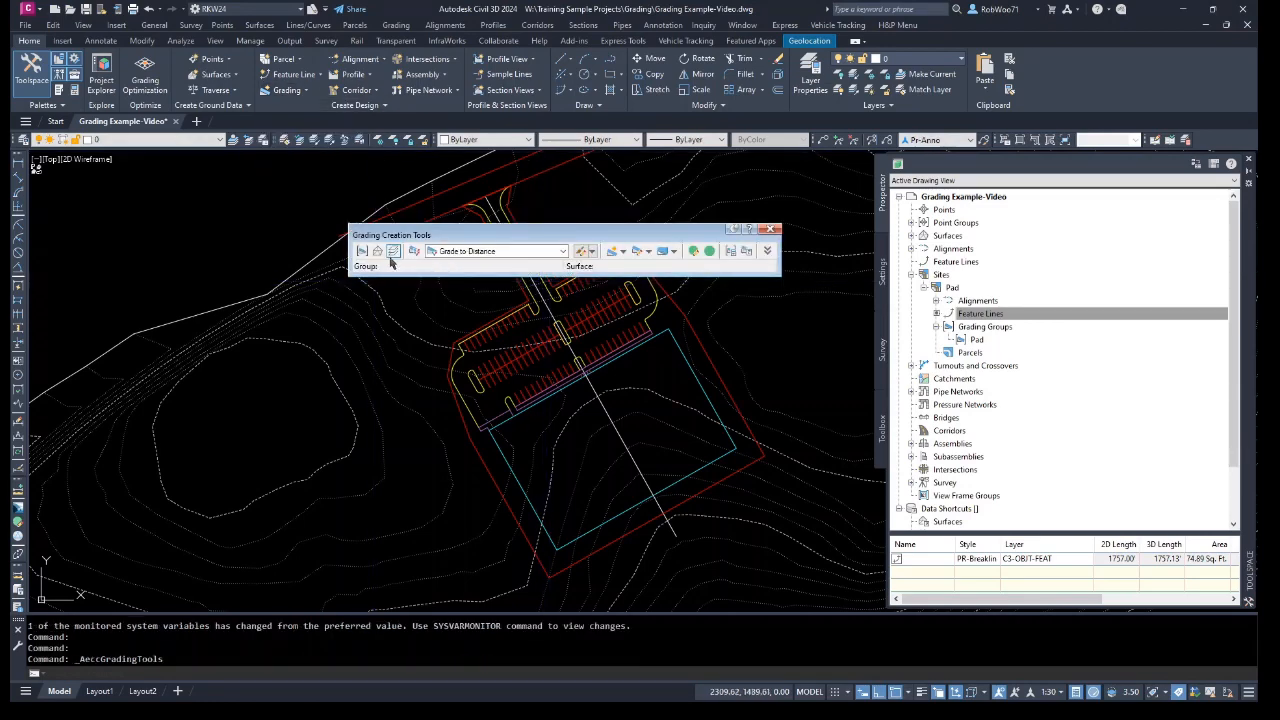
pyautogui.click(363, 252)
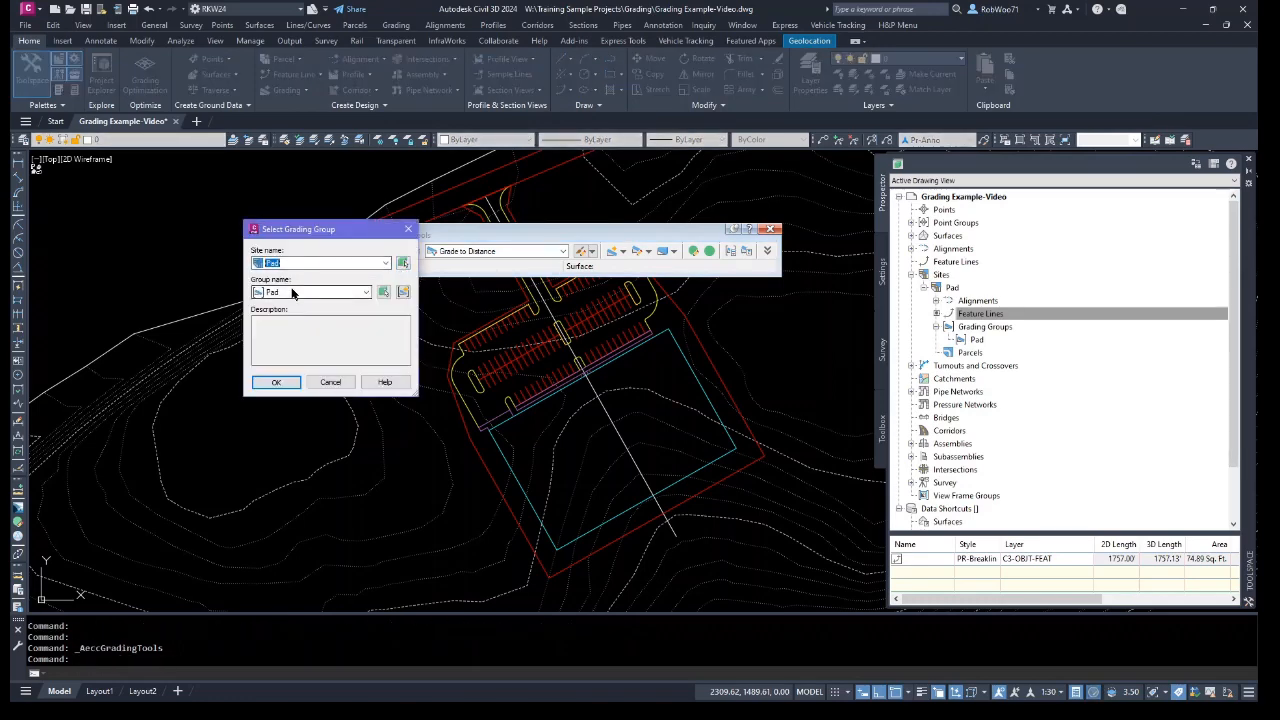
pyautogui.click(276, 382)
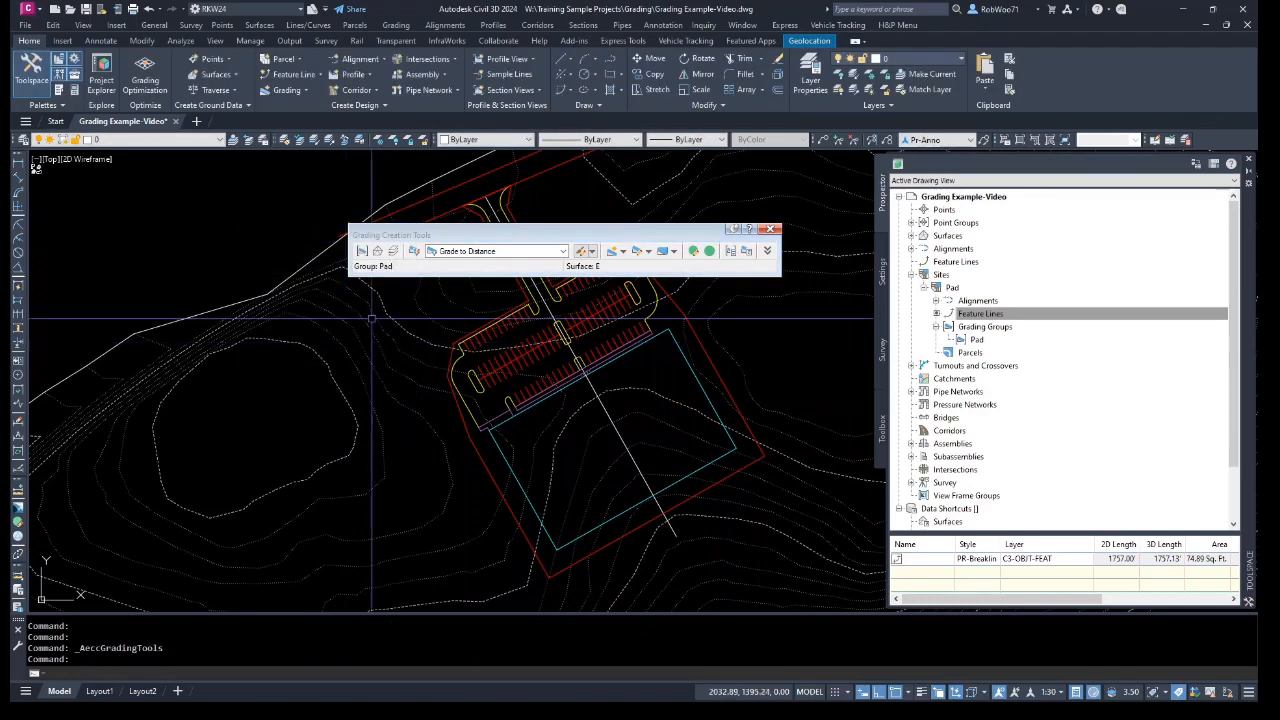
pyautogui.click(566, 252)
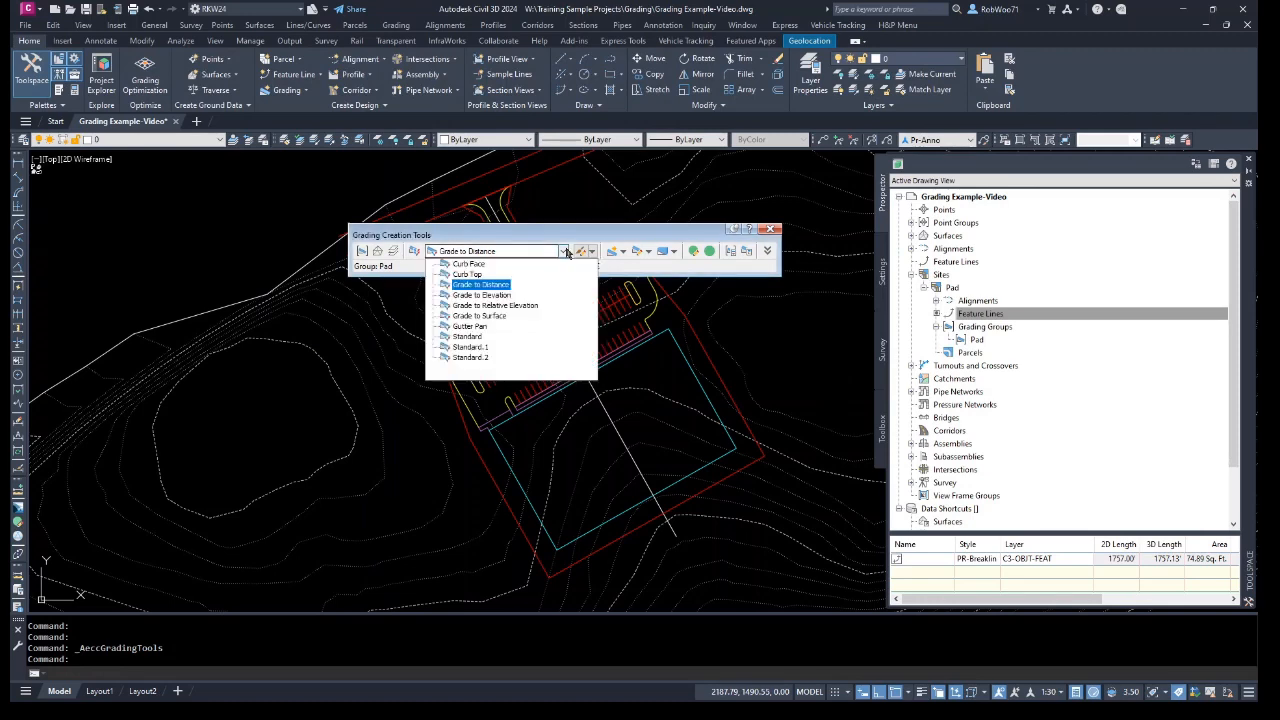
pyautogui.click(488, 311)
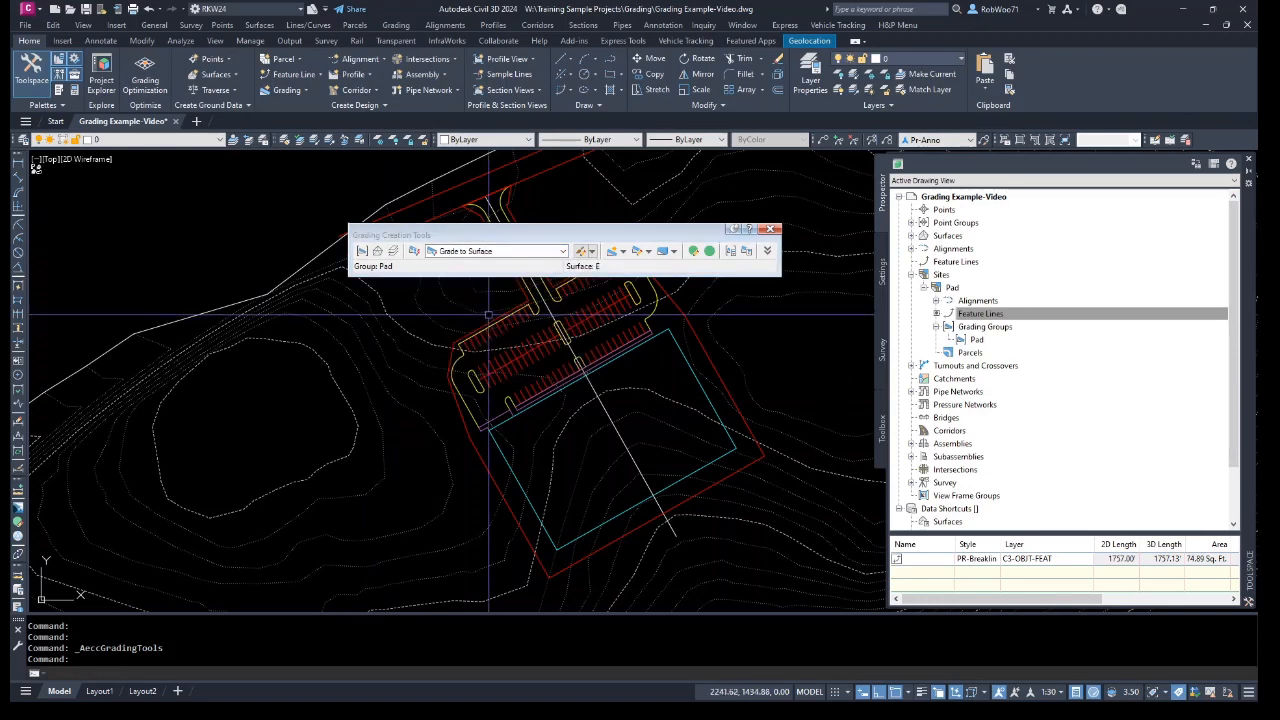
# Create grading outward from the pad feature line along its entire length with a 3:1 cut slope and 4:1 fill slope.
pyautogui.click(623, 253)
pyautogui.click(650, 268)
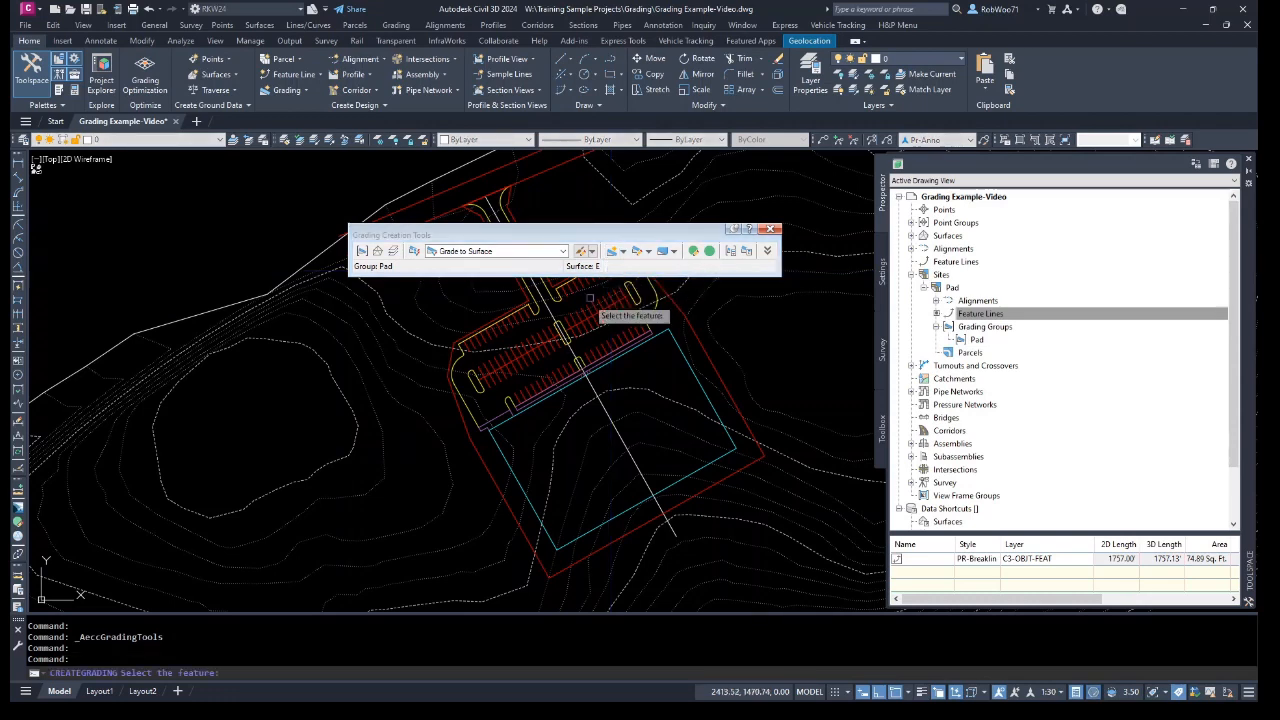
pyautogui.click(514, 212)
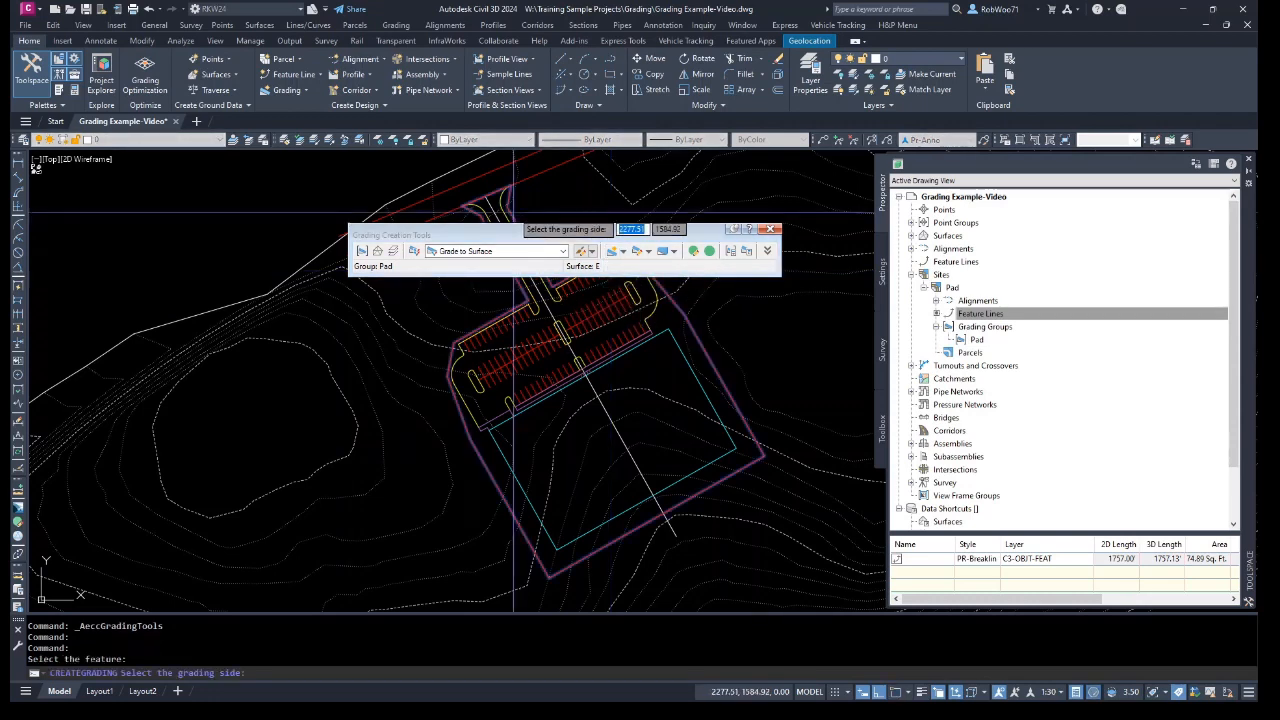
pyautogui.click(554, 211)
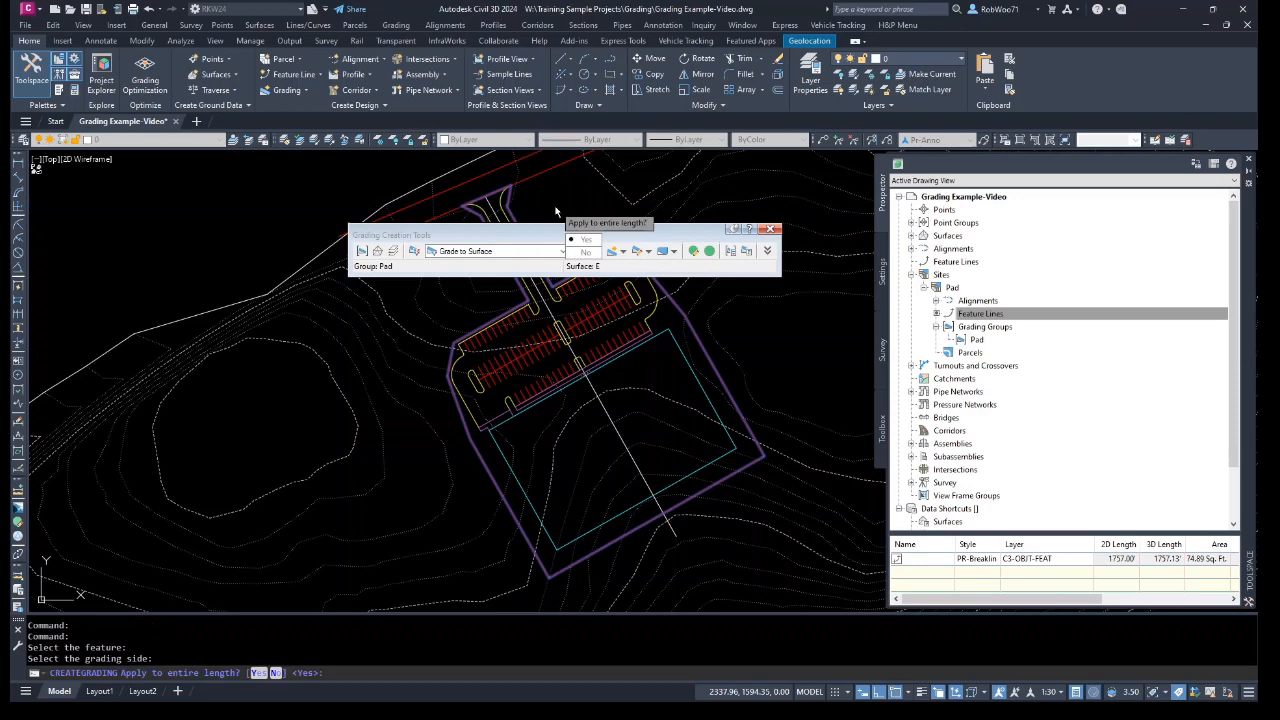
pyautogui.press('Return')
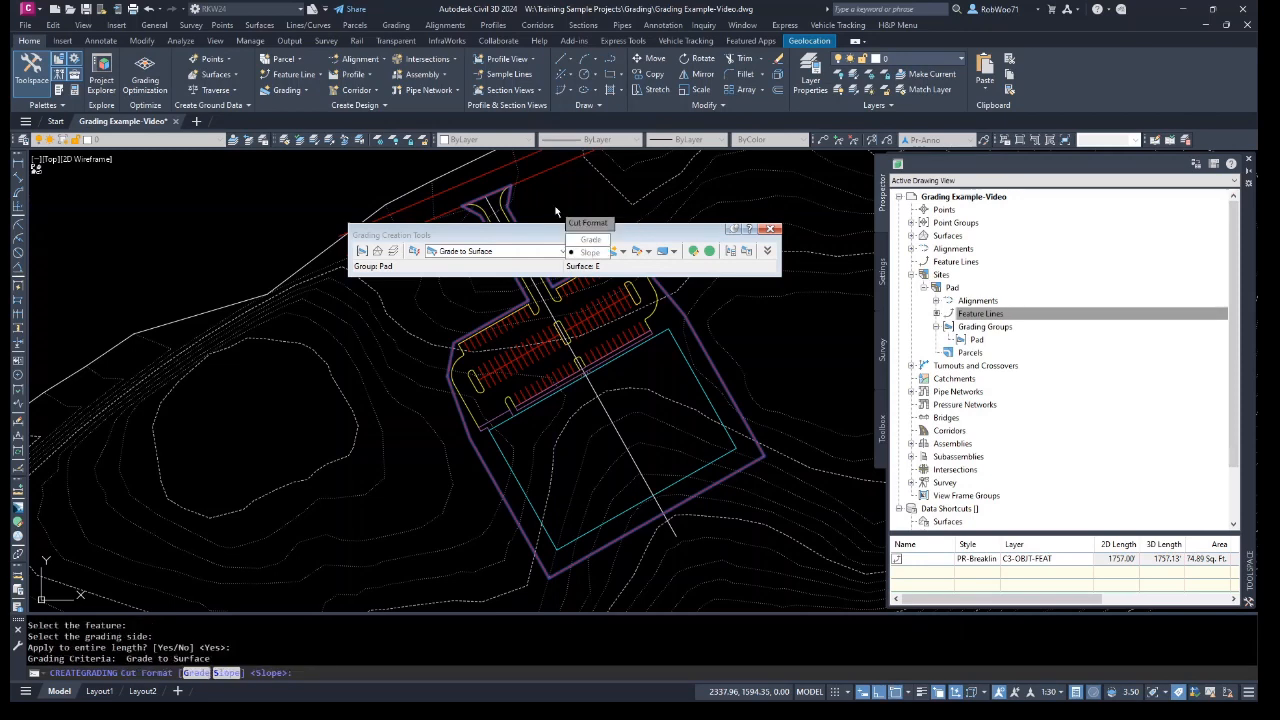
pyautogui.press('Return')
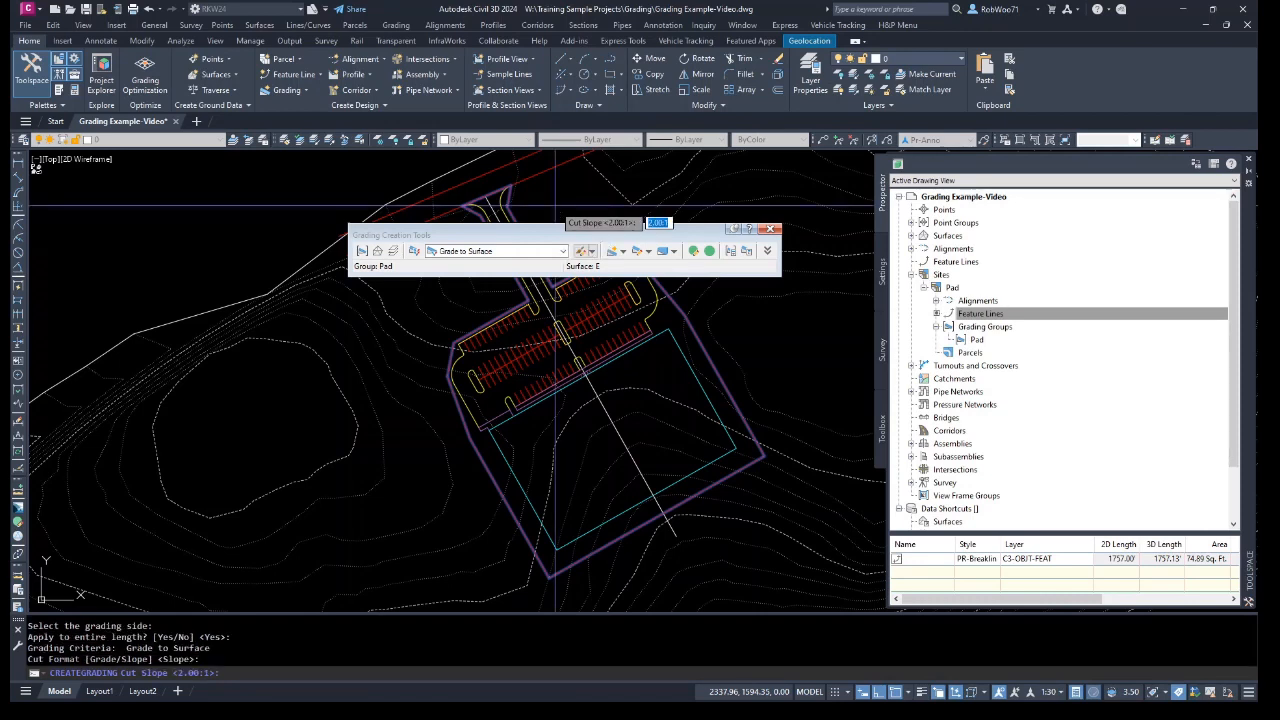
pyautogui.press('Return')
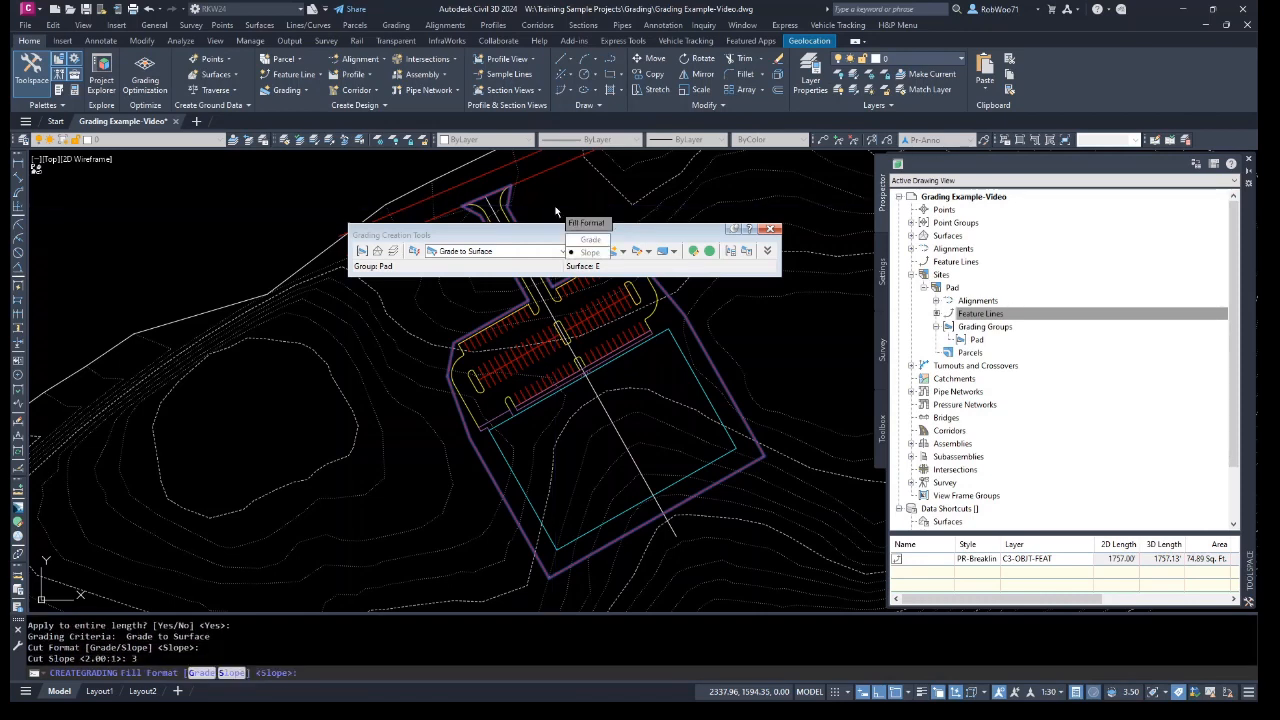
pyautogui.press('Return')
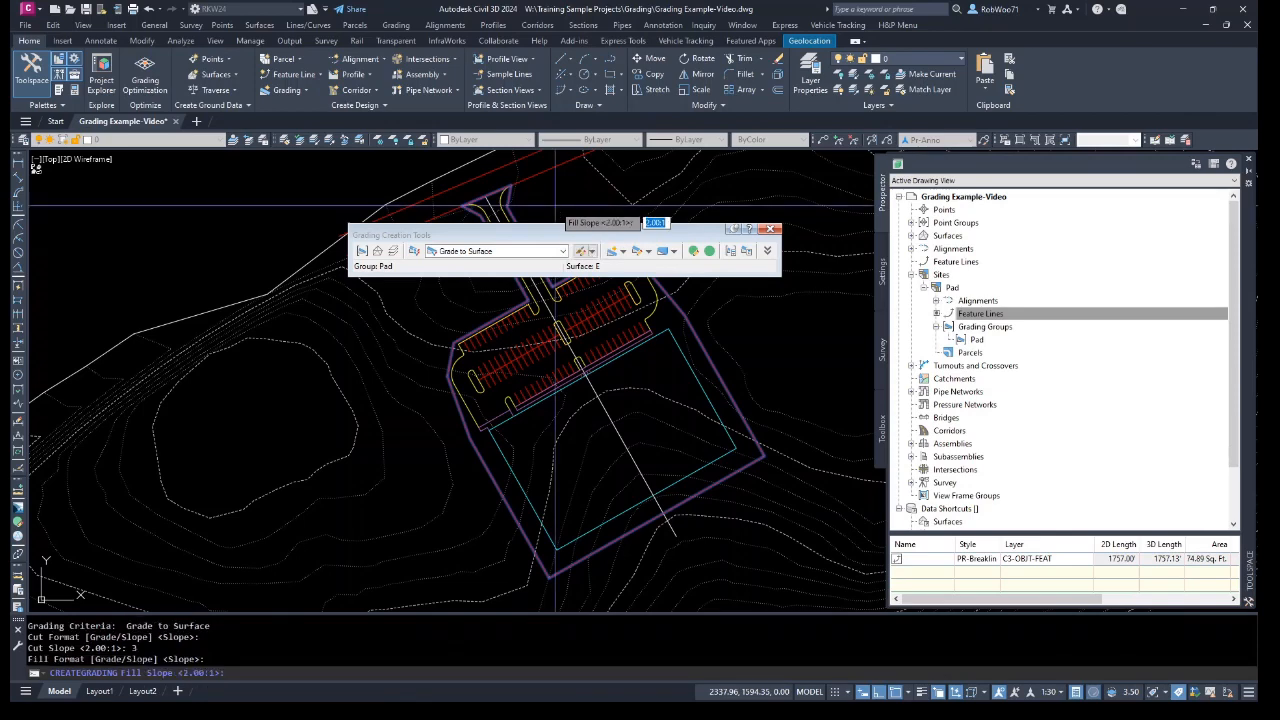
pyautogui.write('4')
pyautogui.press('Return')
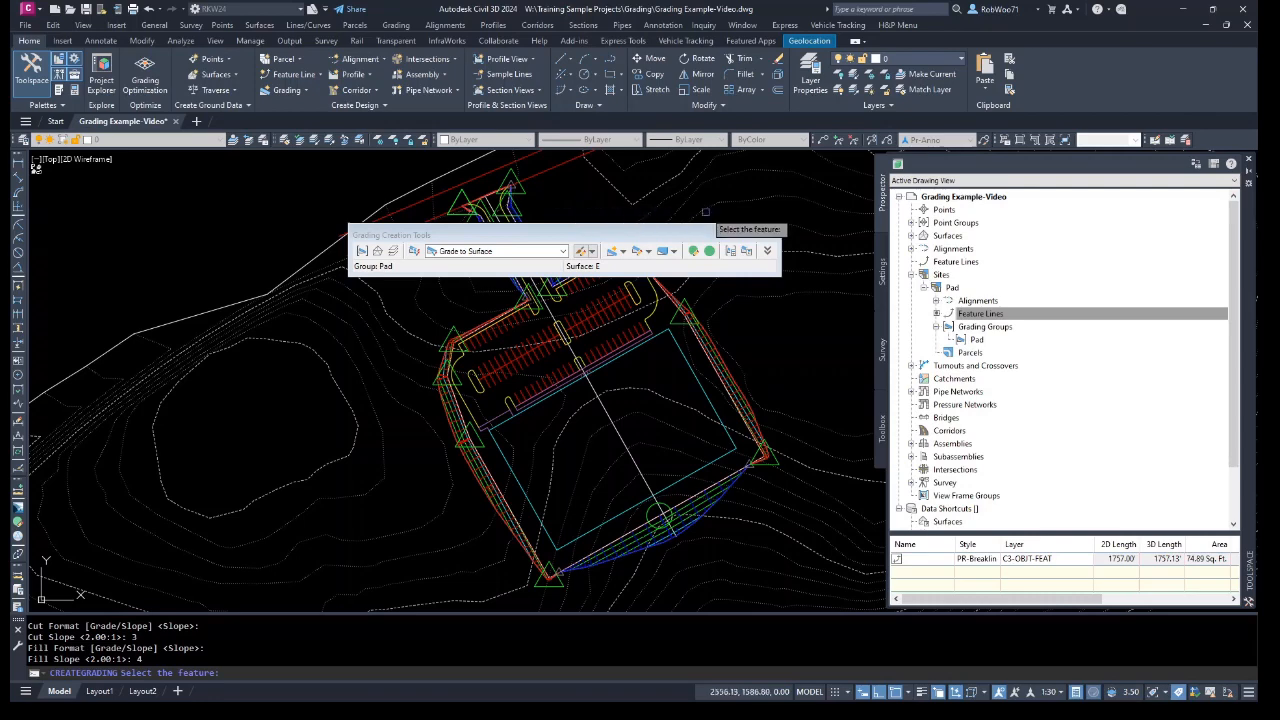
# Create an infill inside the pad's graded area and close the Grading Creation Tools.
pyautogui.click(624, 256)
pyautogui.click(640, 289)
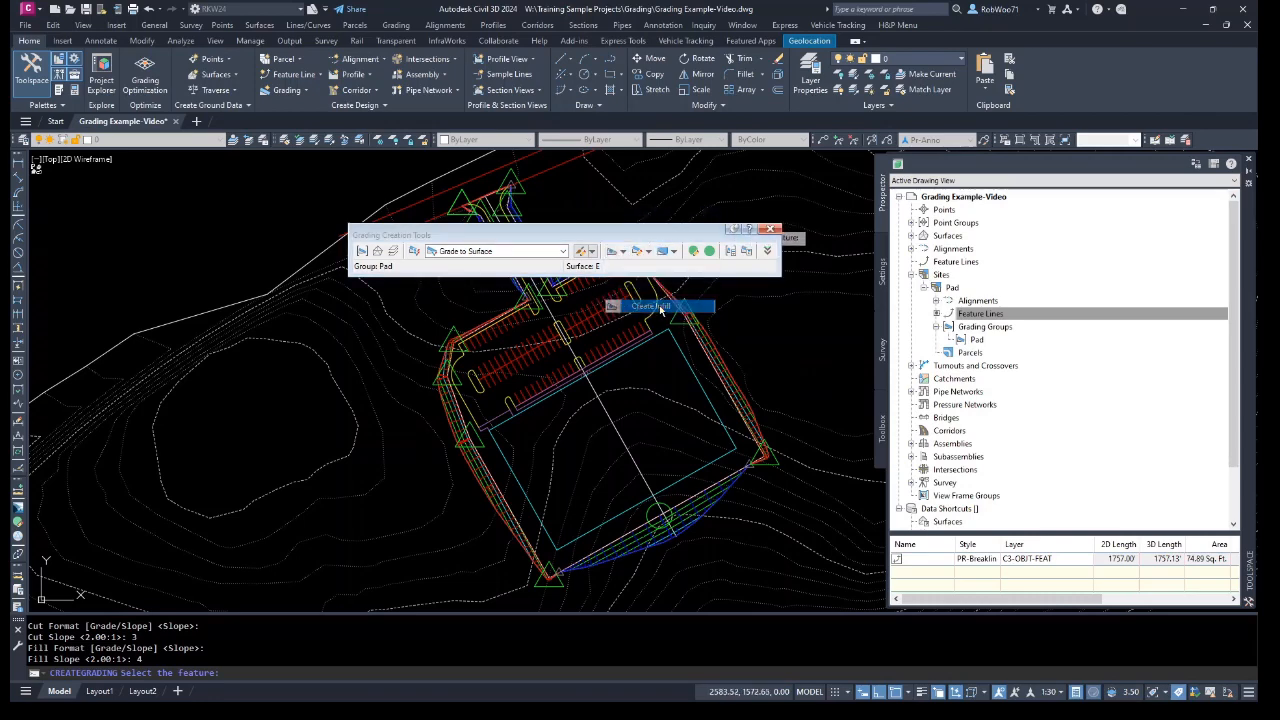
pyautogui.click(655, 391)
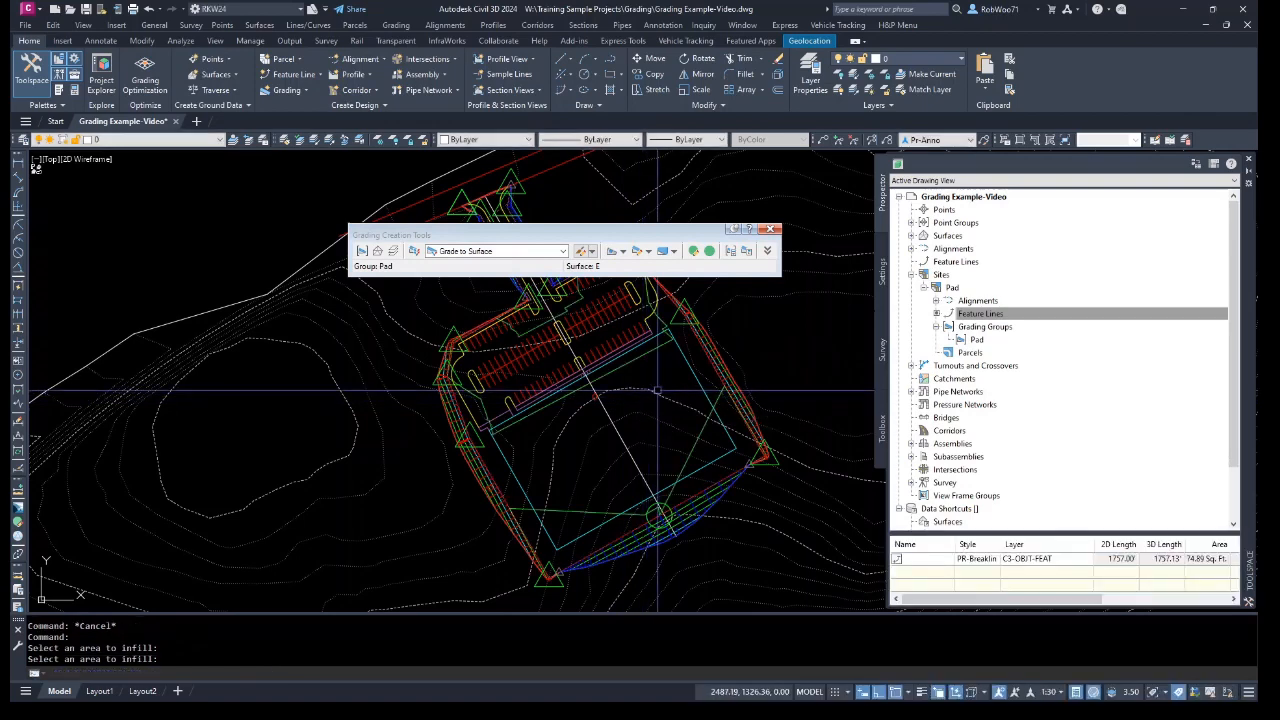
pyautogui.press('Escape')
pyautogui.press('Escape')
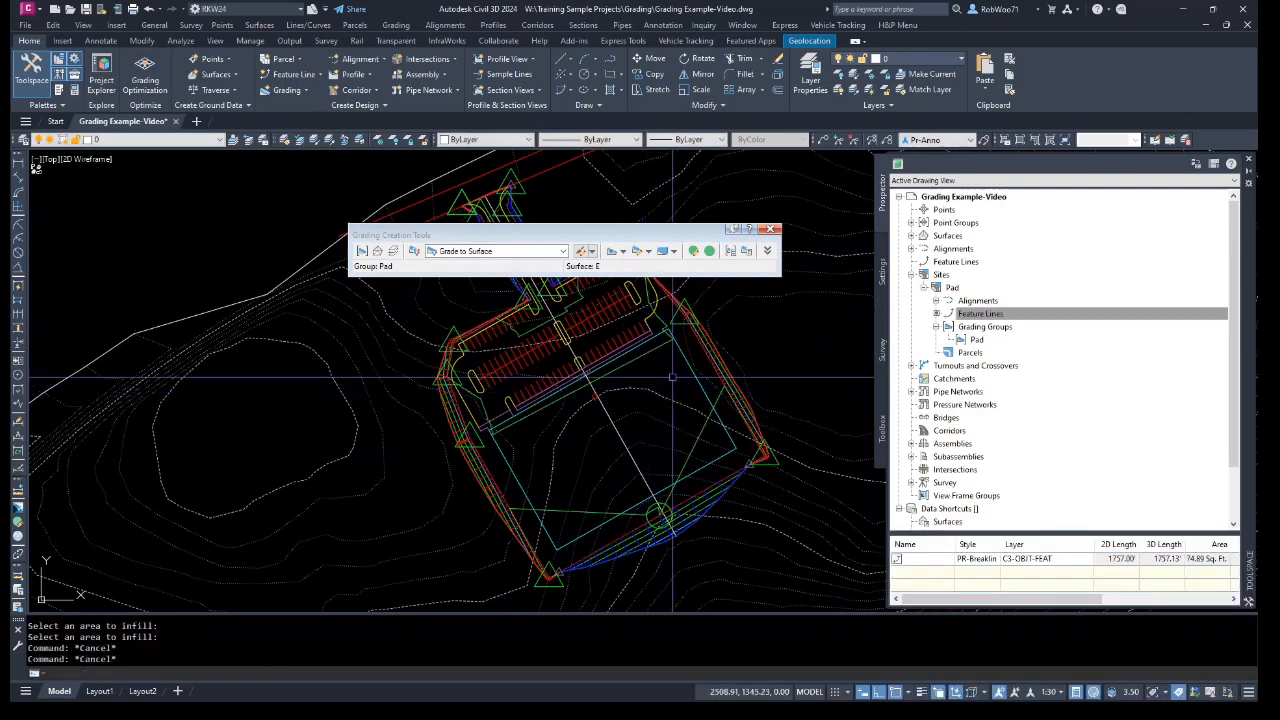
pyautogui.click(775, 229)
pyautogui.press('Escape')
pyautogui.press('Escape')
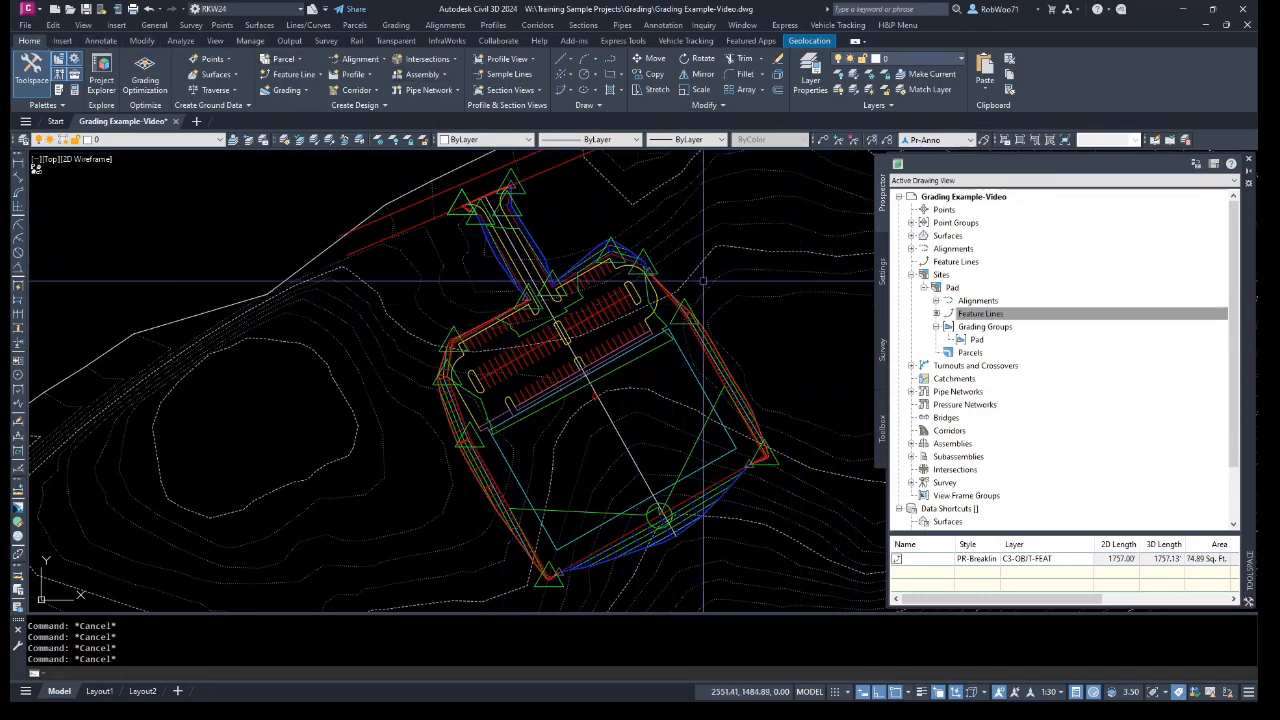
# Regenerate the drawing and inspect the Pad surface in 3D with the Object Viewer.
pyautogui.scroll(-4, 745, 300)
pyautogui.write('REA')
pyautogui.press('Return')
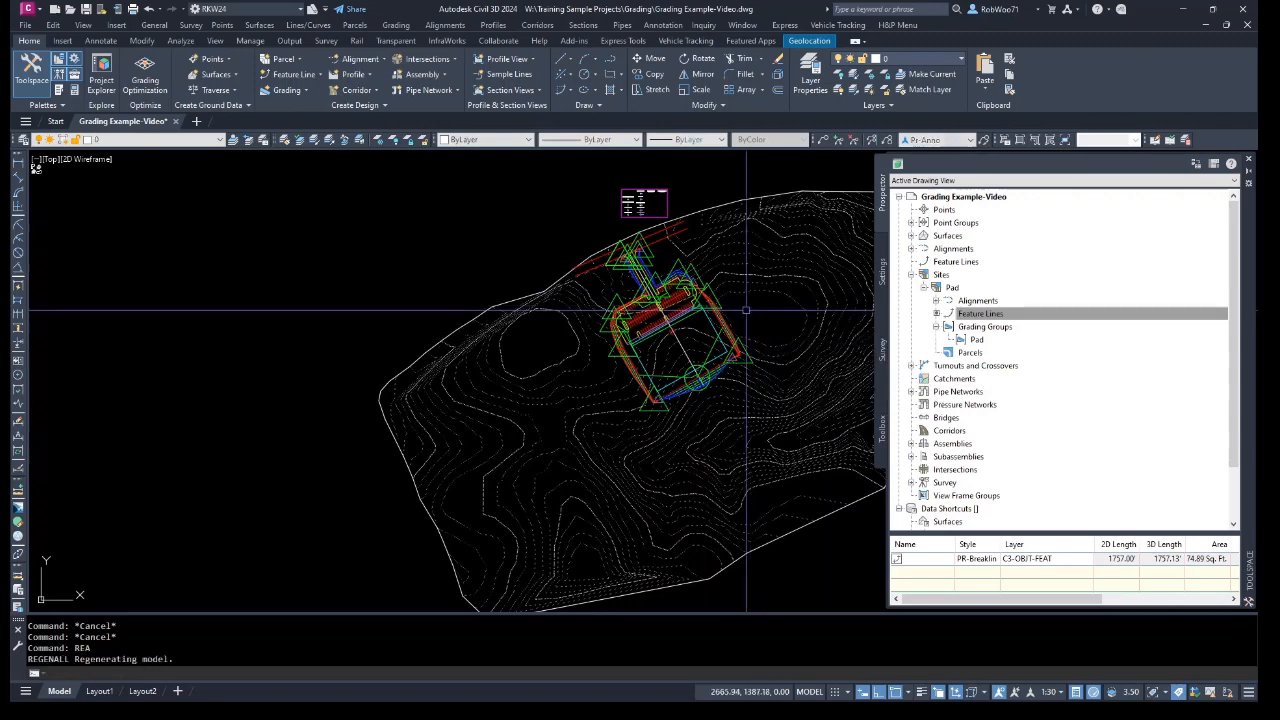
pyautogui.click(1247, 177)
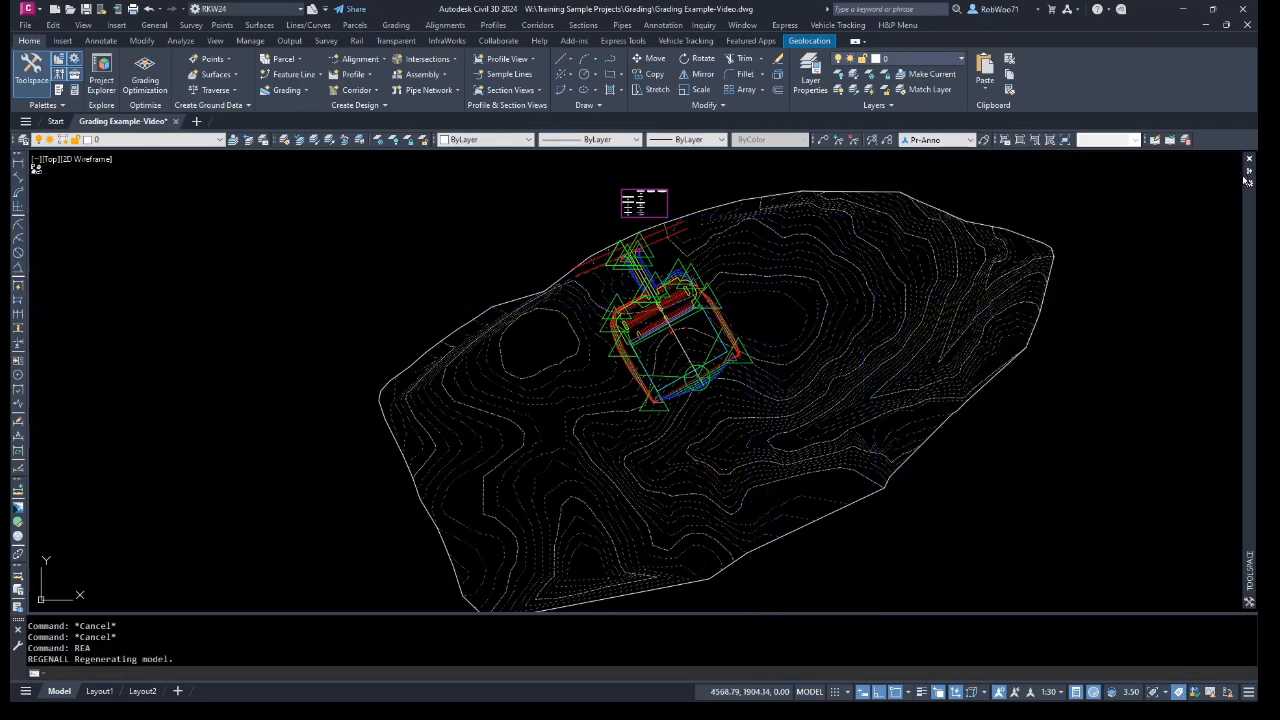
pyautogui.press('Escape')
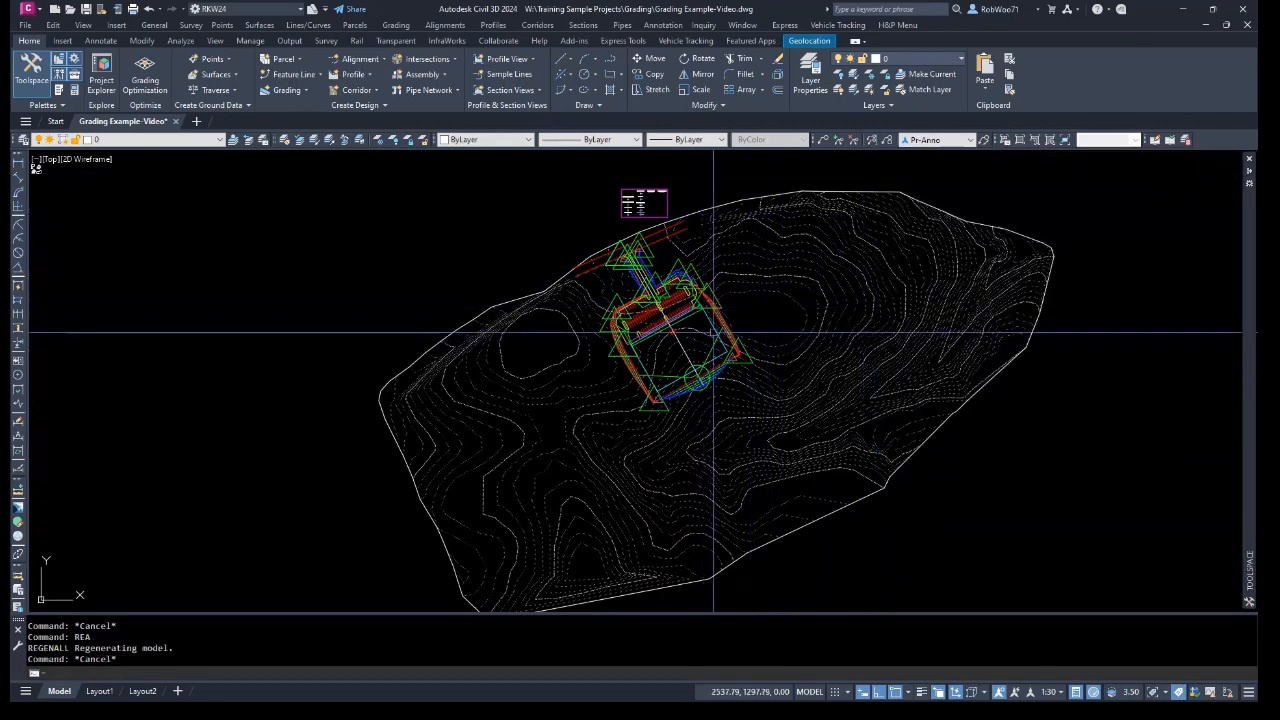
pyautogui.press('Escape')
pyautogui.scroll(6, 660, 350)
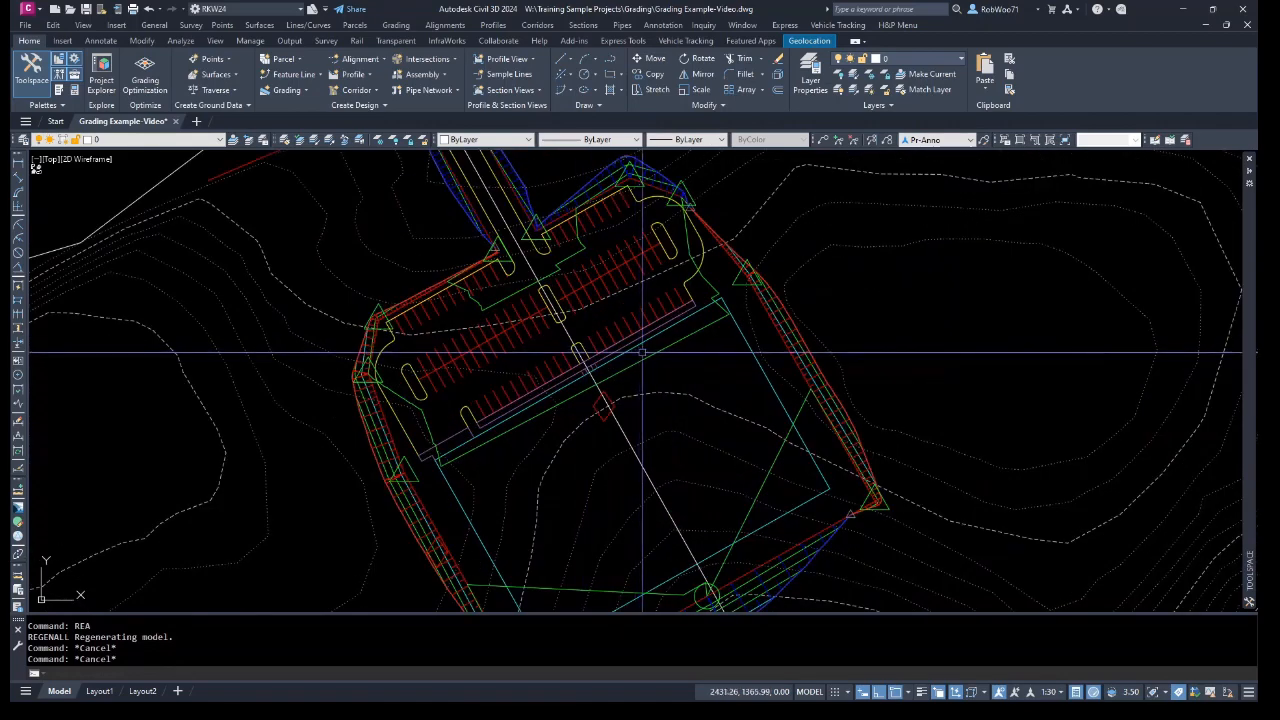
pyautogui.click(805, 407)
pyautogui.rightClick(746, 345)
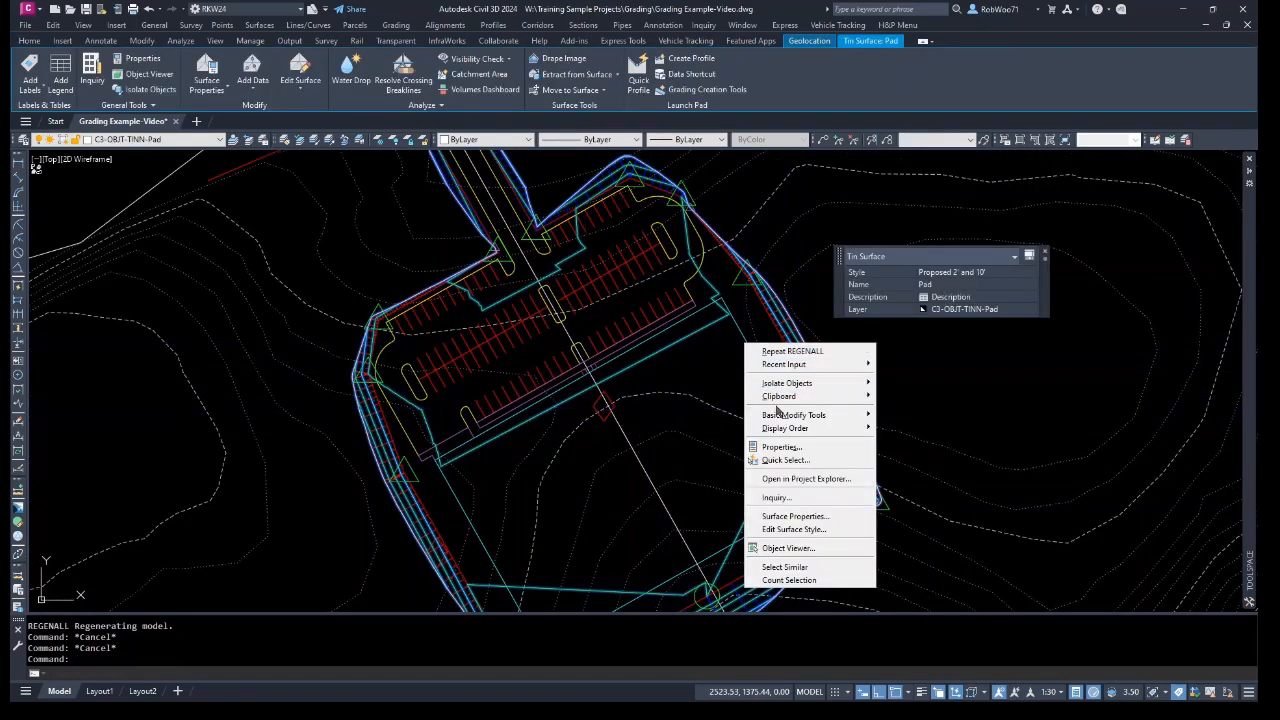
pyautogui.click(800, 547)
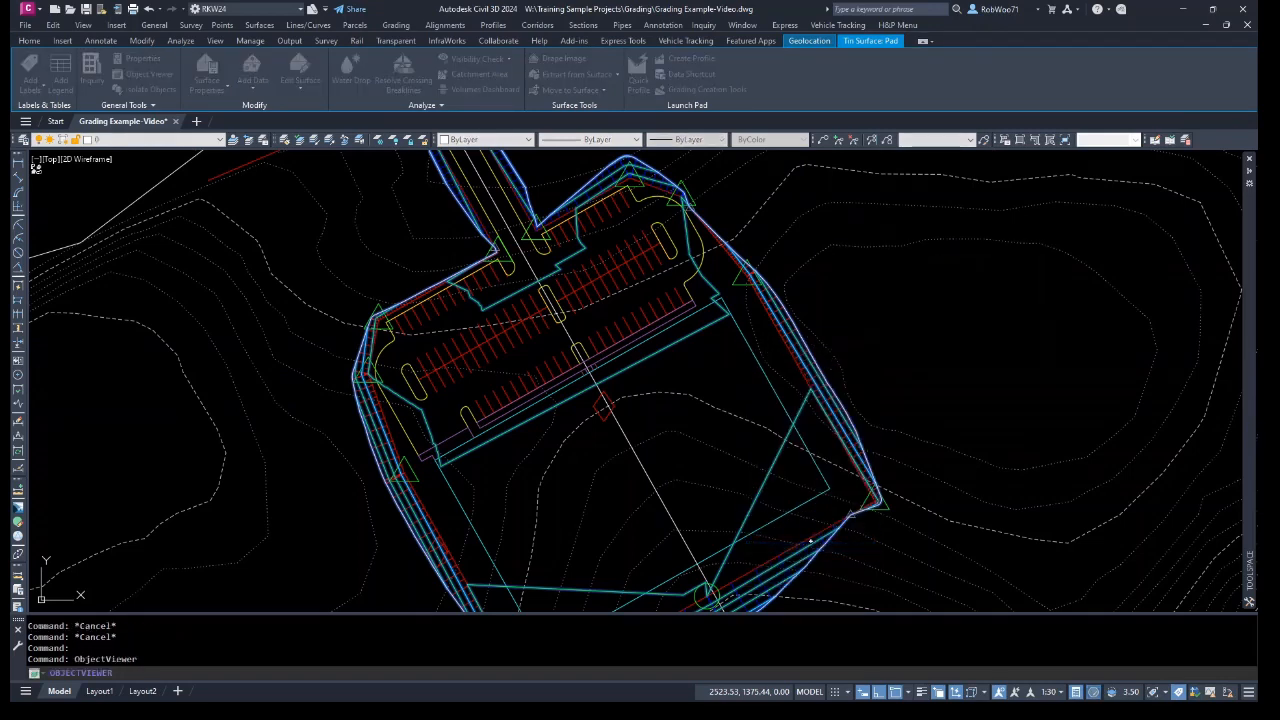
pyautogui.moveTo(966, 180); pyautogui.dragTo(642, 134)
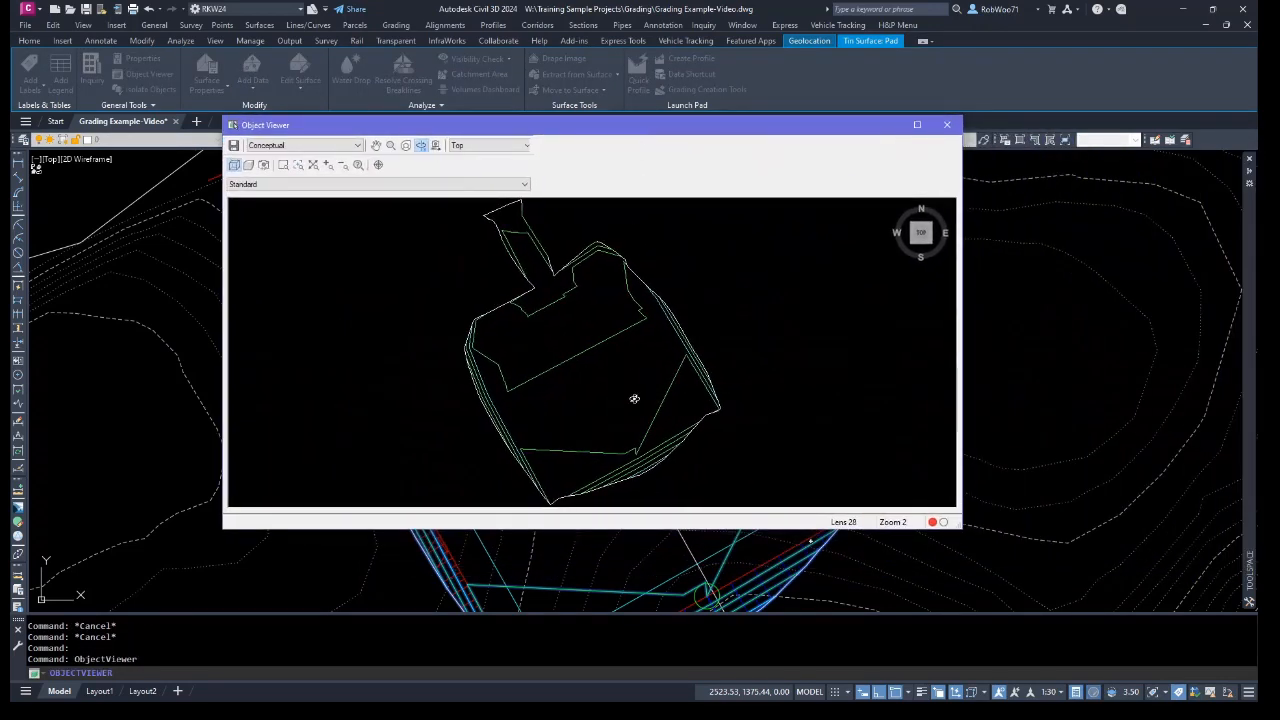
pyautogui.moveTo(634, 397)
pyautogui.mouseDown()
pyautogui.moveTo(617, 387)
pyautogui.moveTo(643, 291)
pyautogui.mouseUp()
pyautogui.moveTo(623, 386)
pyautogui.mouseDown()
pyautogui.moveTo(557, 371)
pyautogui.moveTo(537, 394)
pyautogui.moveTo(806, 354)
pyautogui.moveTo(833, 338)
pyautogui.mouseUp()
pyautogui.scroll(5, 577, 377)
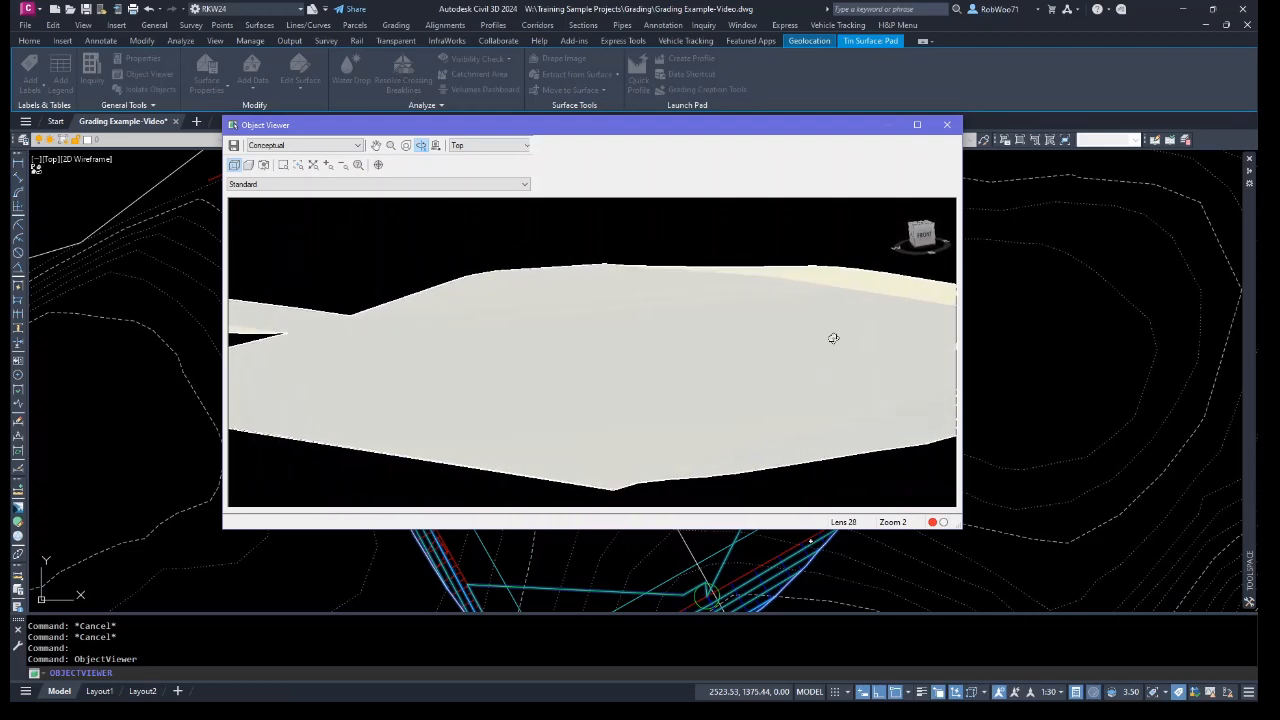
pyautogui.click(947, 125)
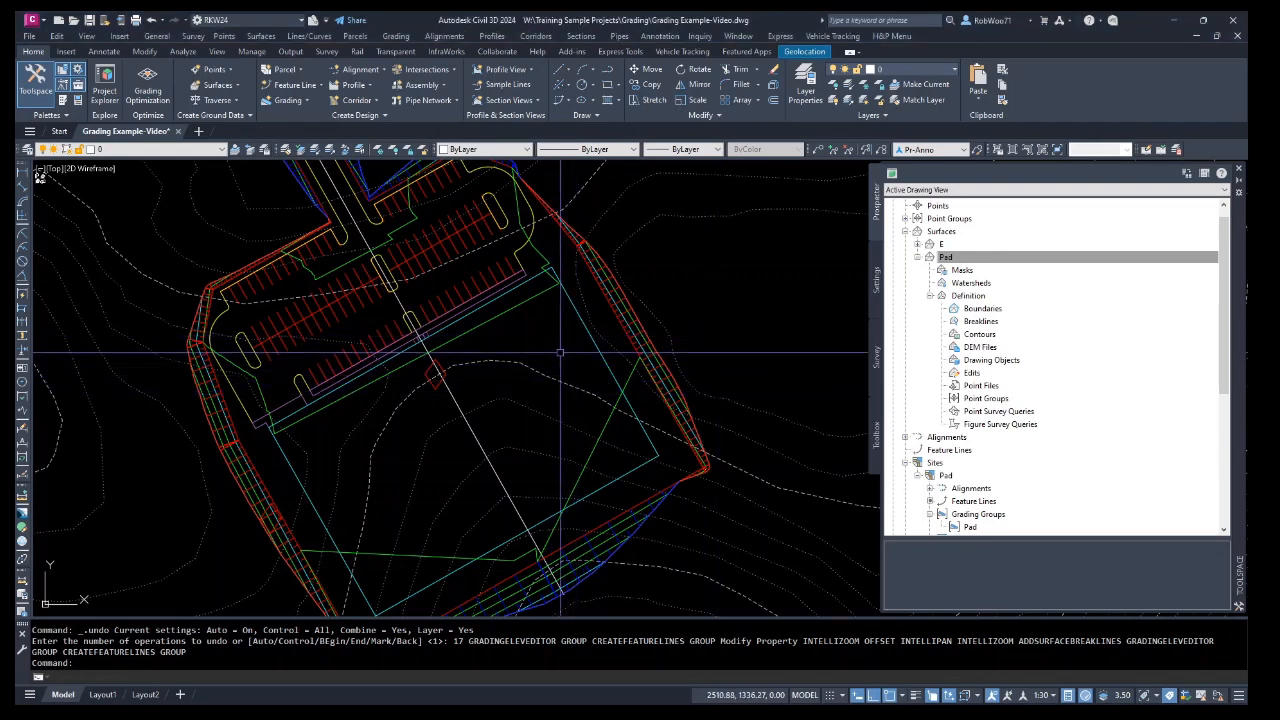
# Offset the building outline polyline by 0.1 at its corner.
pyautogui.scroll(6, 572, 289)
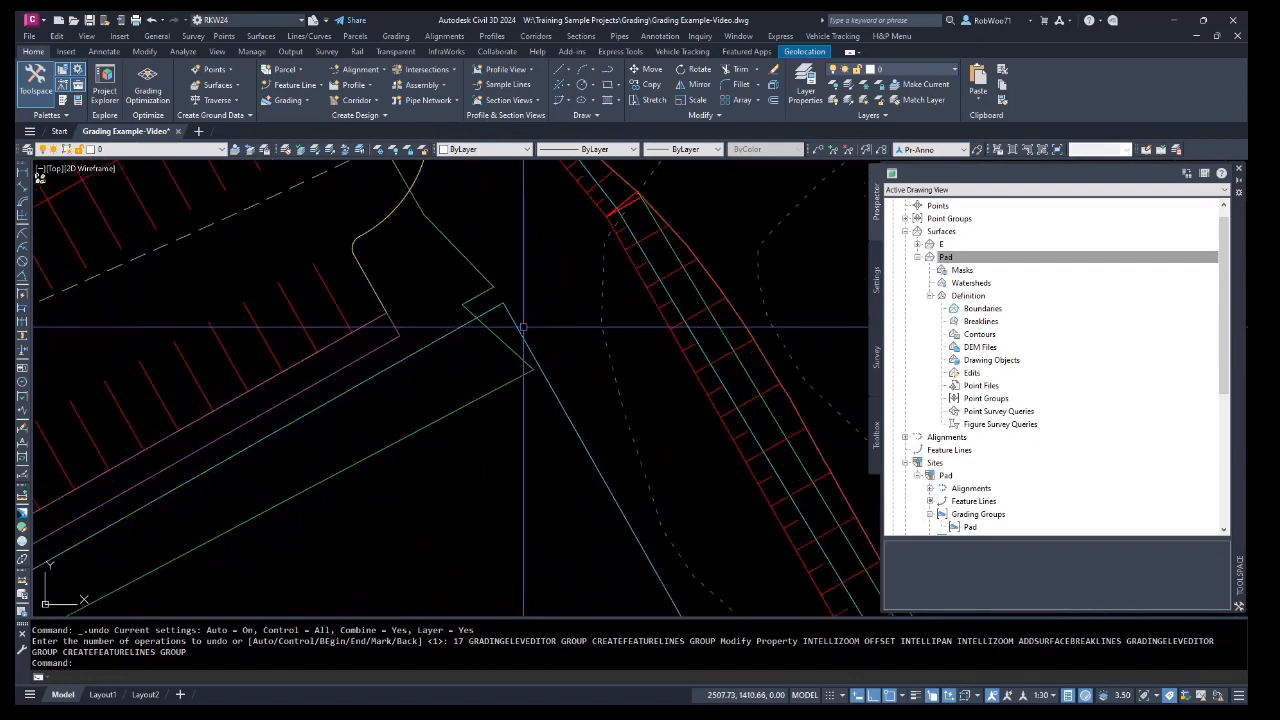
pyautogui.scroll(4, 513, 327)
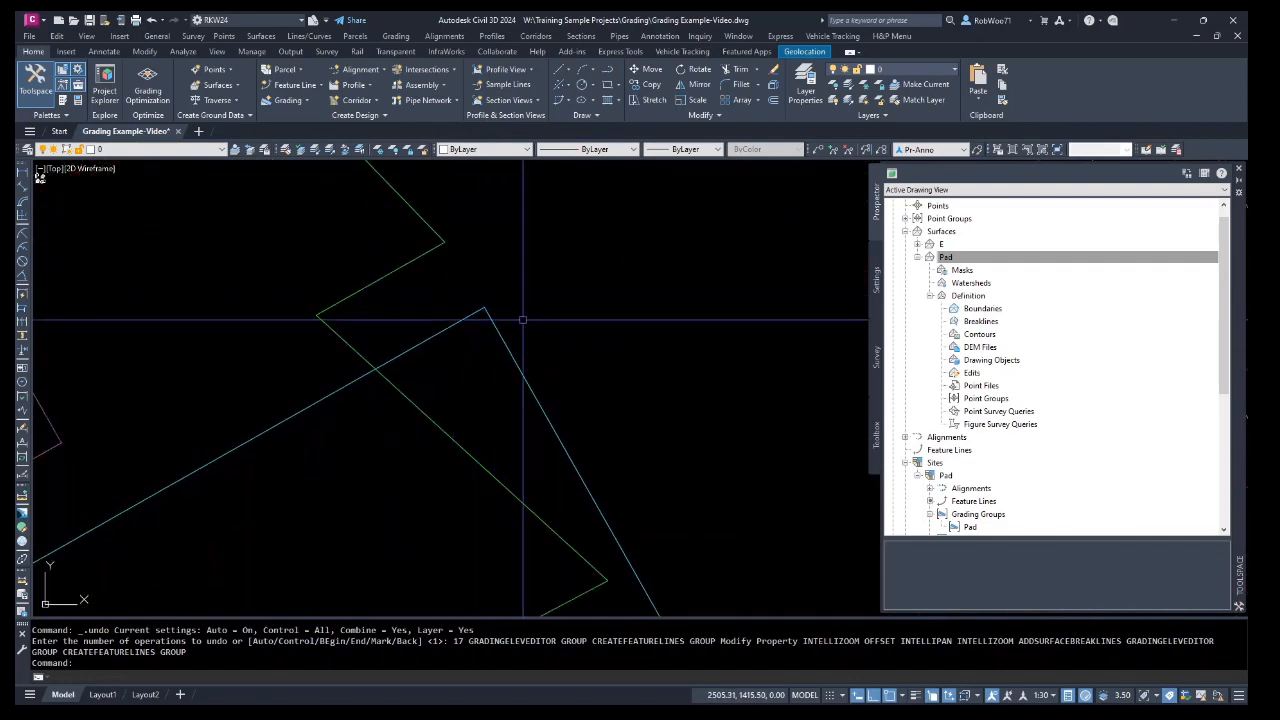
pyautogui.press('Return')
pyautogui.write('.1')
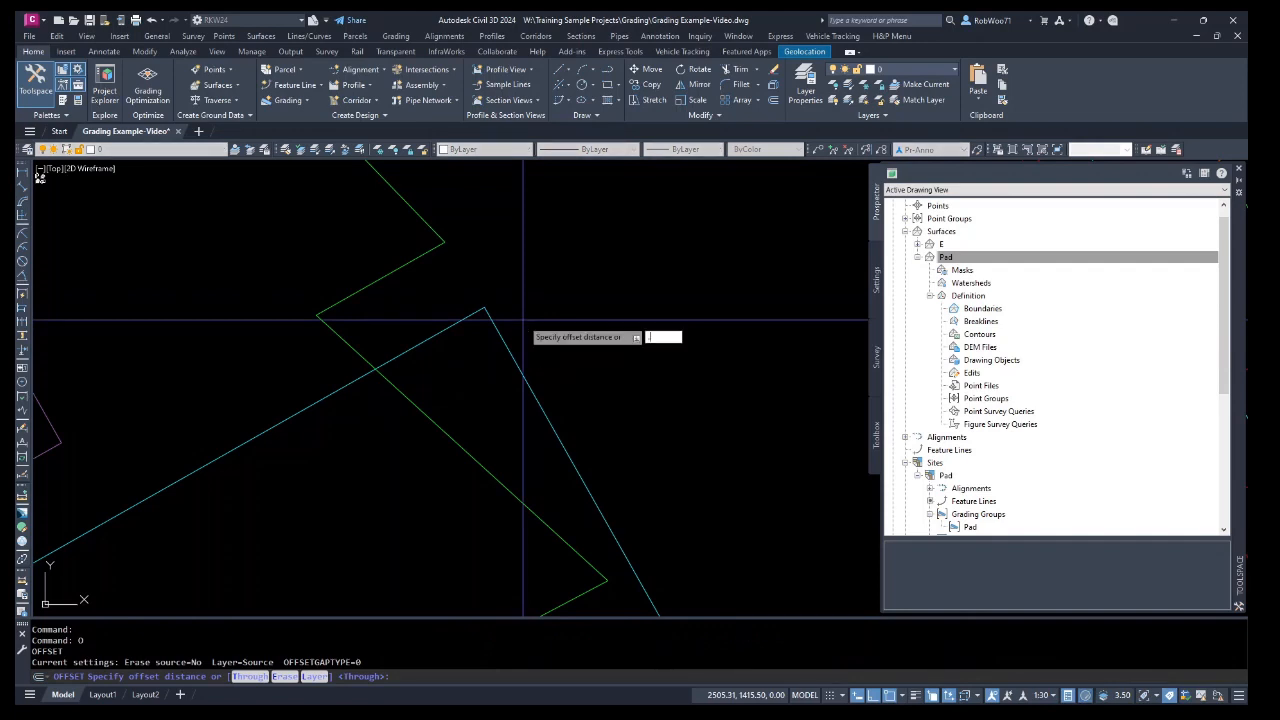
pyautogui.press('Return')
pyautogui.click(491, 310)
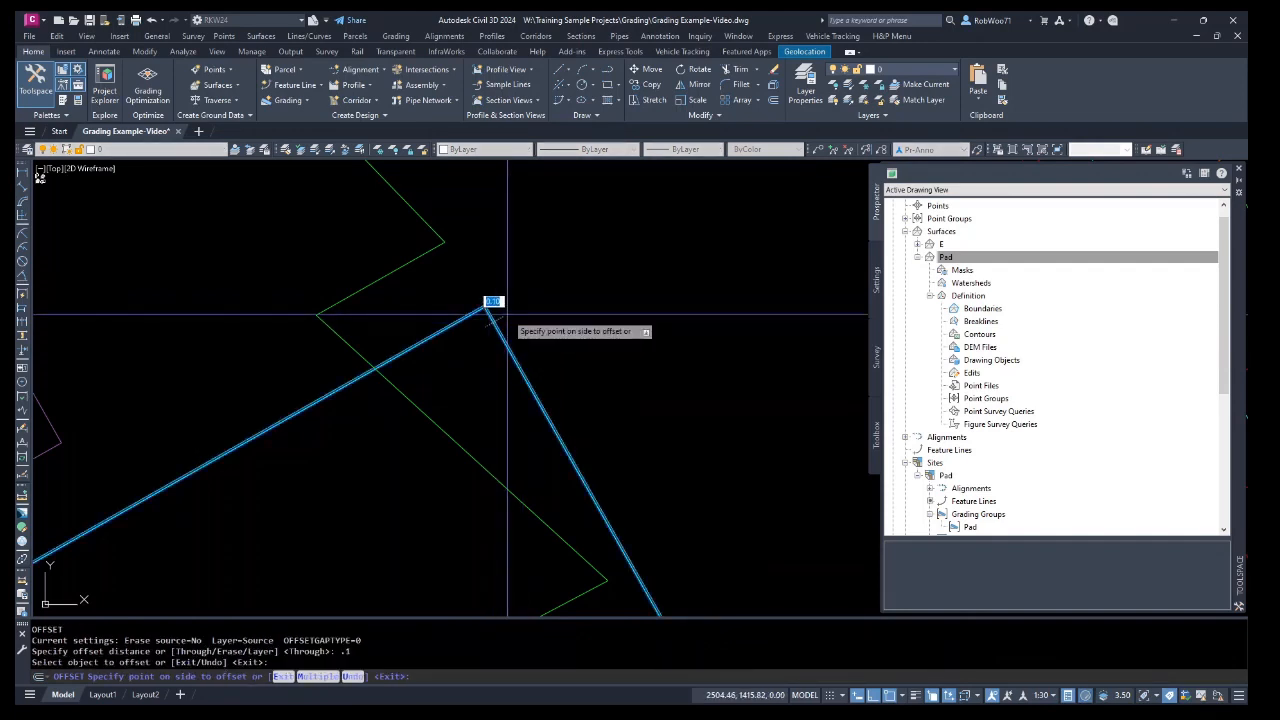
pyautogui.click(505, 314)
pyautogui.press('Escape')
pyautogui.press('Escape')
# Set the outer building polyline's elevation to 569.5.
pyautogui.scroll(6, 492, 309)
pyautogui.click(476, 313)
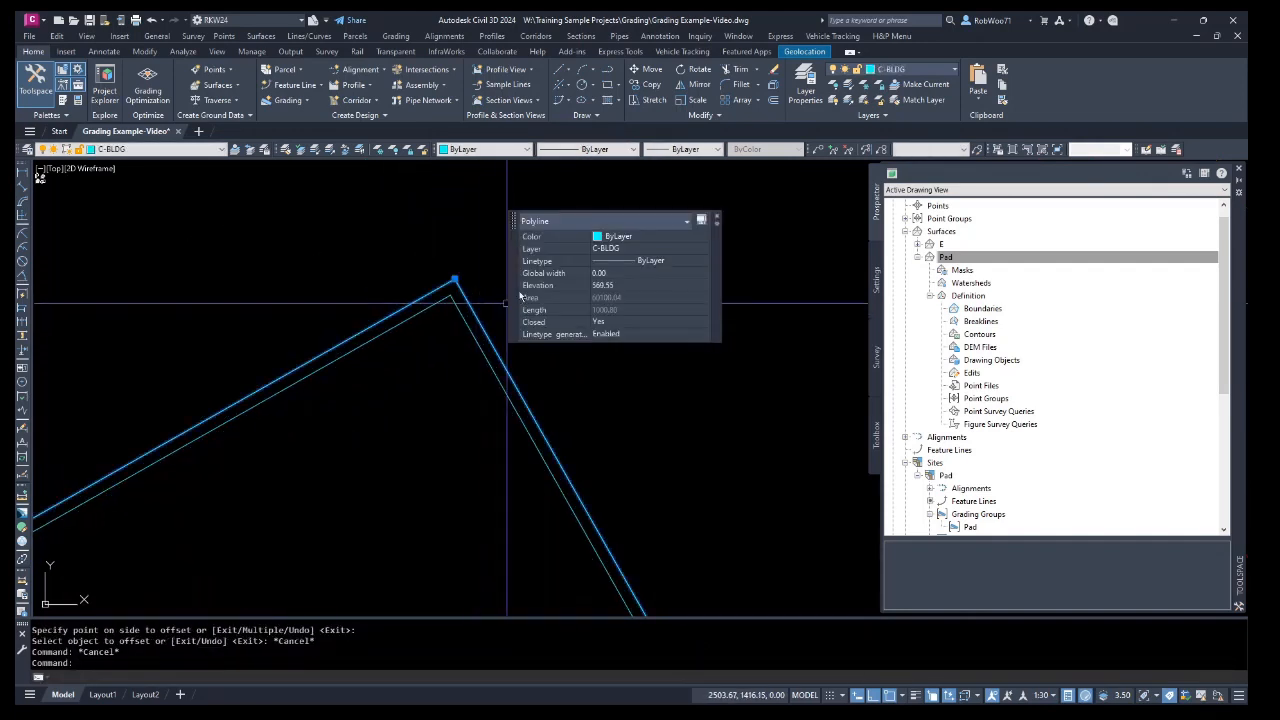
pyautogui.click(609, 285)
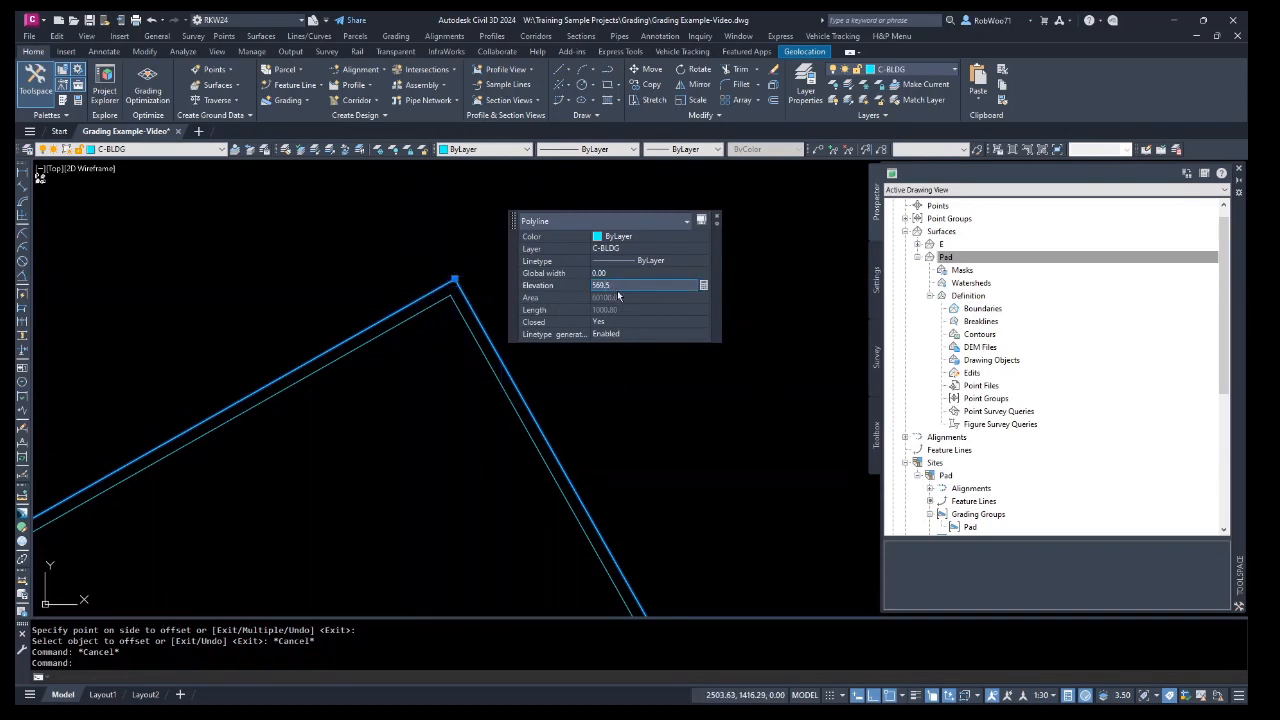
pyautogui.press('Return')
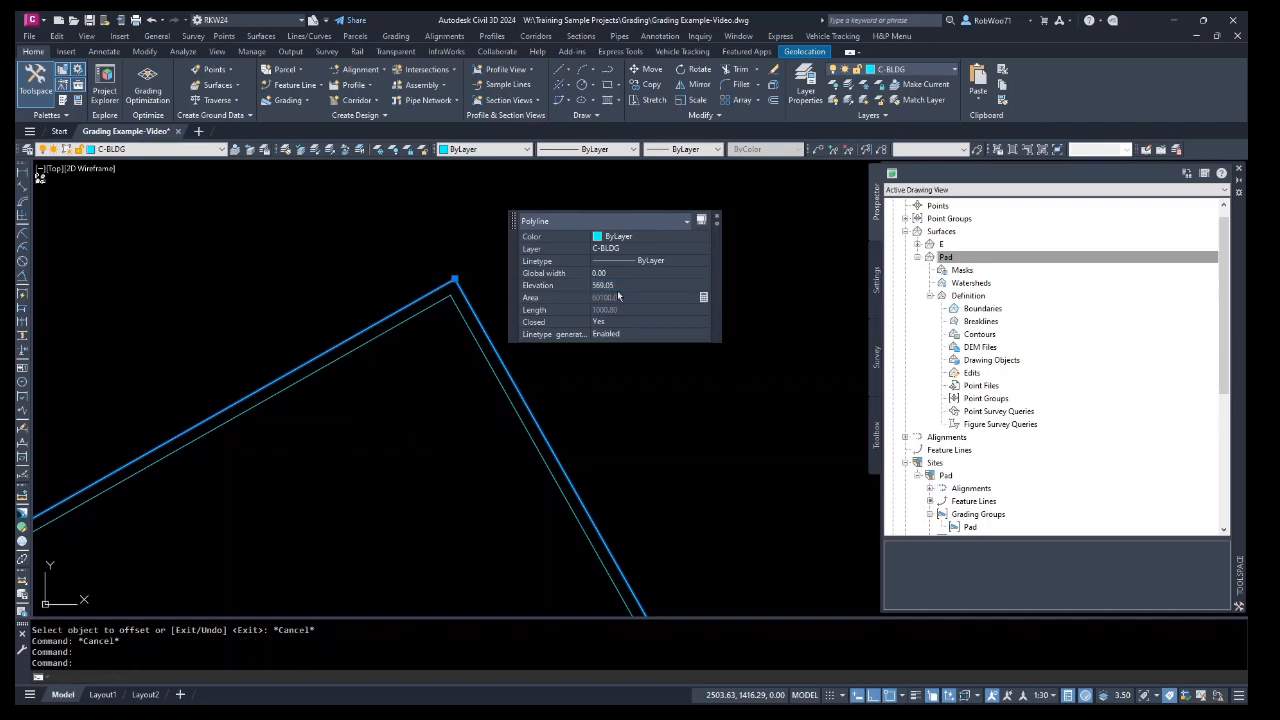
pyautogui.press('Escape')
pyautogui.press('Escape')
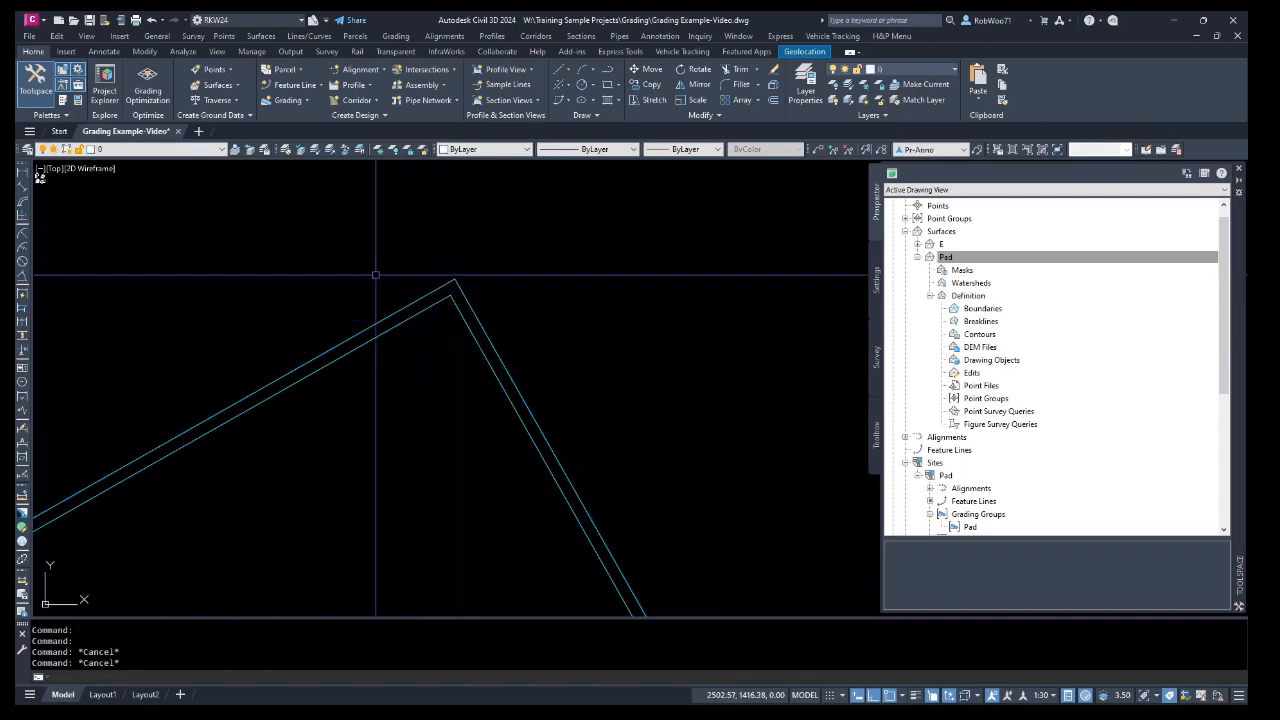
# Convert both building polylines into feature lines in a new site named Breaks, keeping the original entities.
pyautogui.click(480, 350)
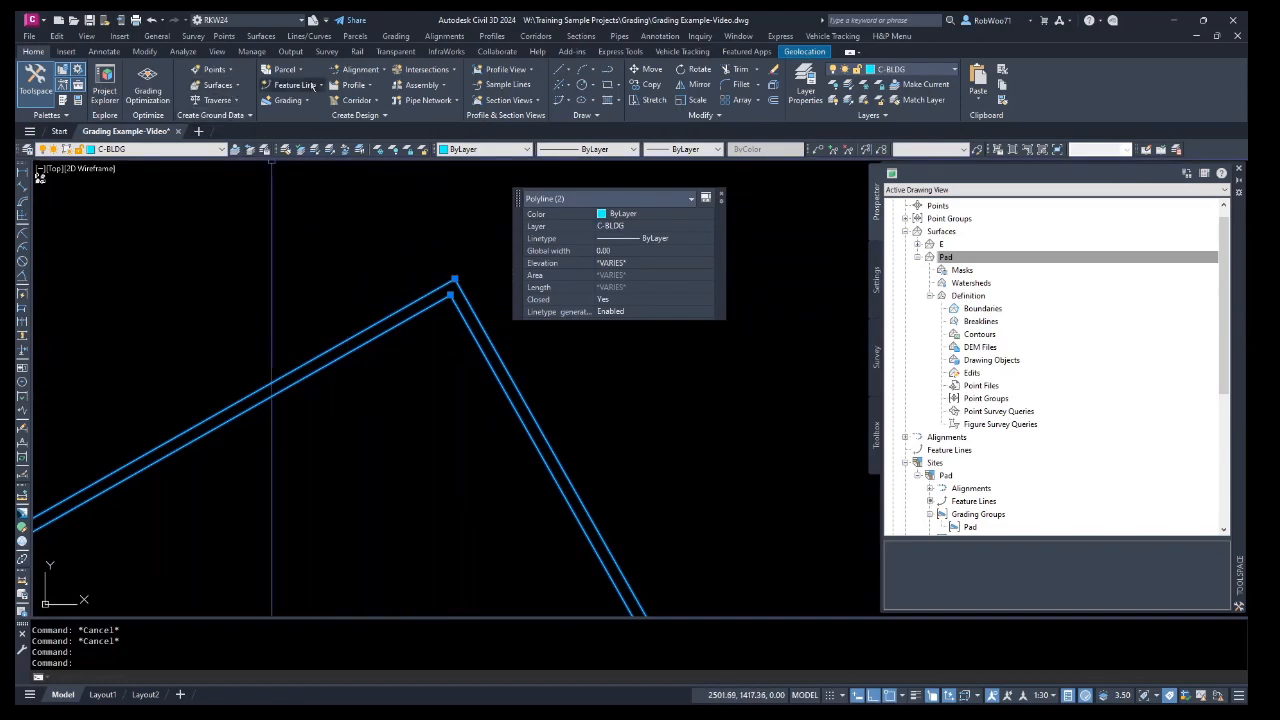
pyautogui.click(312, 86)
pyautogui.click(351, 134)
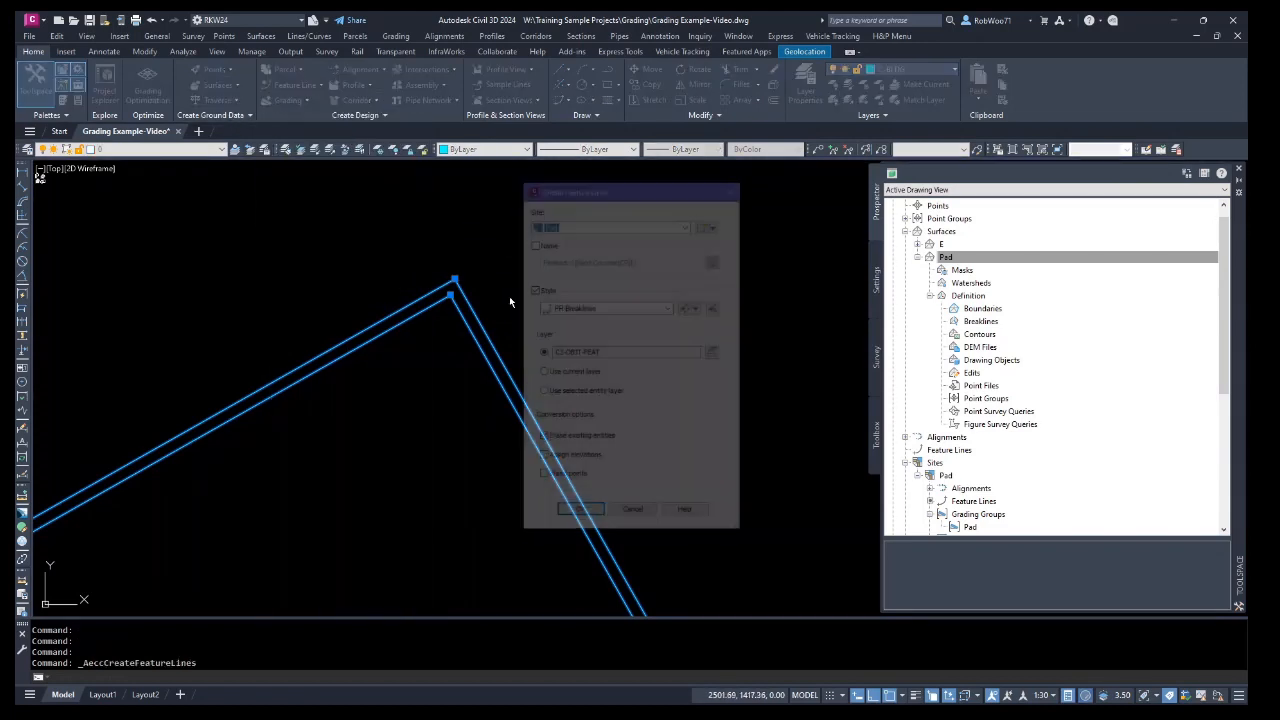
pyautogui.click(590, 225)
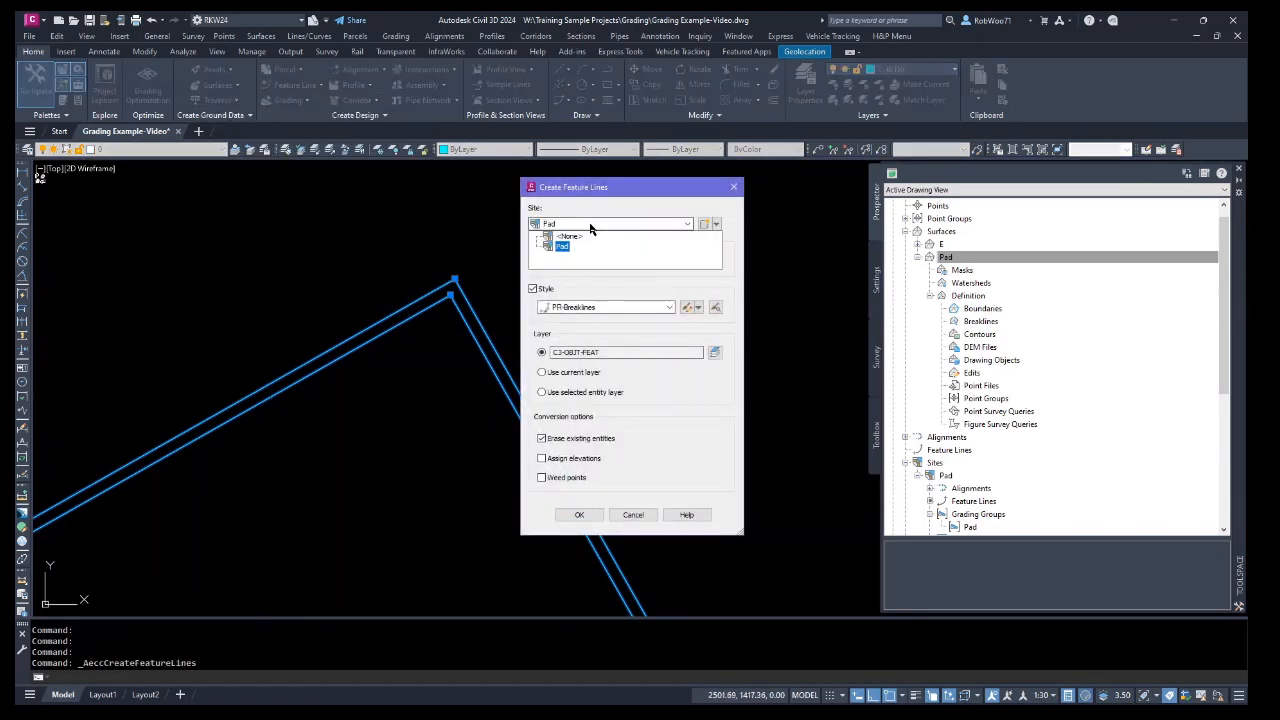
pyautogui.click(598, 209)
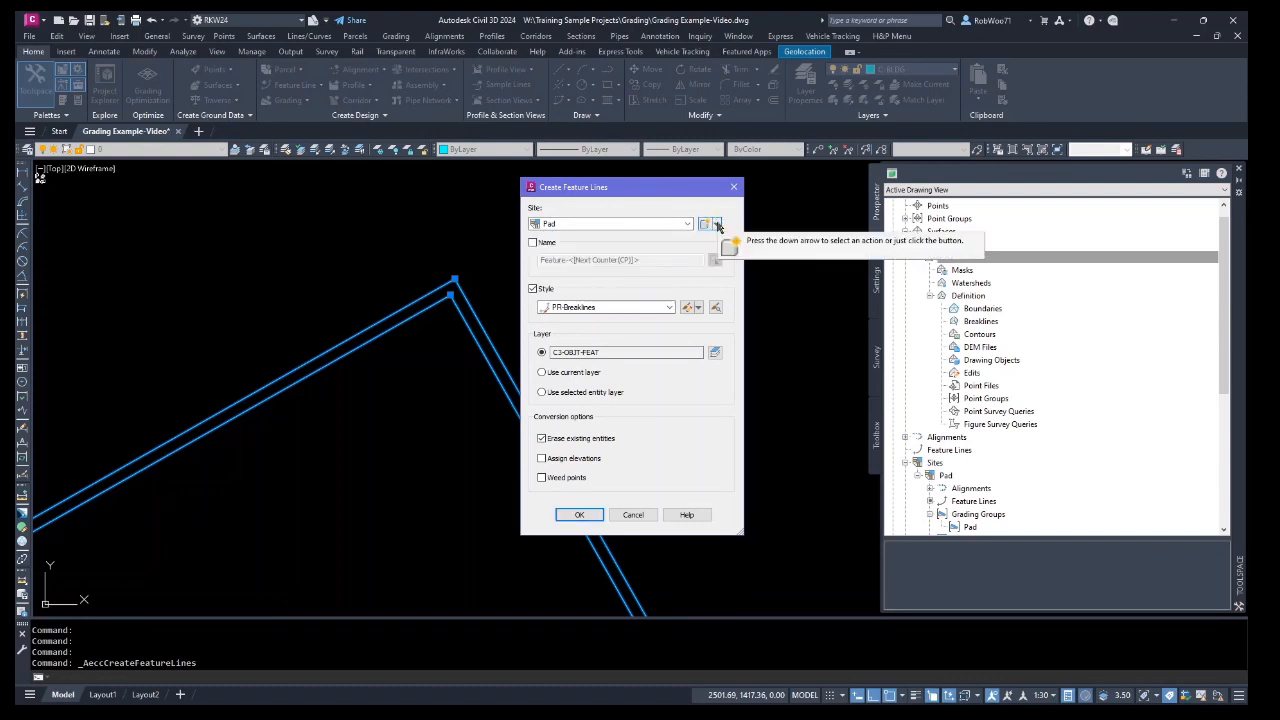
pyautogui.click(717, 226)
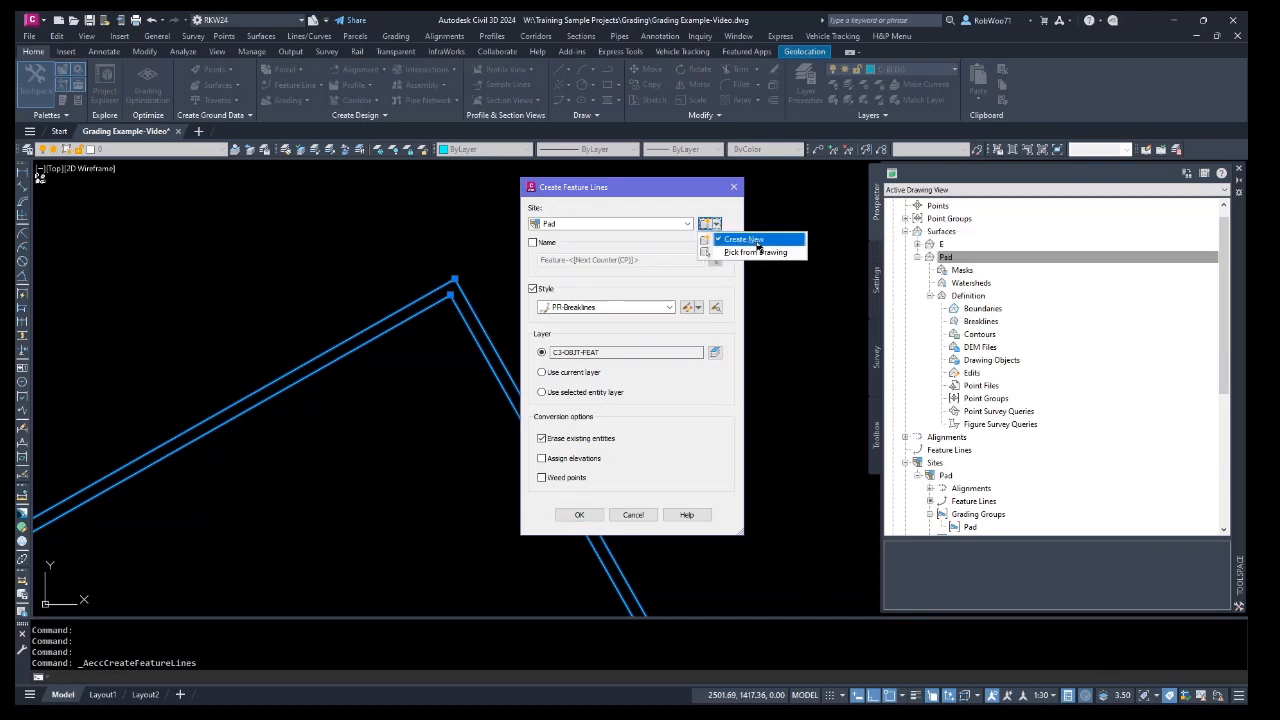
pyautogui.click(745, 240)
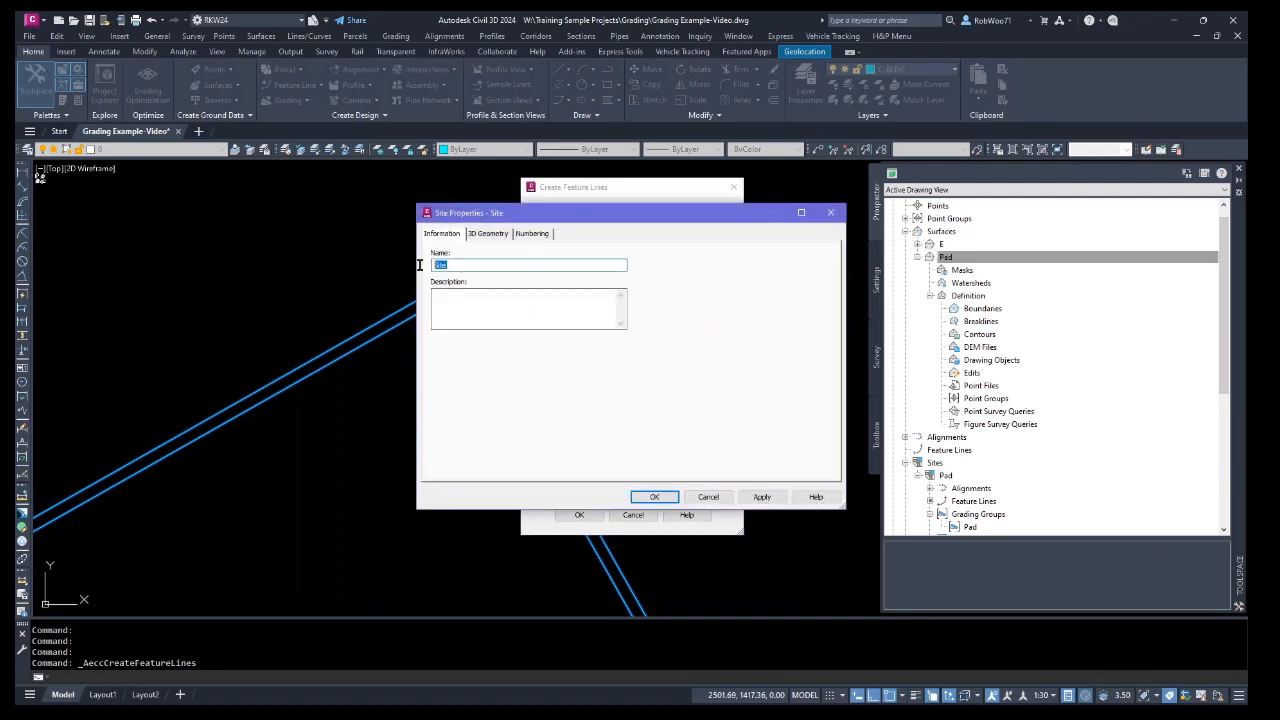
pyautogui.write('Breaks')
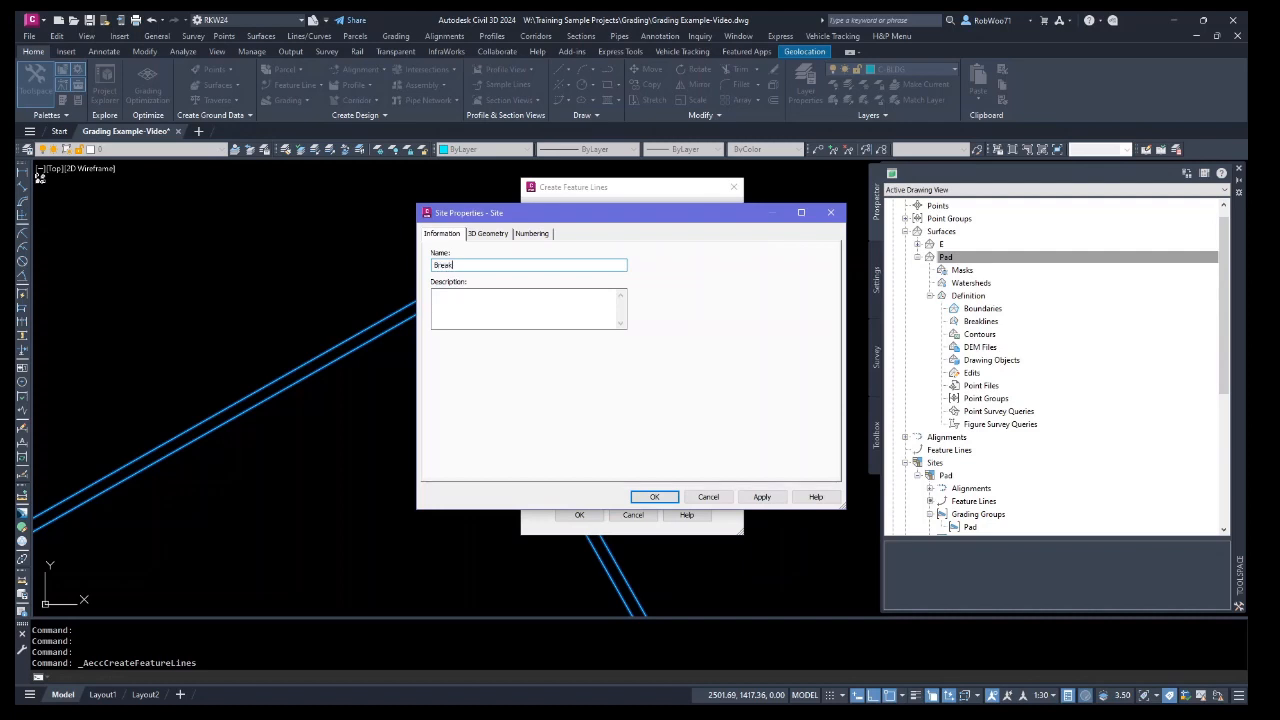
pyautogui.click(664, 501)
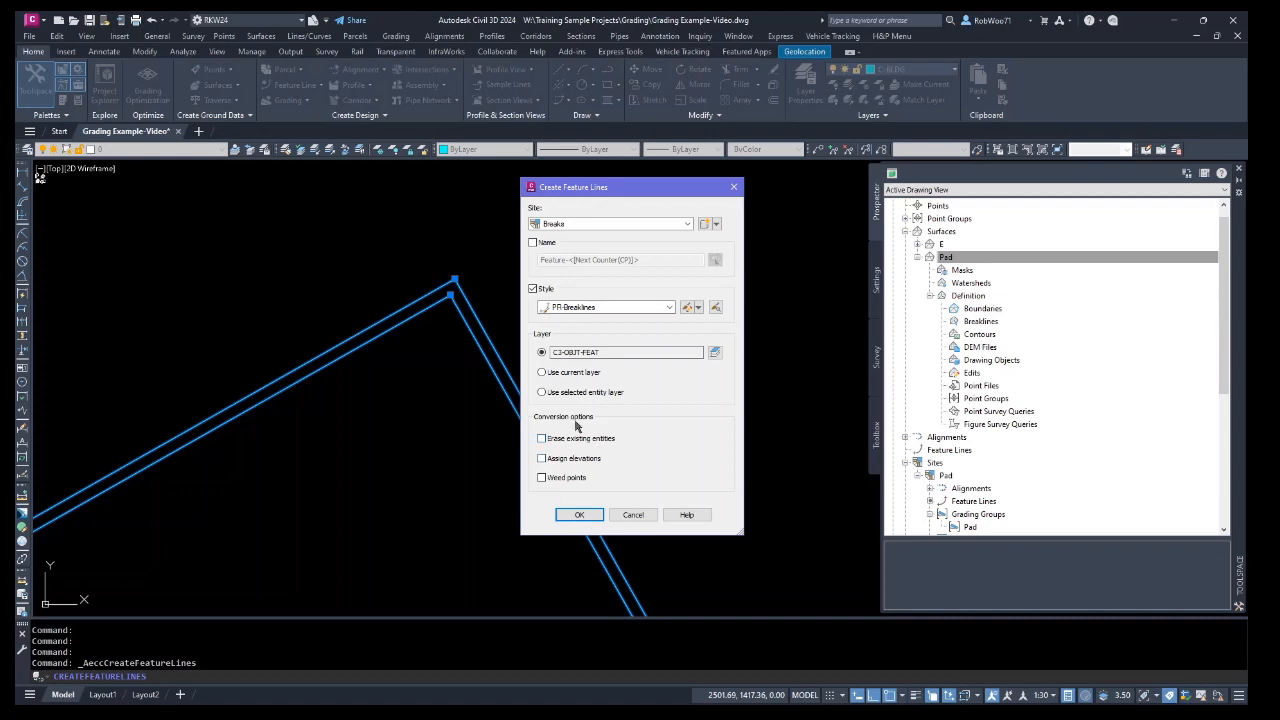
pyautogui.click(578, 515)
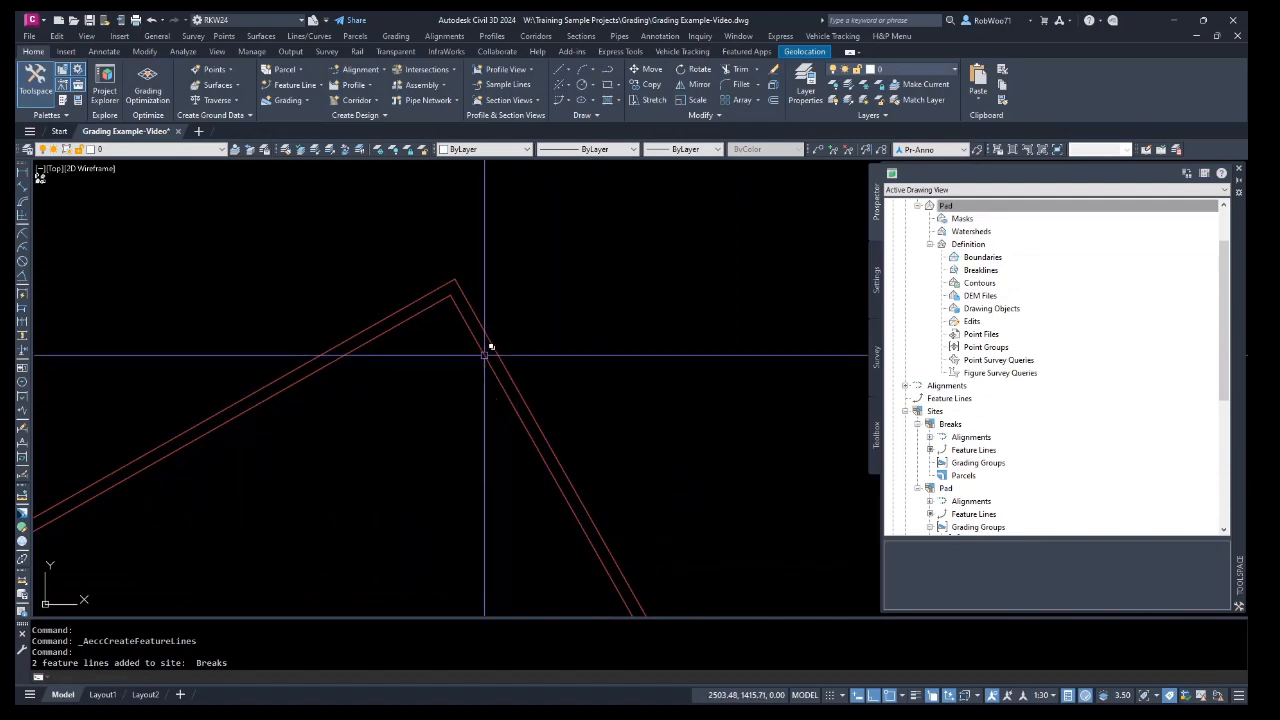
# Add the building feature lines to the Pad surface as breaklines with the description Bldg.
pyautogui.click(485, 354)
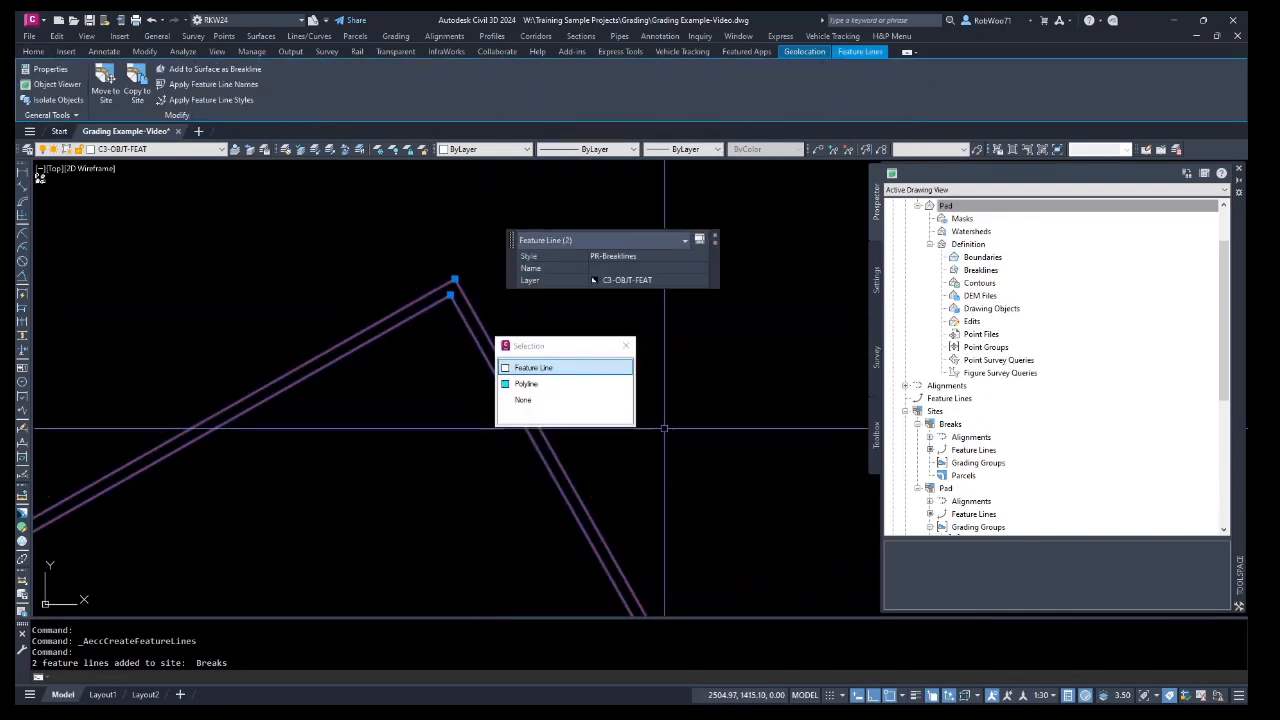
pyautogui.rightClick(700, 372)
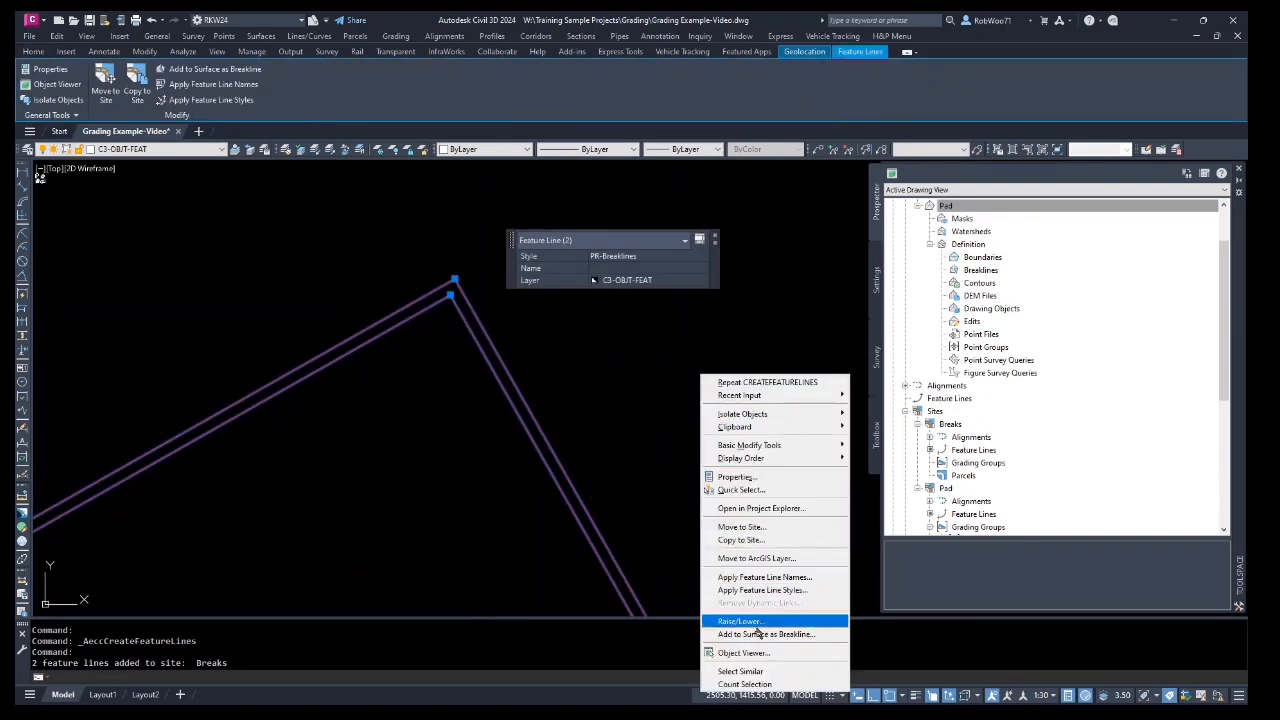
pyautogui.click(763, 634)
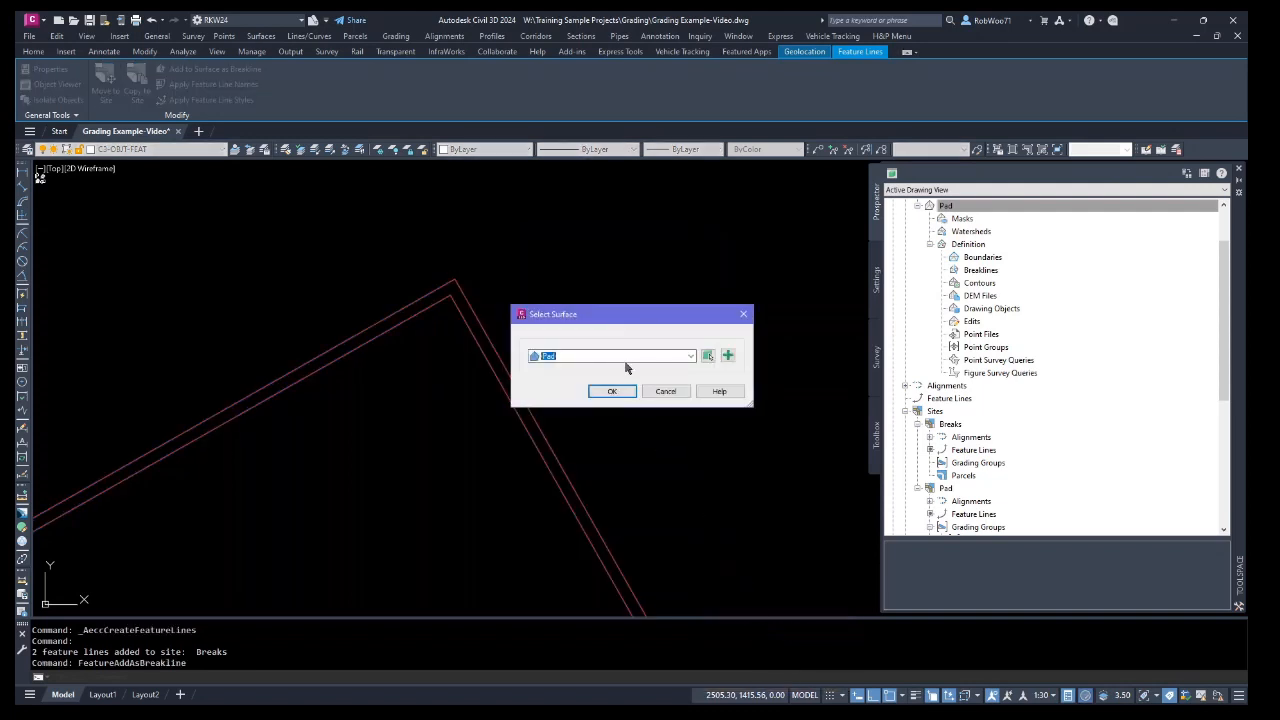
pyautogui.click(626, 357)
pyautogui.click(626, 357)
pyautogui.click(622, 392)
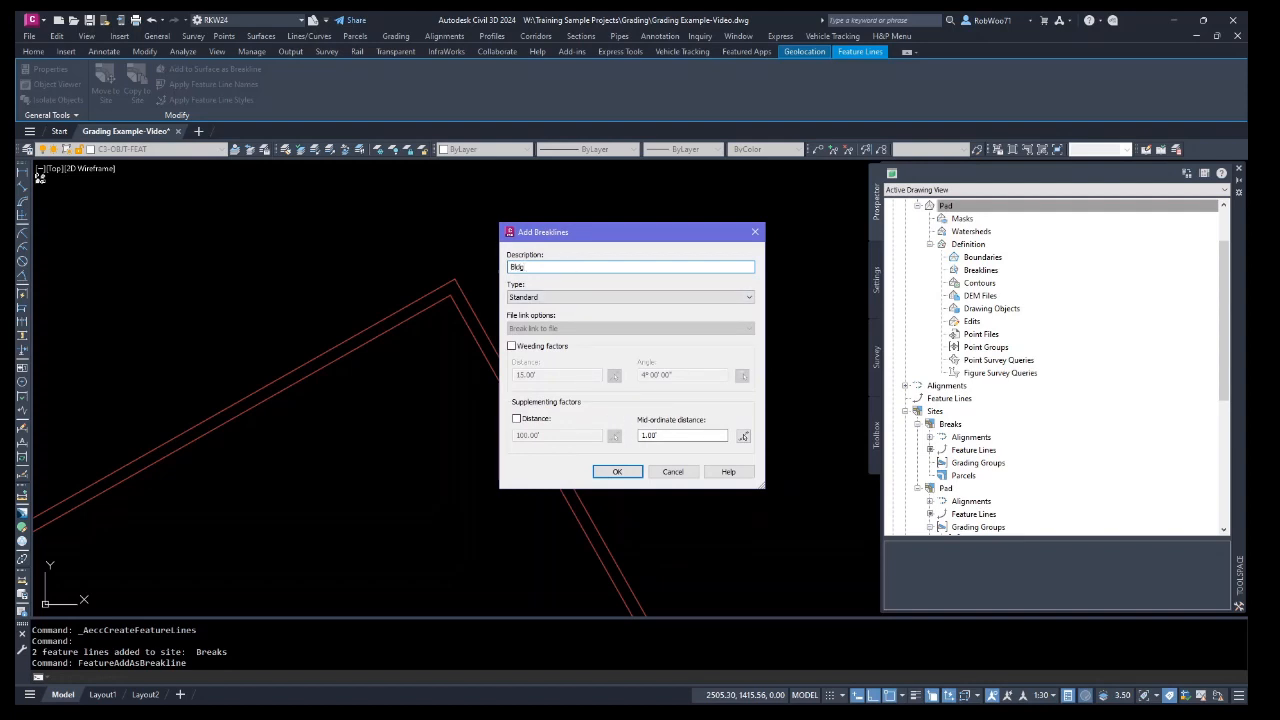
pyautogui.click(614, 471)
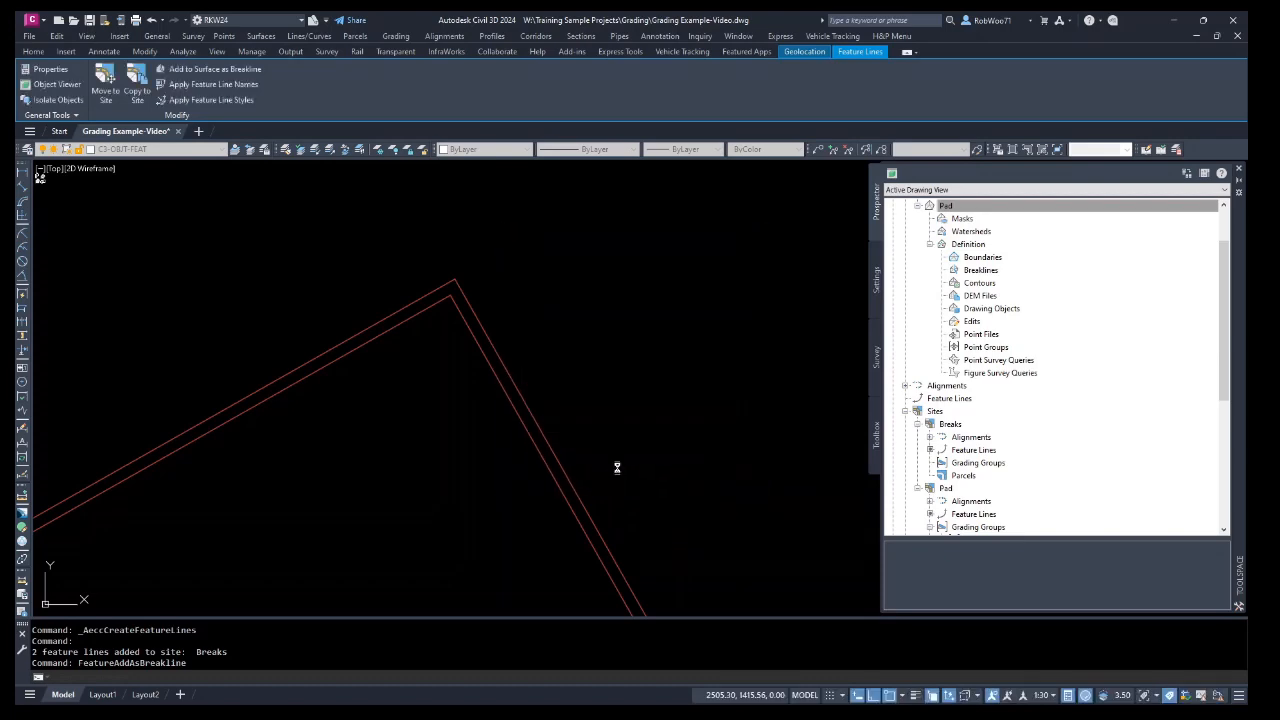
# Open the Pad surface in the Object Viewer to check the building breaklines.
pyautogui.scroll(-8, 590, 426)
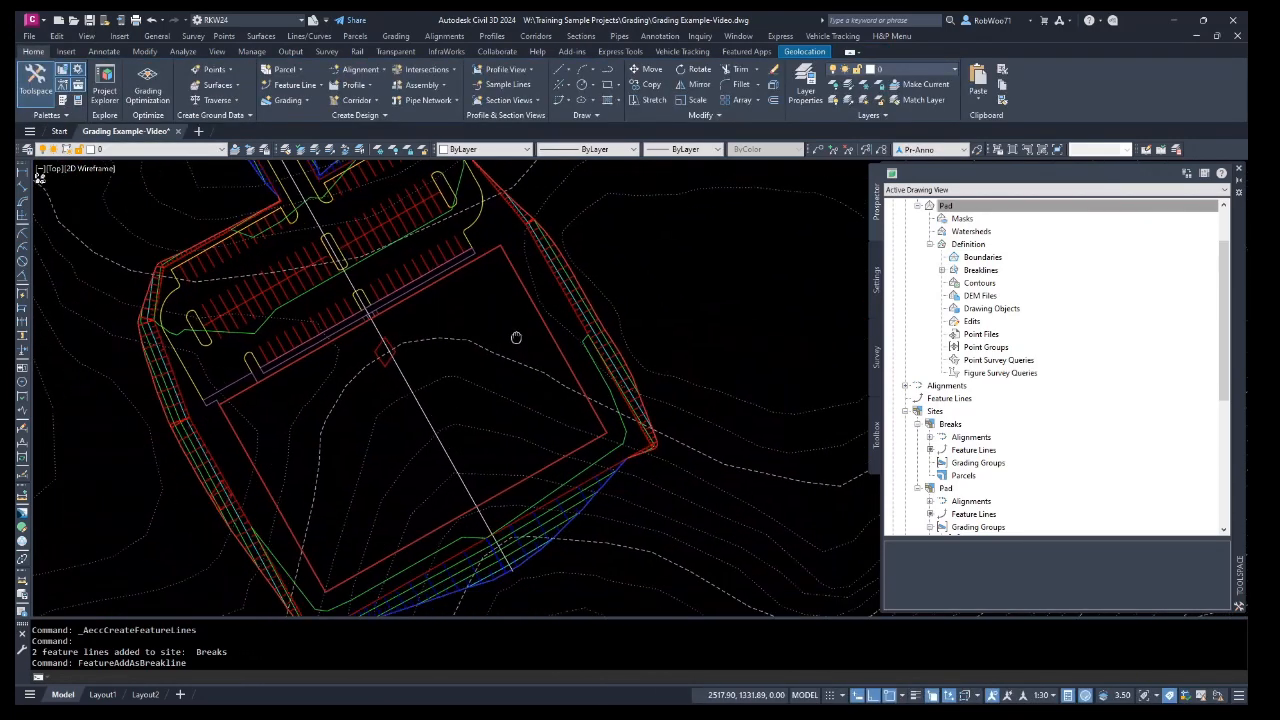
pyautogui.press('Escape')
pyautogui.click(625, 434)
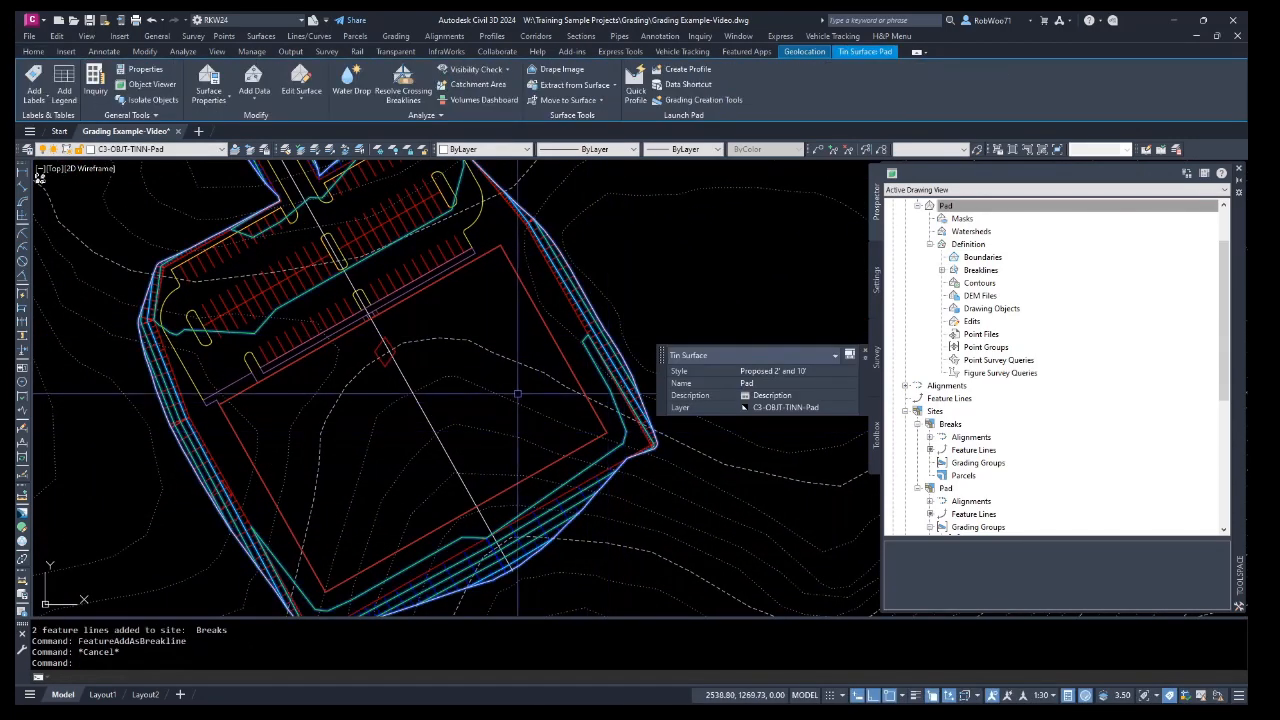
pyautogui.rightClick(508, 376)
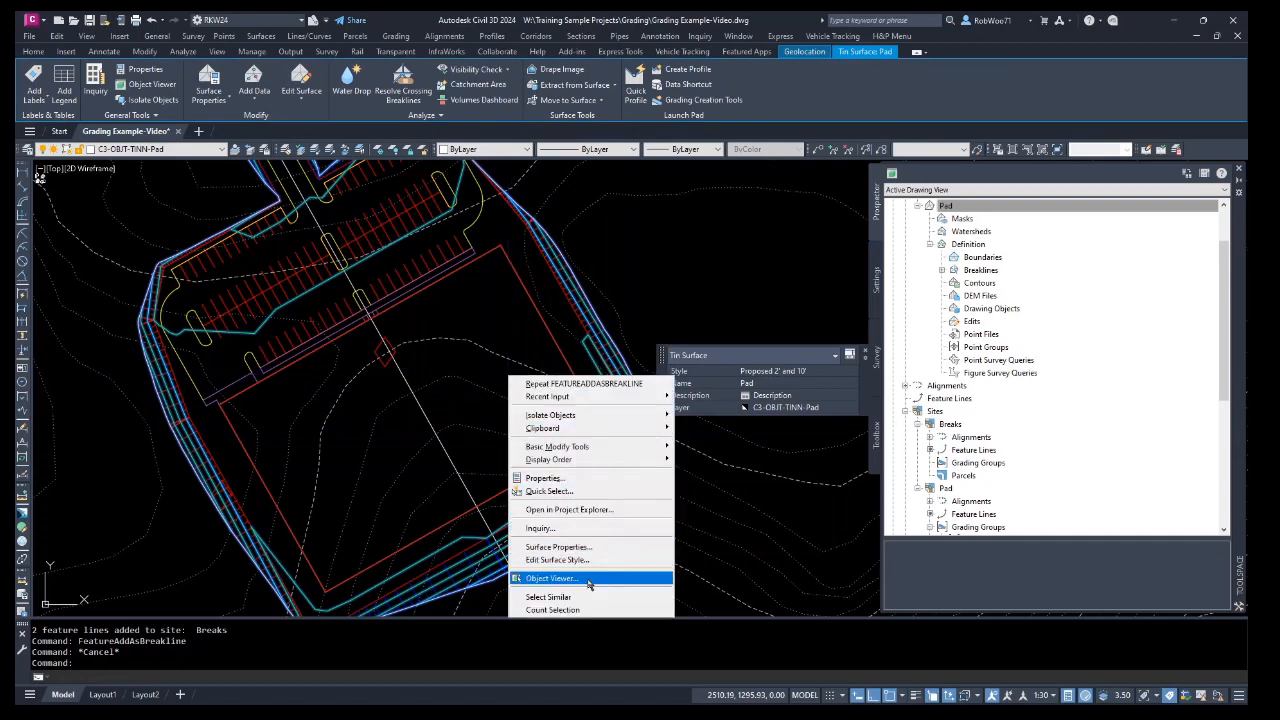
pyautogui.click(590, 580)
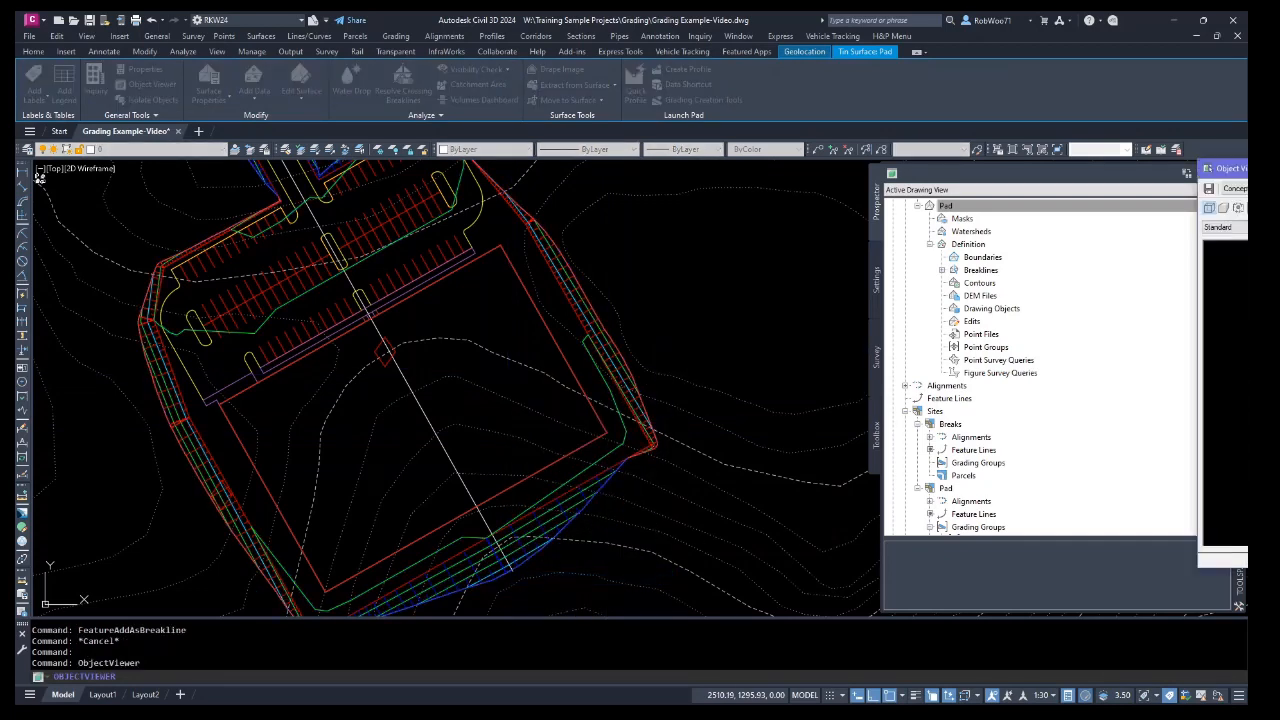
# Orbit and zoom the Pad surface in the Object Viewer to inspect the building breaklines, then close the viewer.
pyautogui.moveTo(569, 451)
pyautogui.mouseDown()
pyautogui.moveTo(539, 371)
pyautogui.moveTo(525, 387)
pyautogui.mouseUp()
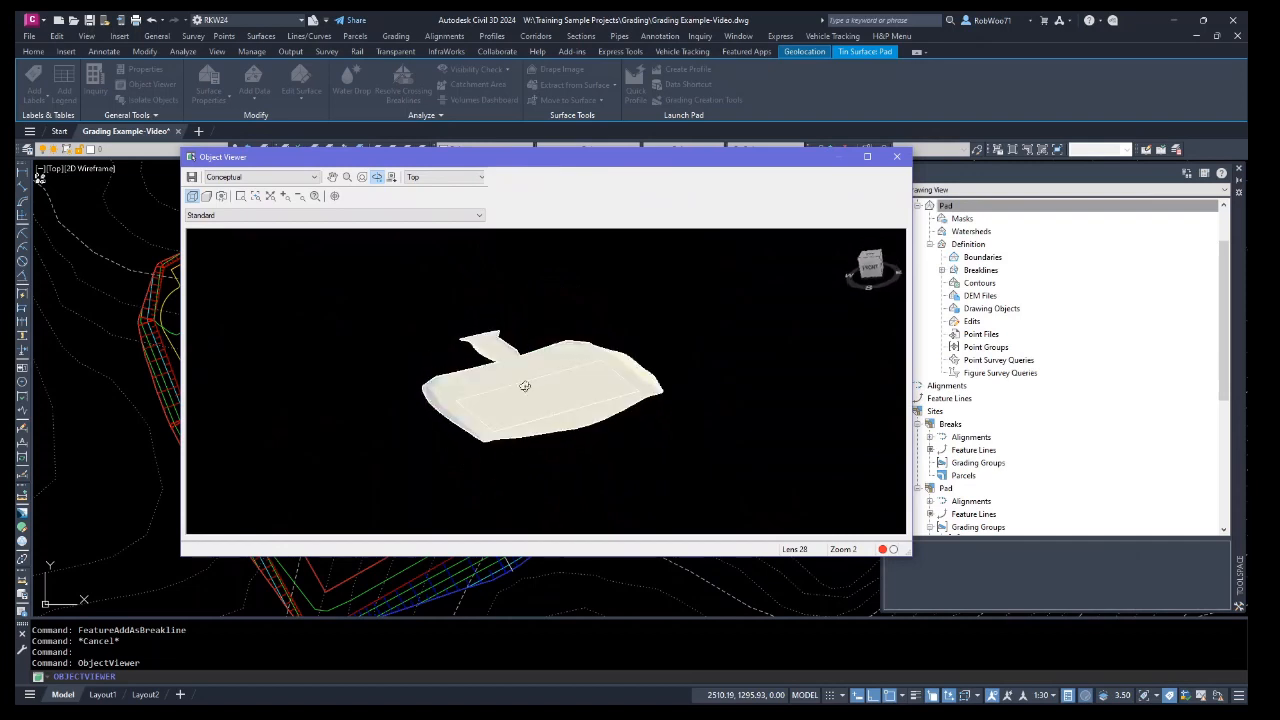
pyautogui.scroll(3, 507, 432)
pyautogui.scroll(3, 427, 511)
pyautogui.moveTo(440, 514); pyautogui.dragTo(480, 312)
pyautogui.moveTo(371, 457); pyautogui.dragTo(427, 451)
pyautogui.moveTo(875, 336); pyautogui.dragTo(870, 384)
pyautogui.scroll(-3, 740, 383)
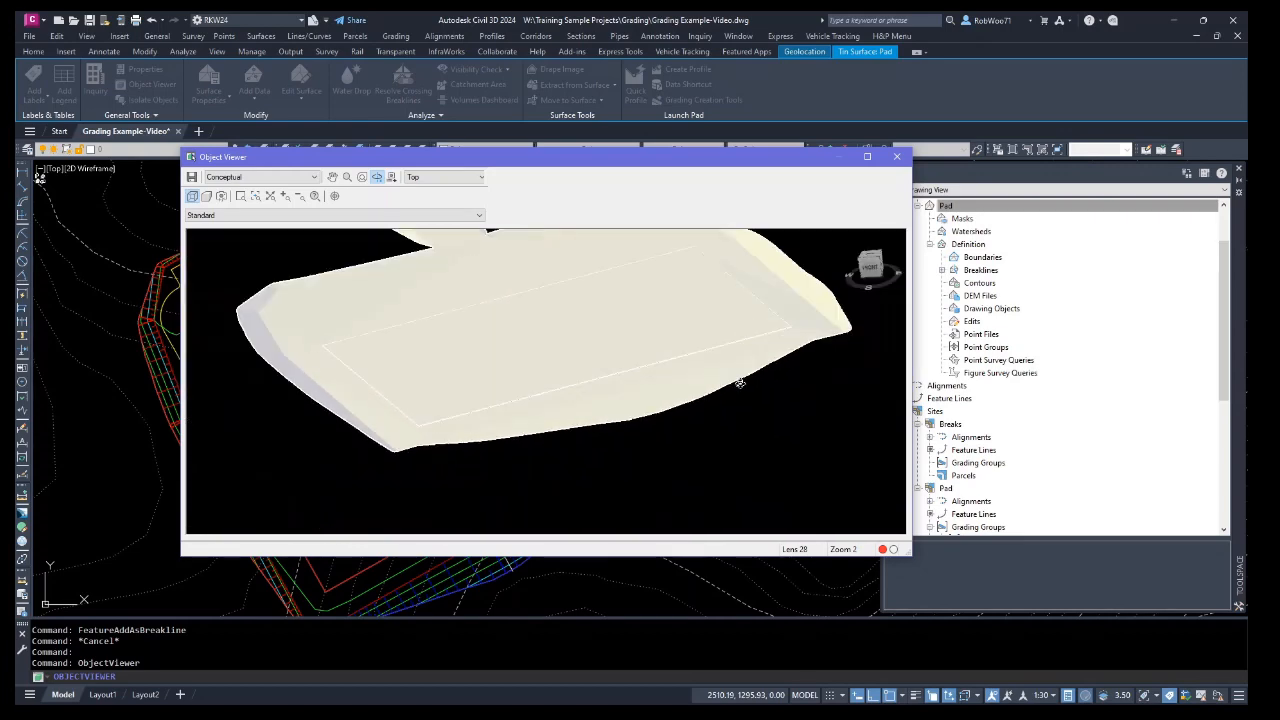
pyautogui.moveTo(603, 397); pyautogui.dragTo(519, 369)
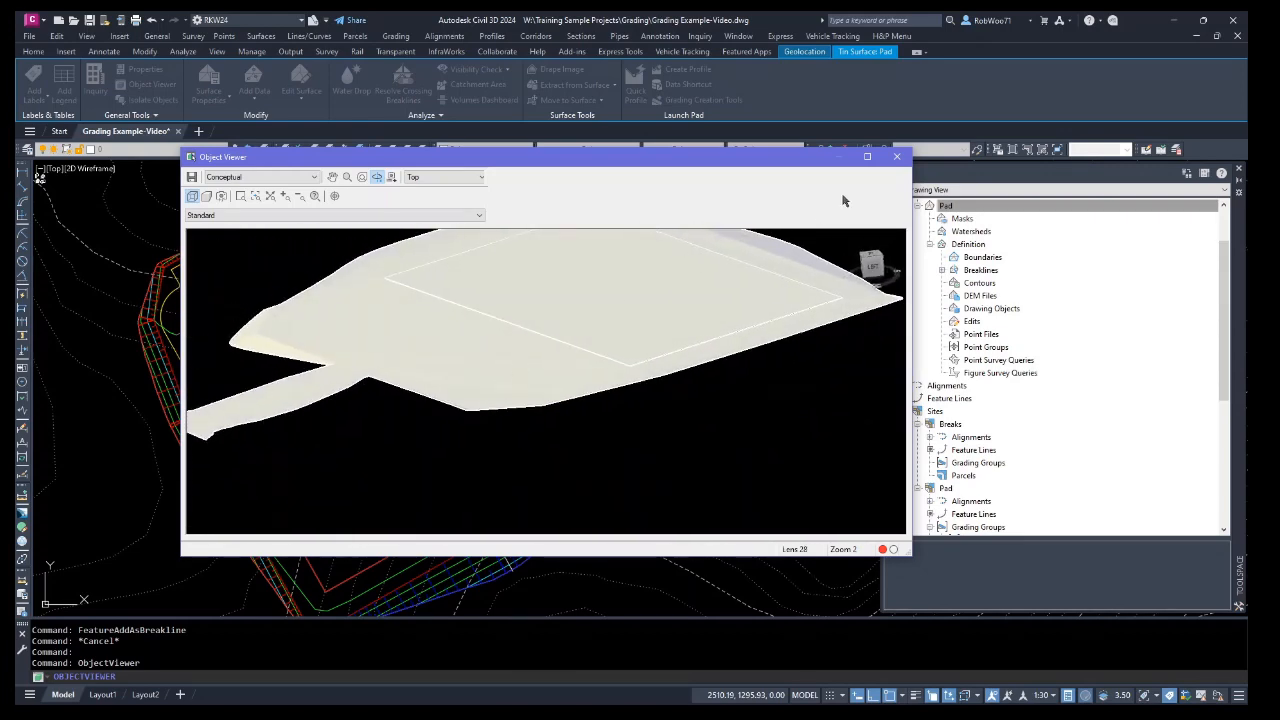
pyautogui.click(898, 158)
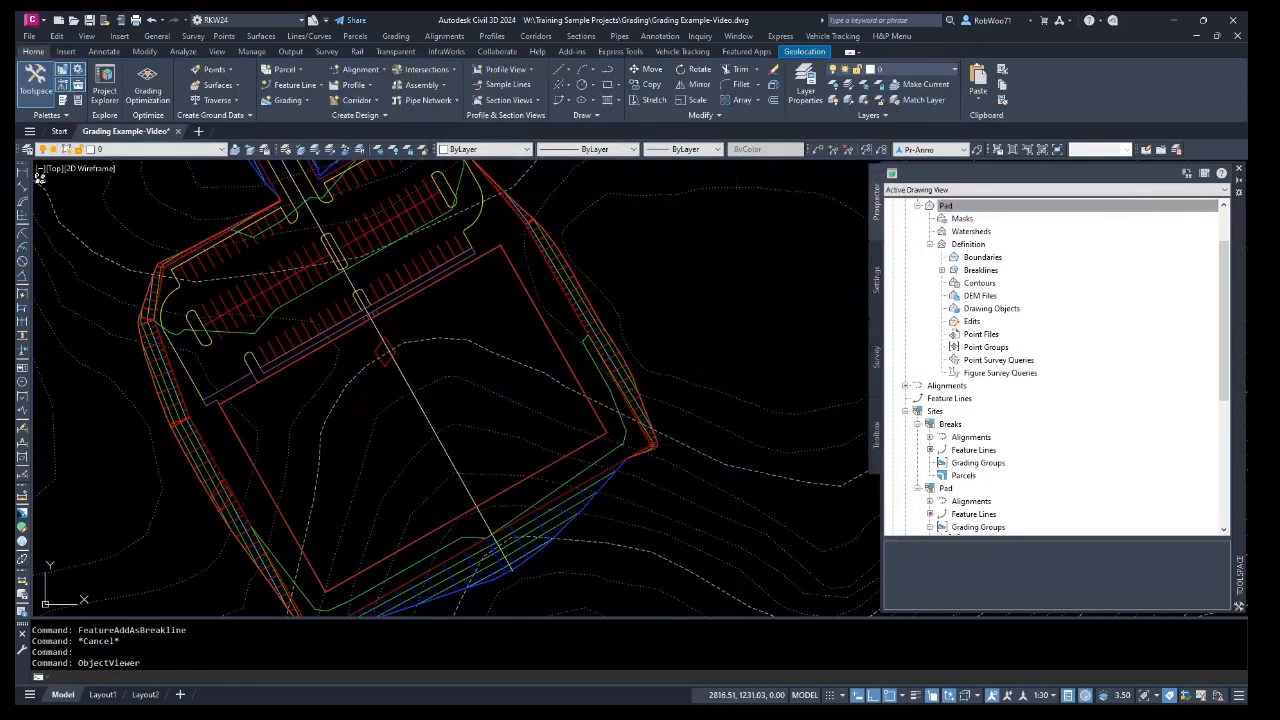
# Convert the entrance curb face polyline into a feature line in site Breaks, assigning elevations from the Pad surface.
pyautogui.moveTo(509, 380)
pyautogui.mouseDown(button='middle')
pyautogui.moveTo(534, 400)
pyautogui.moveTo(556, 379)
pyautogui.mouseUp(button='middle')
pyautogui.press('Escape')
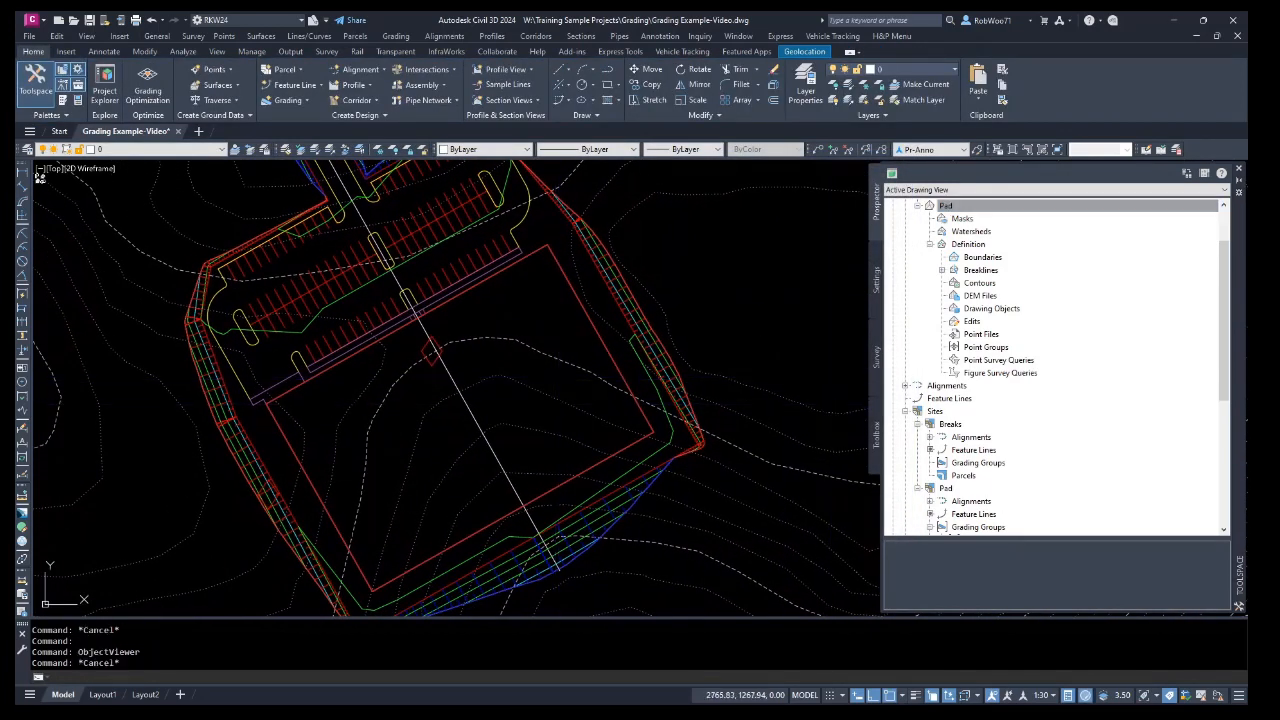
pyautogui.hotkey('ctrl', 'z')
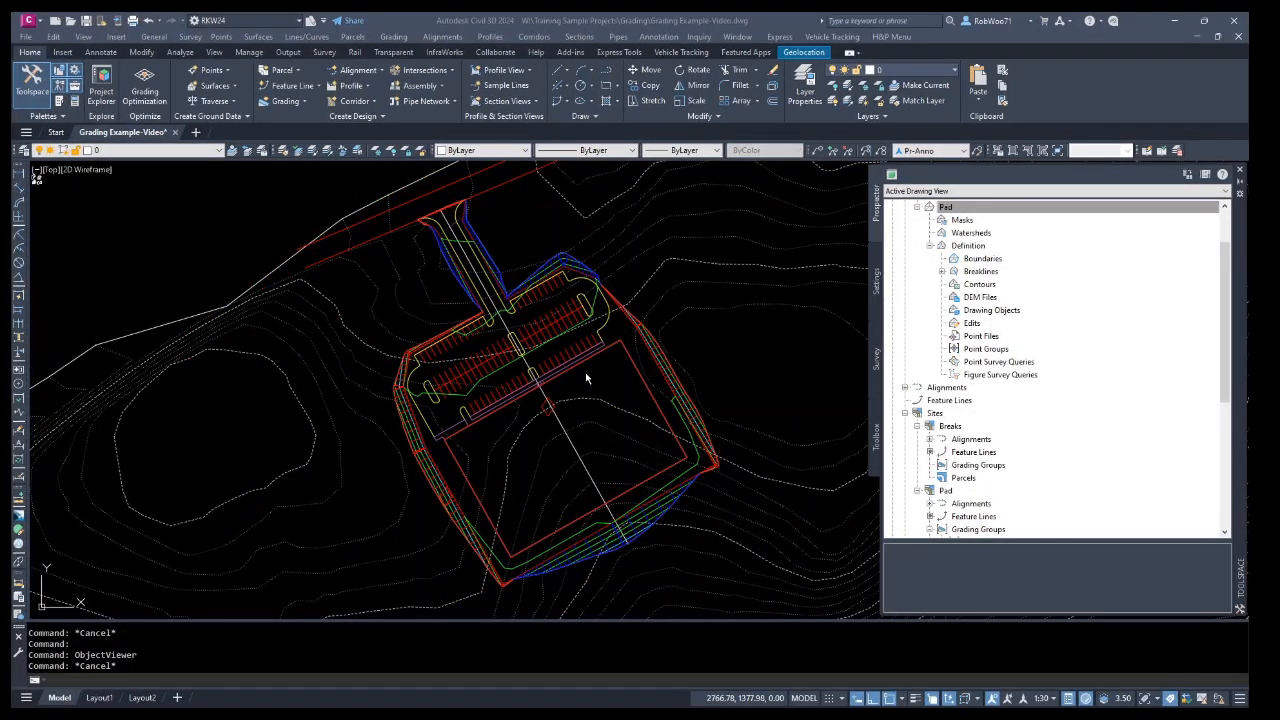
pyautogui.moveTo(610, 318); pyautogui.dragTo(601, 366, button='middle')
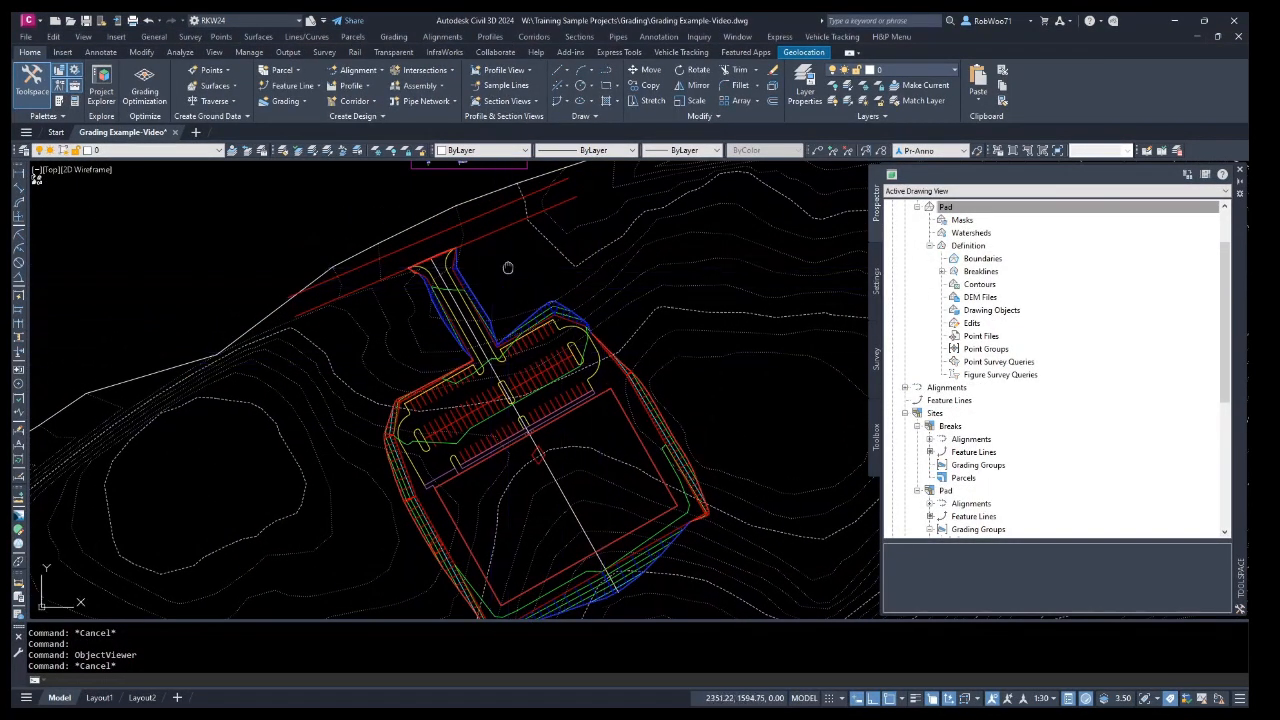
pyautogui.moveTo(505, 285); pyautogui.dragTo(521, 356, button='middle')
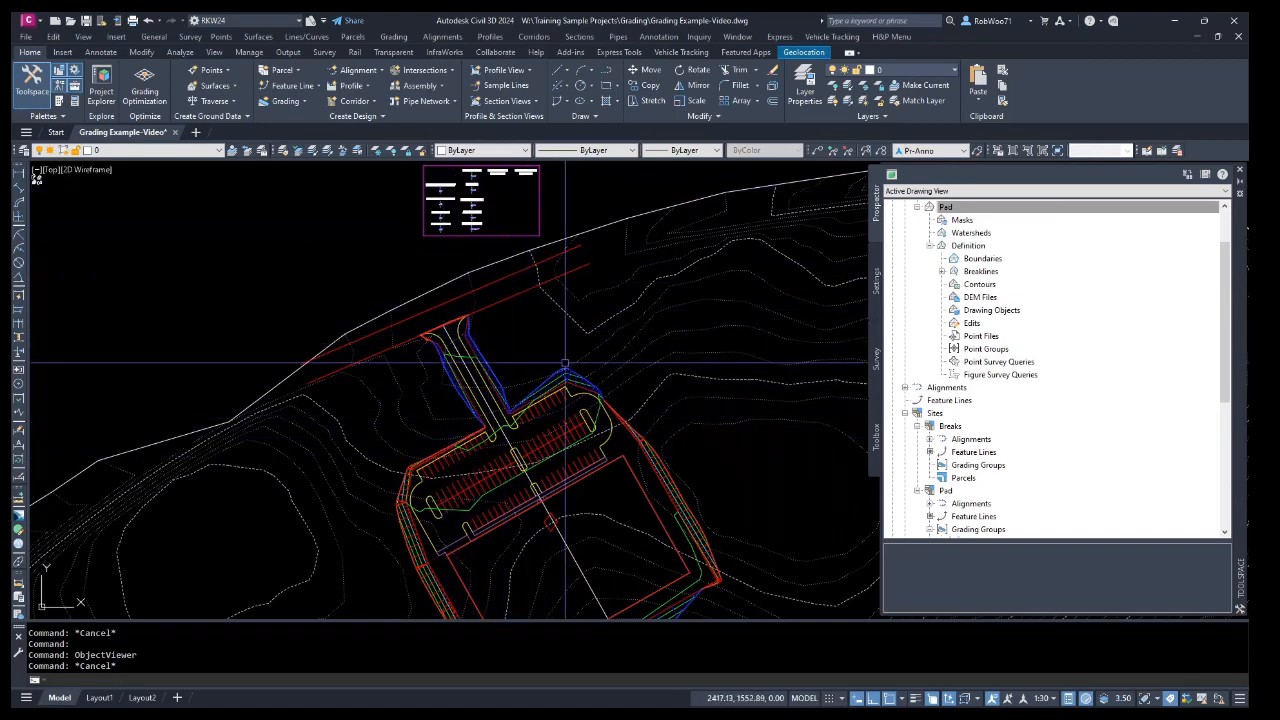
pyautogui.moveTo(516, 393)
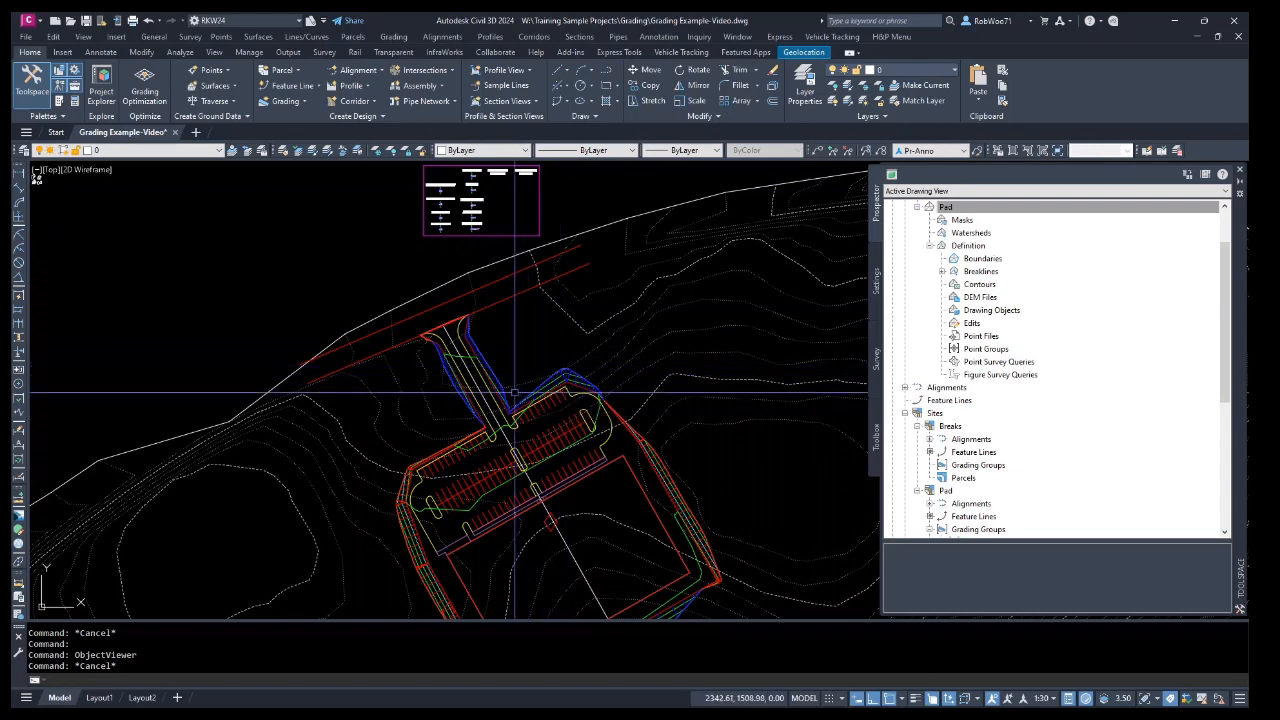
pyautogui.scroll(1, 512, 342)
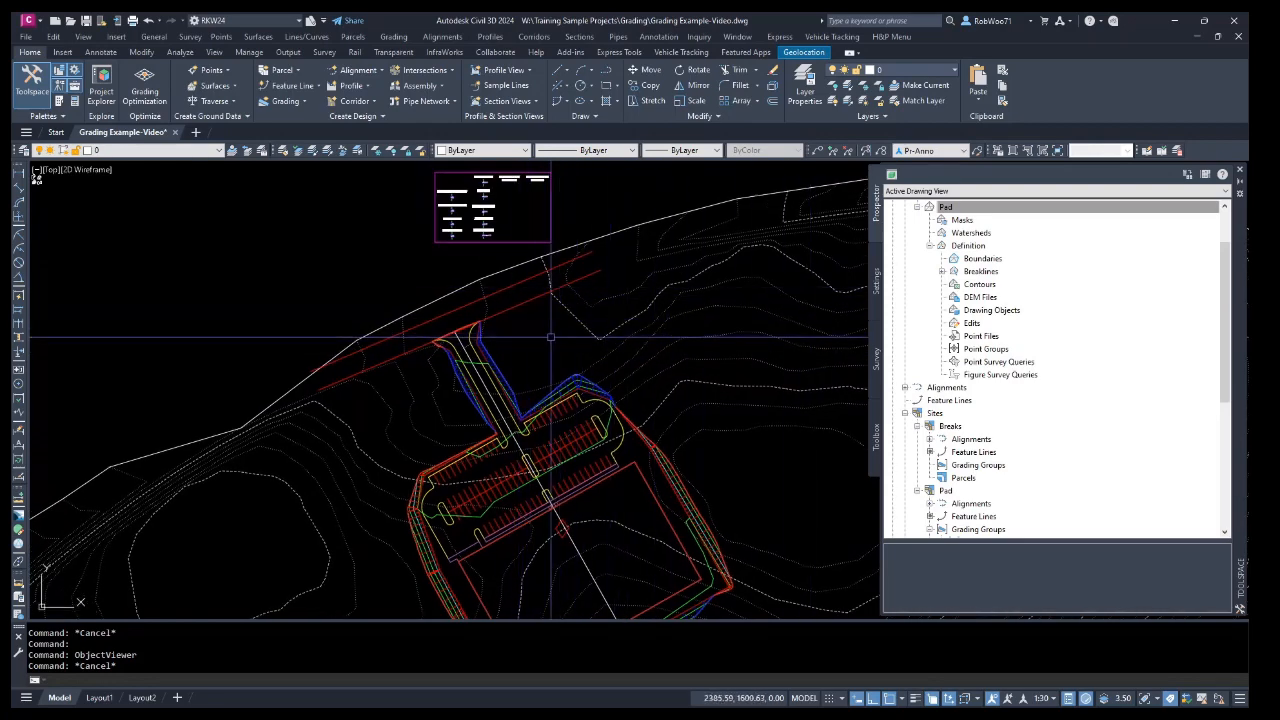
pyautogui.scroll(2, 455, 343)
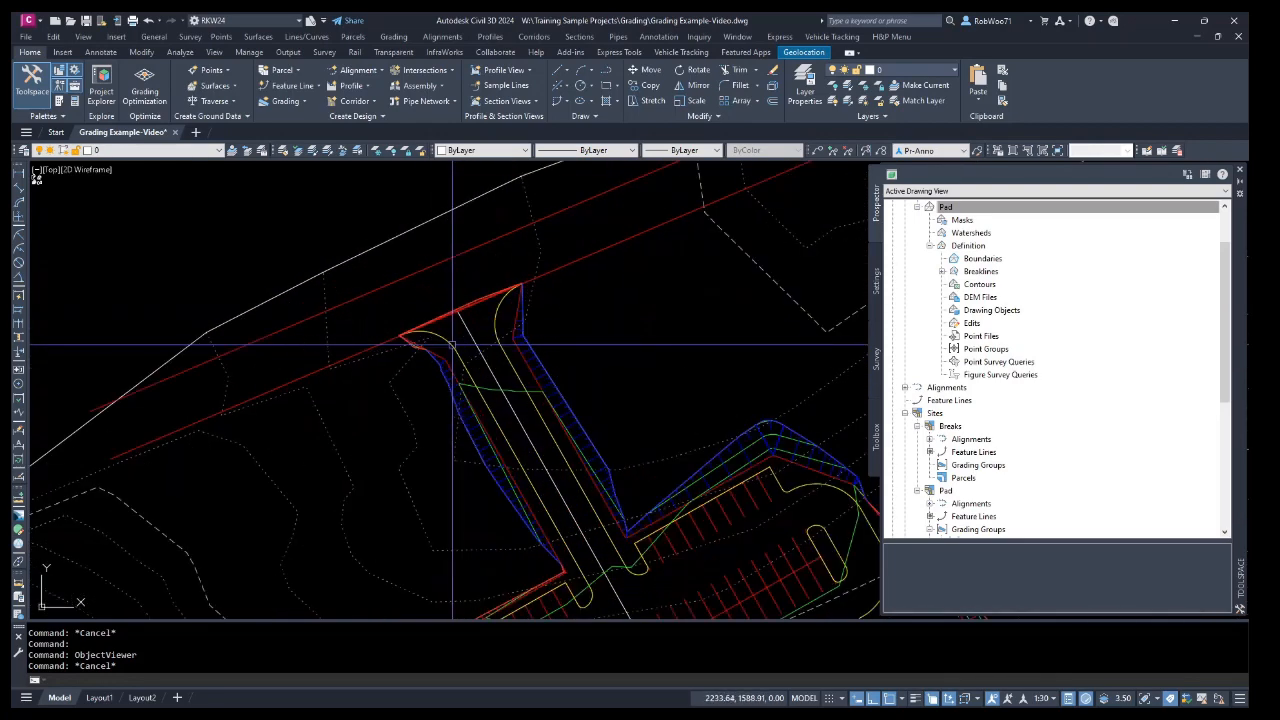
pyautogui.click(453, 345)
pyautogui.click(310, 85)
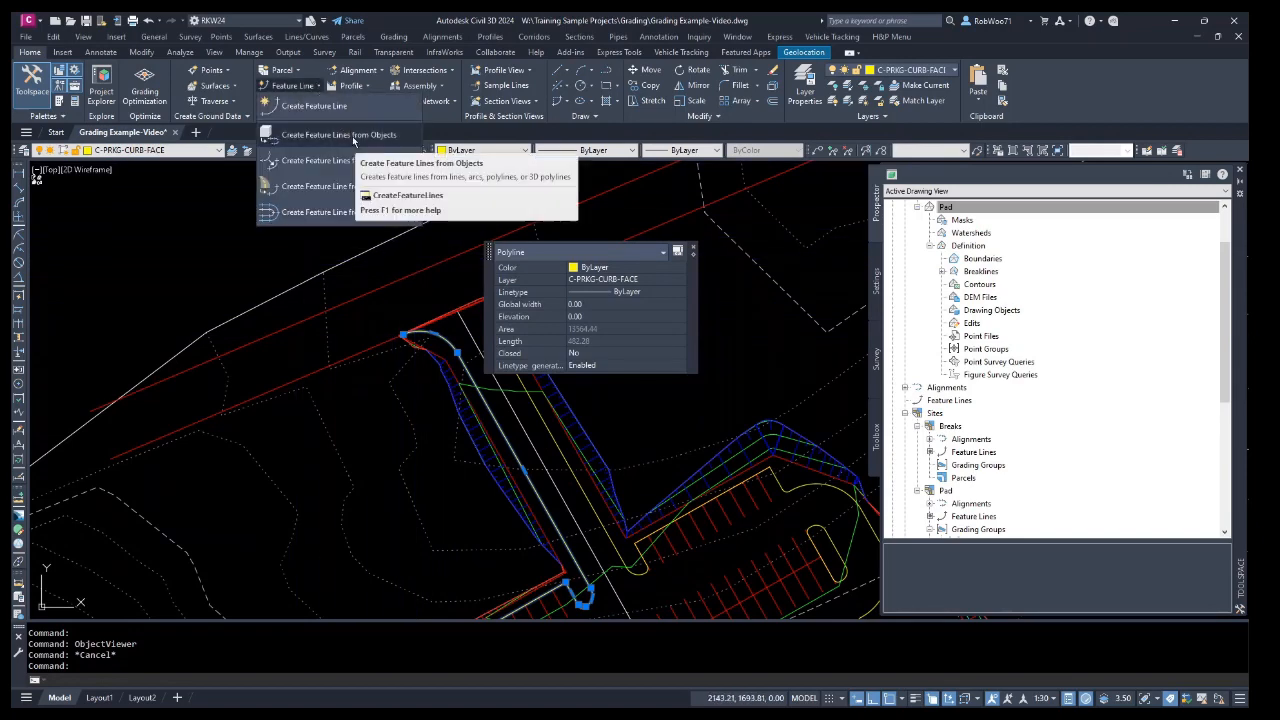
pyautogui.click(352, 136)
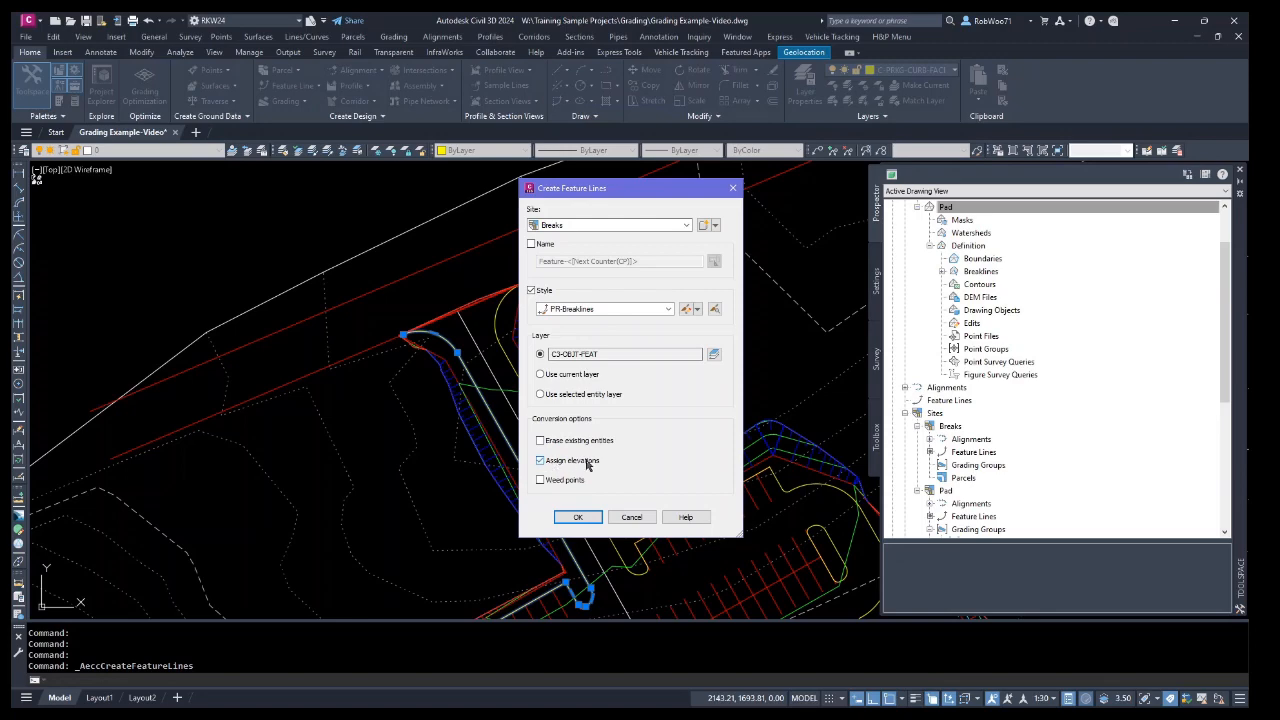
pyautogui.click(580, 517)
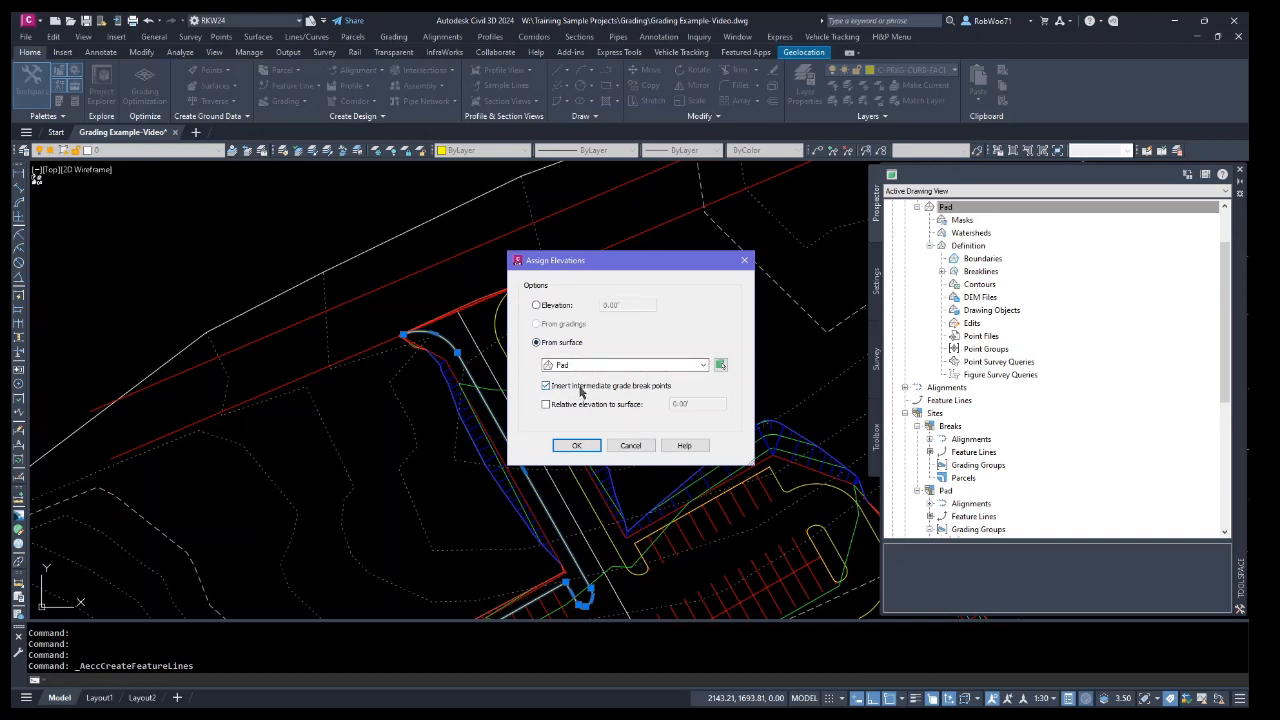
pyautogui.click(585, 449)
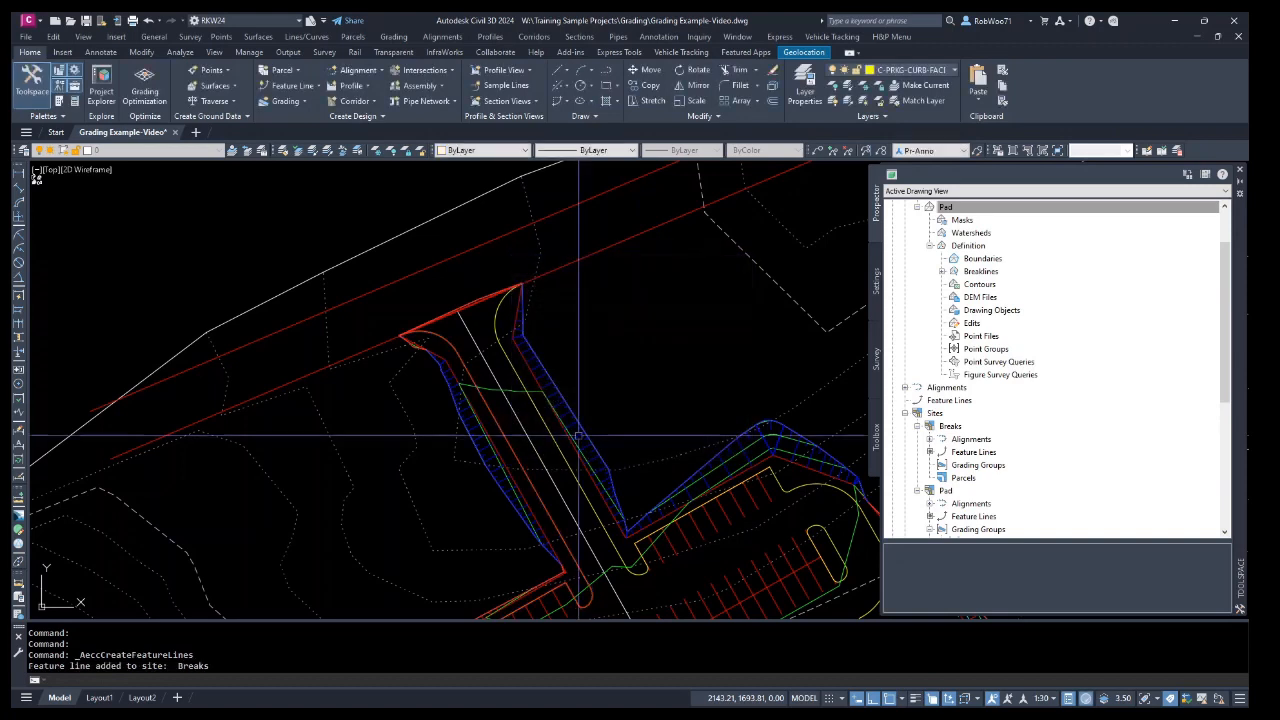
# Select the new curb feature line and name it C1.
pyautogui.click(476, 376)
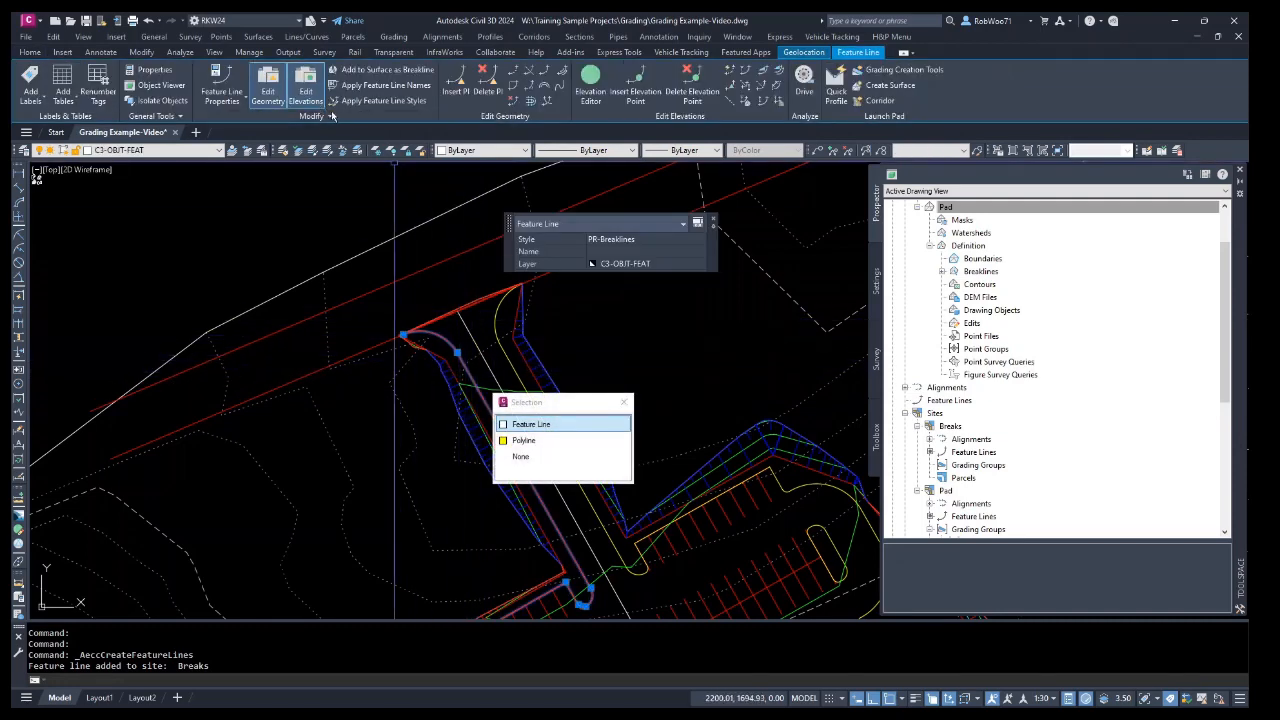
pyautogui.click(30, 52)
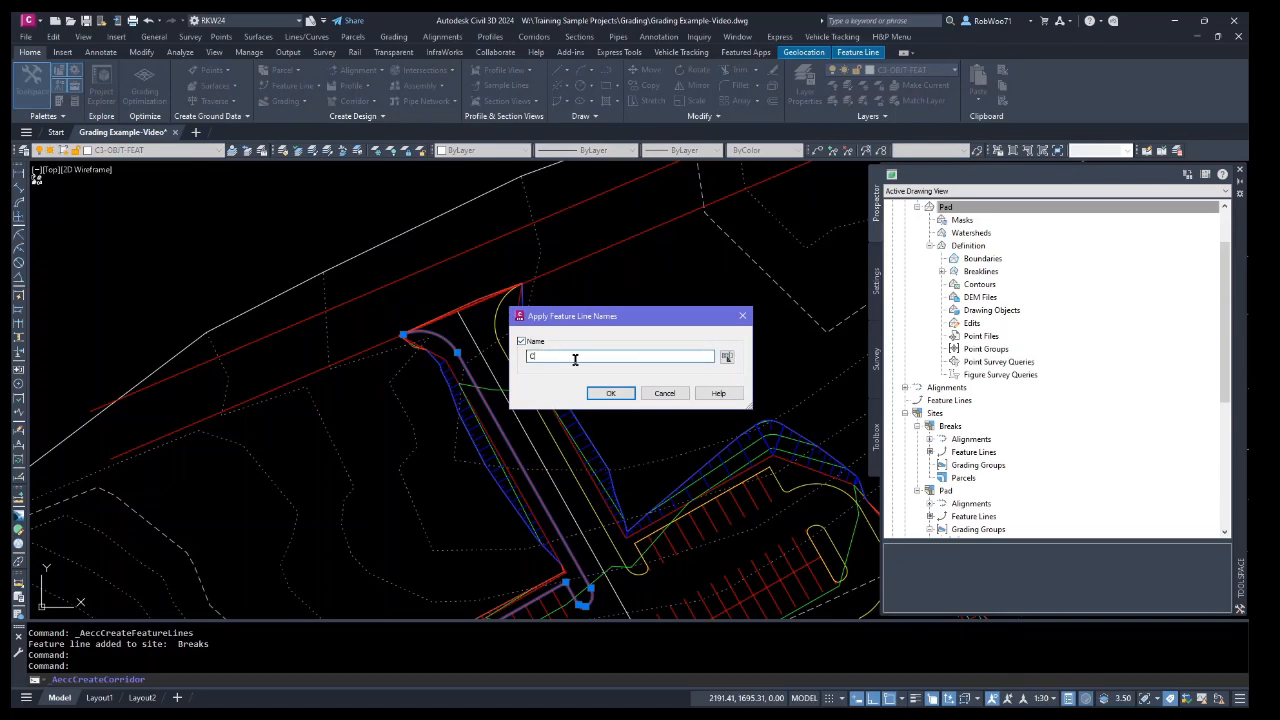
pyautogui.click(610, 394)
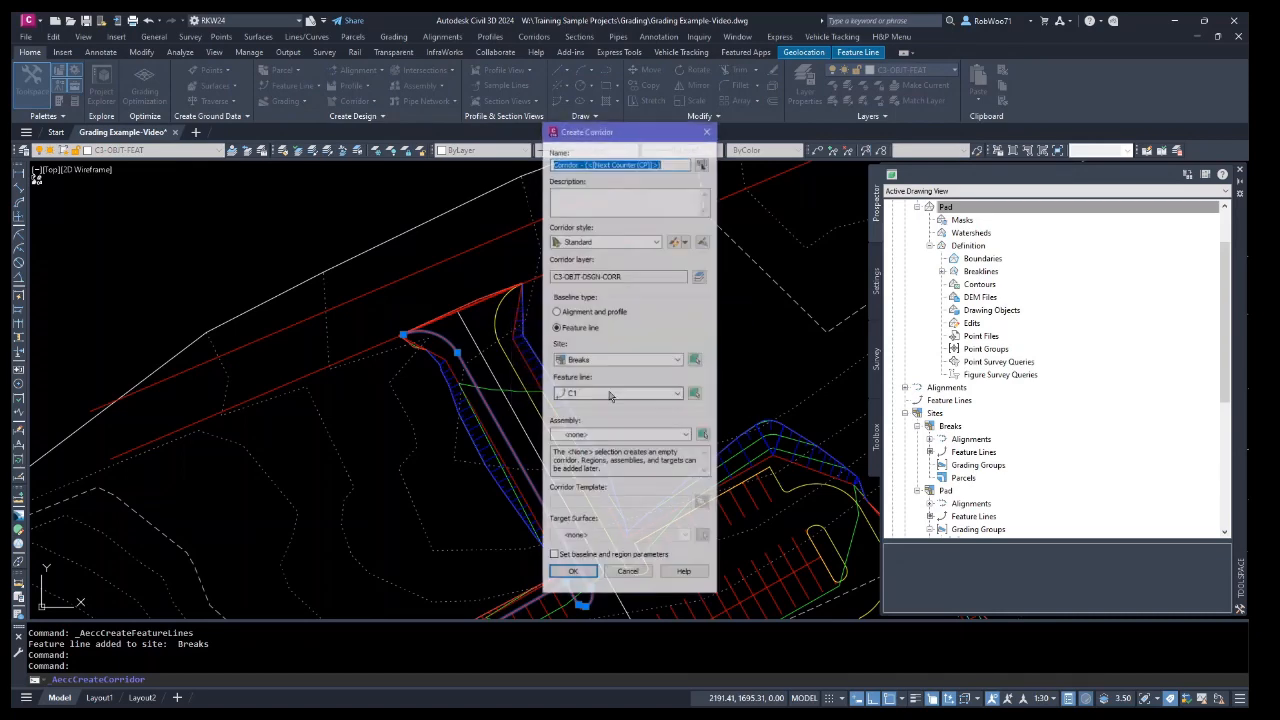
# Create corridor C1 along feature line C1 in site Breaks using the C&G STANDARD assembly.
pyautogui.write('C1')
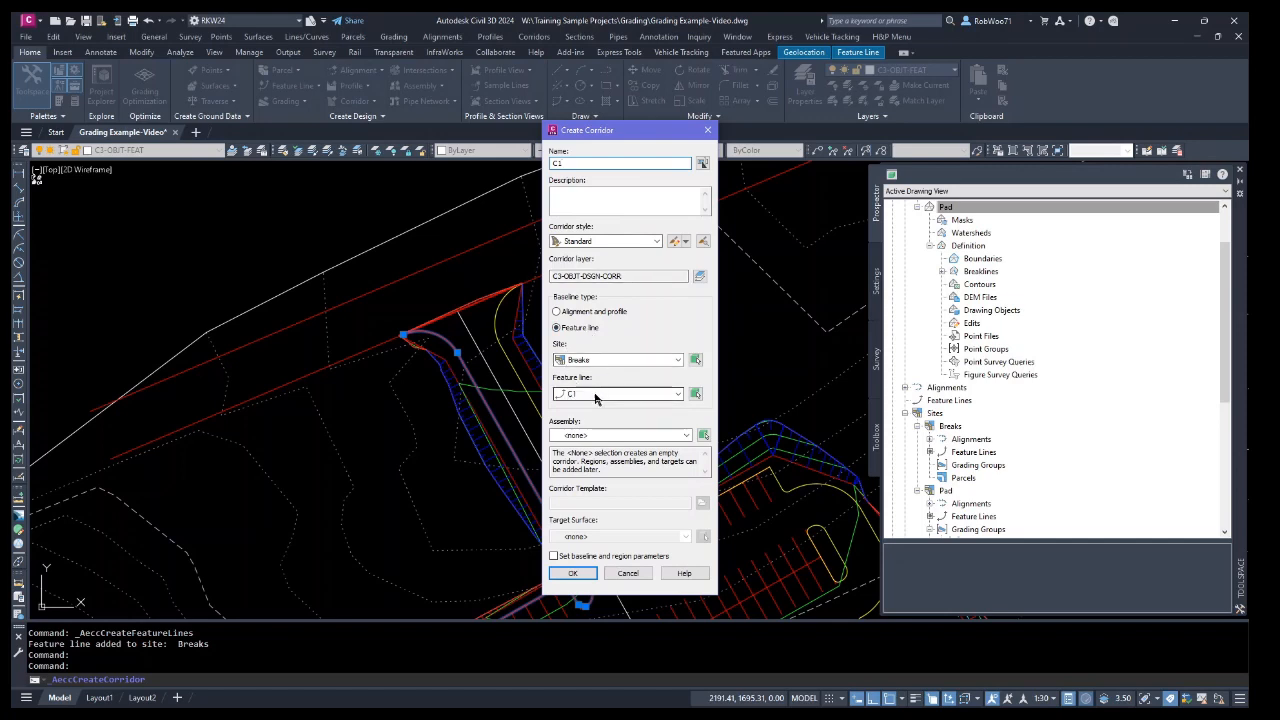
pyautogui.click(621, 437)
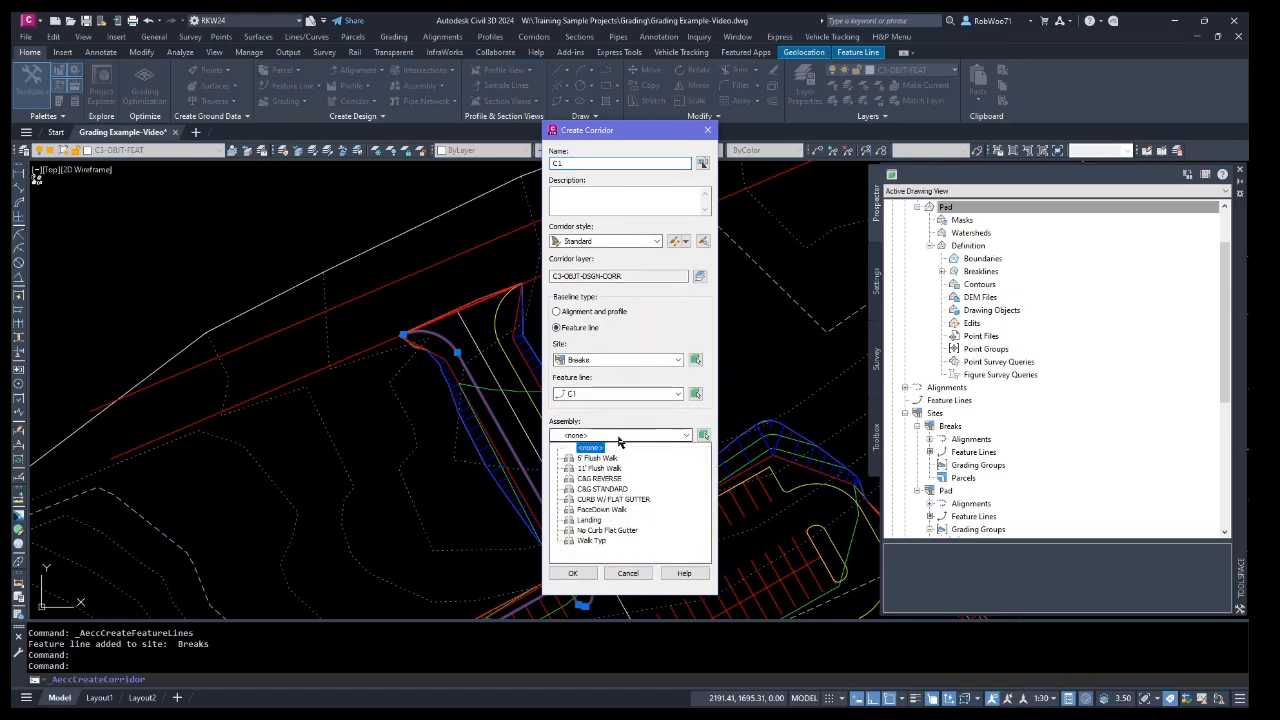
pyautogui.click(607, 492)
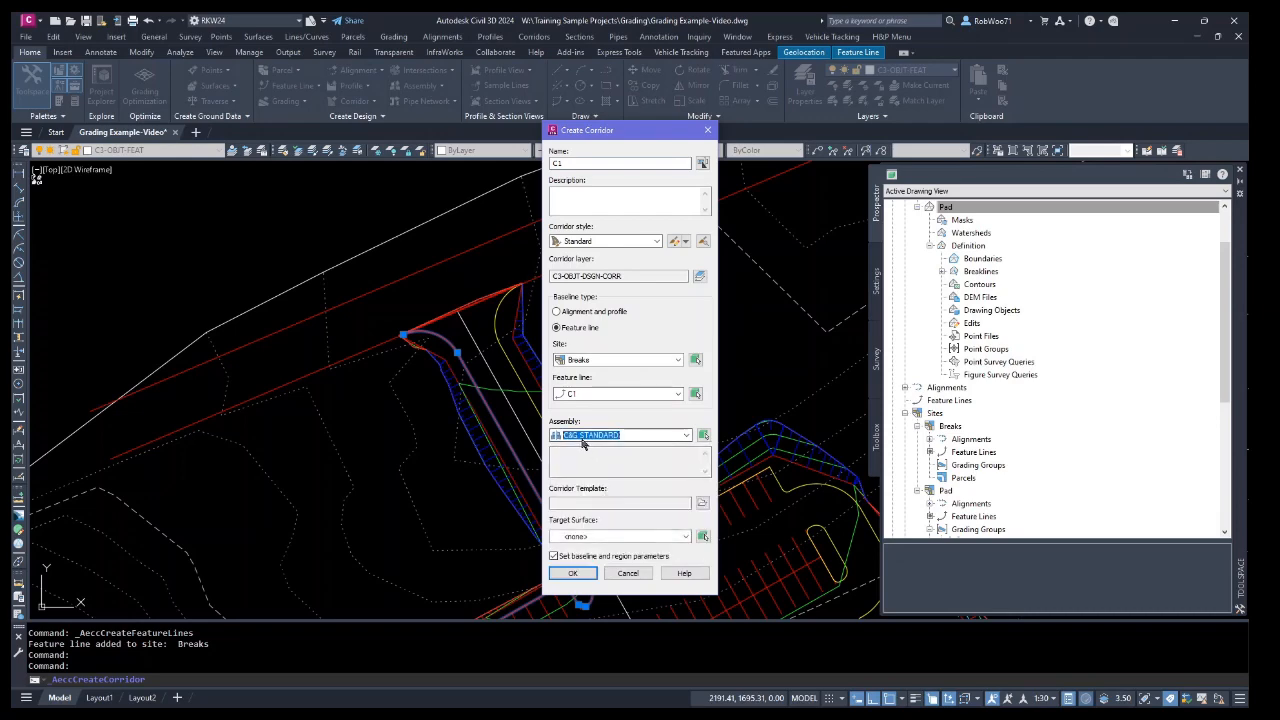
pyautogui.click(574, 573)
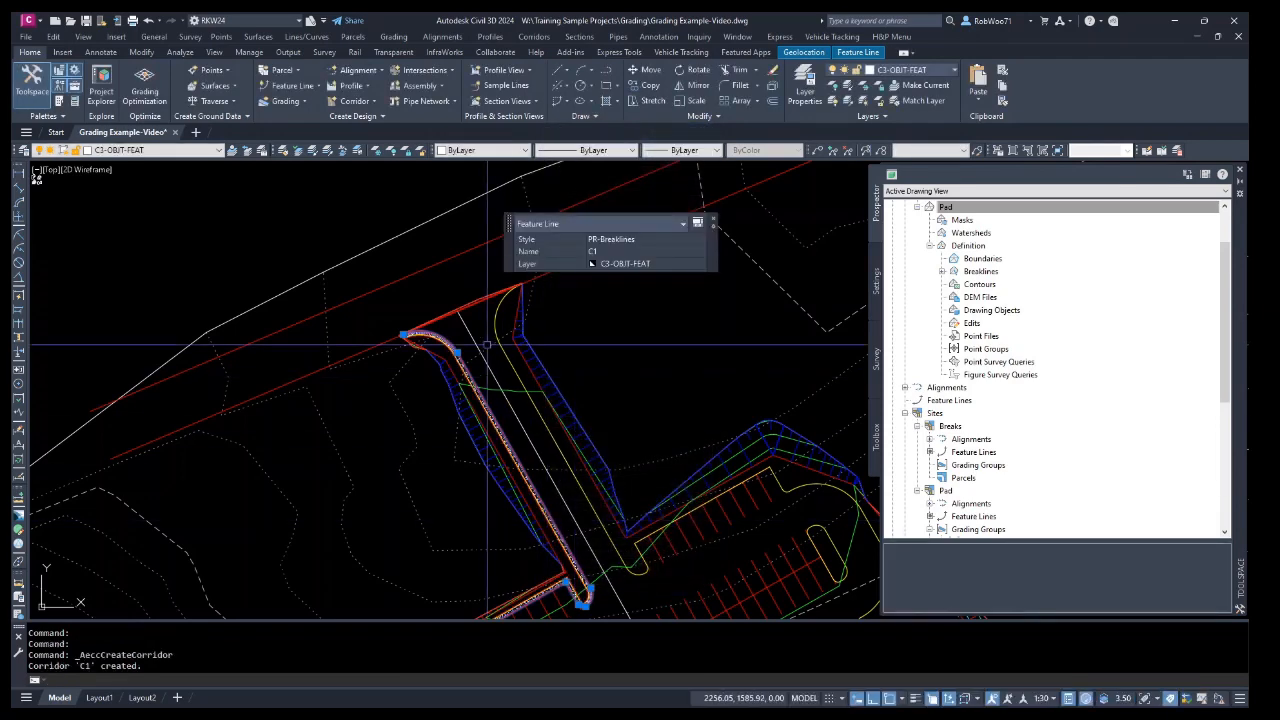
# Select corridor C1 and extract all of its corridor feature lines.
pyautogui.scroll(4, 446, 349)
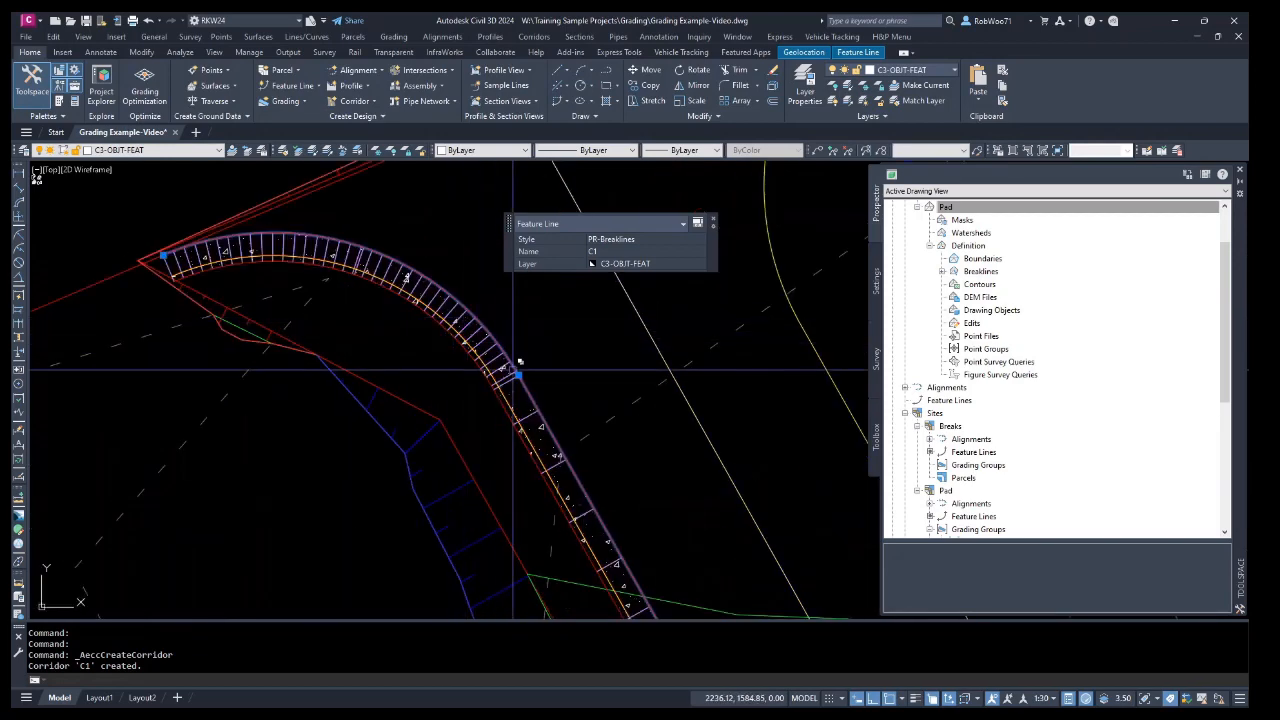
pyautogui.press('Escape')
pyautogui.click(537, 398)
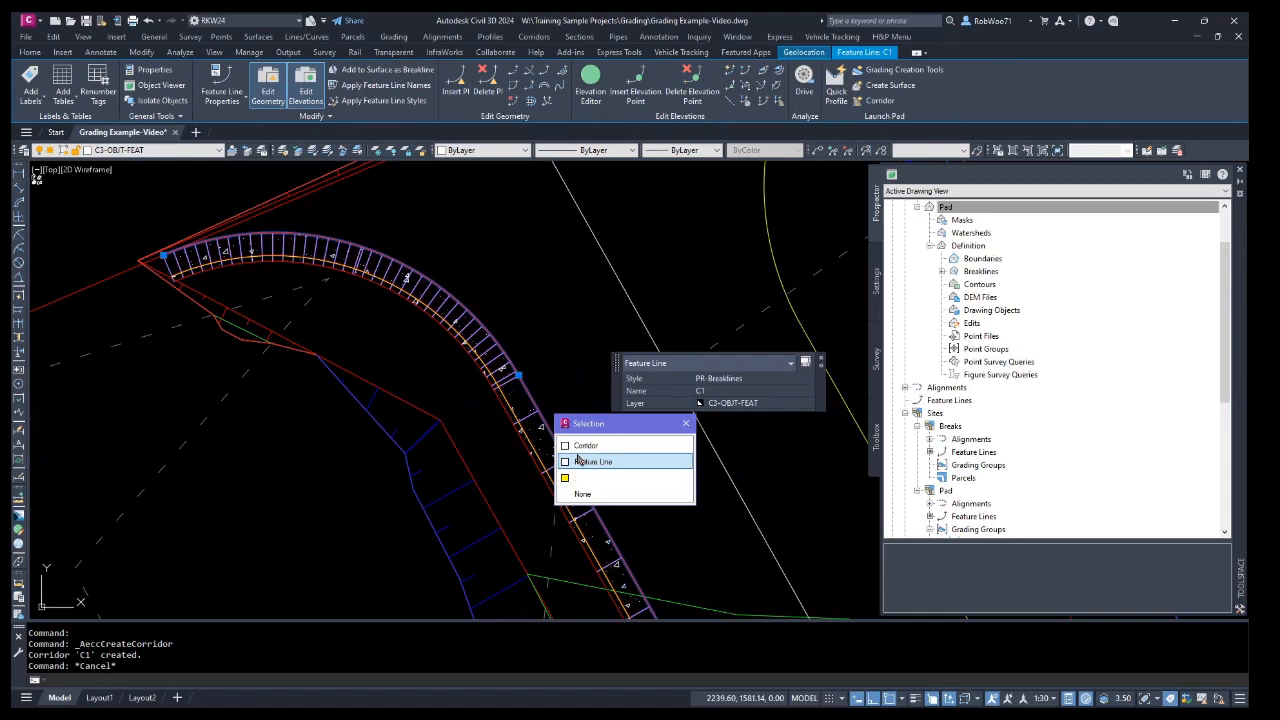
pyautogui.press('Escape')
pyautogui.press('Escape')
pyautogui.scroll(-4, 518, 384)
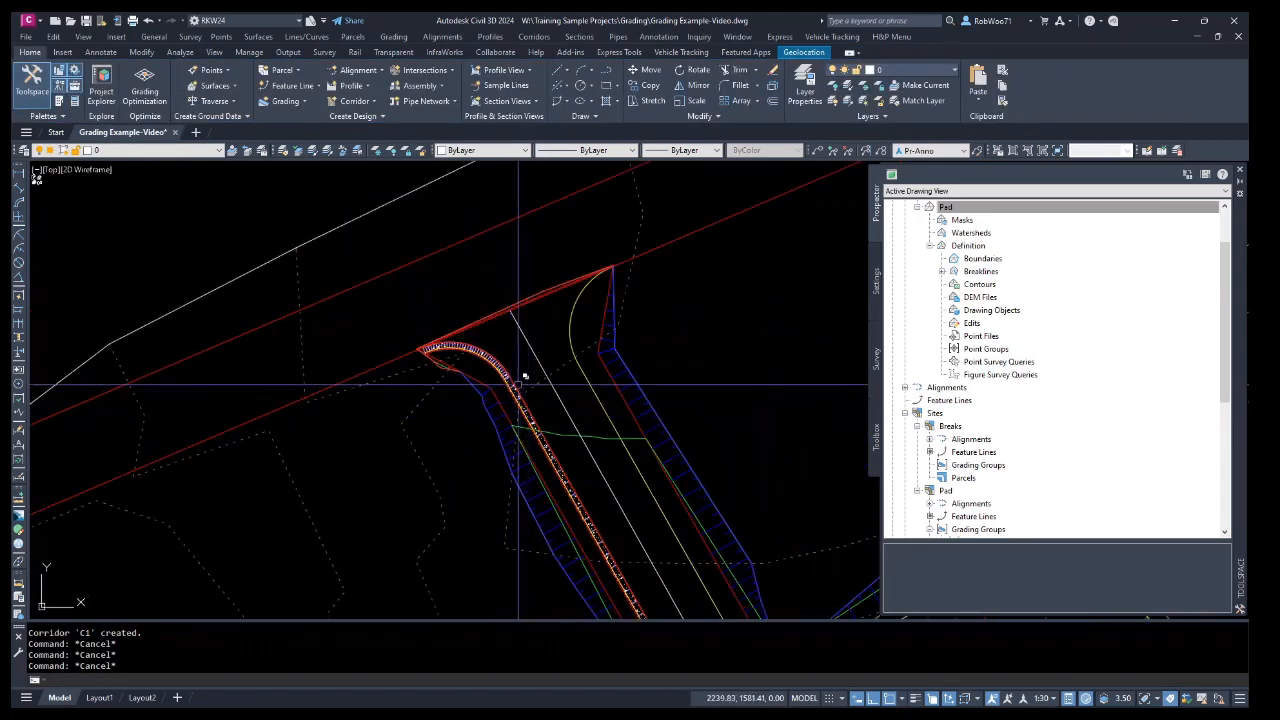
pyautogui.scroll(3, 518, 384)
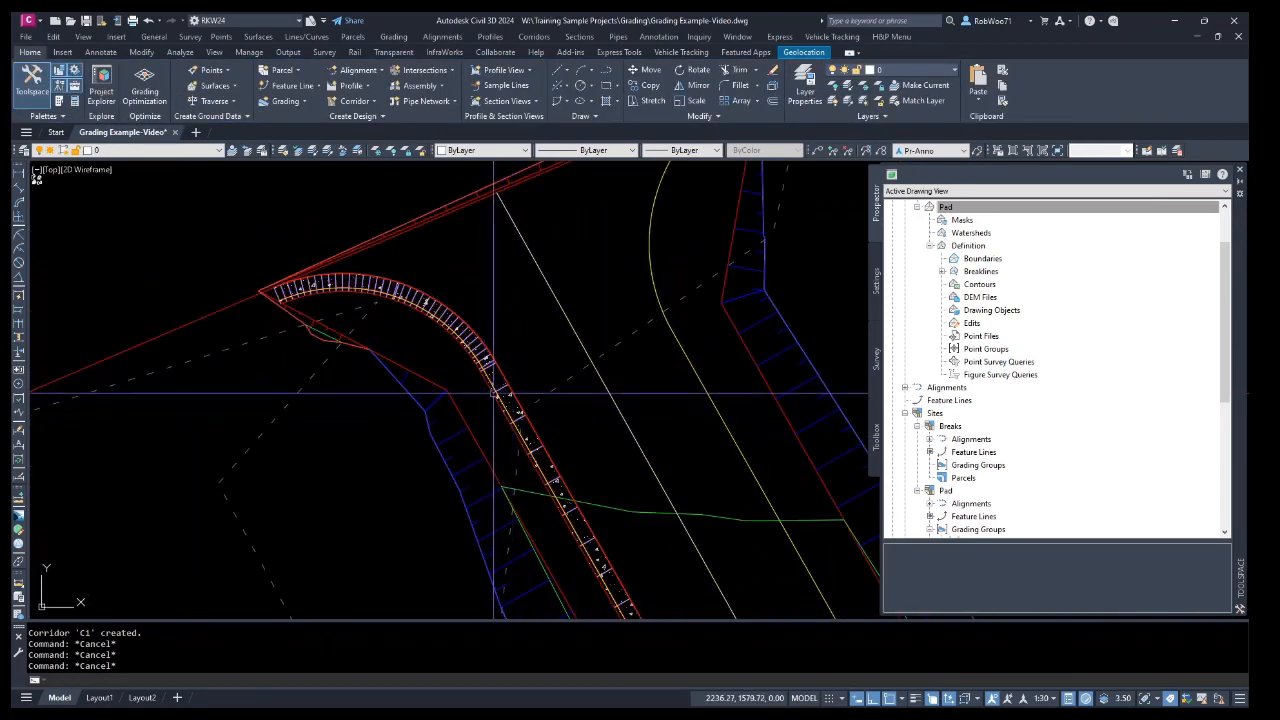
pyautogui.click(499, 392)
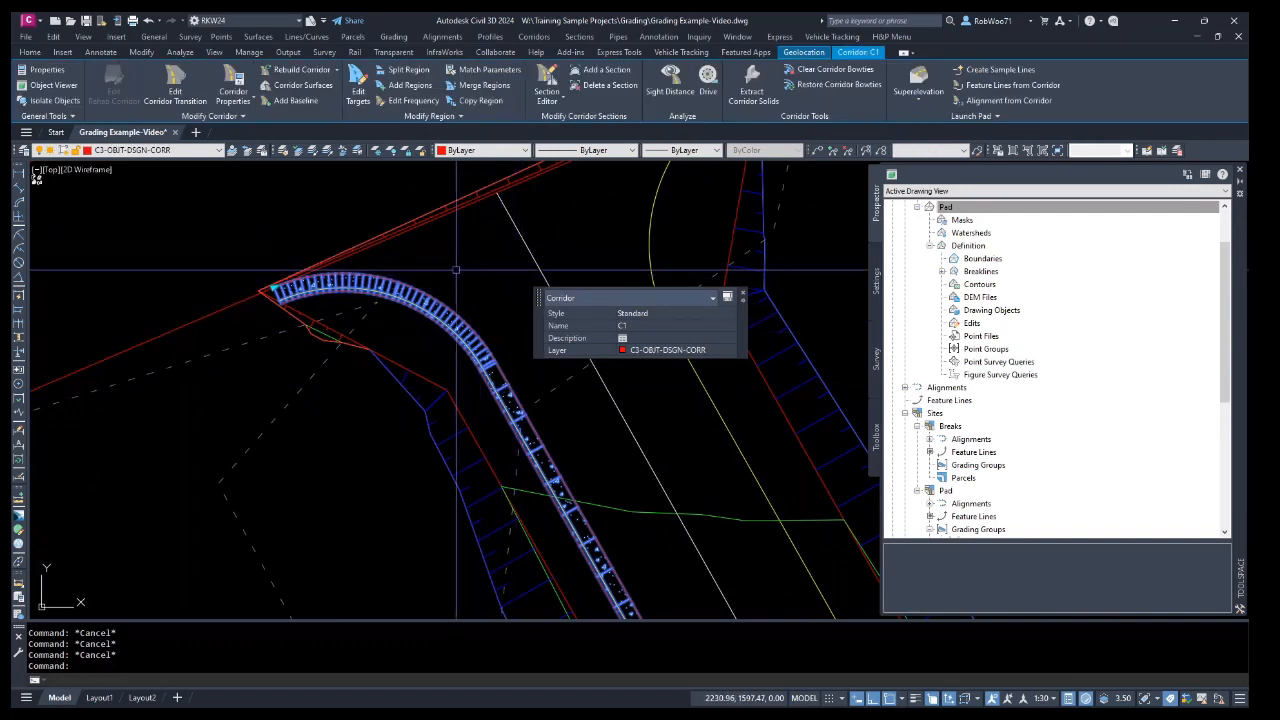
pyautogui.click(1010, 85)
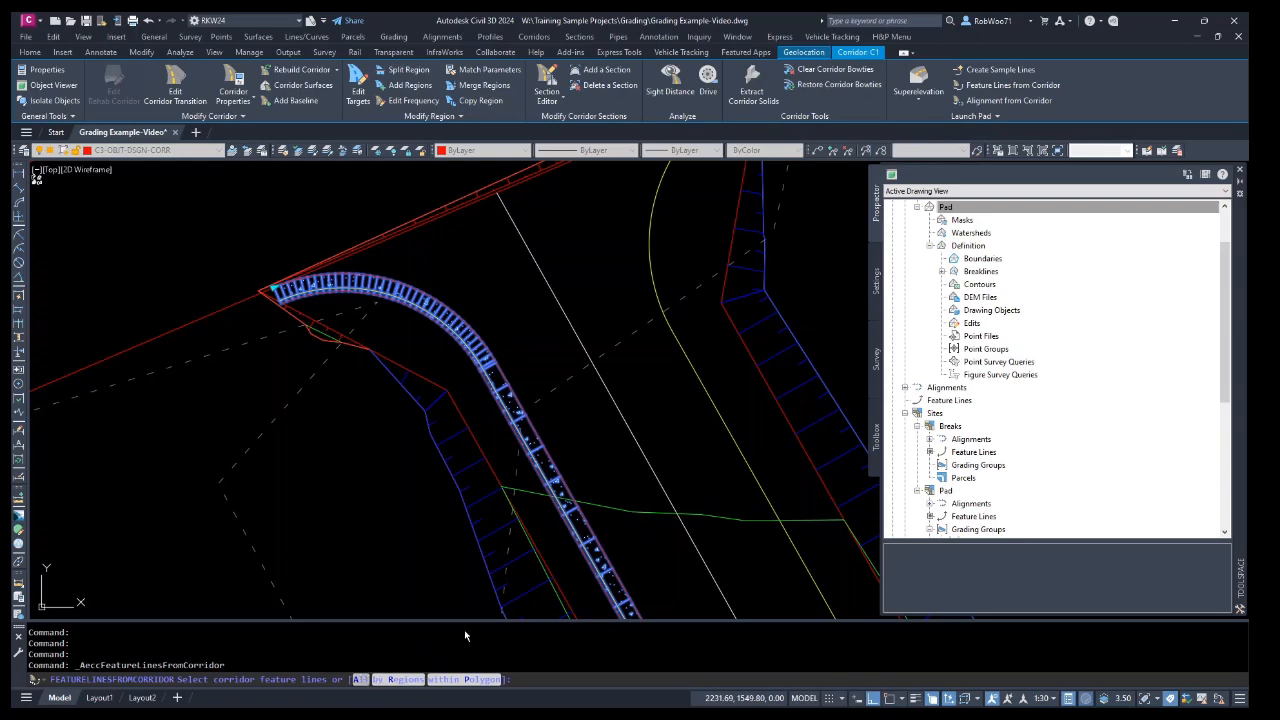
pyautogui.write('A')
pyautogui.press('Return')
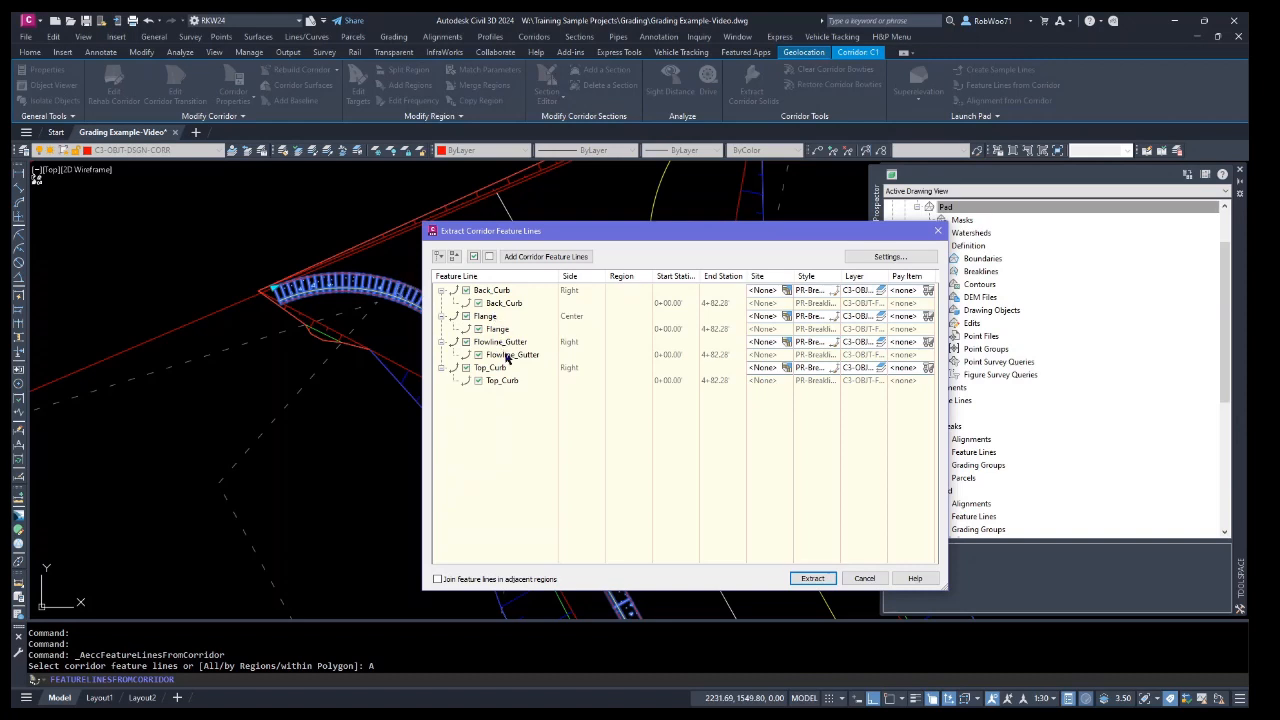
pyautogui.click(812, 579)
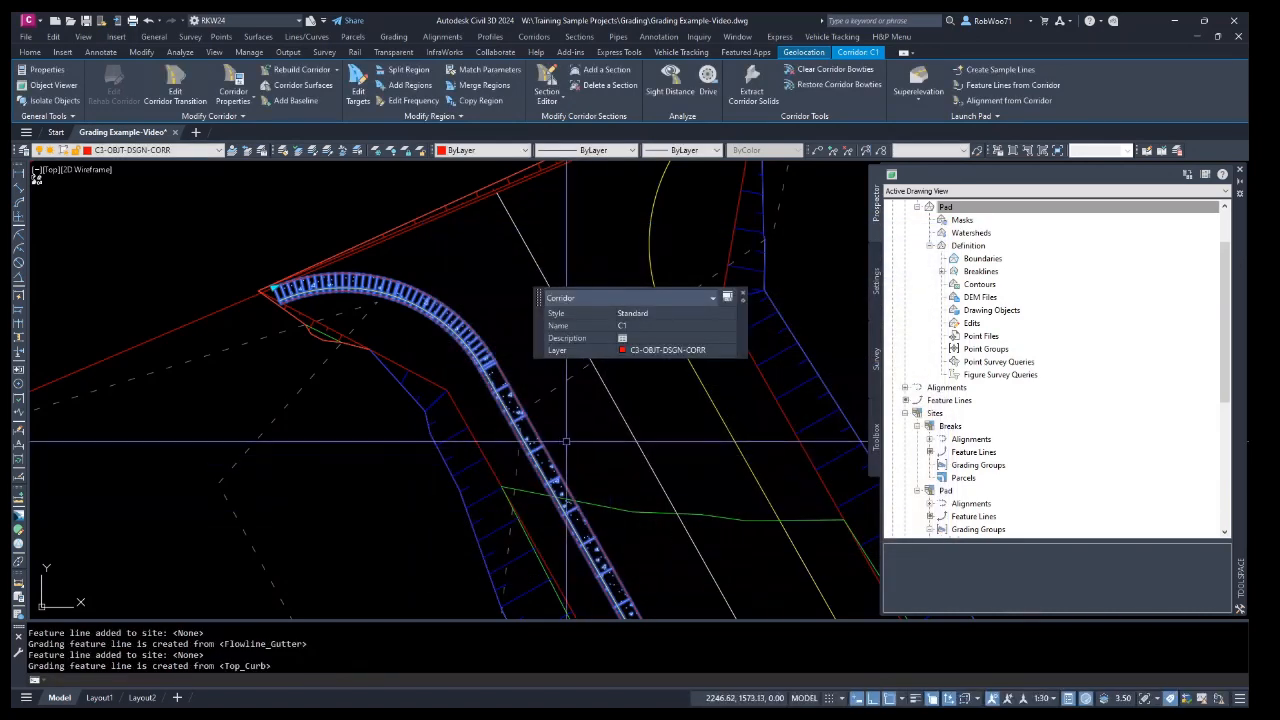
# Select the four extracted auto corridor feature lines and add them to the Pad surface as breaklines with description C1.
pyautogui.press('Escape')
pyautogui.scroll(5, 540, 423)
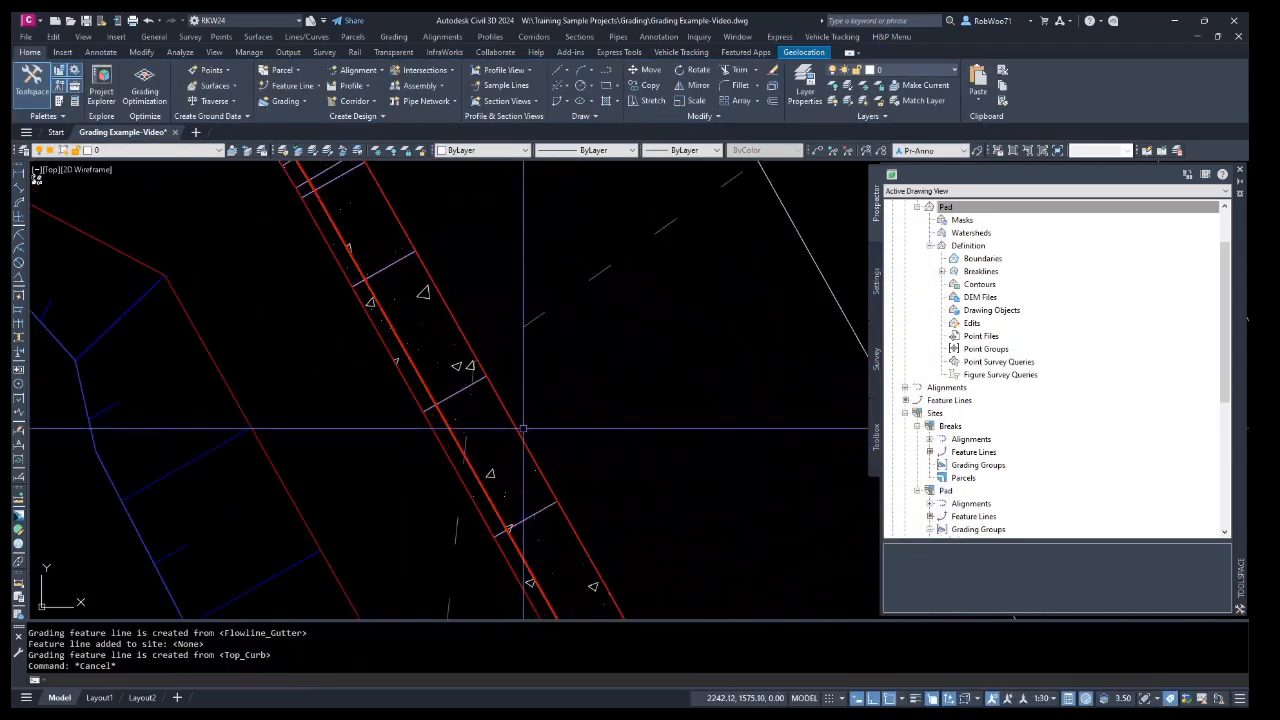
pyautogui.click(517, 425)
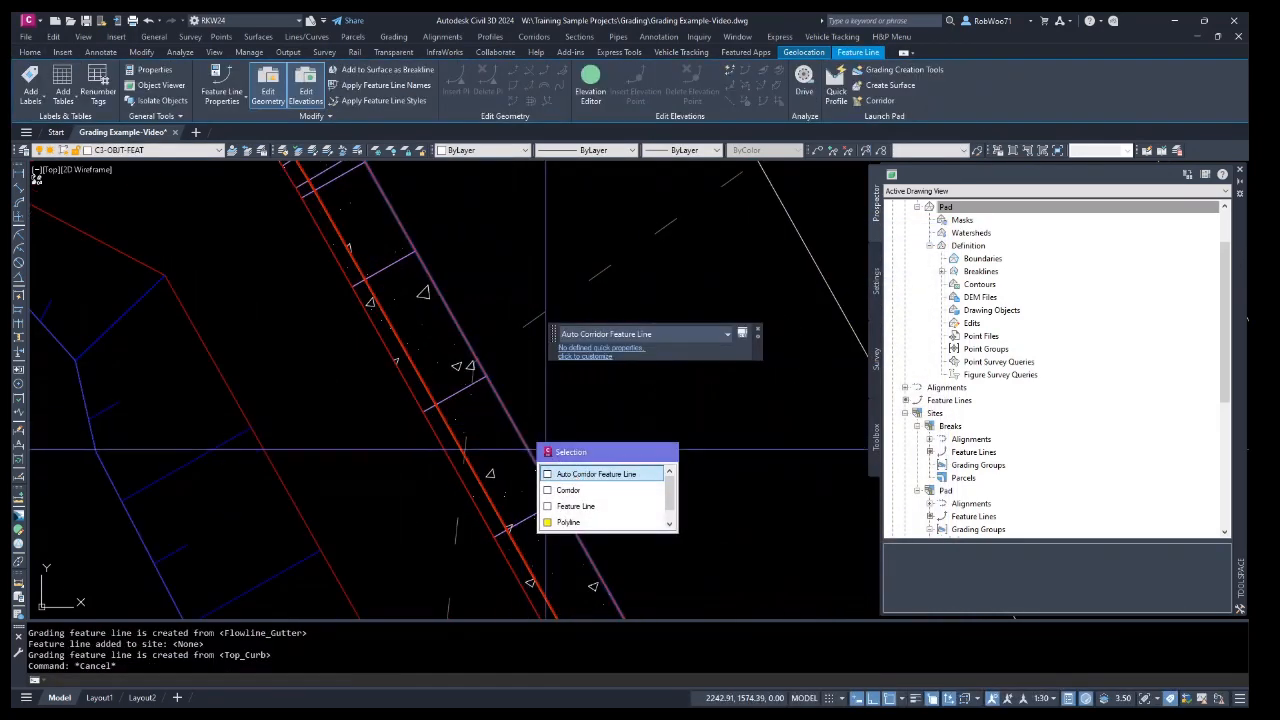
pyautogui.click(552, 473)
pyautogui.scroll(8, 467, 464)
pyautogui.click(468, 455)
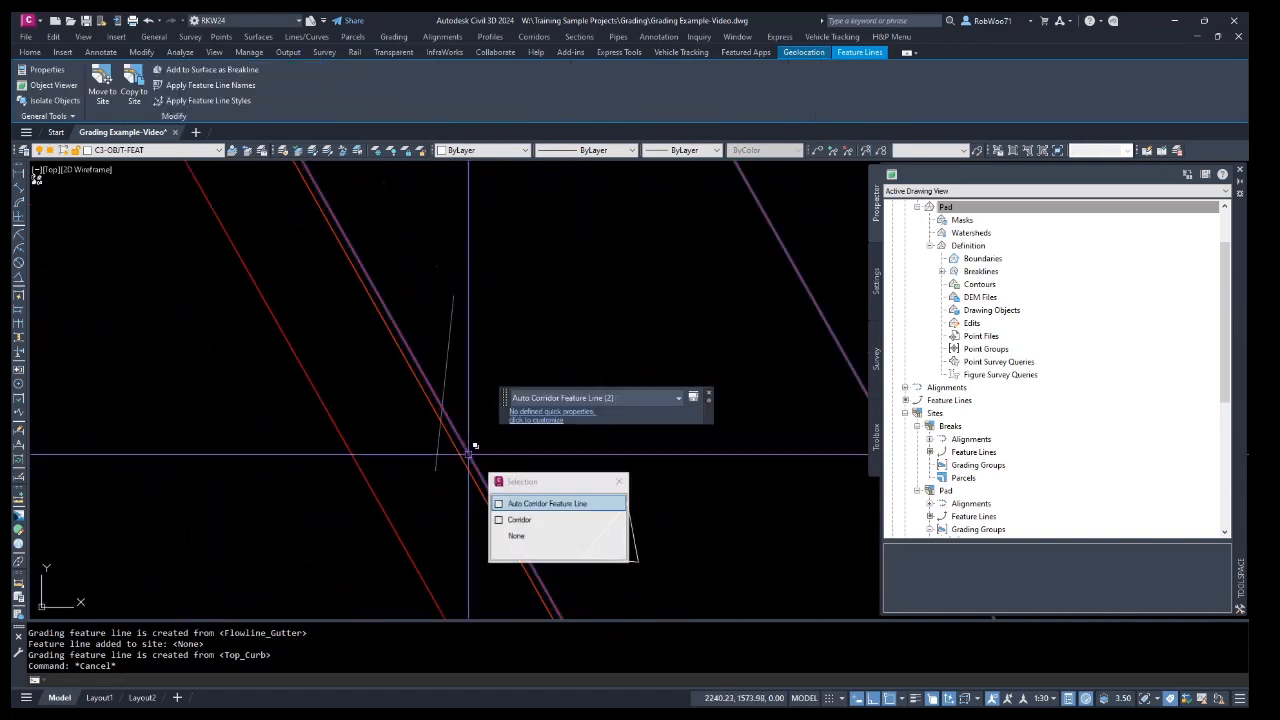
pyautogui.click(512, 503)
pyautogui.click(473, 483)
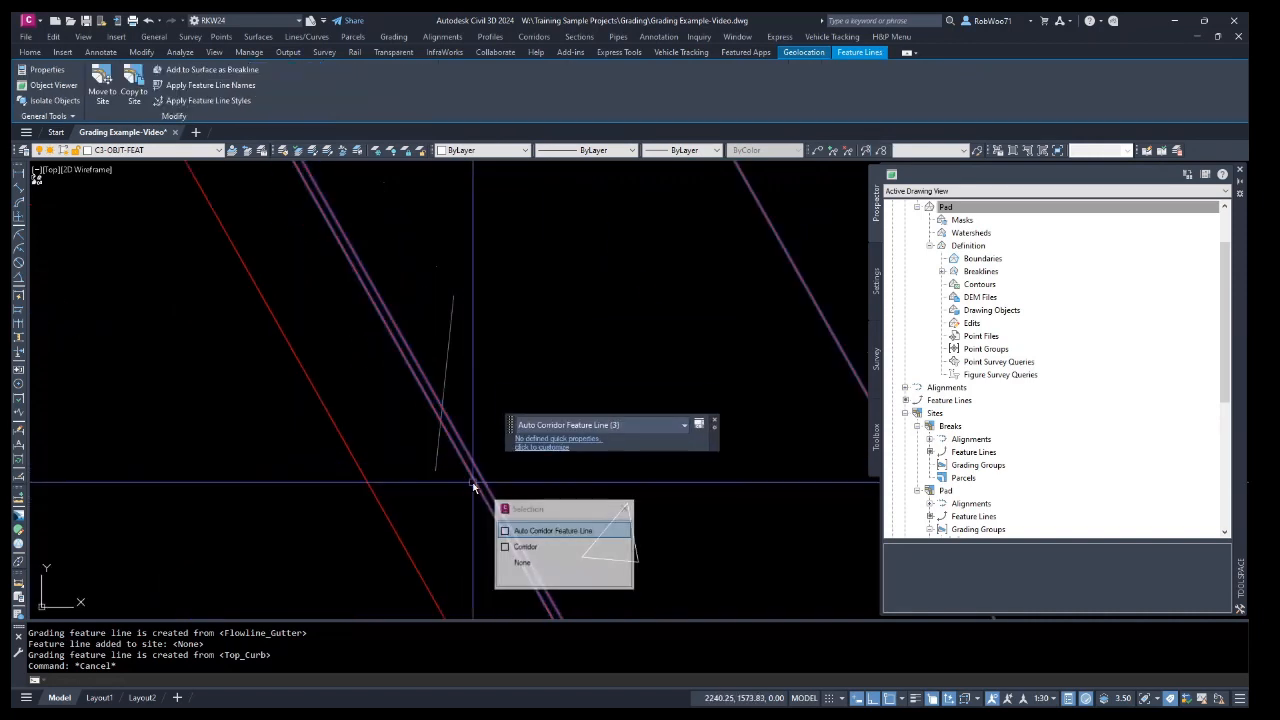
pyautogui.click(383, 516)
pyautogui.click(472, 563)
pyautogui.scroll(-5, 470, 363)
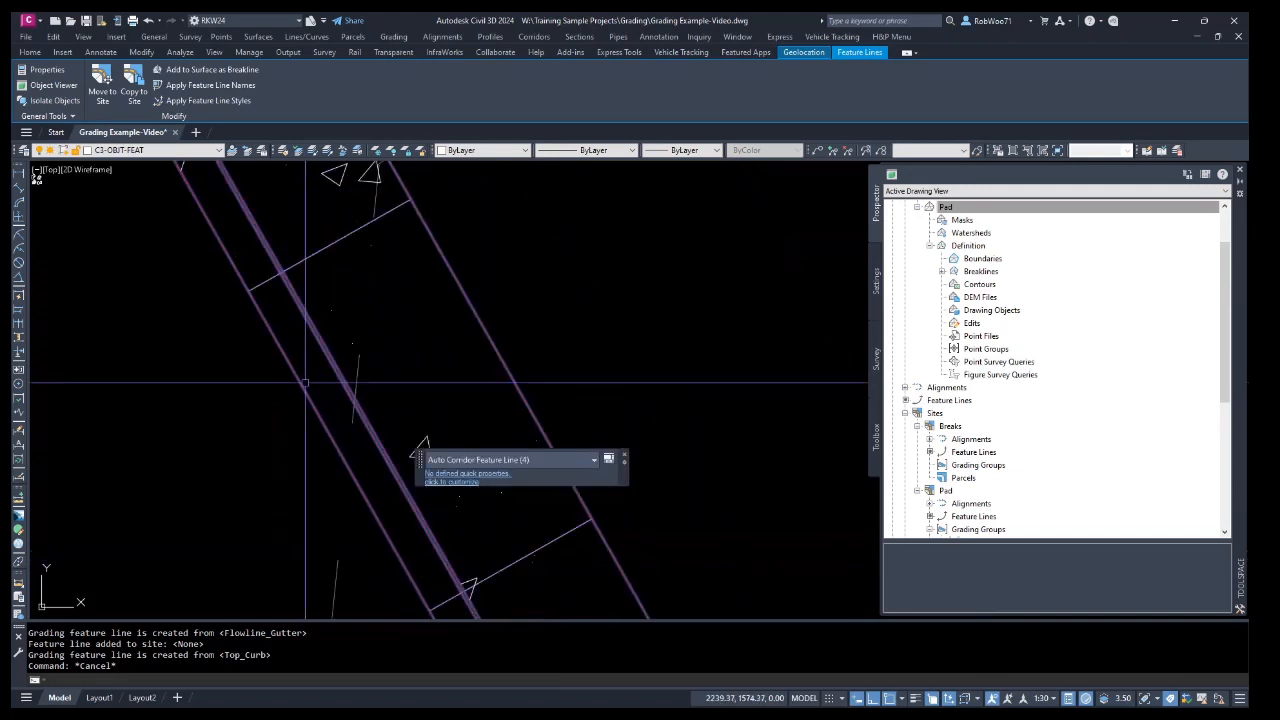
pyautogui.rightClick(398, 362)
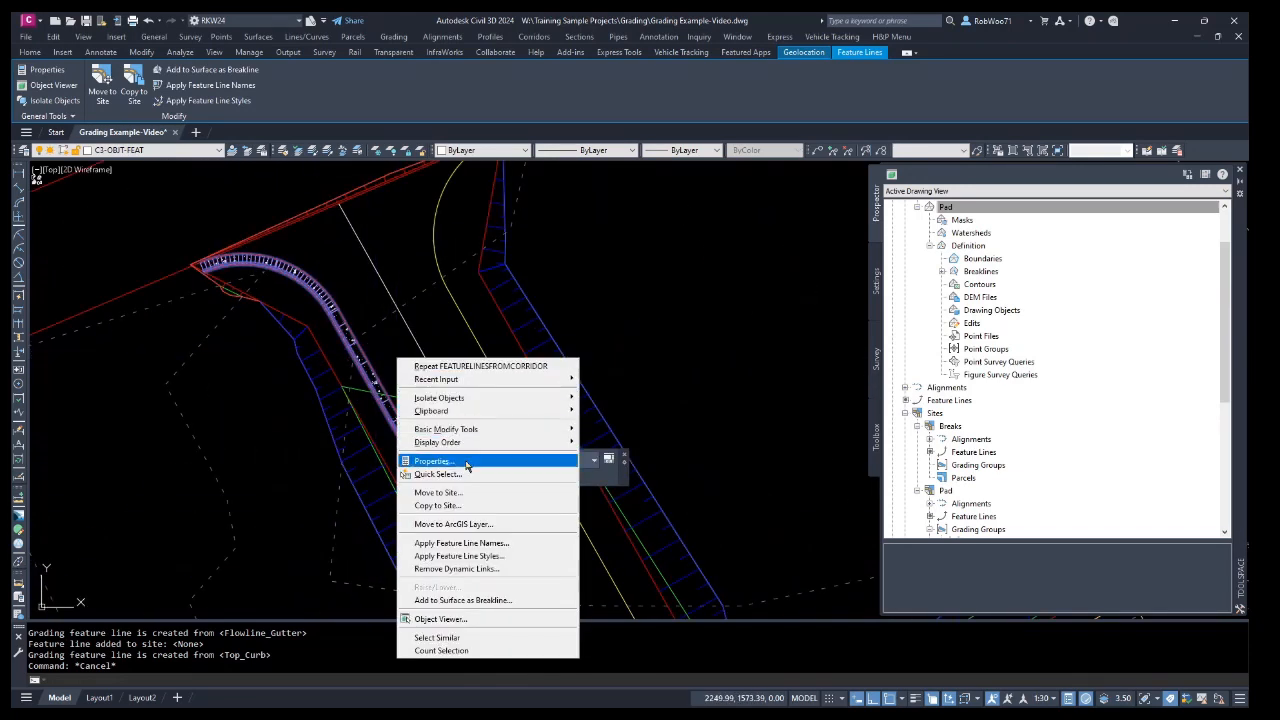
pyautogui.click(489, 603)
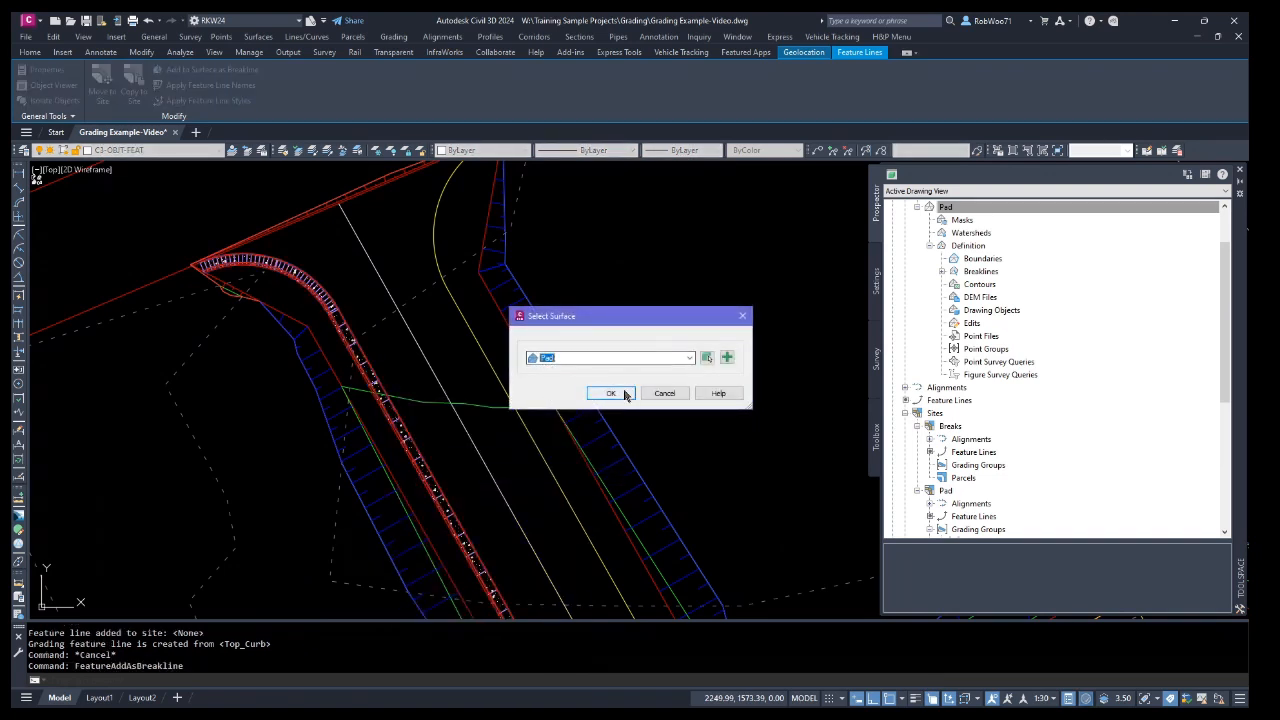
pyautogui.click(618, 393)
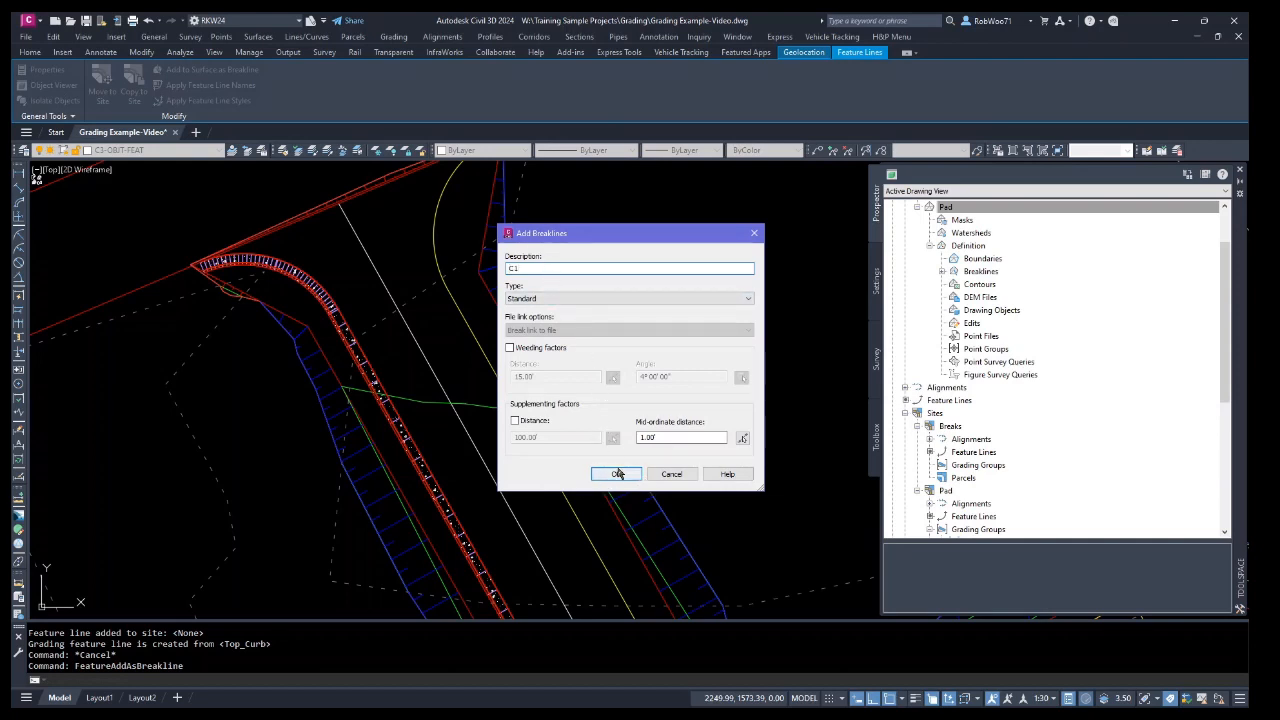
pyautogui.click(618, 474)
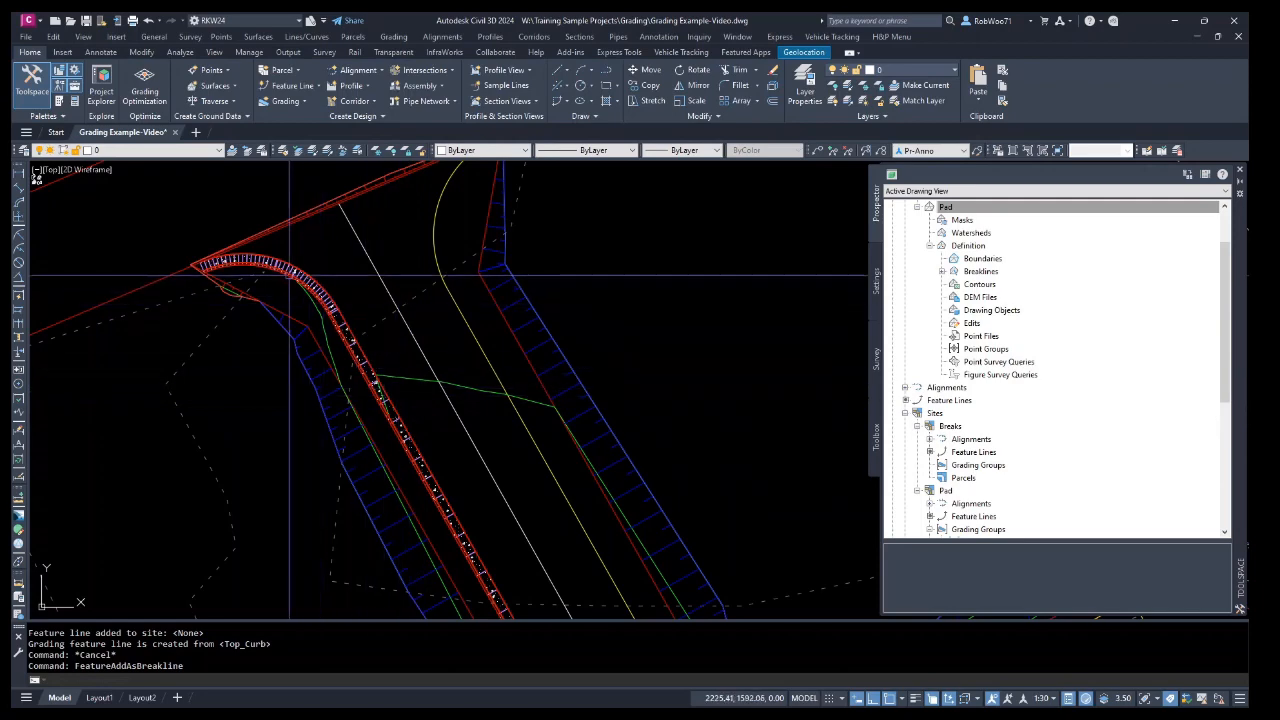
# Inspect the Pad surface in 3D in the Object Viewer.
pyautogui.scroll(-5, 370, 365)
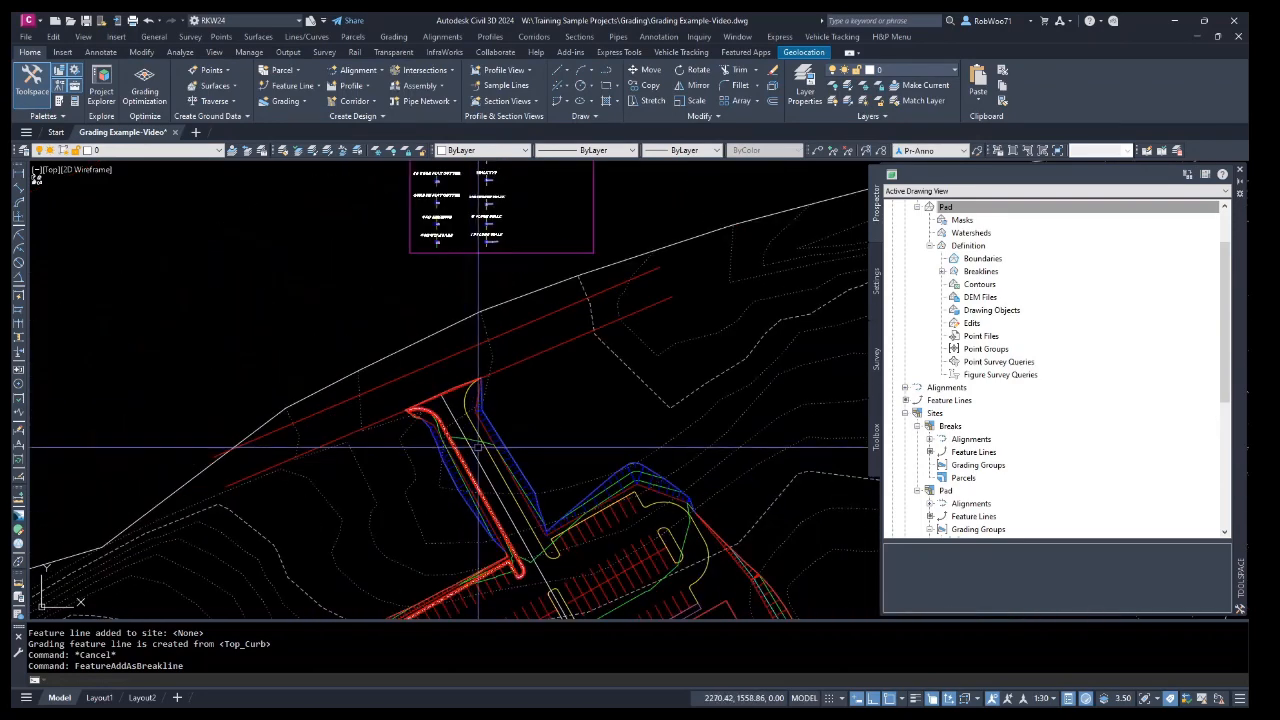
pyautogui.click(474, 440)
pyautogui.rightClick(388, 401)
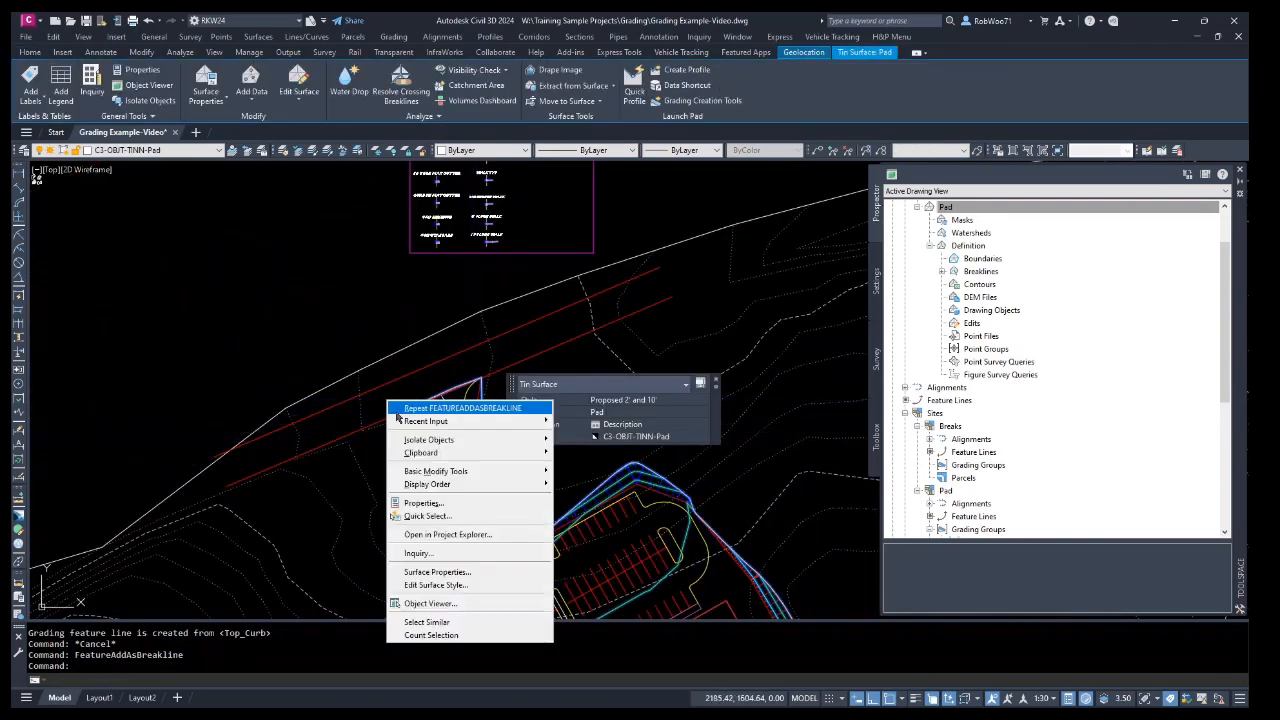
pyautogui.click(465, 604)
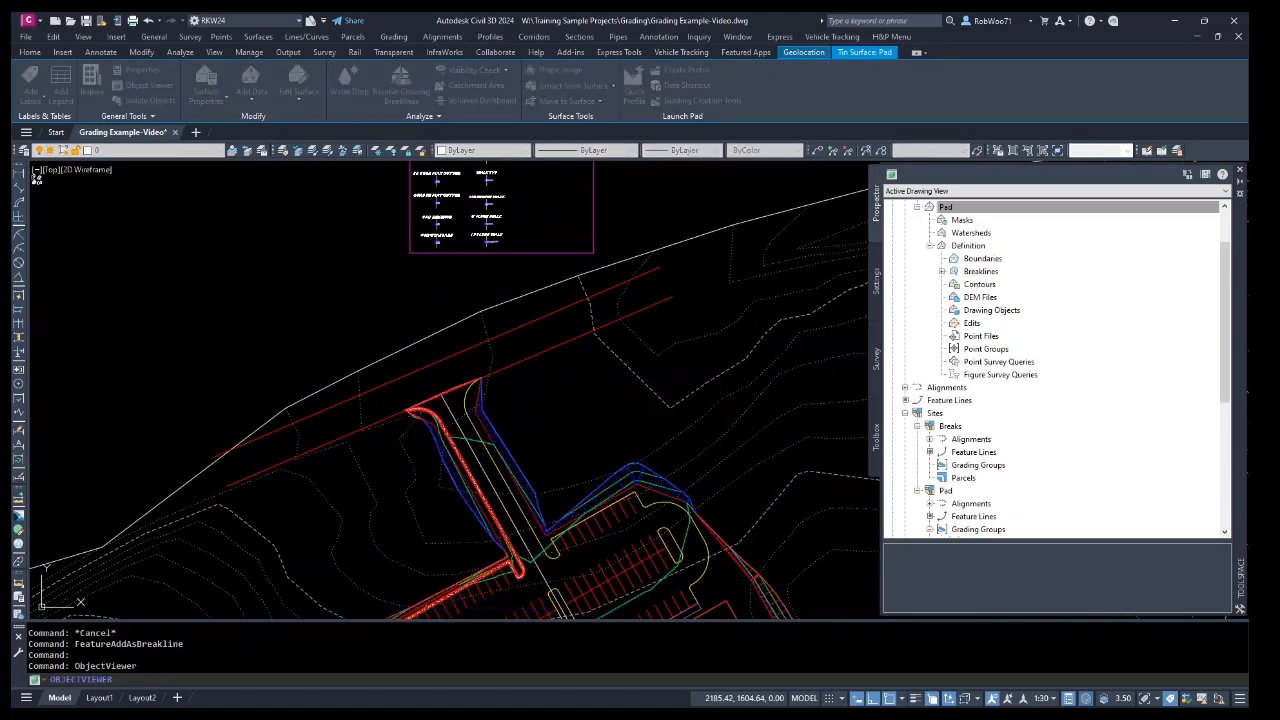
pyautogui.moveTo(616, 446)
pyautogui.mouseDown()
pyautogui.moveTo(571, 346)
pyautogui.moveTo(720, 371)
pyautogui.moveTo(563, 437)
pyautogui.moveTo(557, 409)
pyautogui.moveTo(735, 310)
pyautogui.moveTo(643, 366)
pyautogui.moveTo(709, 314)
pyautogui.moveTo(617, 468)
pyautogui.moveTo(553, 432)
pyautogui.mouseUp()
pyautogui.scroll(5, 706, 333)
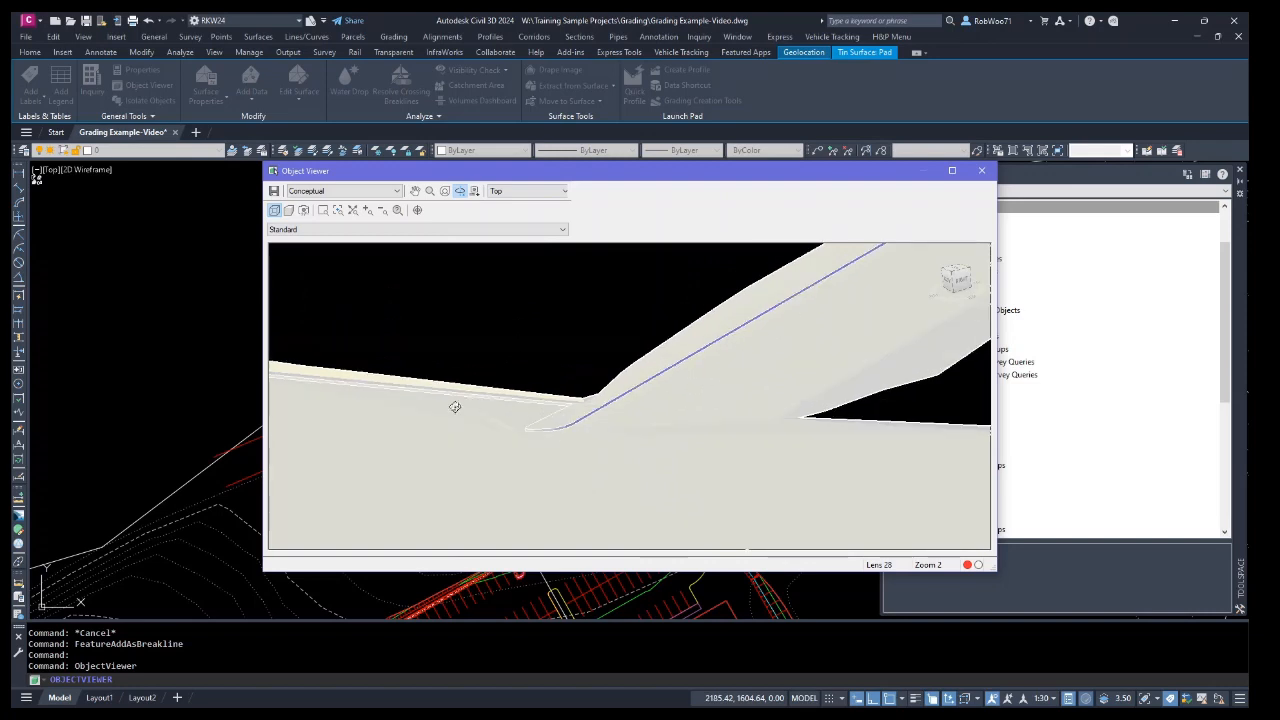
pyautogui.moveTo(454, 407); pyautogui.dragTo(557, 424)
pyautogui.moveTo(683, 430); pyautogui.dragTo(683, 426)
pyautogui.rightClick(683, 408)
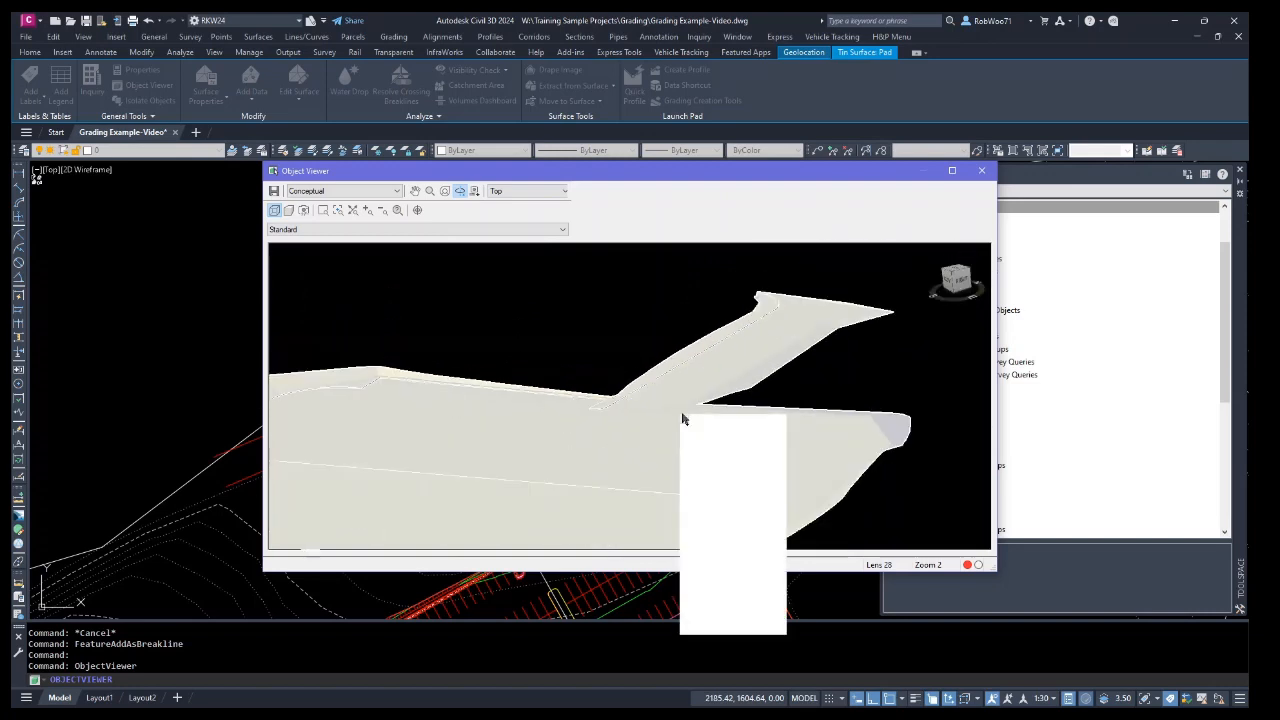
pyautogui.click(730, 425)
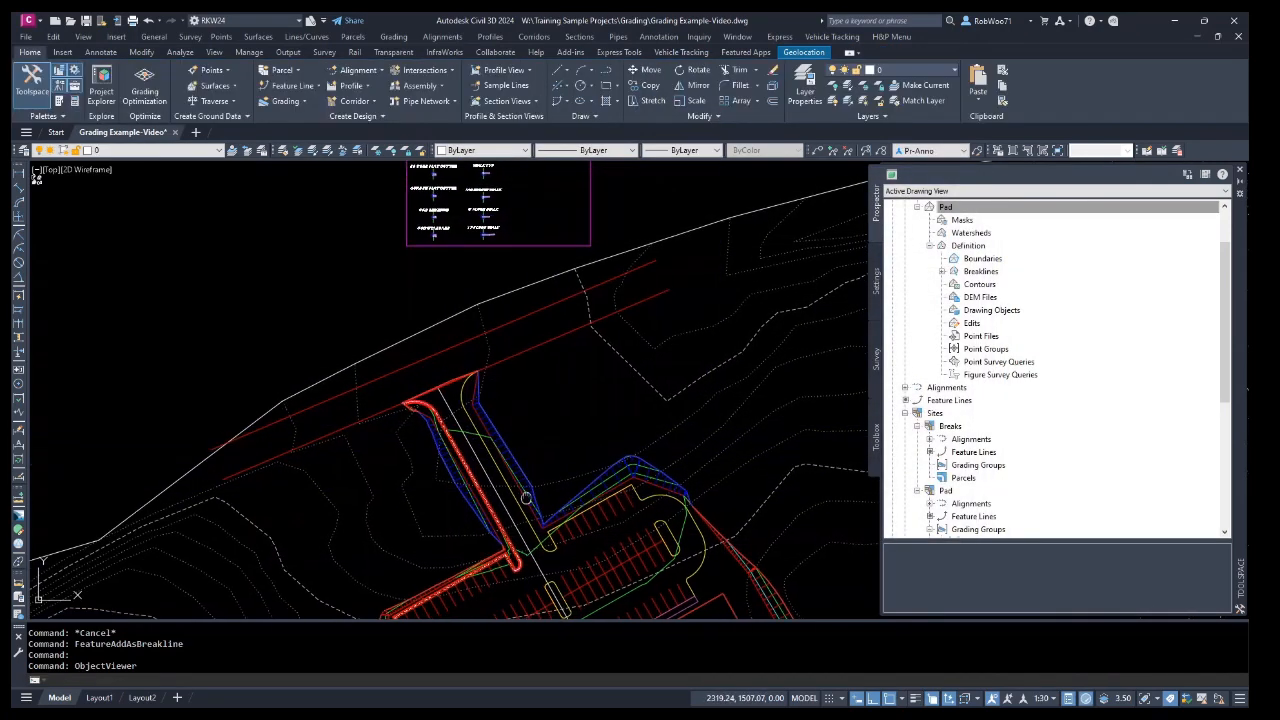
# Use Quick Elevation Edit on feature line C1 to set the entrance segment's grade to 2%.
pyautogui.moveTo(505, 503); pyautogui.dragTo(495, 447, button='middle')
pyautogui.scroll(5, 490, 450)
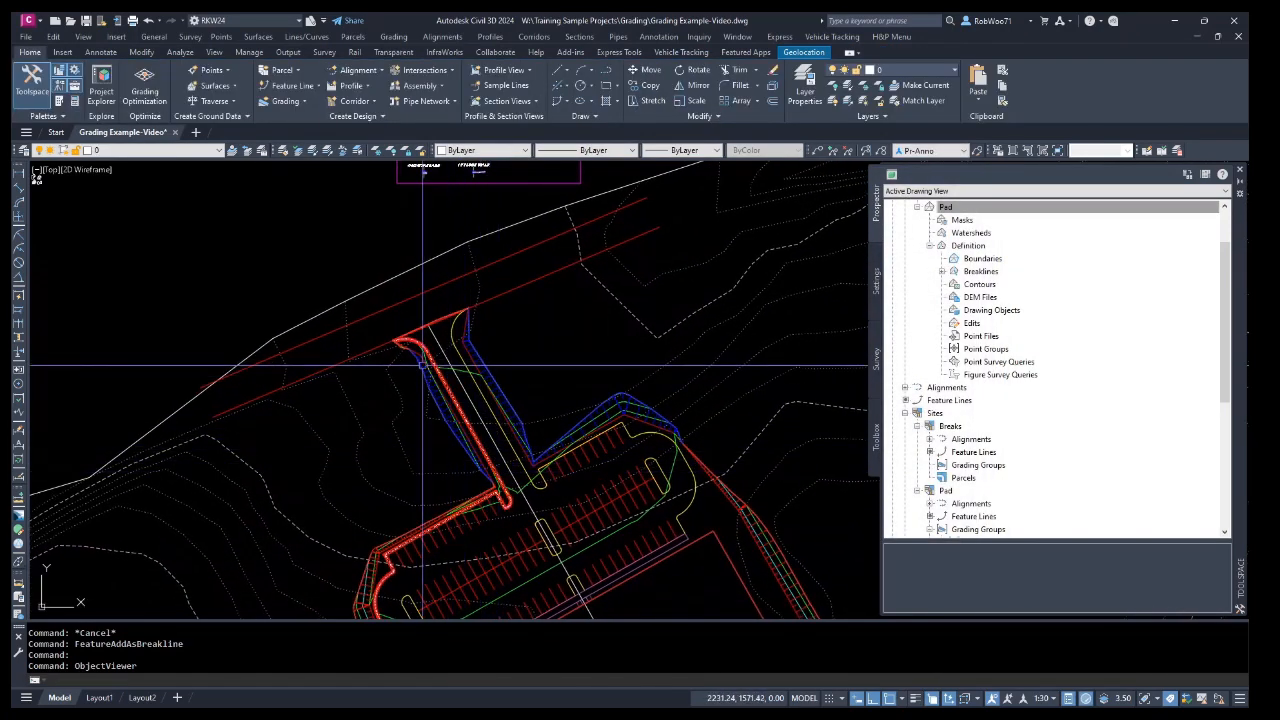
pyautogui.click(452, 424)
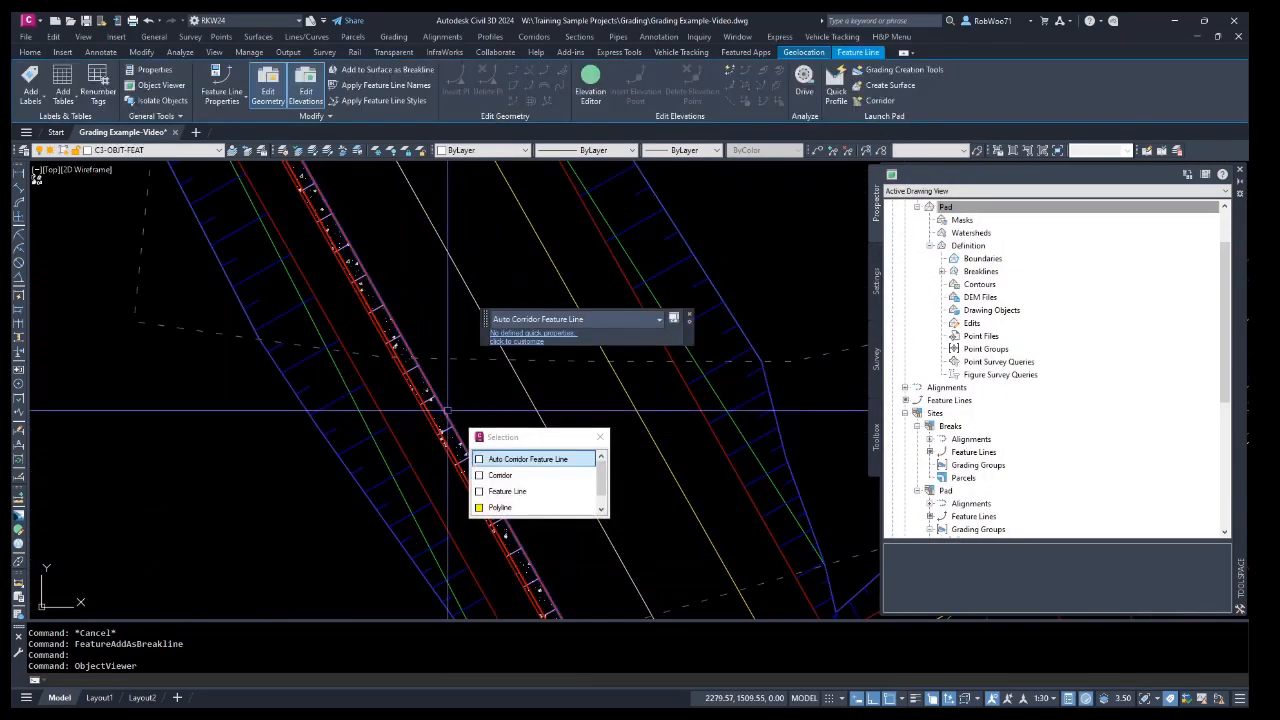
pyautogui.click(504, 491)
pyautogui.scroll(-4, 440, 446)
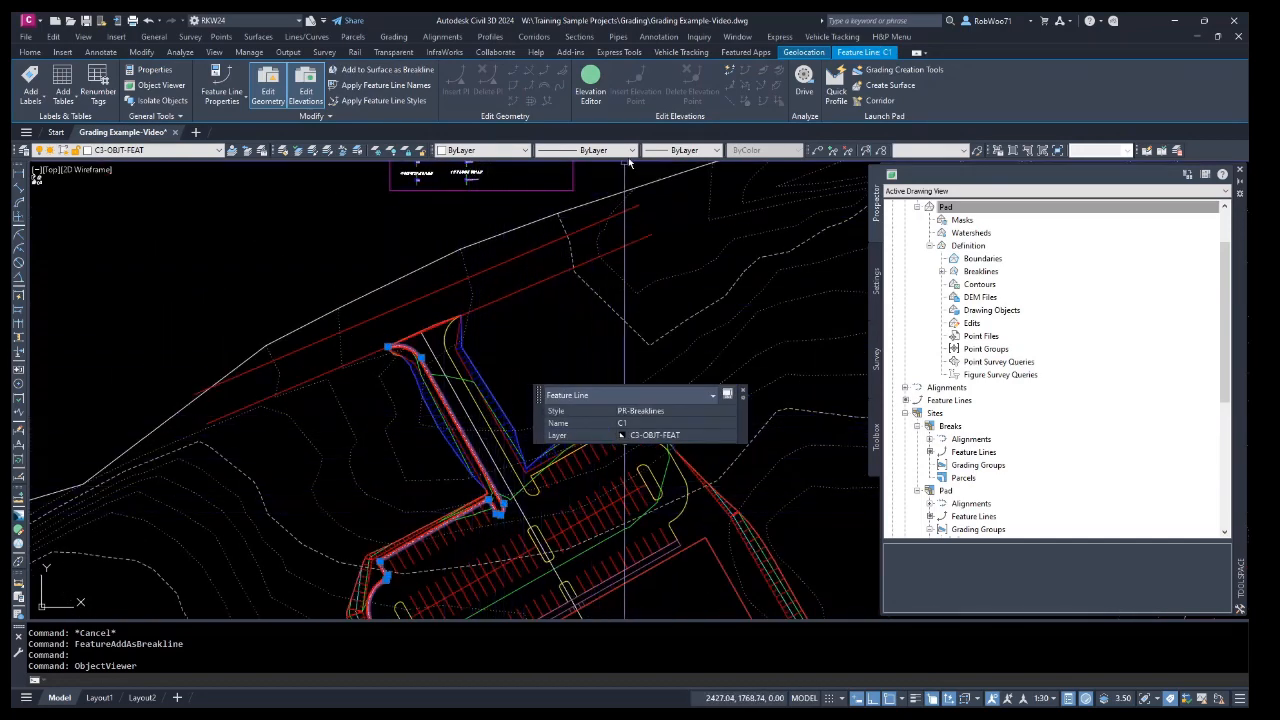
pyautogui.click(731, 69)
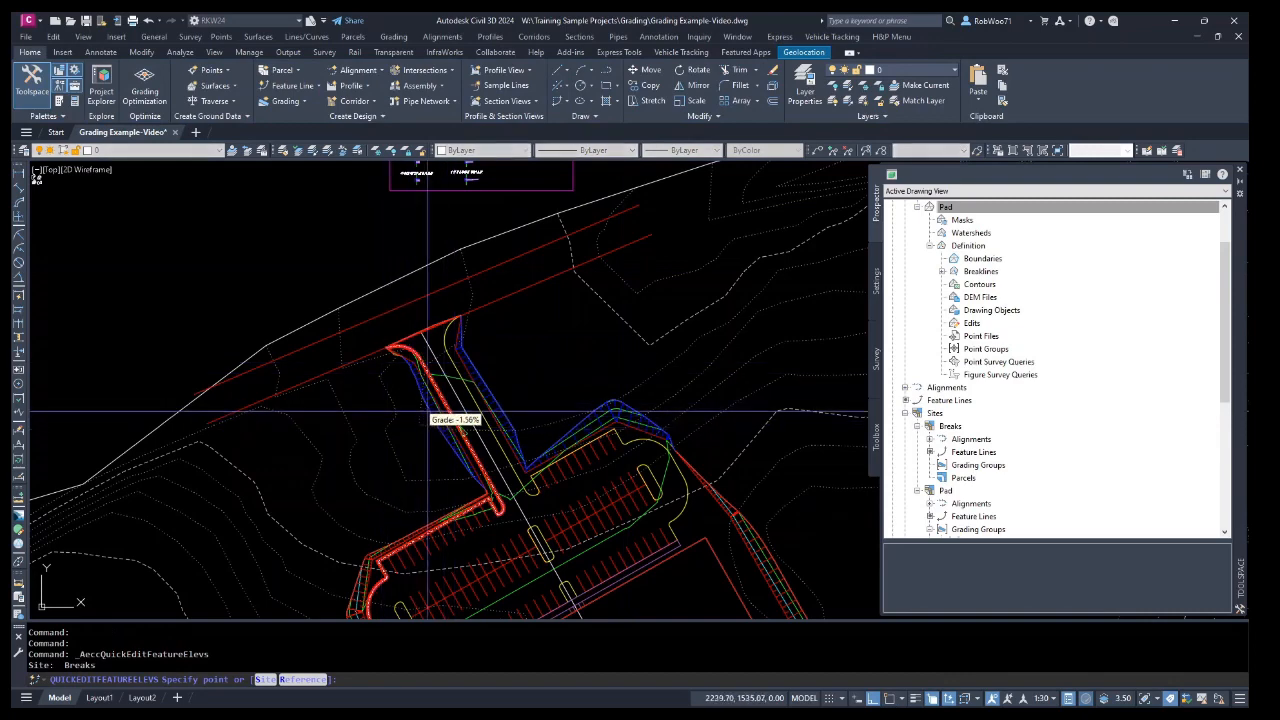
pyautogui.scroll(4, 460, 410)
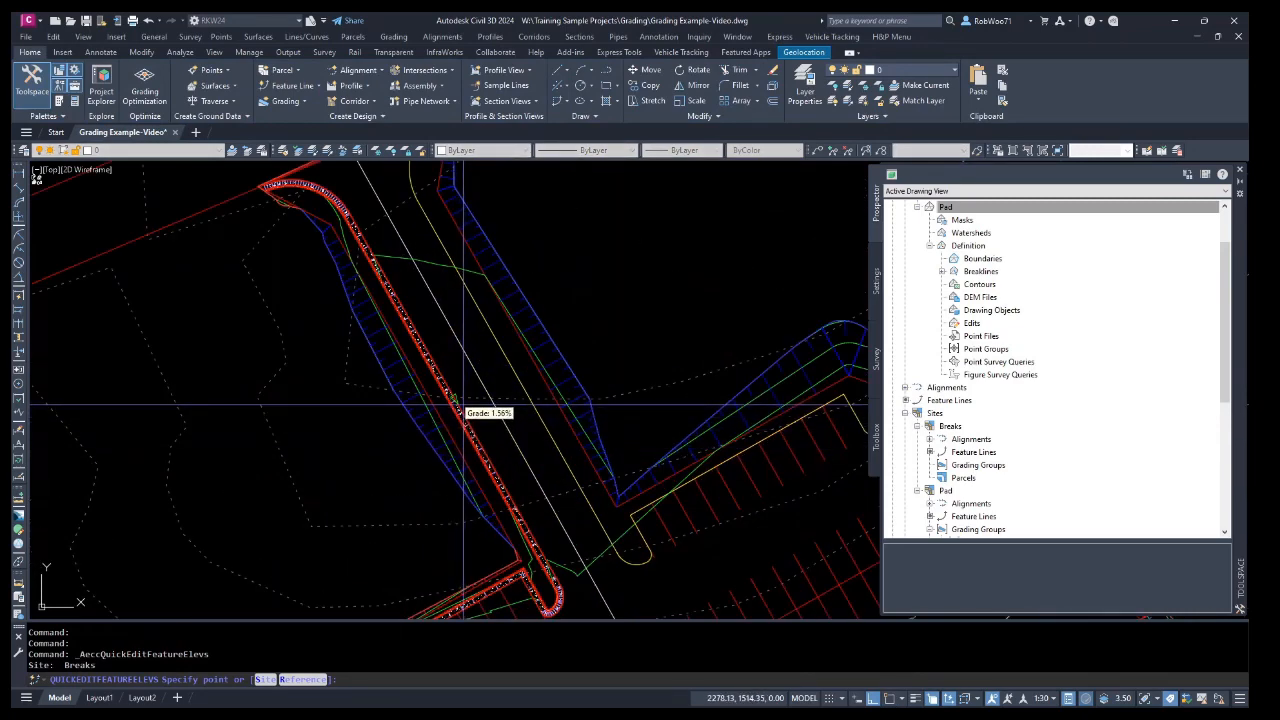
pyautogui.click(463, 406)
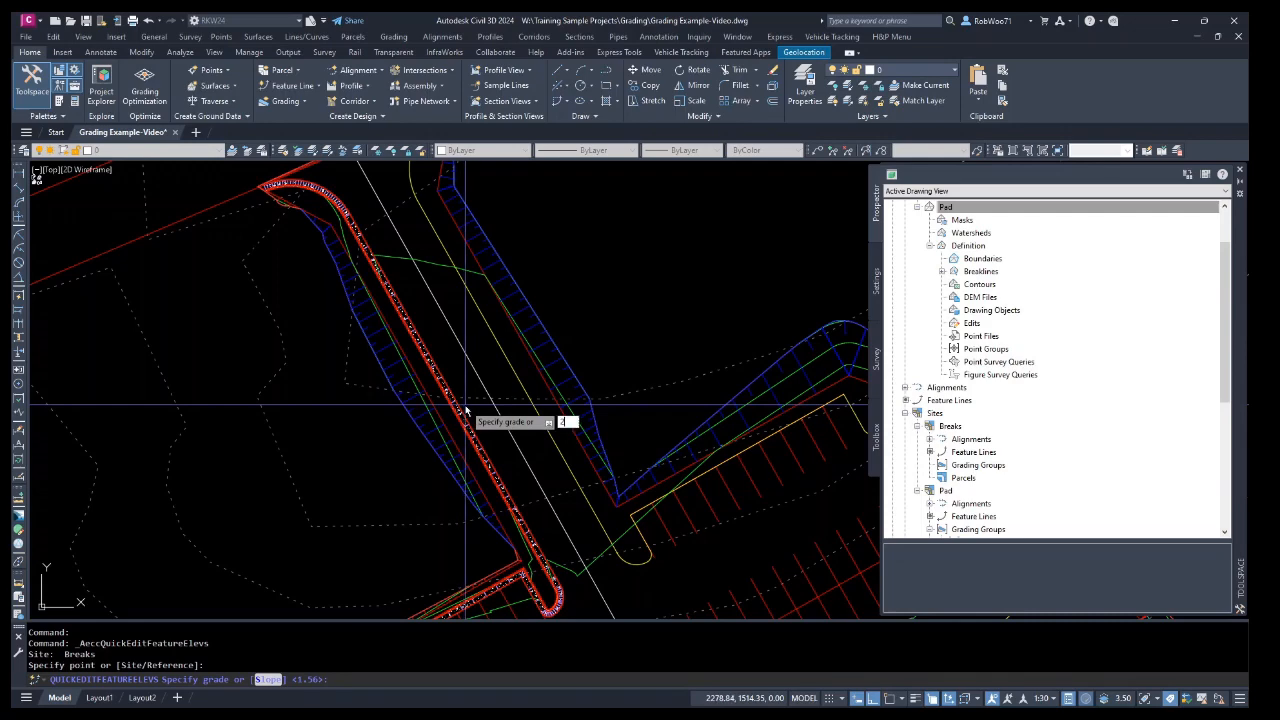
pyautogui.press('Return')
pyautogui.rightClick(467, 405)
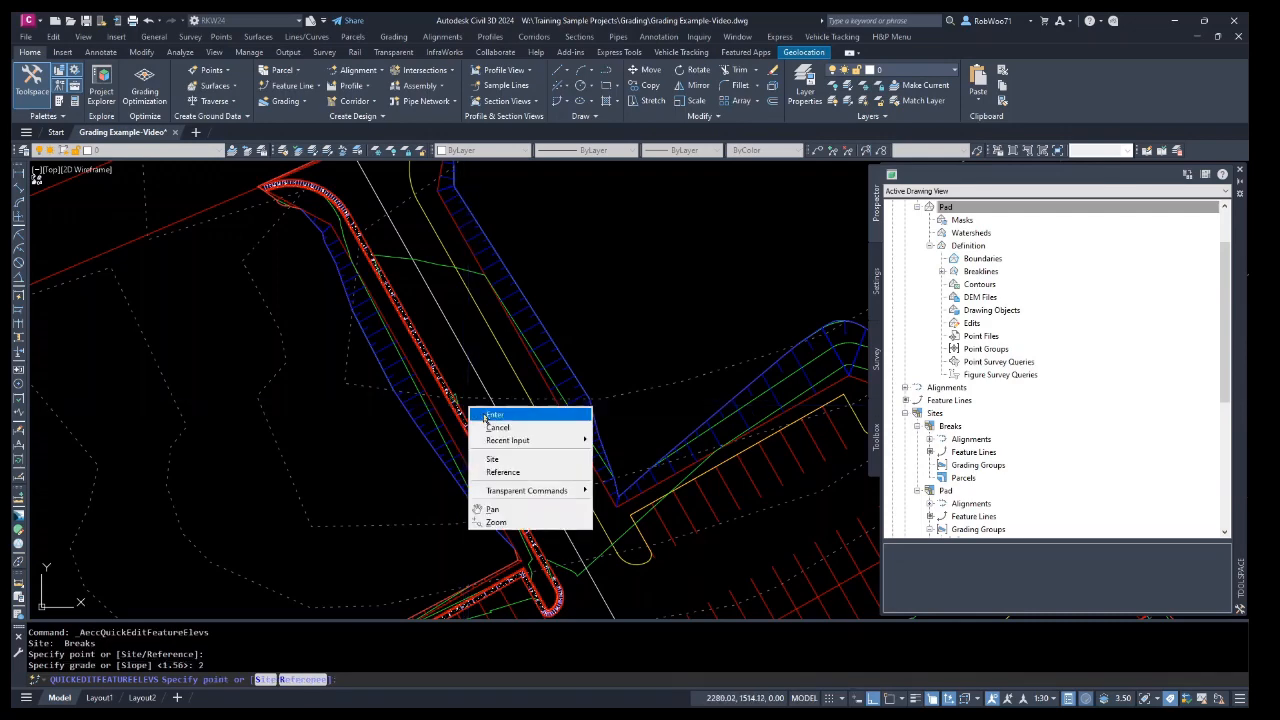
pyautogui.click(490, 418)
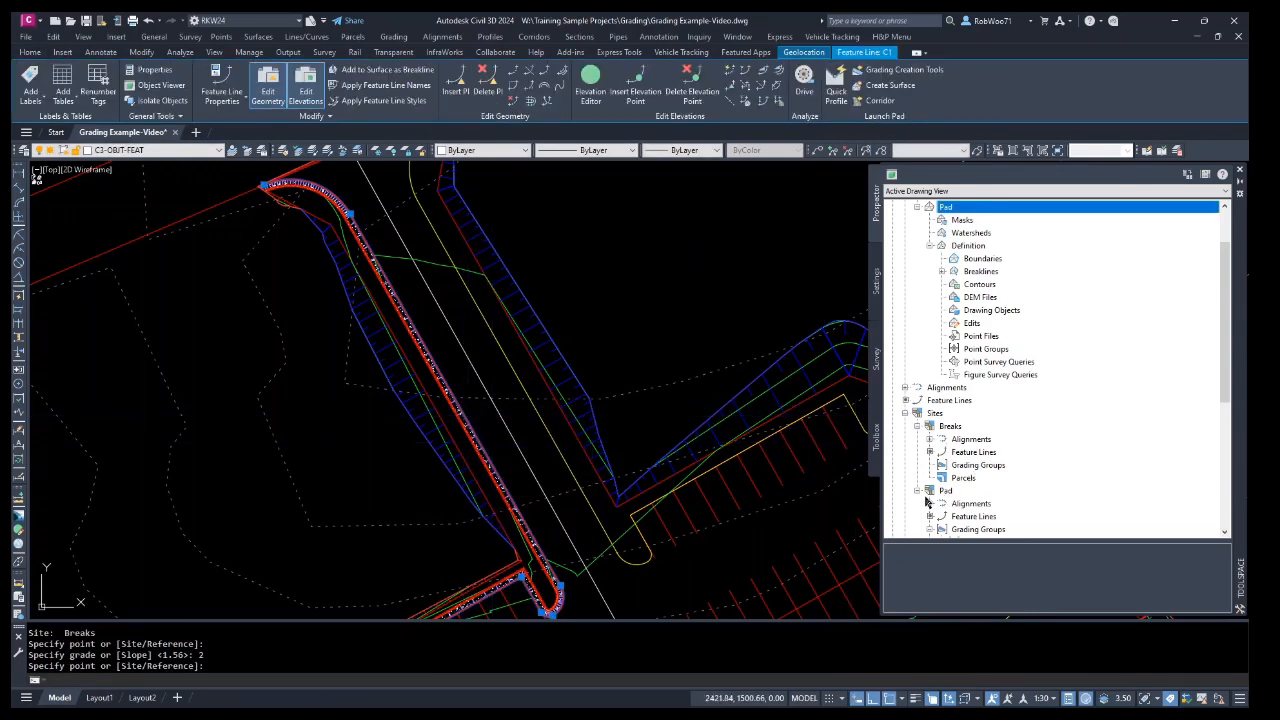
# Set corridor C1 to rebuild automatically.
pyautogui.click(917, 491)
pyautogui.scroll(-2, 945, 456)
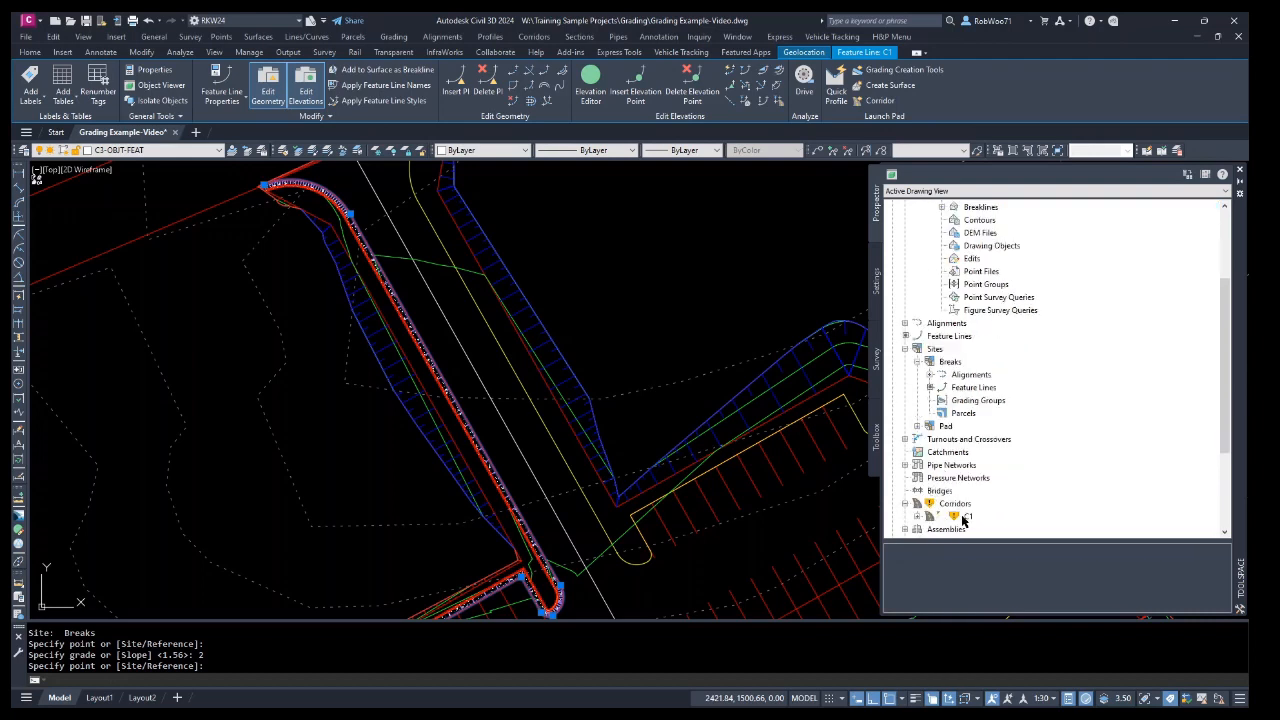
pyautogui.rightClick(963, 517)
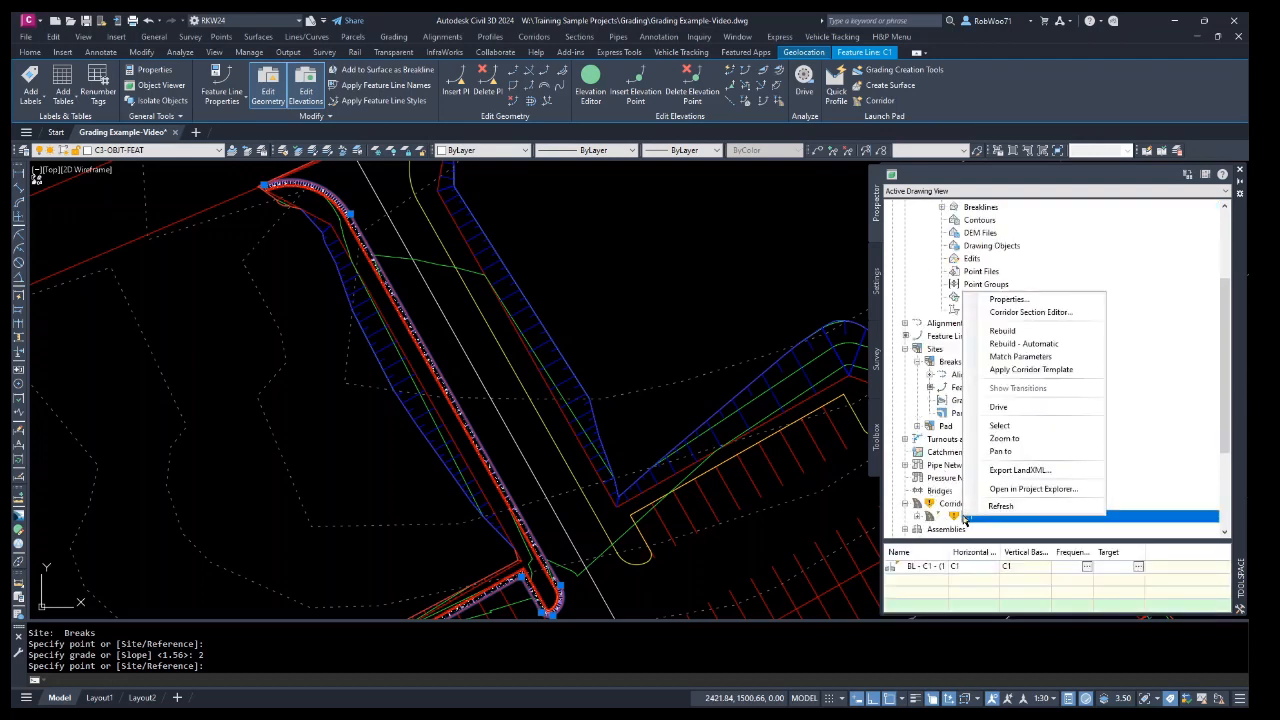
pyautogui.click(1040, 344)
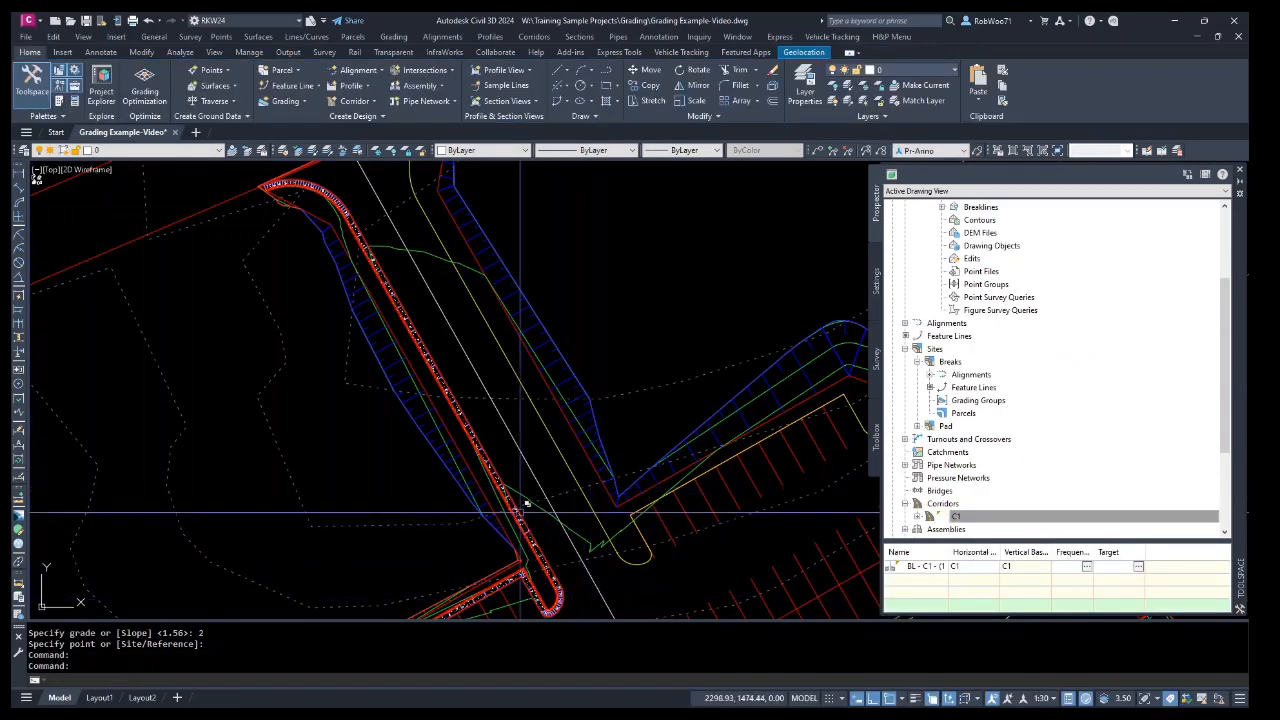
# Use Quick Elevation Edit on feature line C1 to set the entrance segment's grade to 1.8%.
pyautogui.scroll(-4, 530, 435)
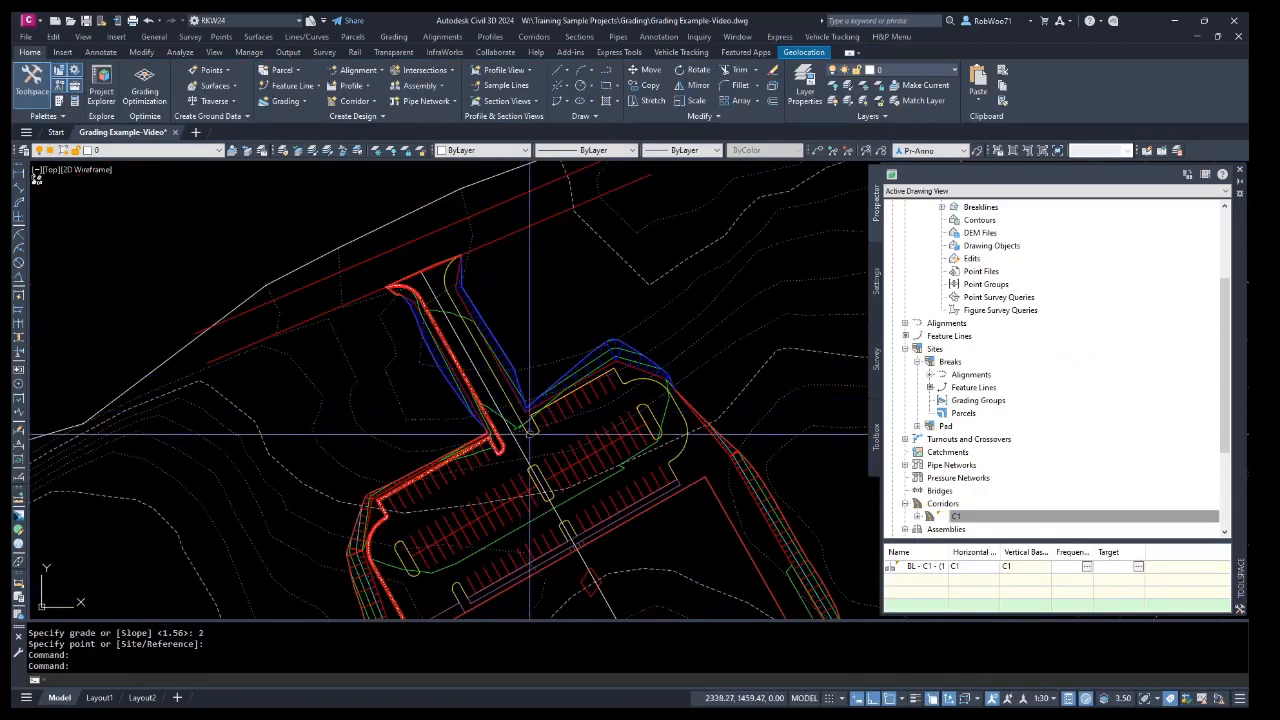
pyautogui.scroll(8, 450, 360)
pyautogui.press('Escape')
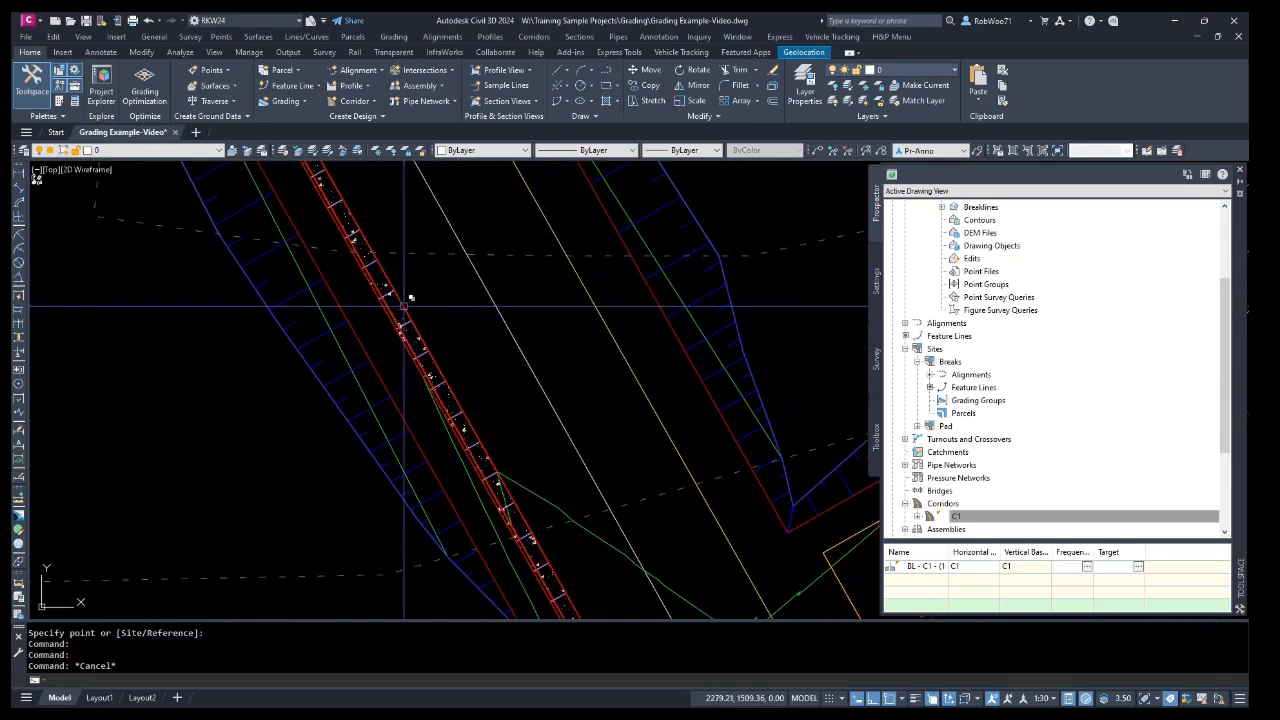
pyautogui.click(404, 305)
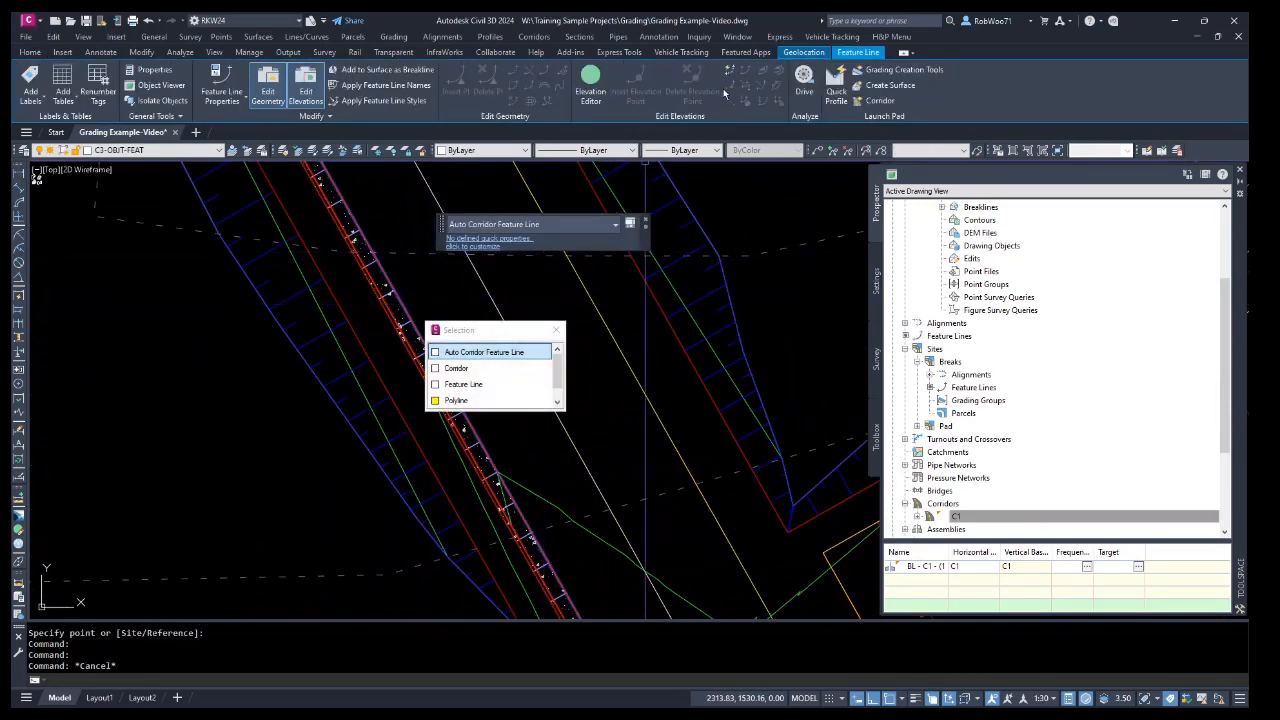
pyautogui.click(729, 72)
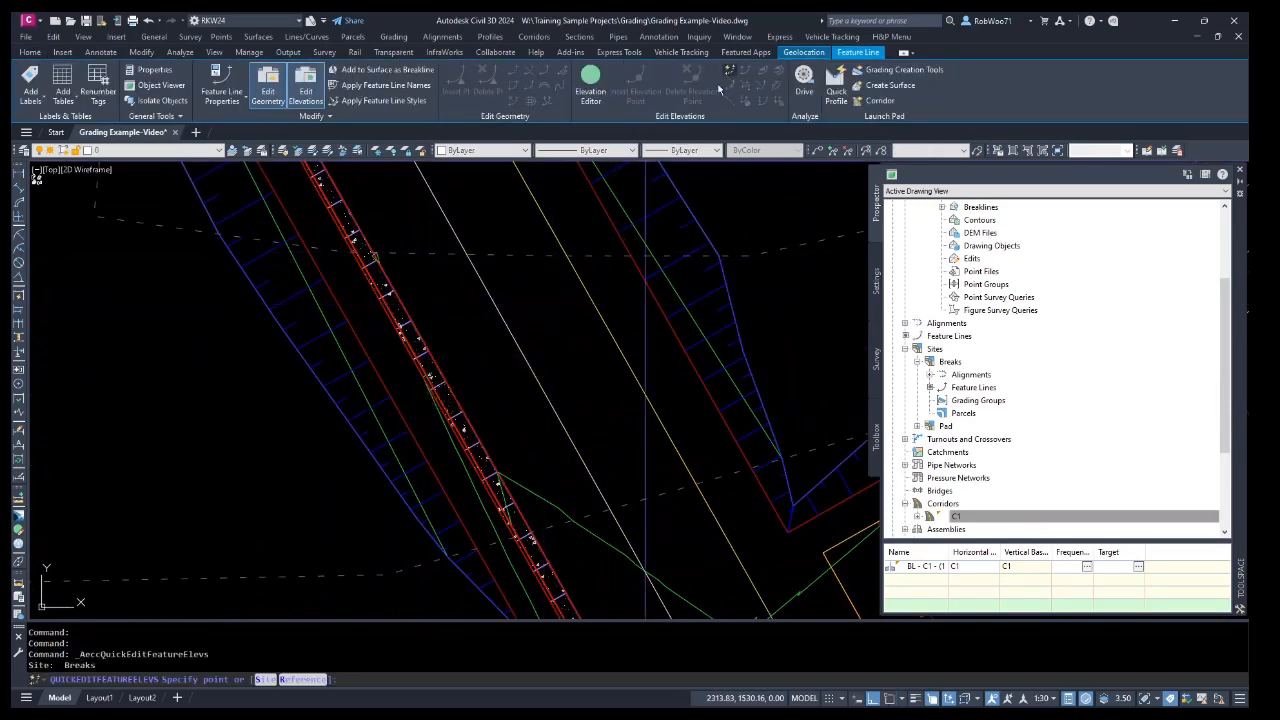
pyautogui.click(446, 342)
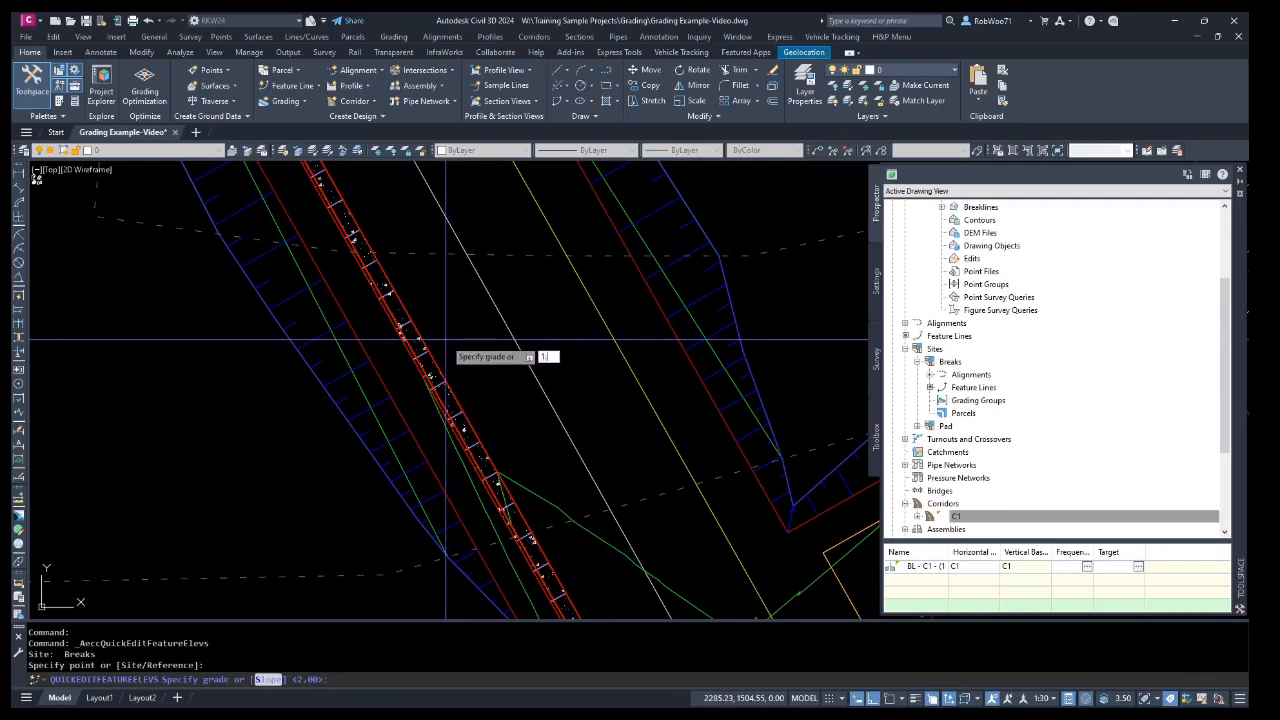
pyautogui.press('Return')
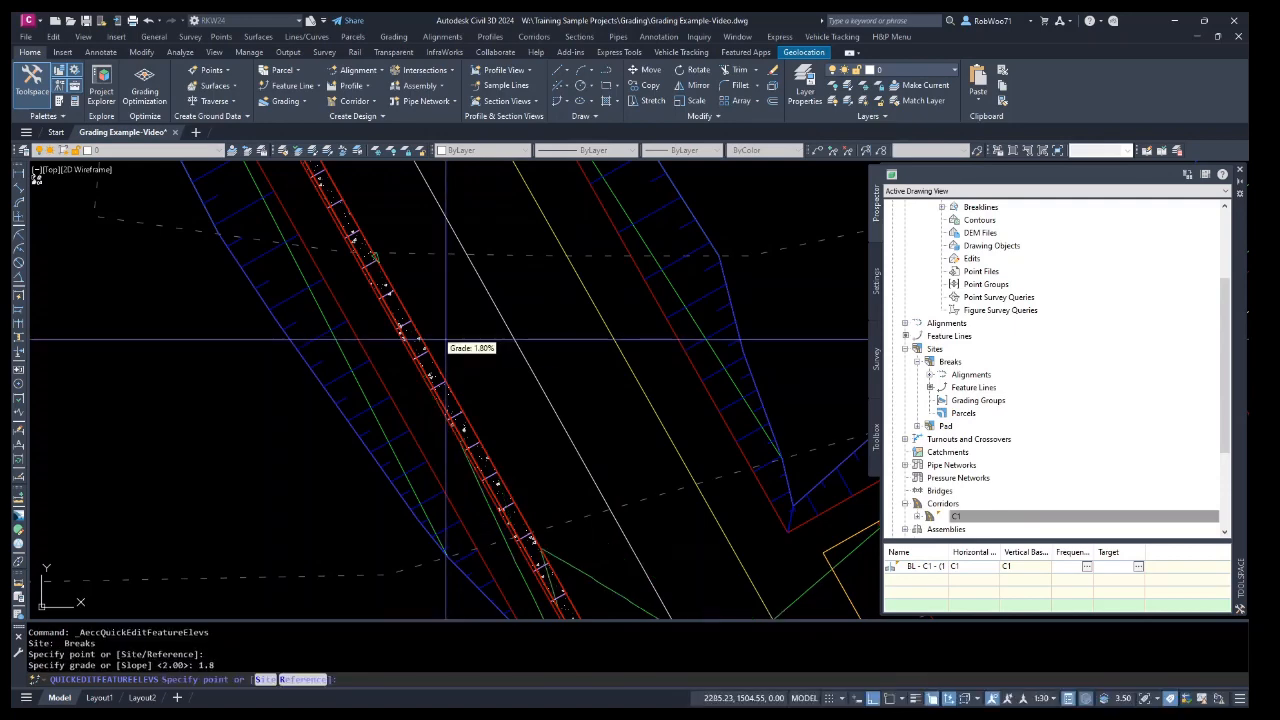
pyautogui.scroll(-2, 470, 348)
pyautogui.rightClick(470, 341)
pyautogui.click(490, 364)
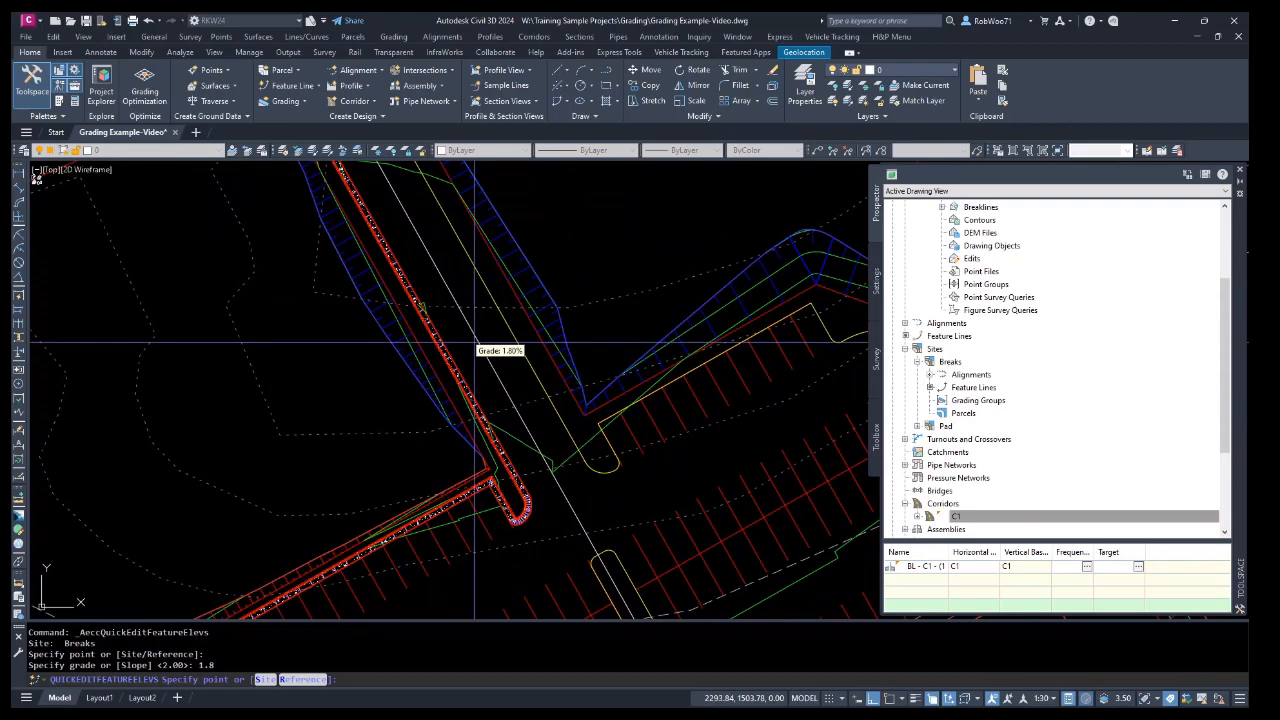
pyautogui.moveTo(567, 457); pyautogui.dragTo(501, 354, button='middle')
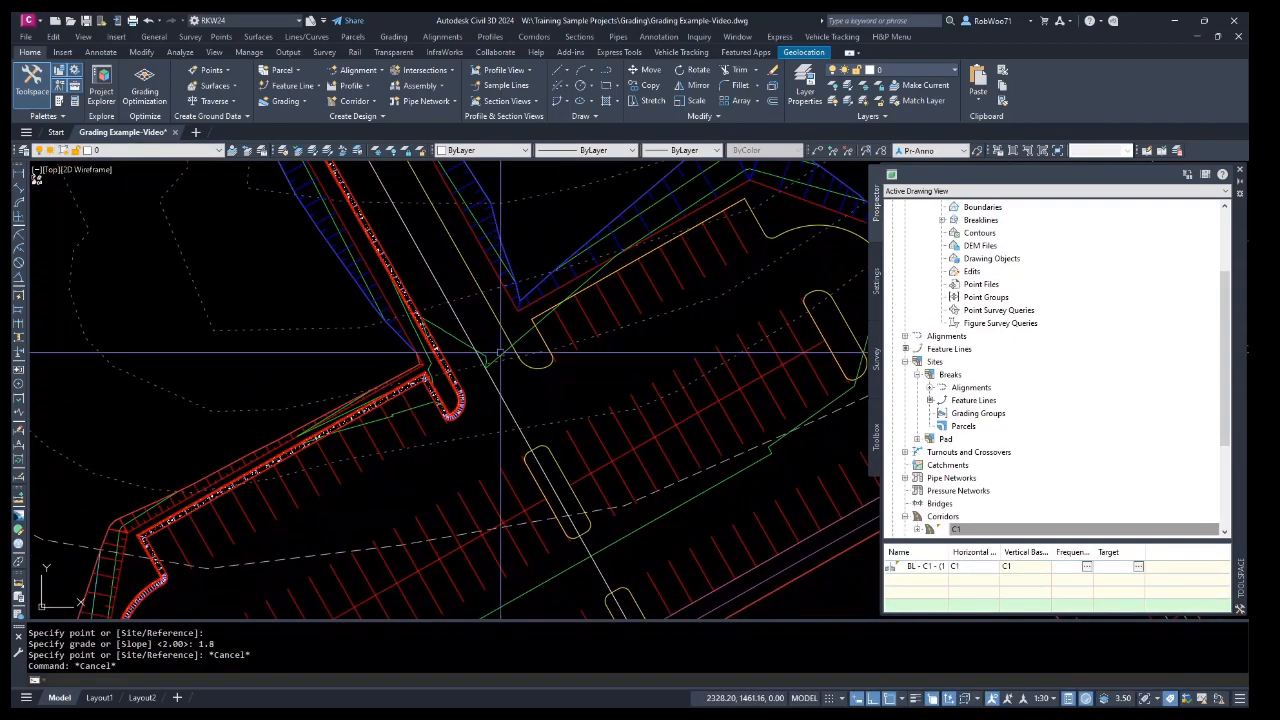
pyautogui.scroll(-4, 551, 397)
pyautogui.moveTo(588, 445); pyautogui.dragTo(551, 454, button='middle')
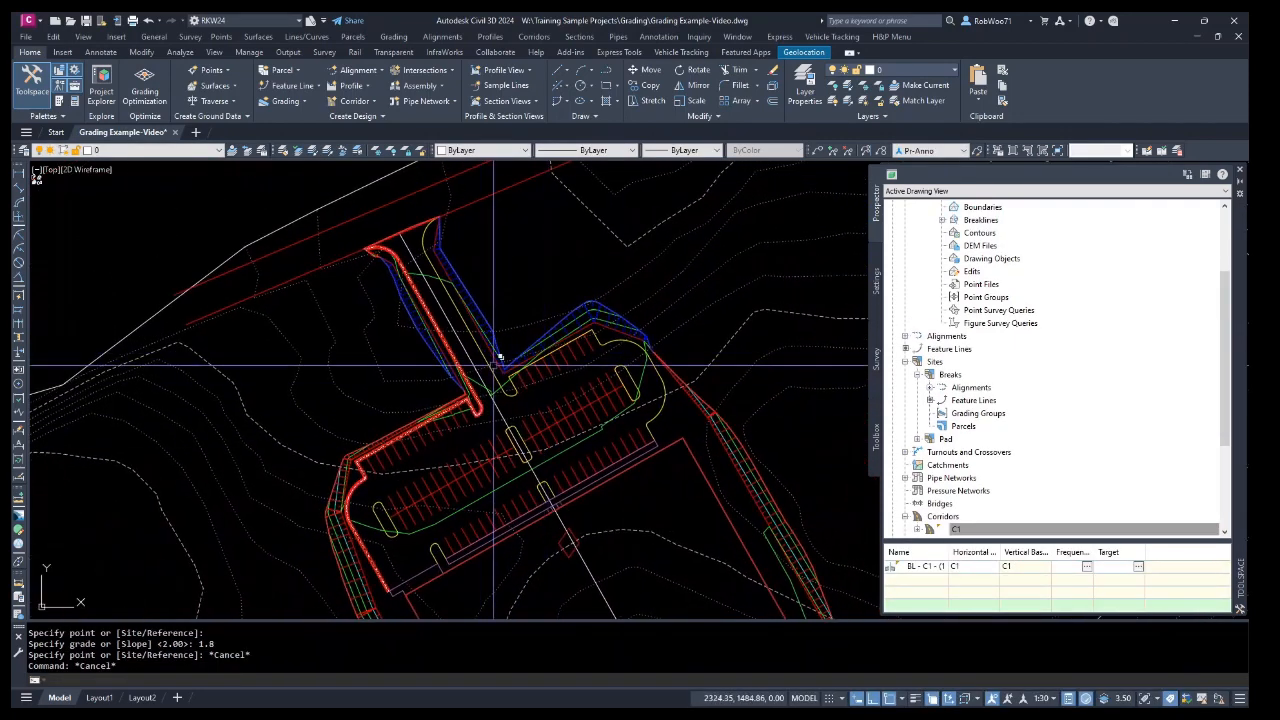
# Convert the curb-face polyline into a feature line on site Breaks with PR-Breaklines style, assigning elevations from the Pad surface.
pyautogui.press('Escape')
pyautogui.scroll(5, 465, 287)
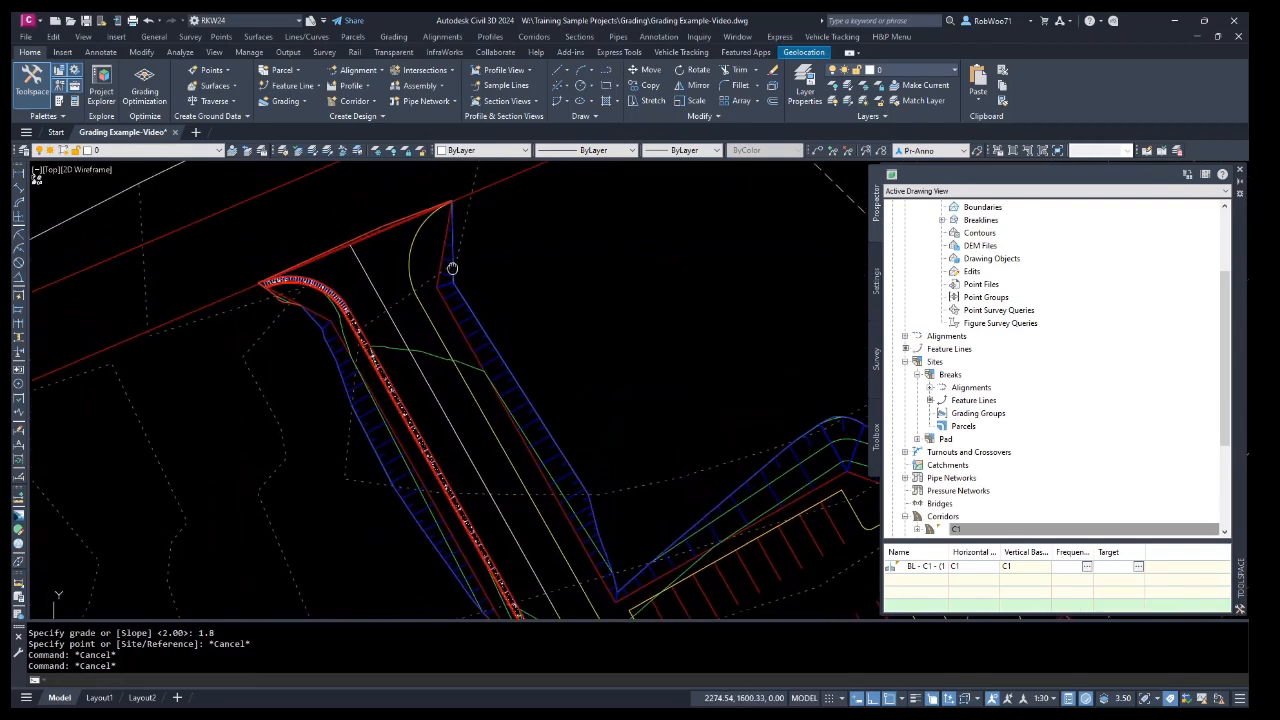
pyautogui.click(441, 300)
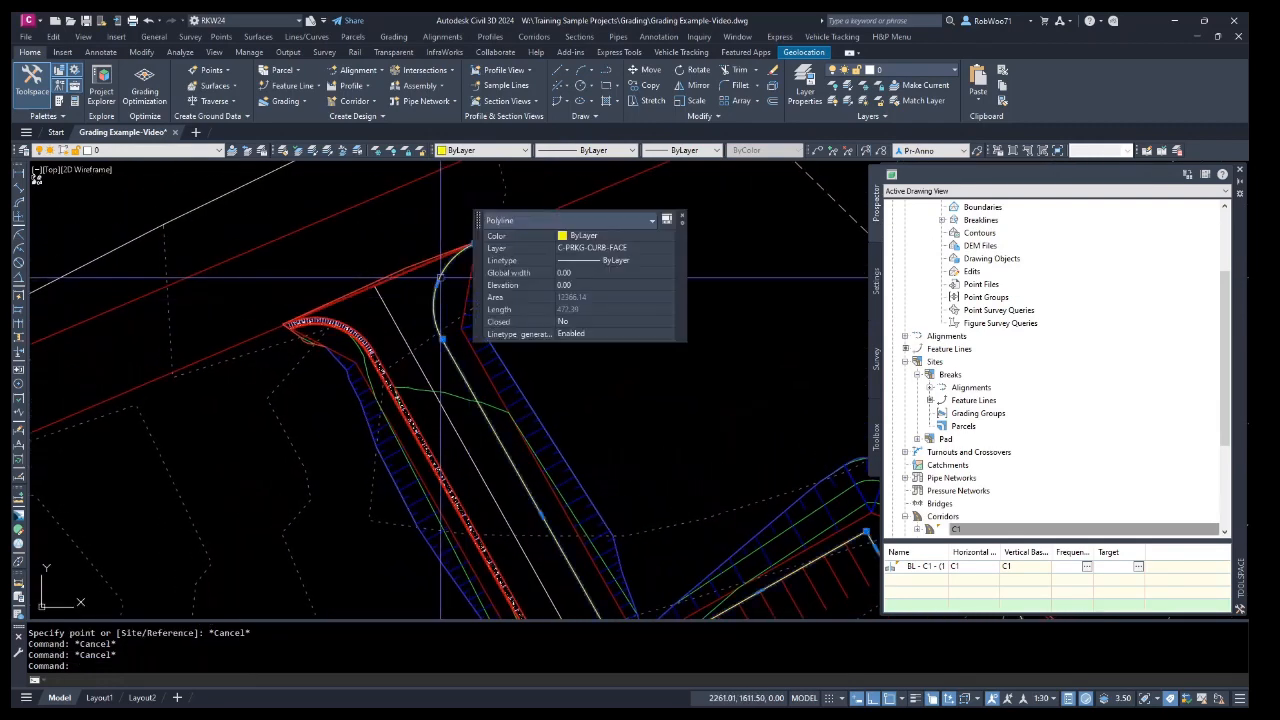
pyautogui.scroll(-3, 240, 240)
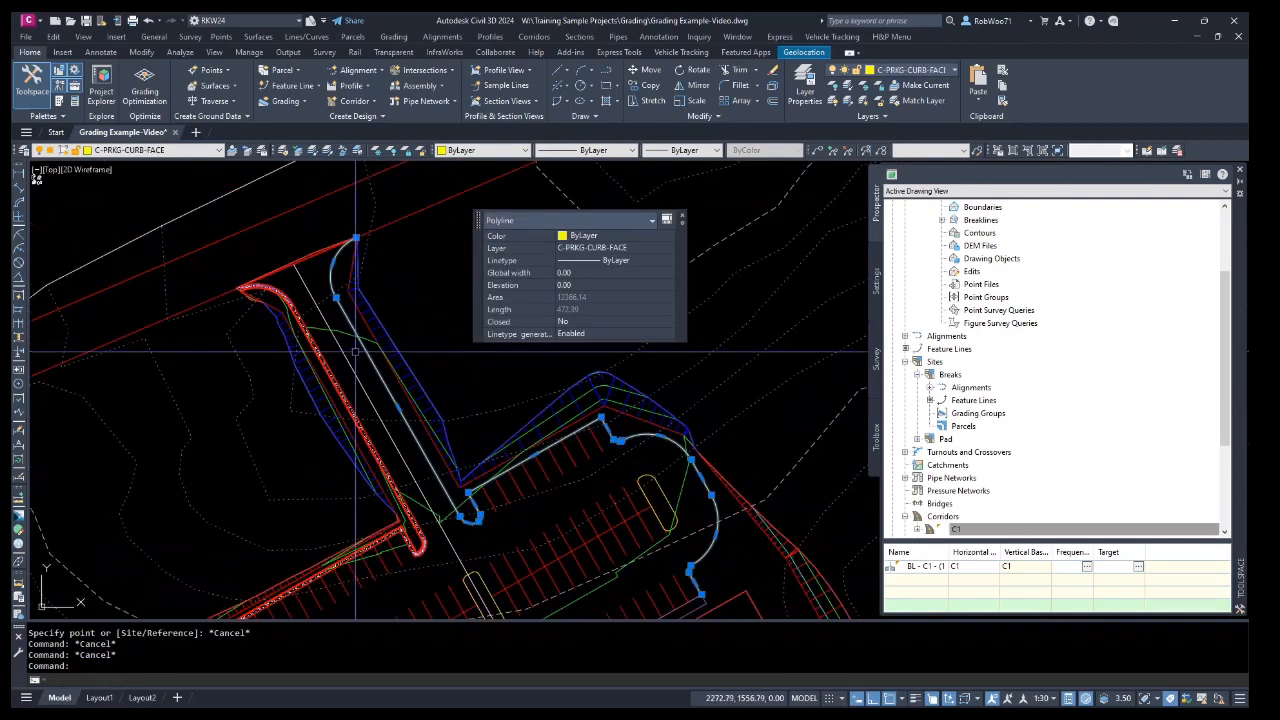
pyautogui.click(305, 87)
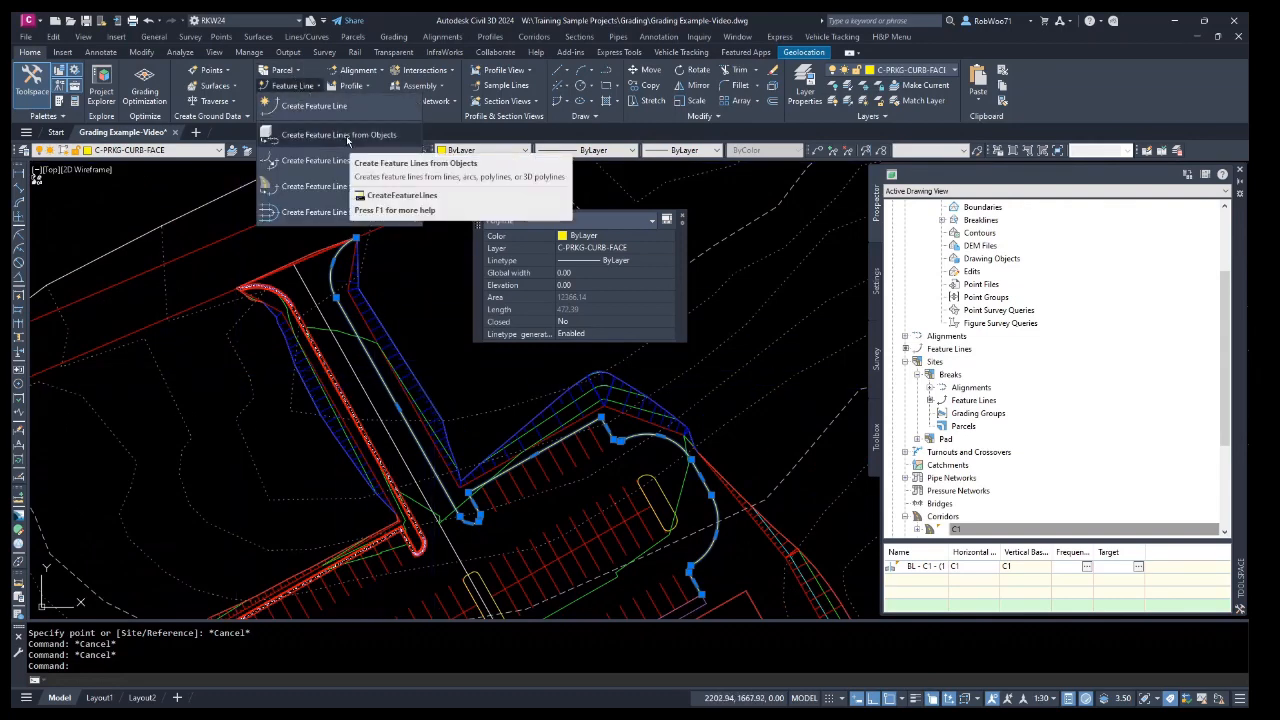
pyautogui.click(347, 140)
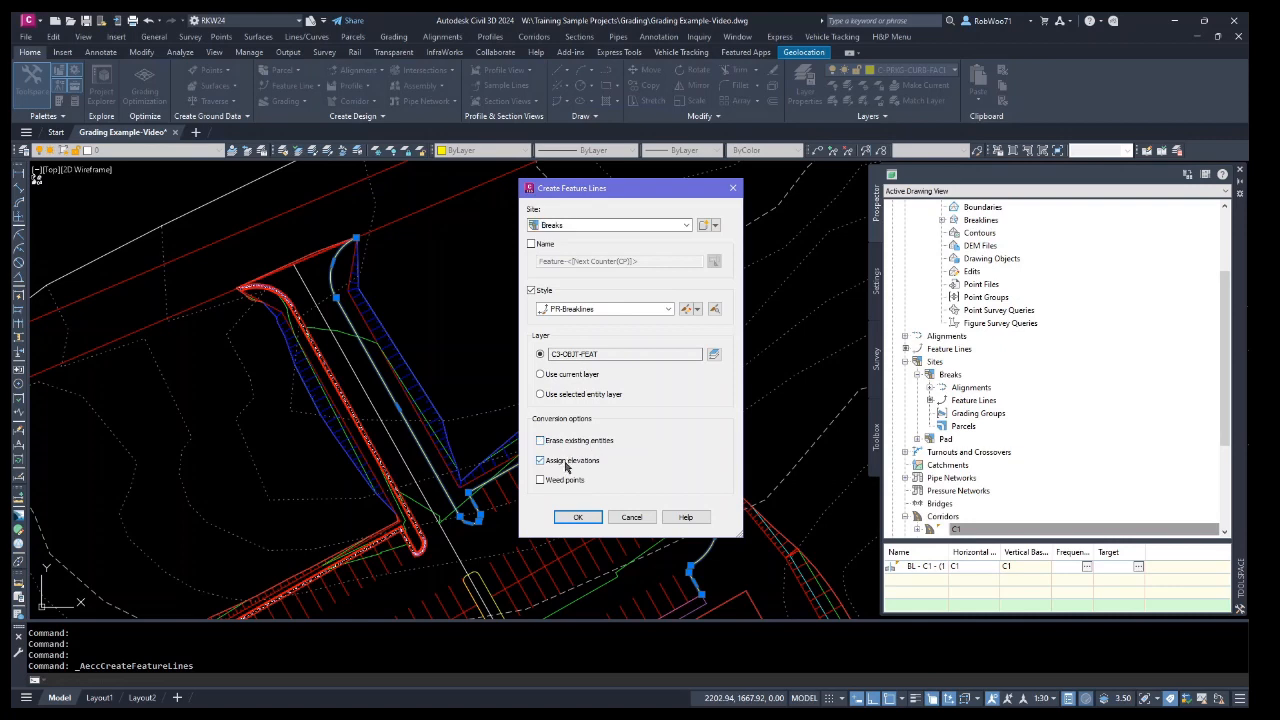
pyautogui.click(578, 517)
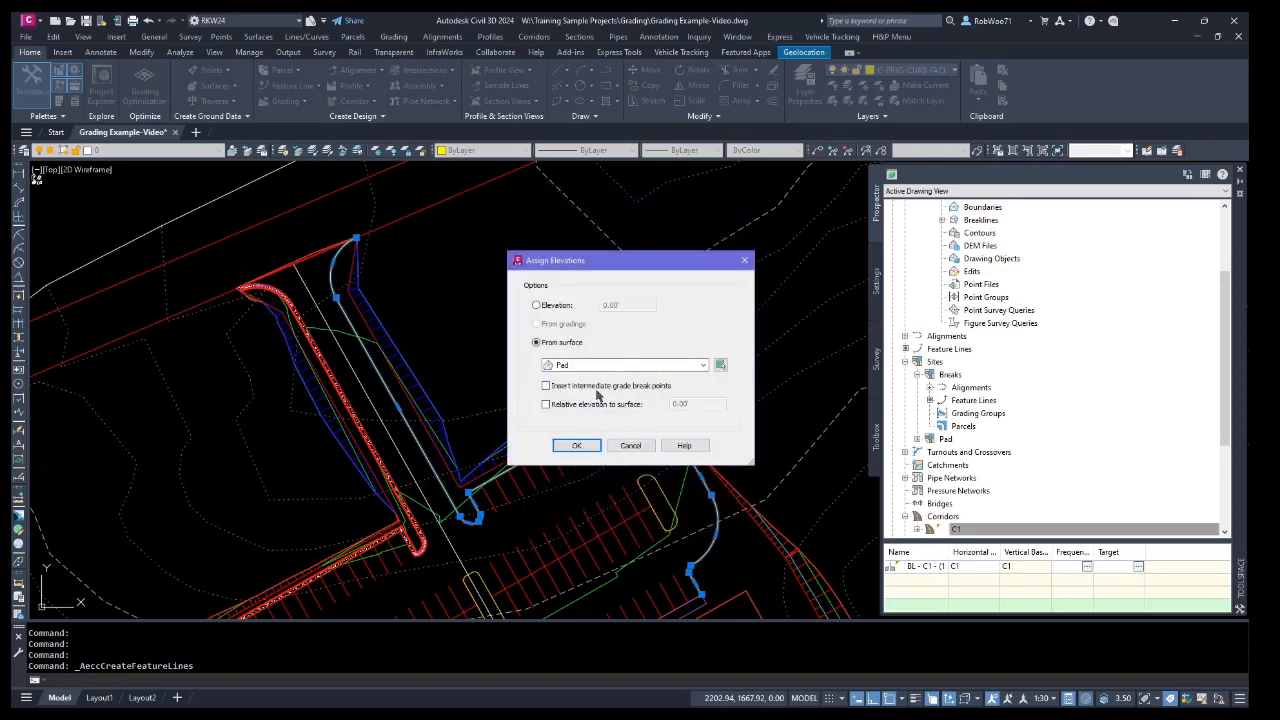
pyautogui.click(577, 447)
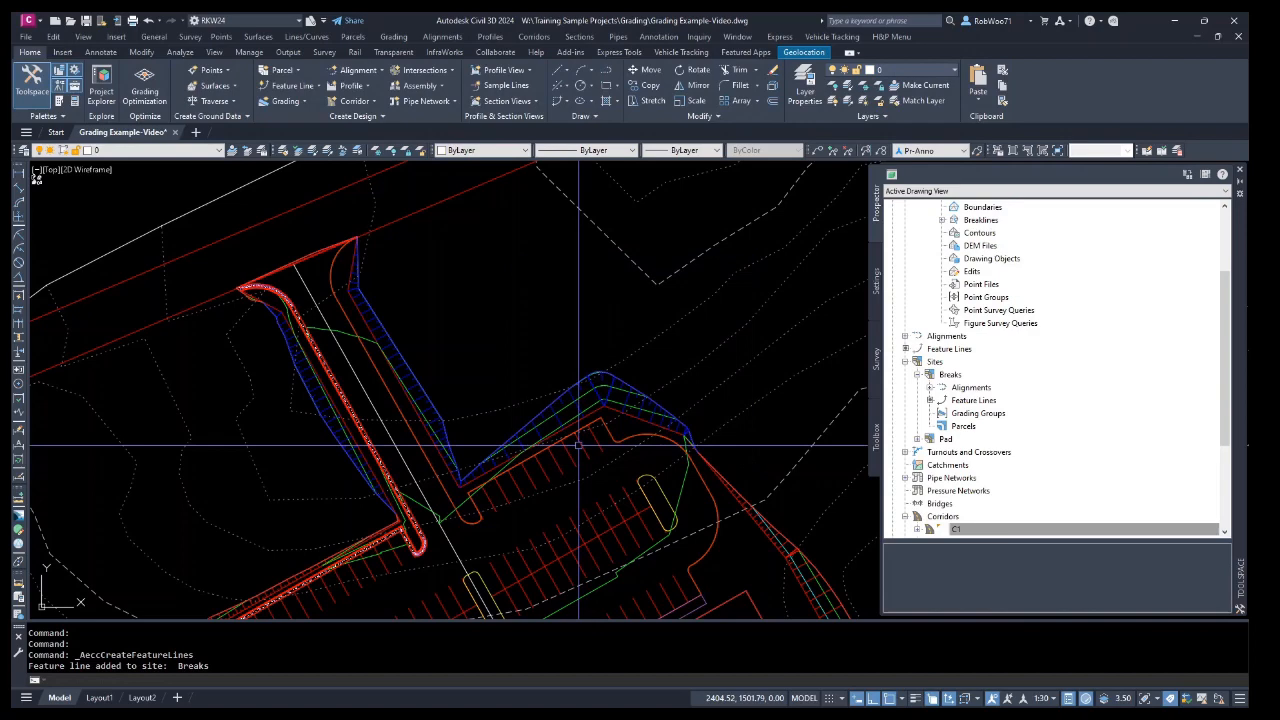
# Review the new feature line's elevations and grades in the Elevation Editor.
pyautogui.click(414, 442)
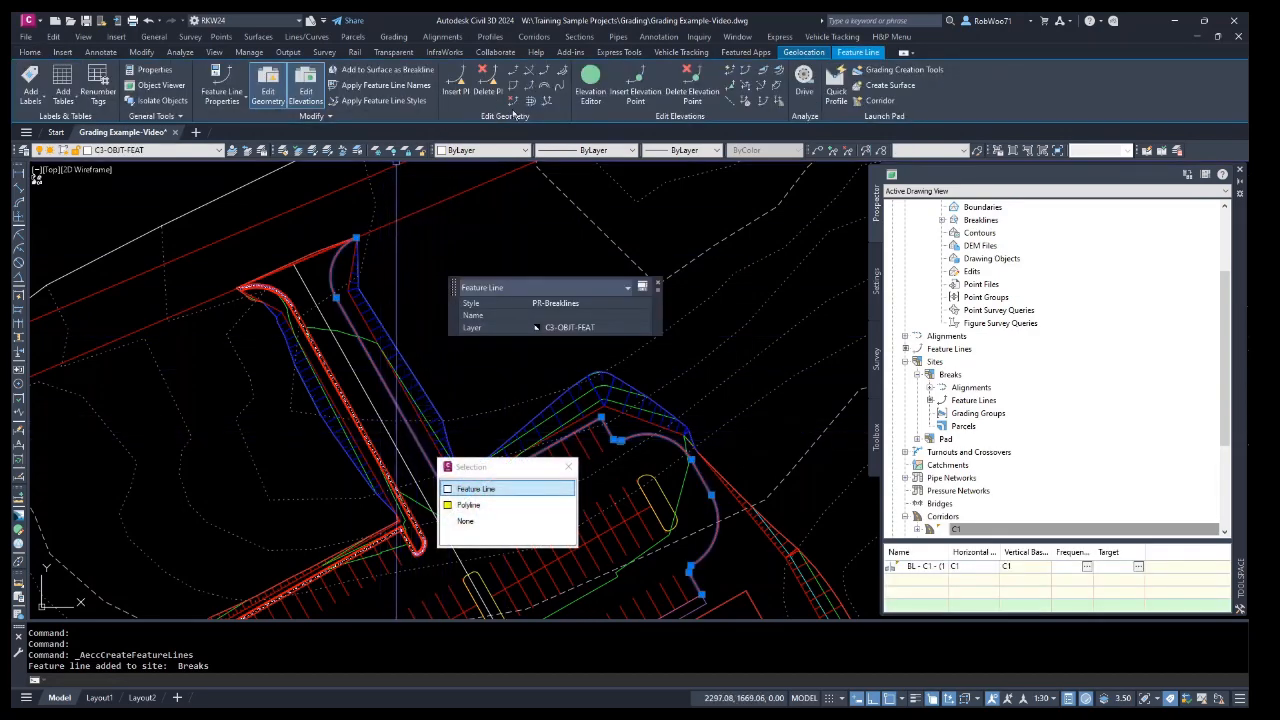
pyautogui.click(588, 82)
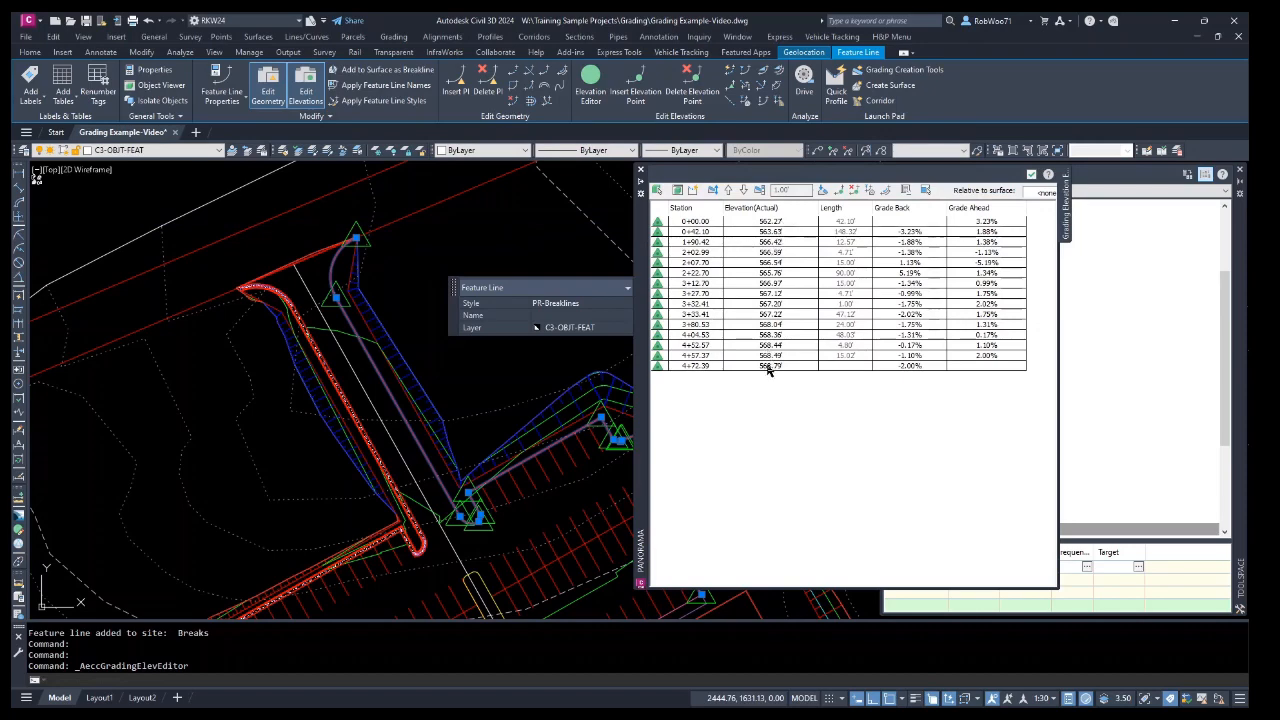
pyautogui.click(641, 173)
pyautogui.press('Escape')
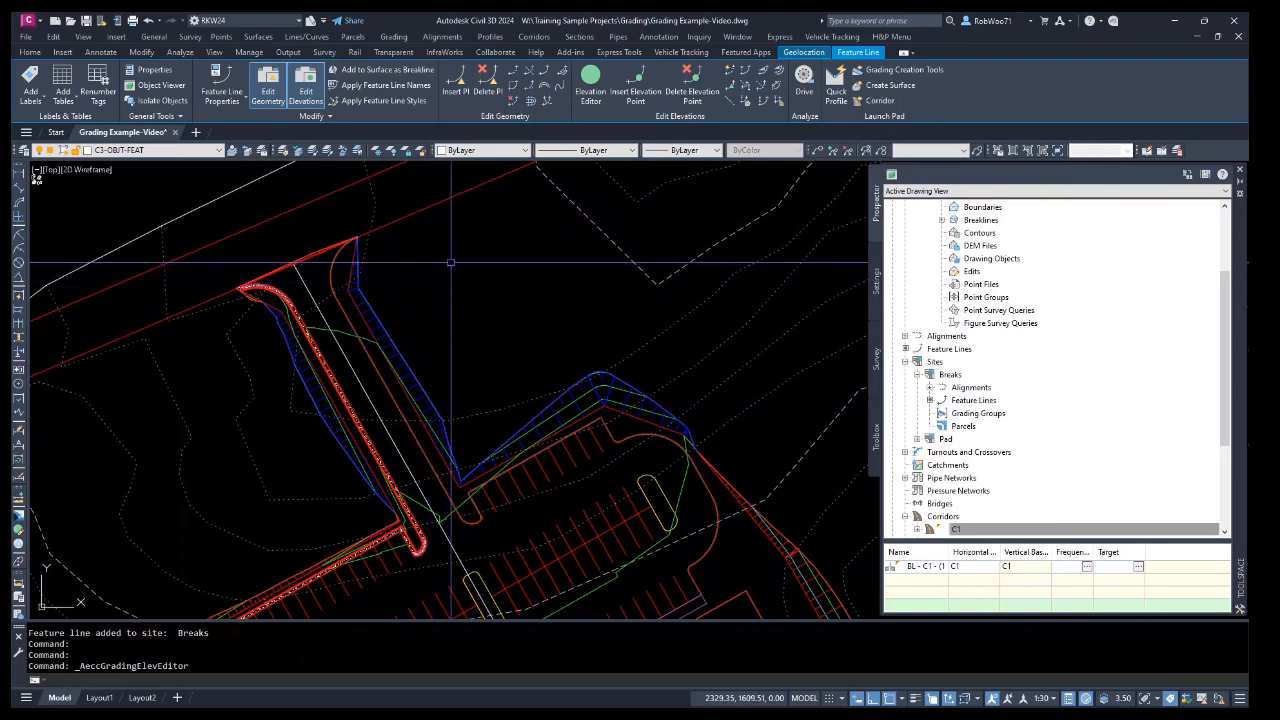
# Create corridor C2 along feature line C2 on site Breaks using the C&G STANDARD assembly.
pyautogui.moveTo(403, 231); pyautogui.dragTo(505, 247, button='middle')
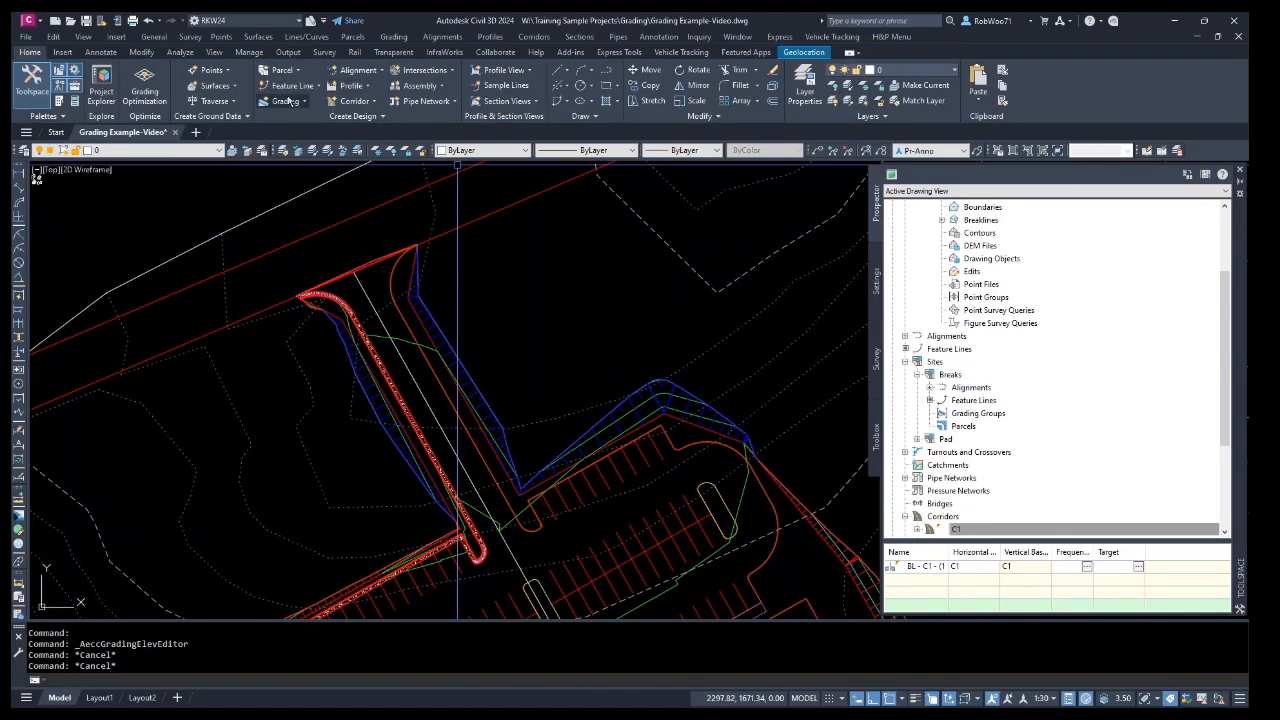
pyautogui.click(398, 268)
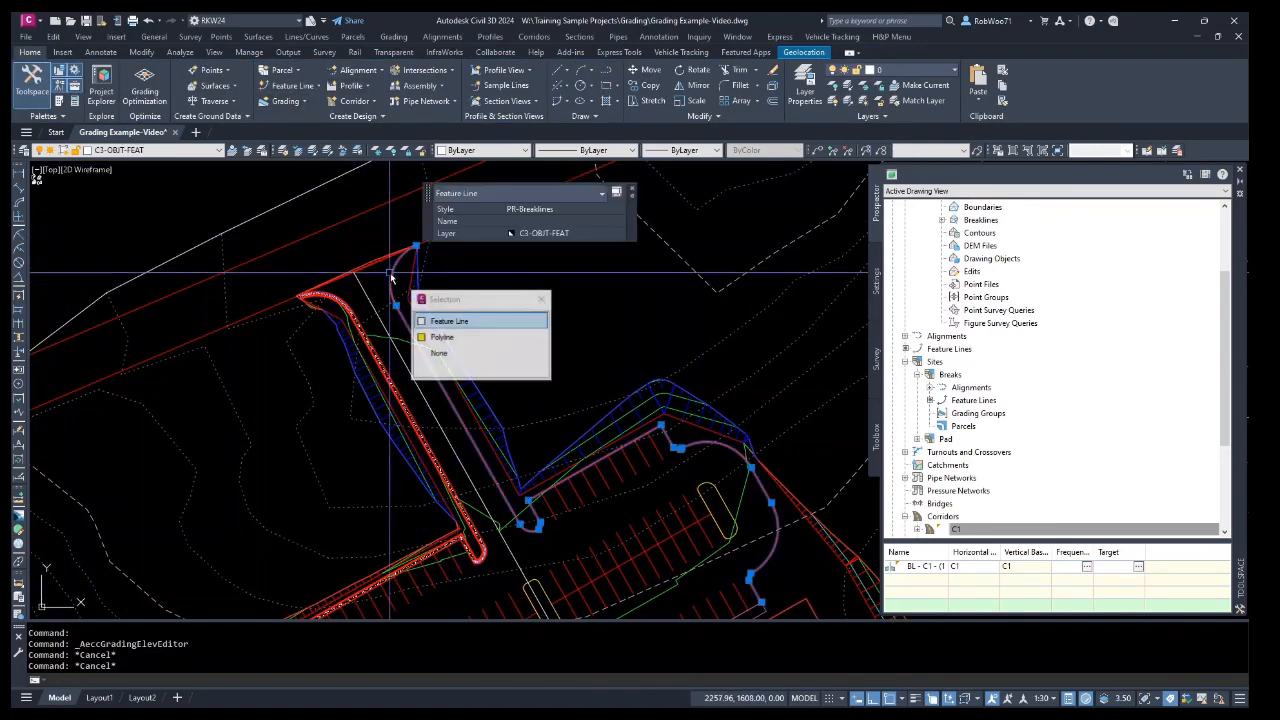
pyautogui.click(30, 52)
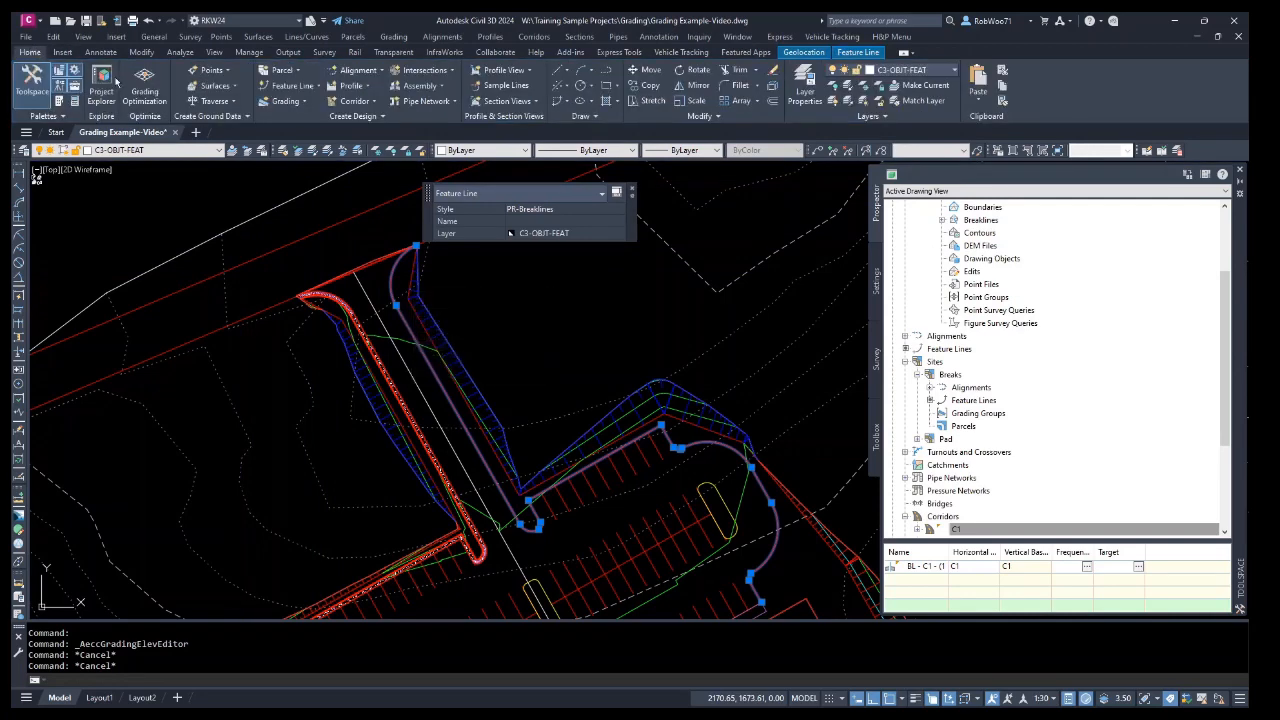
pyautogui.click(356, 102)
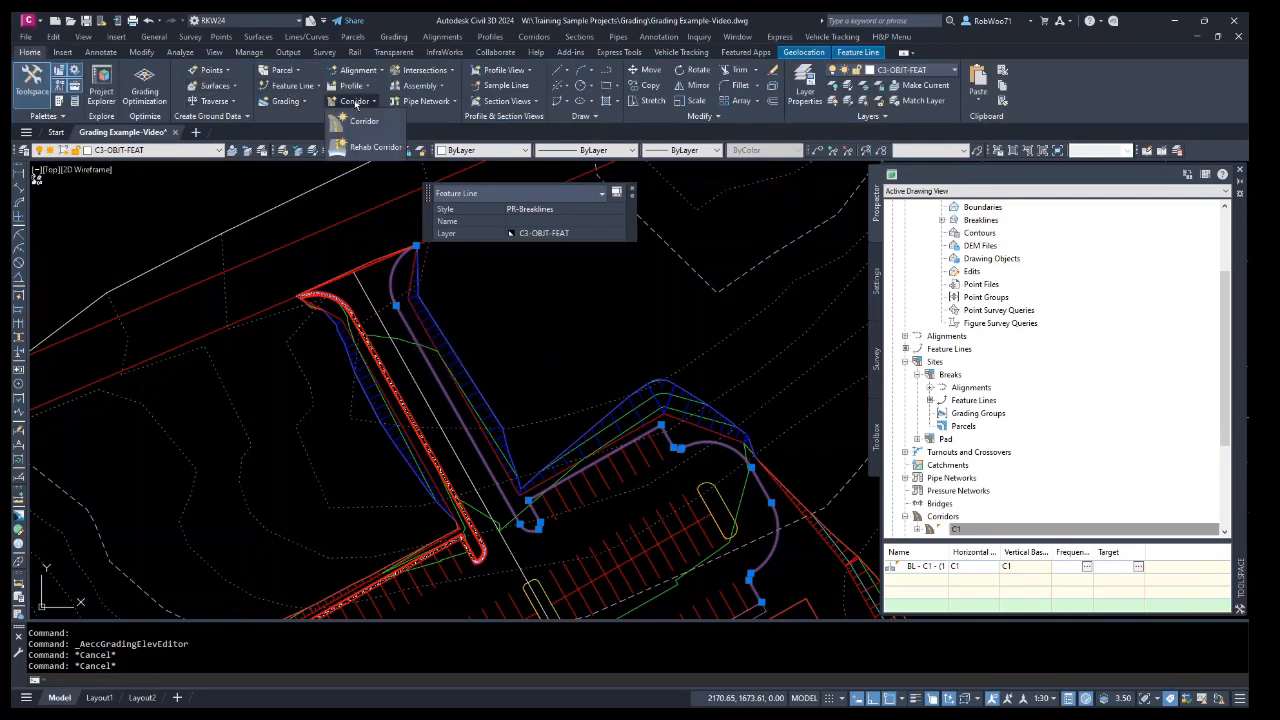
pyautogui.click(368, 121)
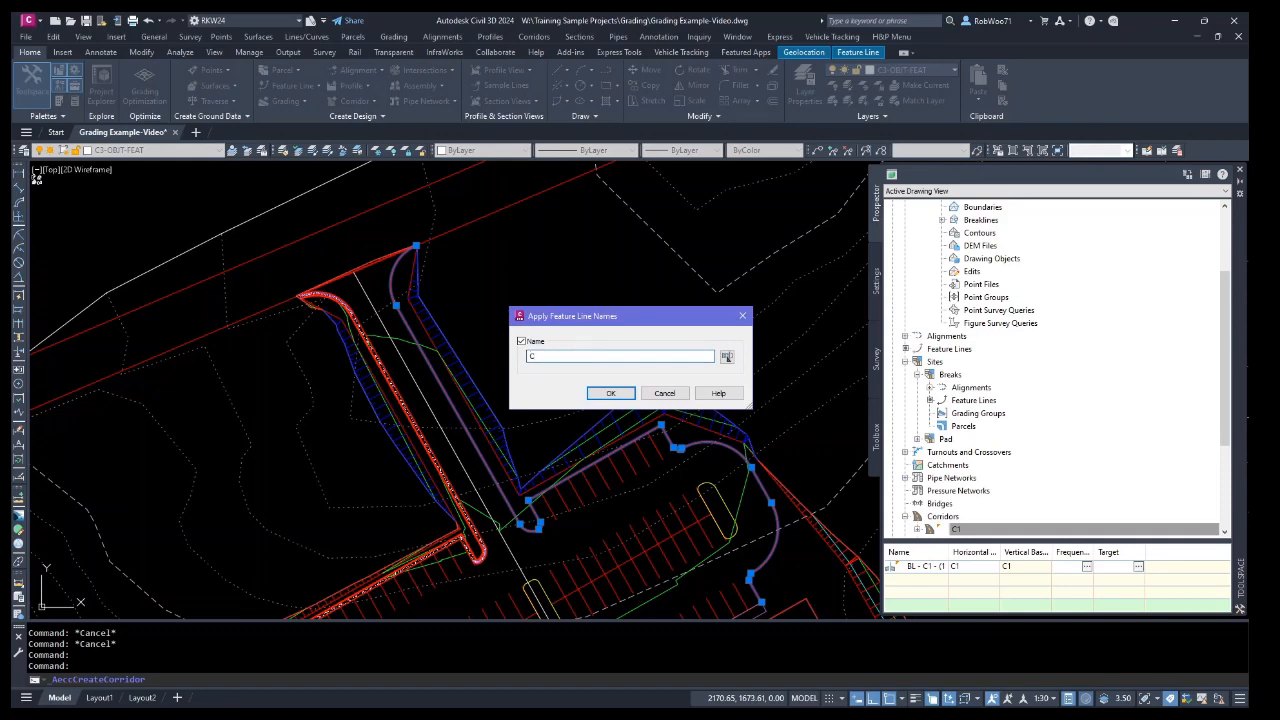
pyautogui.click(611, 394)
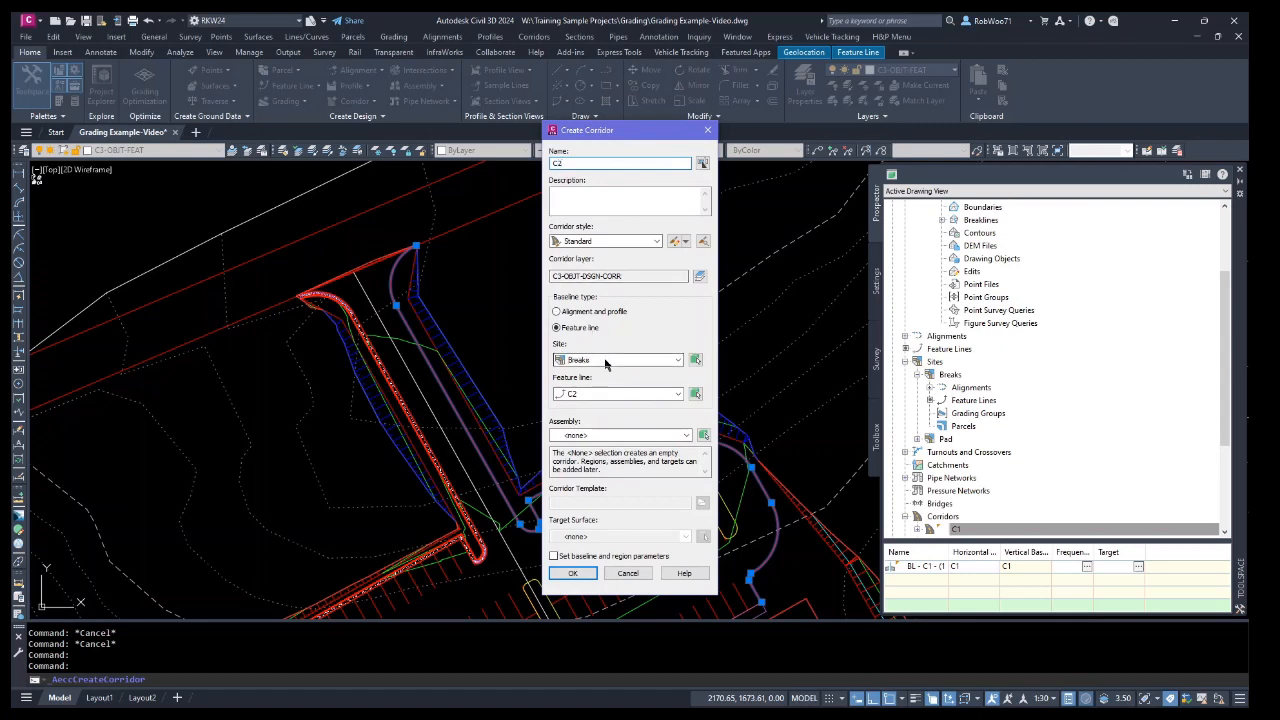
pyautogui.click(595, 439)
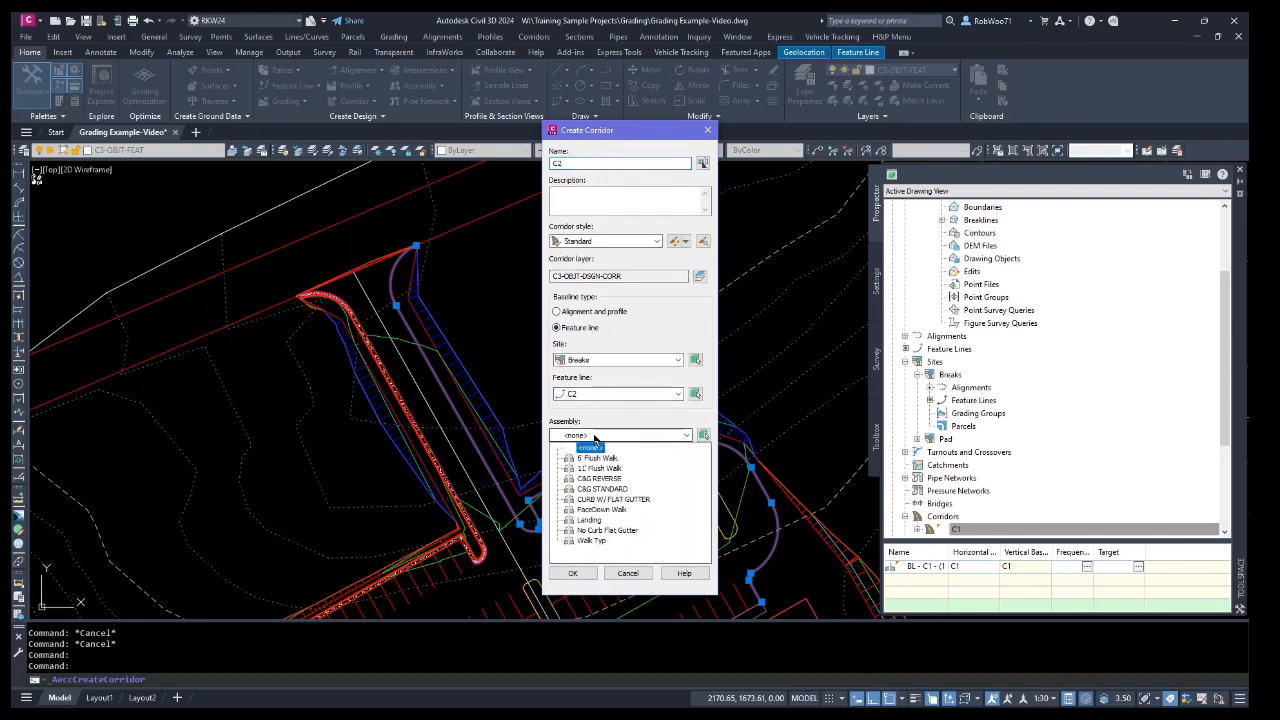
pyautogui.click(603, 489)
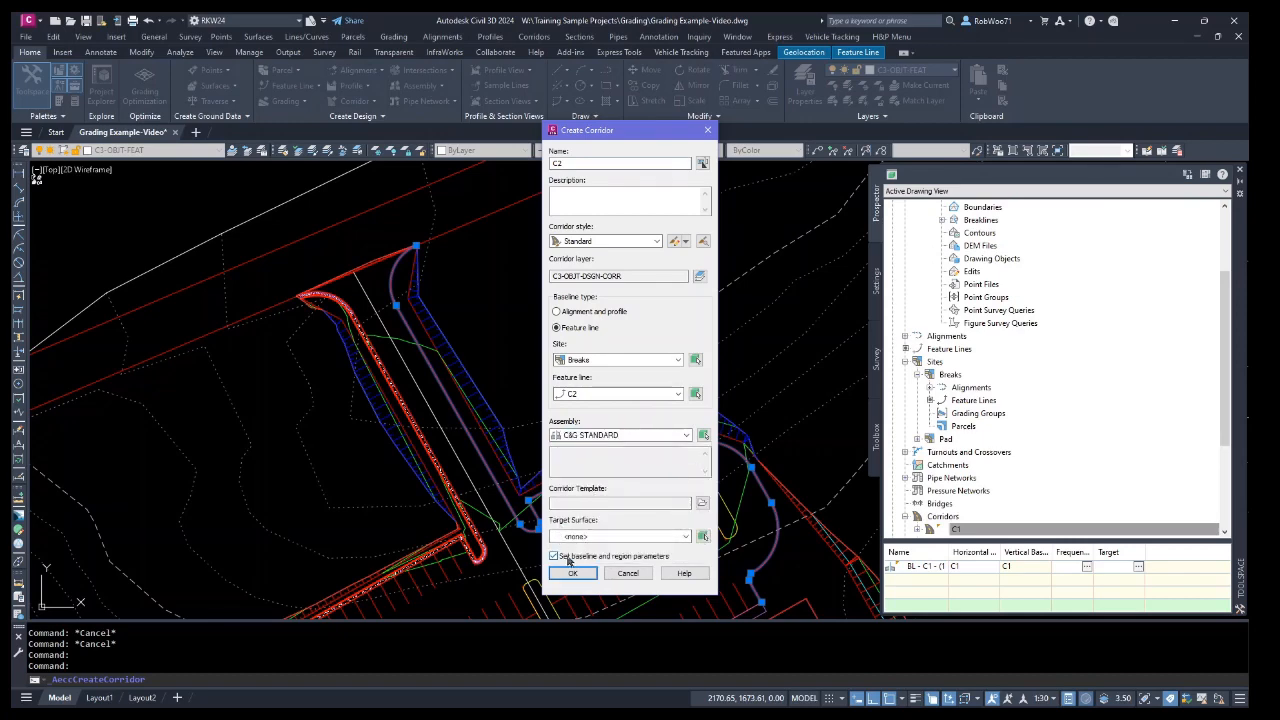
pyautogui.click(573, 574)
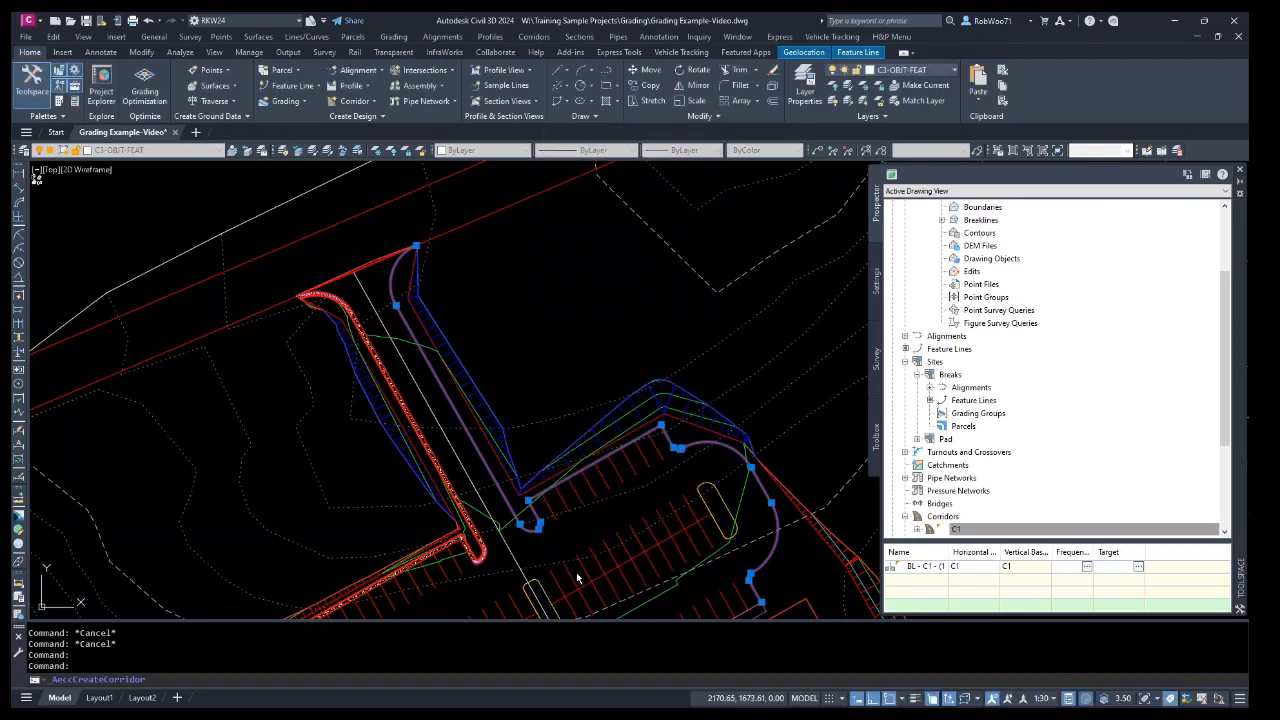
pyautogui.click(497, 390)
pyautogui.press('Escape')
pyautogui.press('Escape')
# Reverse the direction of feature line C2.
pyautogui.scroll(5, 391, 305)
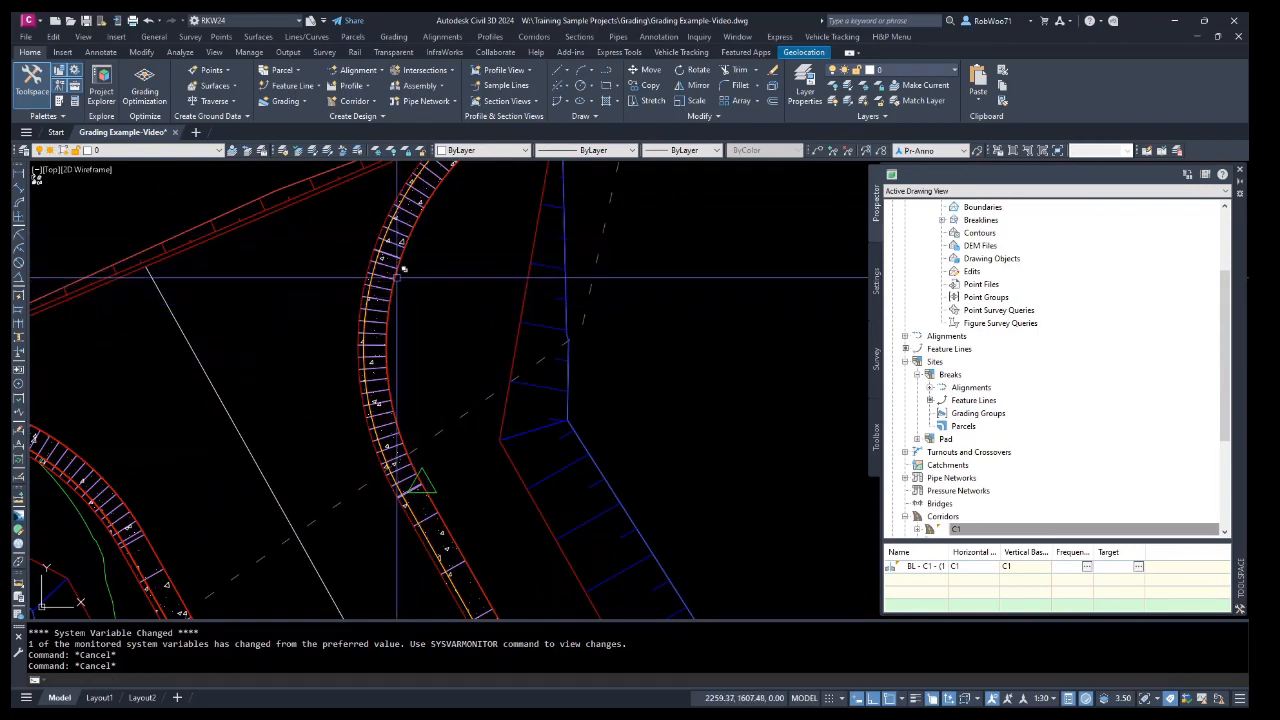
pyautogui.click(386, 273)
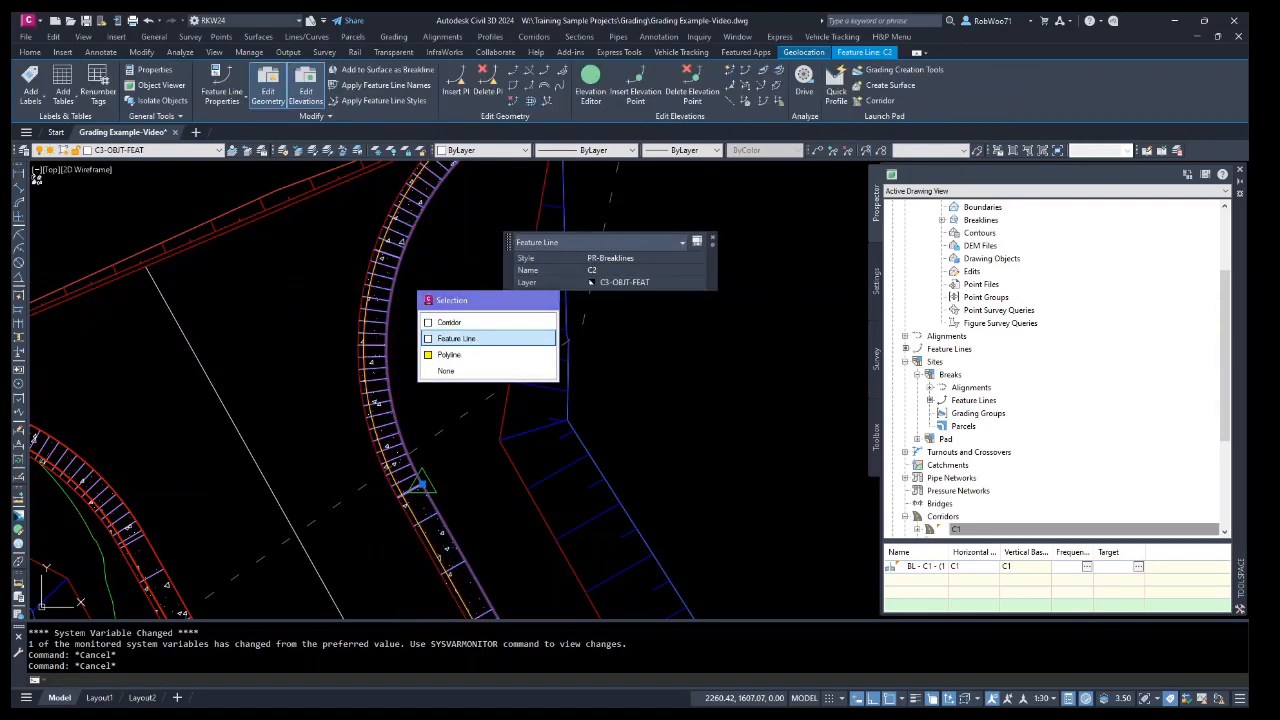
pyautogui.click(456, 338)
pyautogui.scroll(-2, 405, 320)
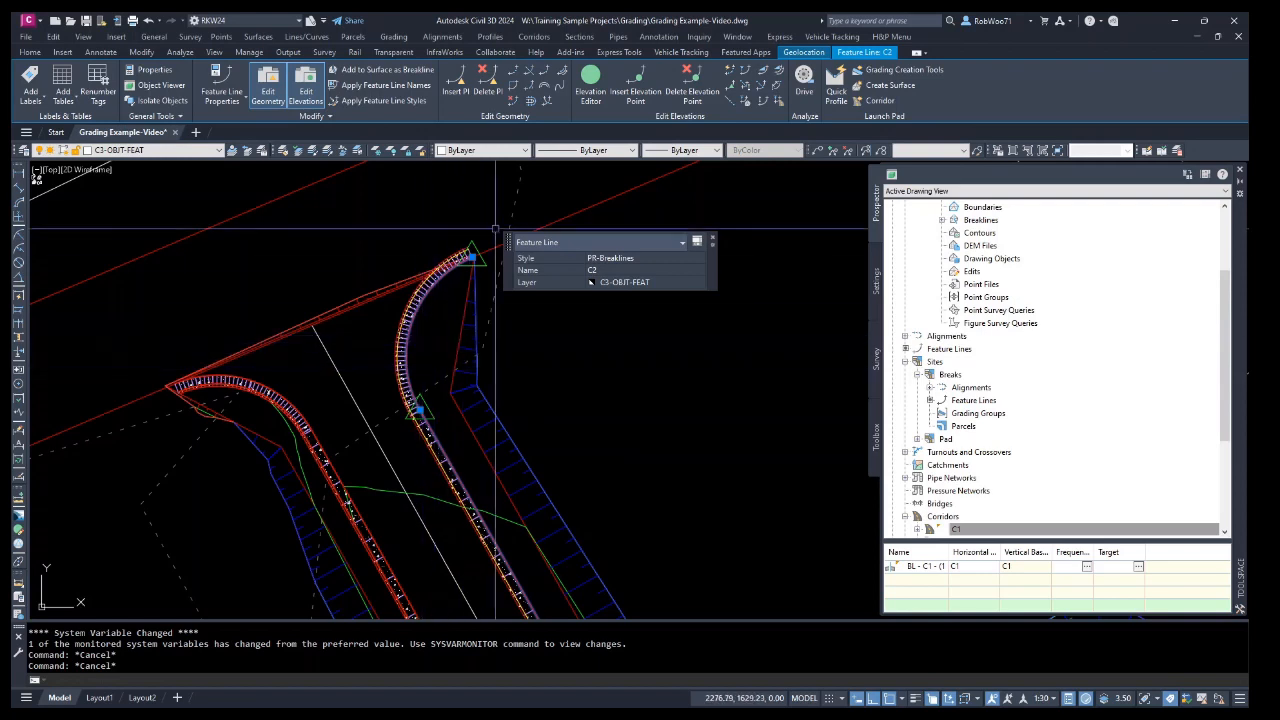
pyautogui.click(563, 68)
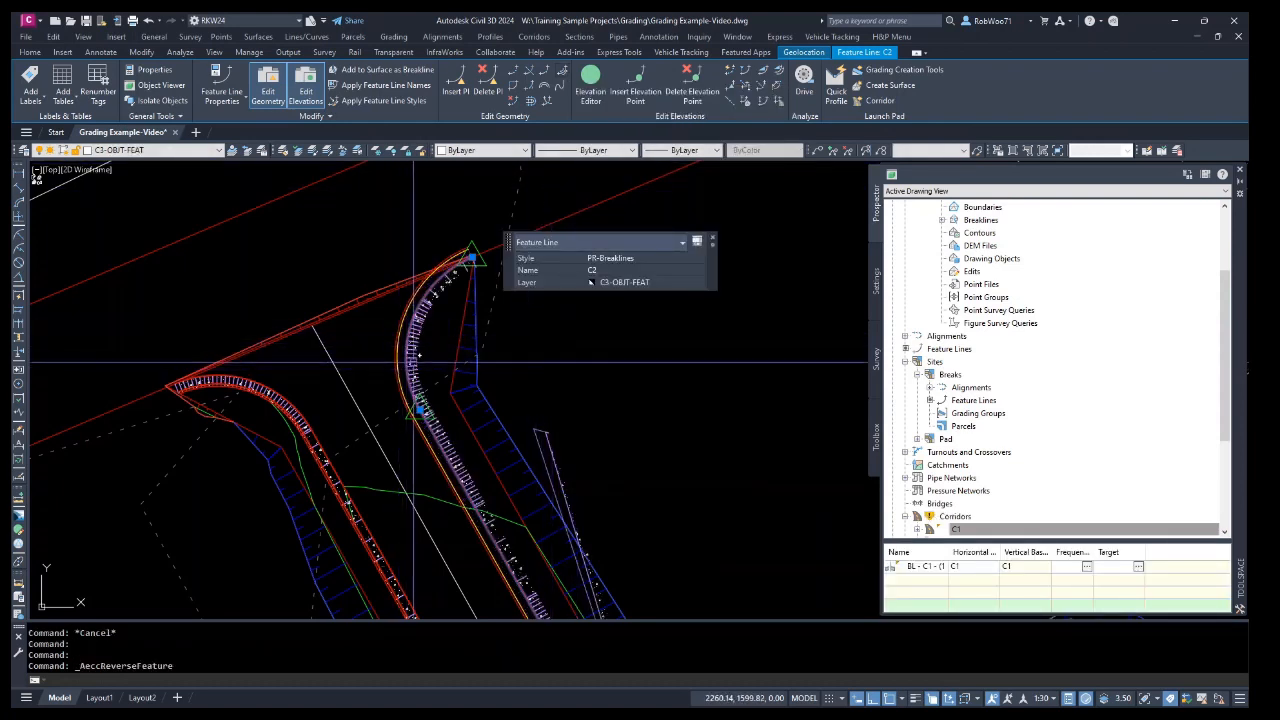
# Set corridor C2 to rebuild automatically.
pyautogui.scroll(-4, 950, 470)
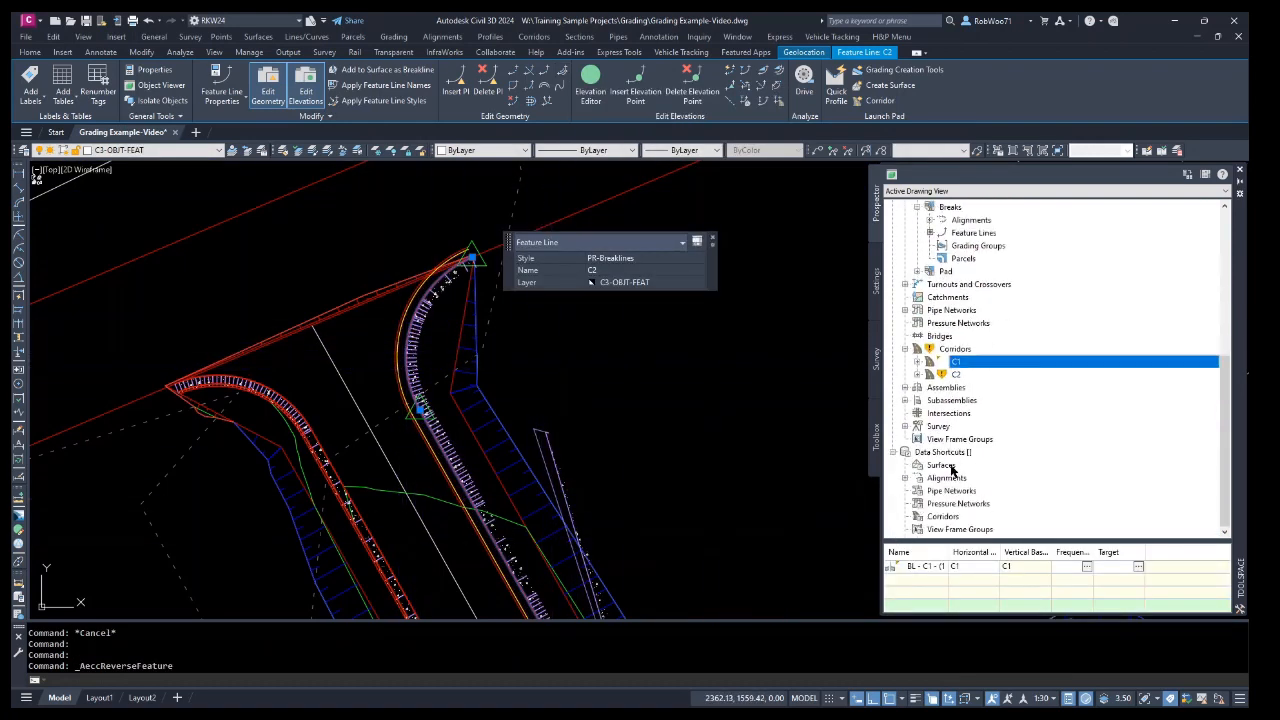
pyautogui.click(957, 374)
pyautogui.rightClick(972, 373)
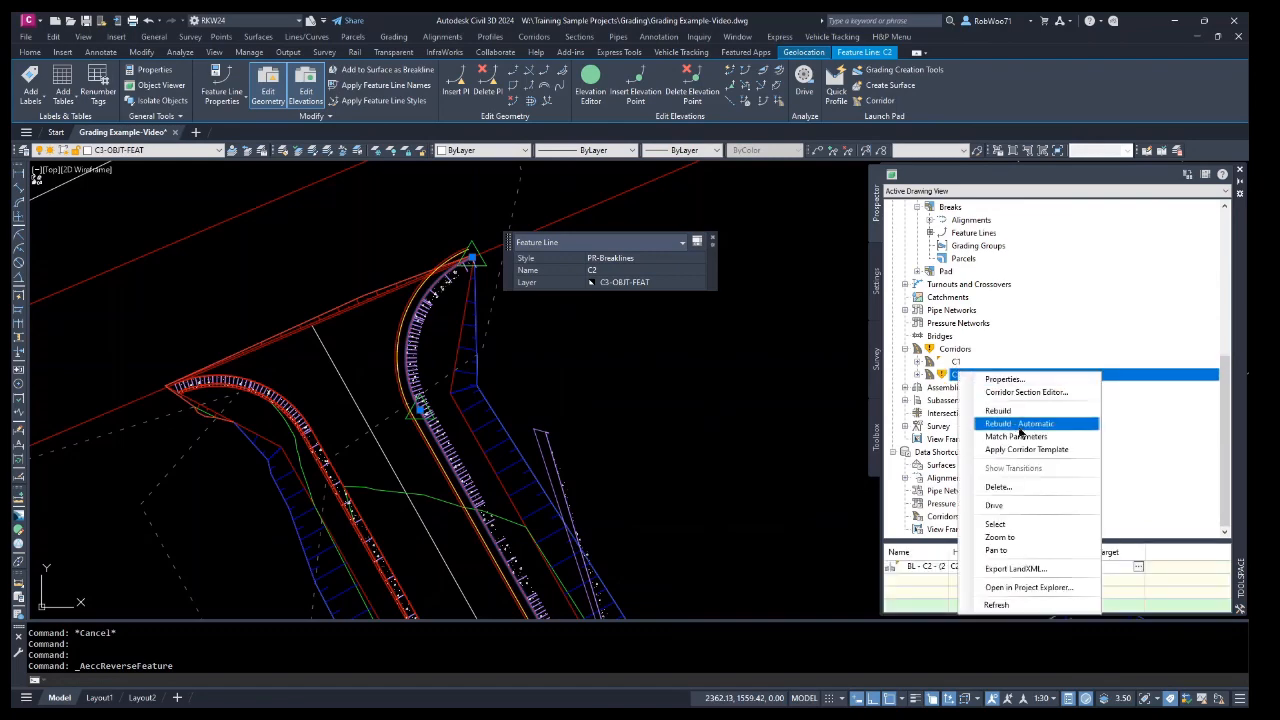
pyautogui.click(1020, 424)
pyautogui.press('Escape')
pyautogui.press('Escape')
pyautogui.press('Escape')
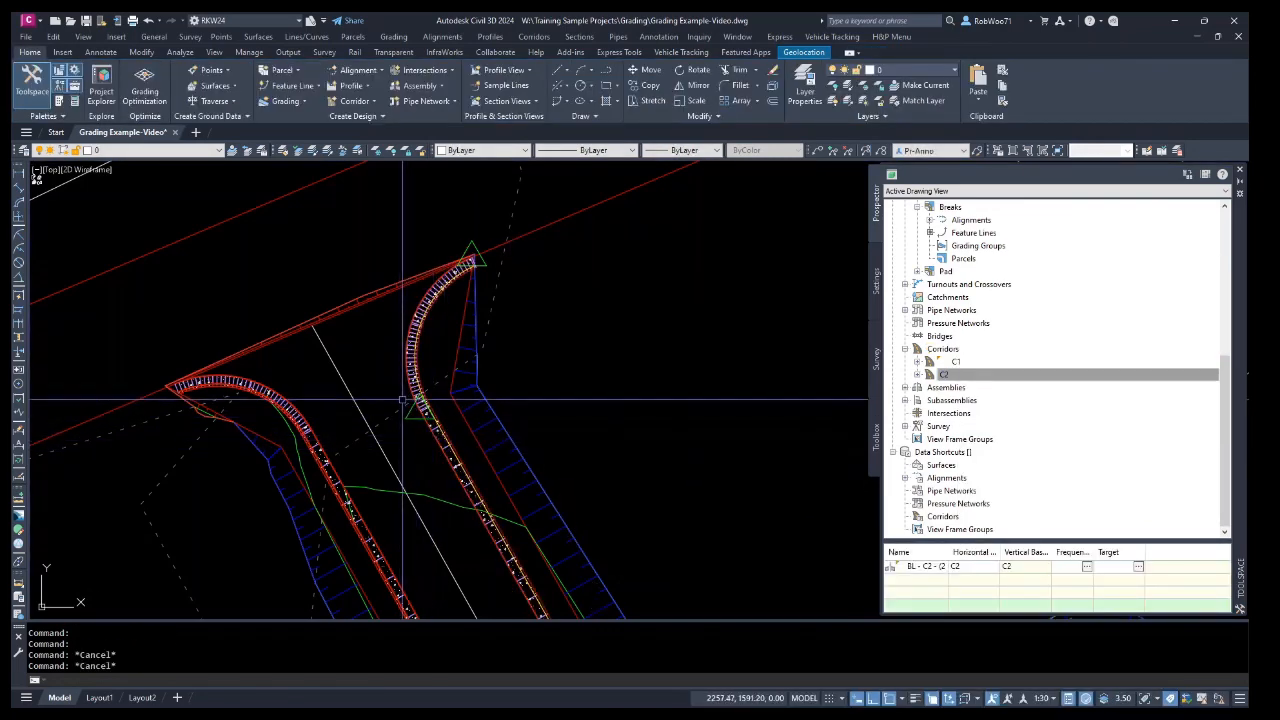
# Extract all feature lines from corridor C2.
pyautogui.scroll(3, 410, 384)
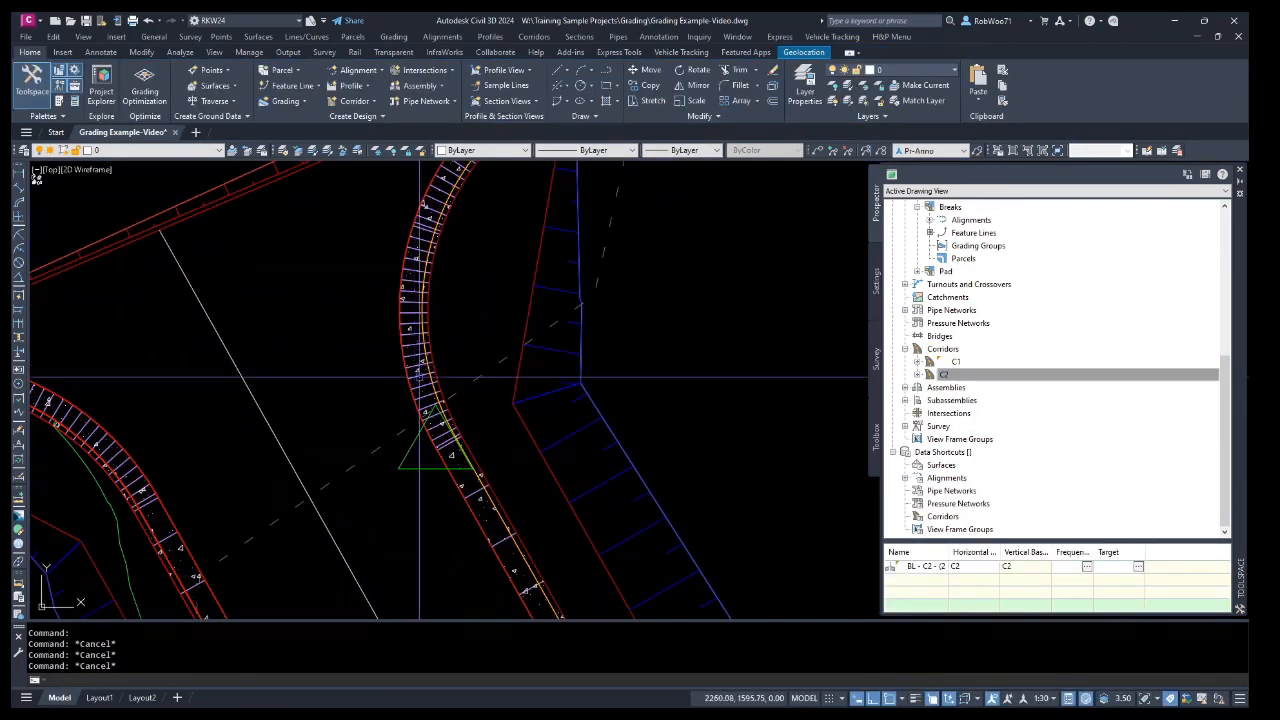
pyautogui.scroll(-2, 440, 456)
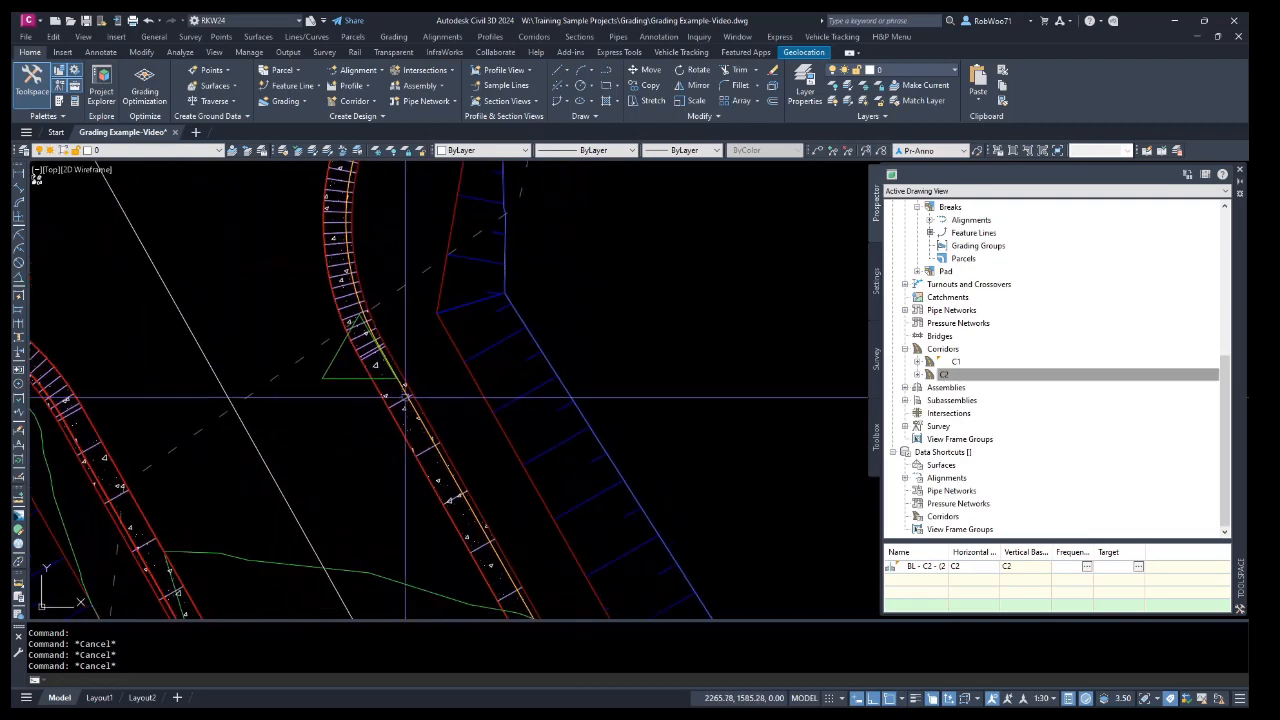
pyautogui.click(425, 422)
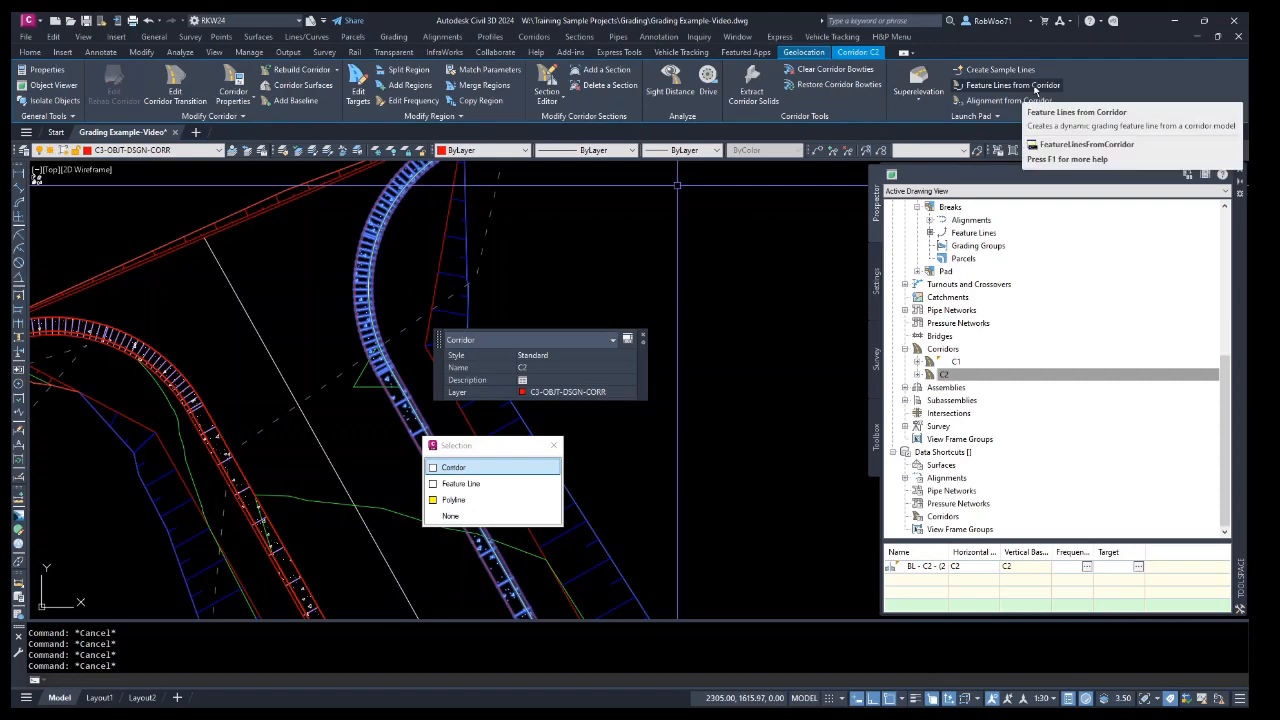
pyautogui.click(1035, 90)
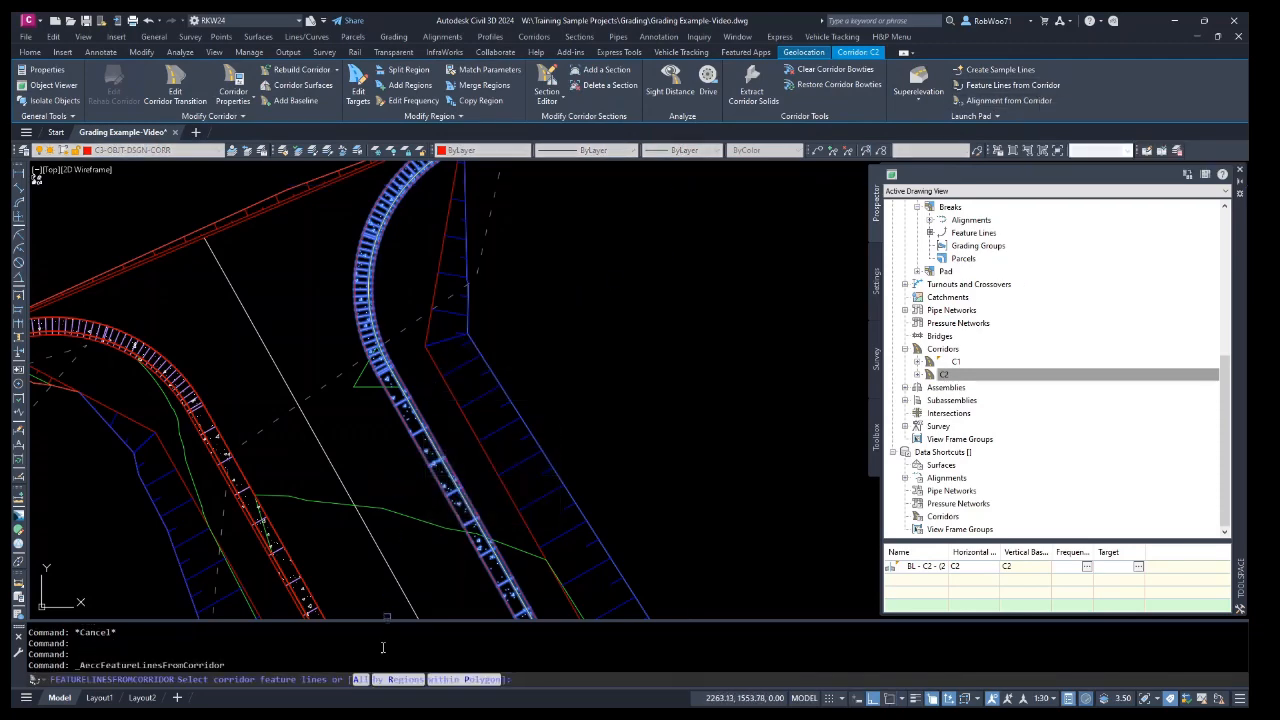
pyautogui.click(362, 679)
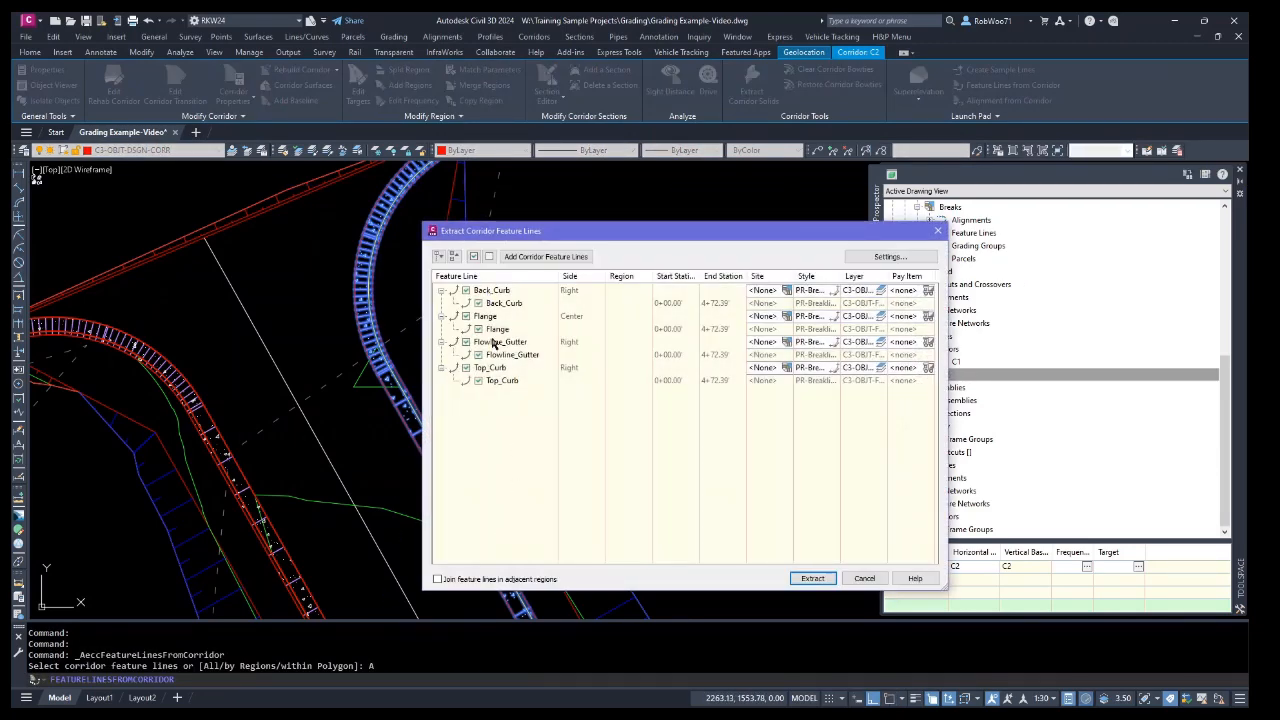
pyautogui.click(815, 579)
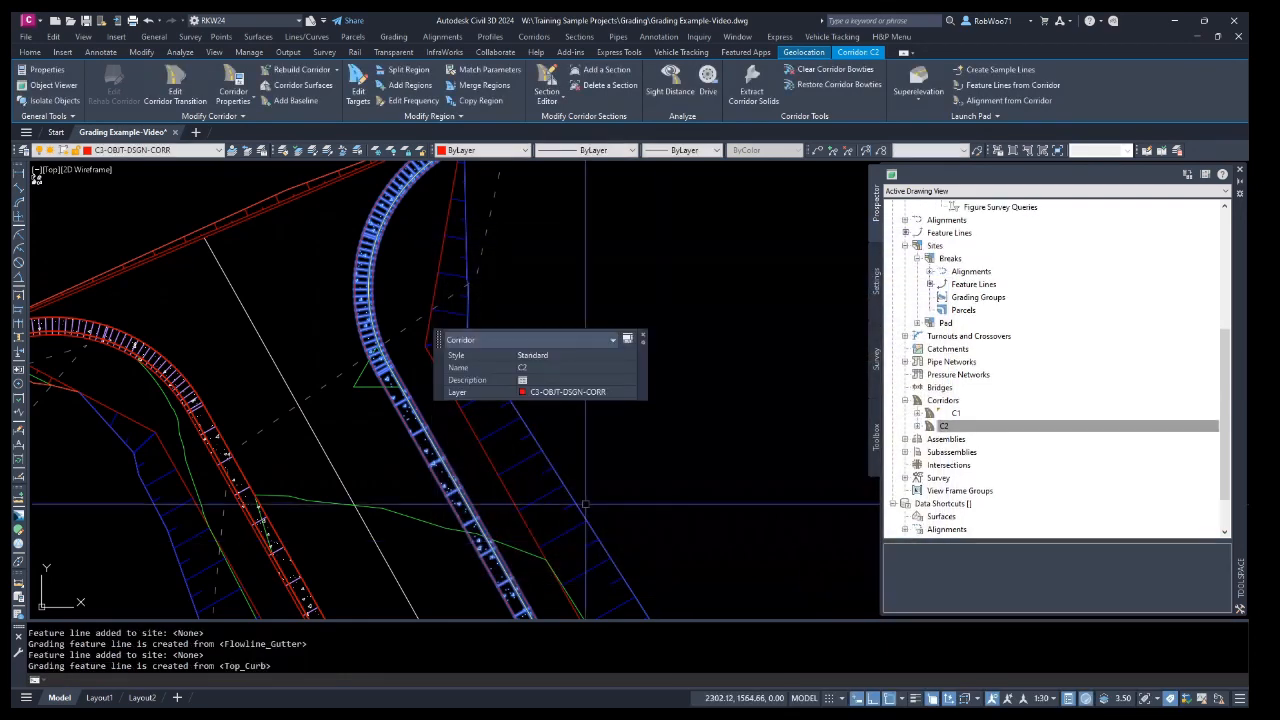
pyautogui.press('Escape')
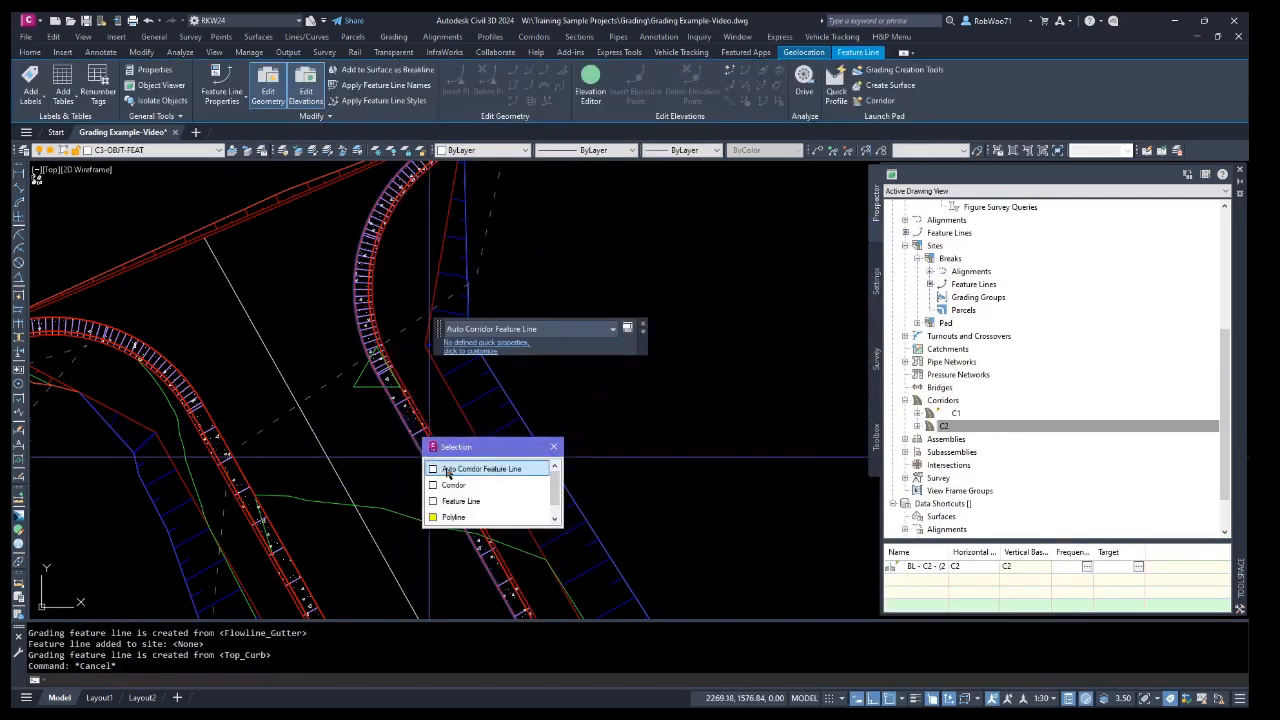
# Select all of corridor C2's extracted feature lines and add them to the Pad surface as breaklines described C2.
pyautogui.click(470, 469)
pyautogui.rightClick(576, 398)
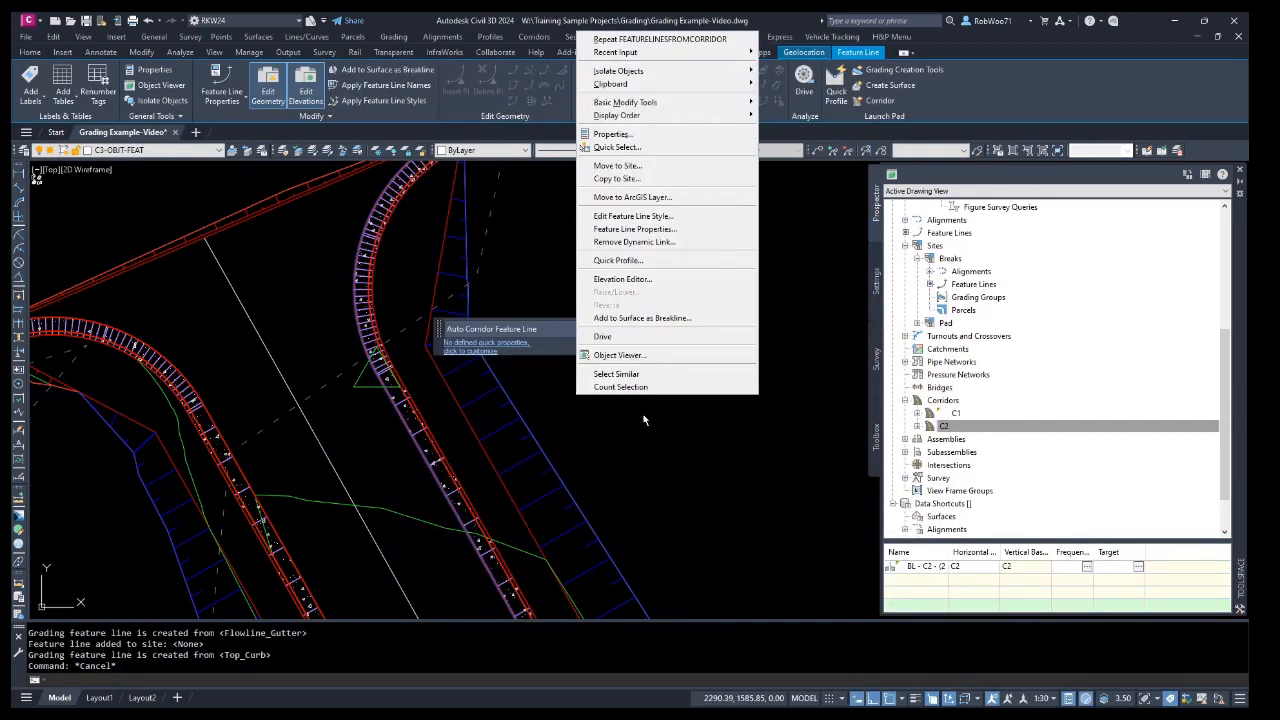
pyautogui.click(654, 375)
pyautogui.scroll(-3, 313, 517)
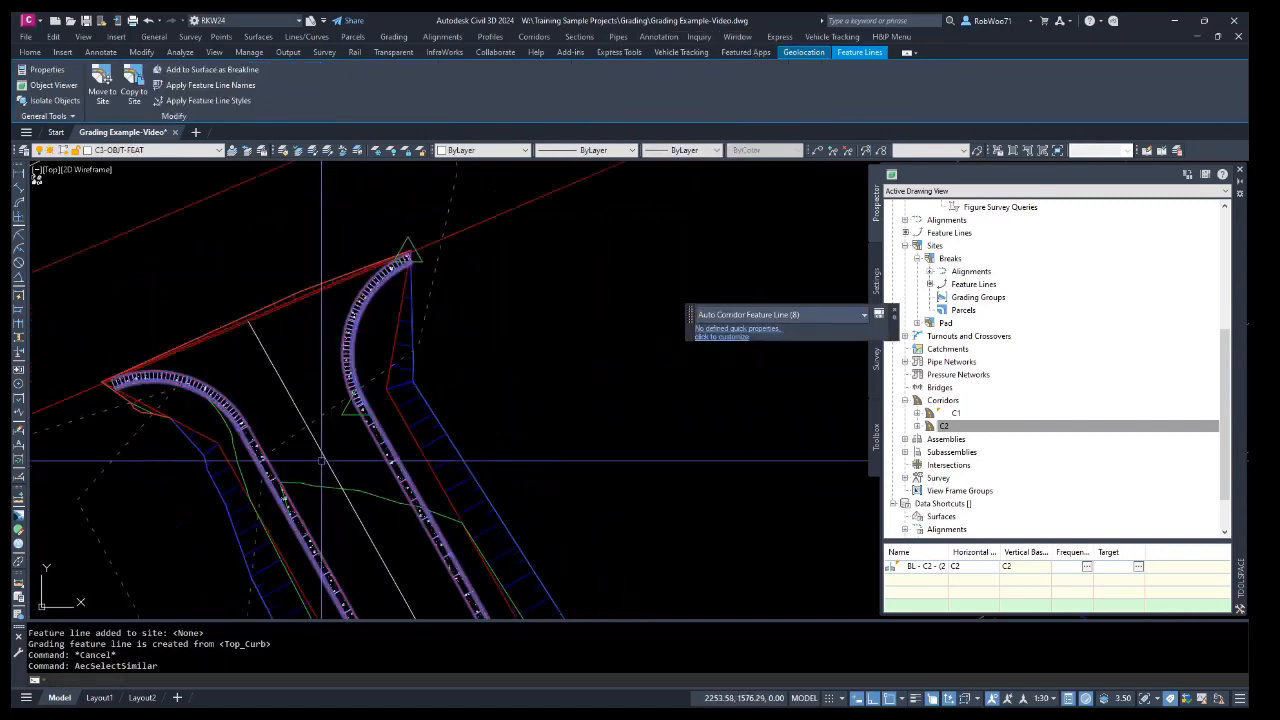
pyautogui.scroll(6, 313, 517)
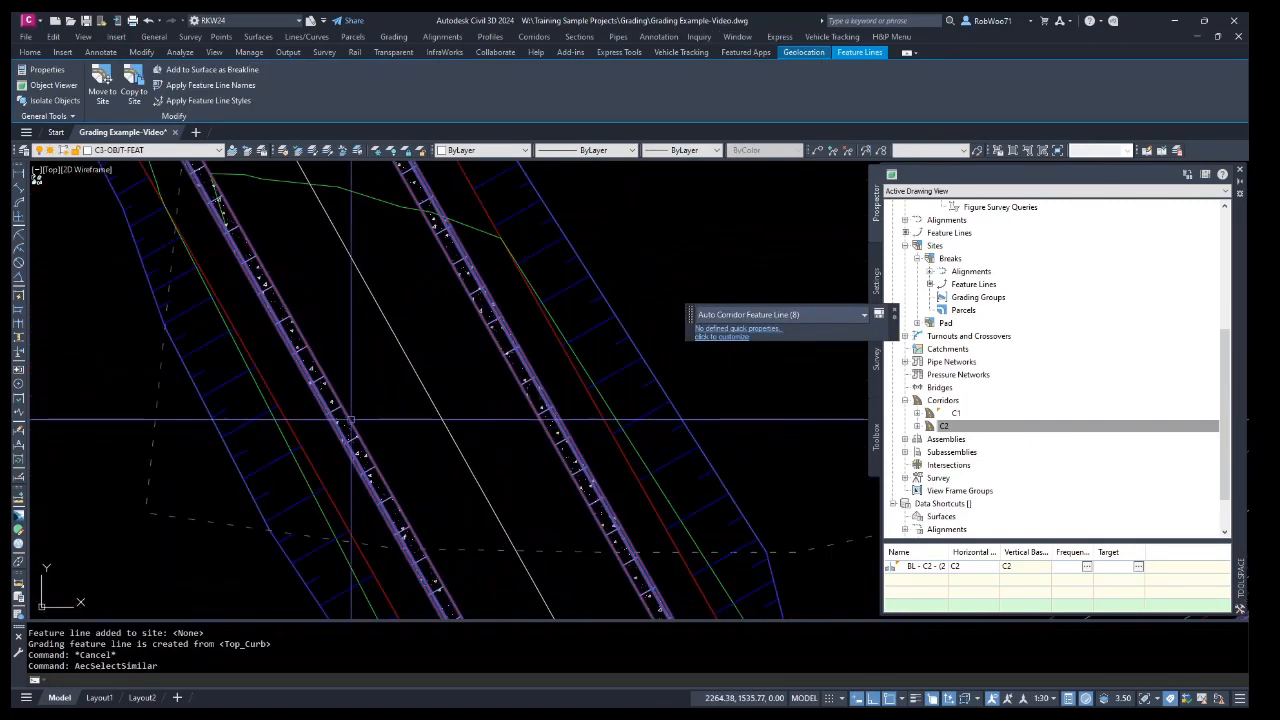
pyautogui.click(365, 408)
pyautogui.scroll(-3, 415, 438)
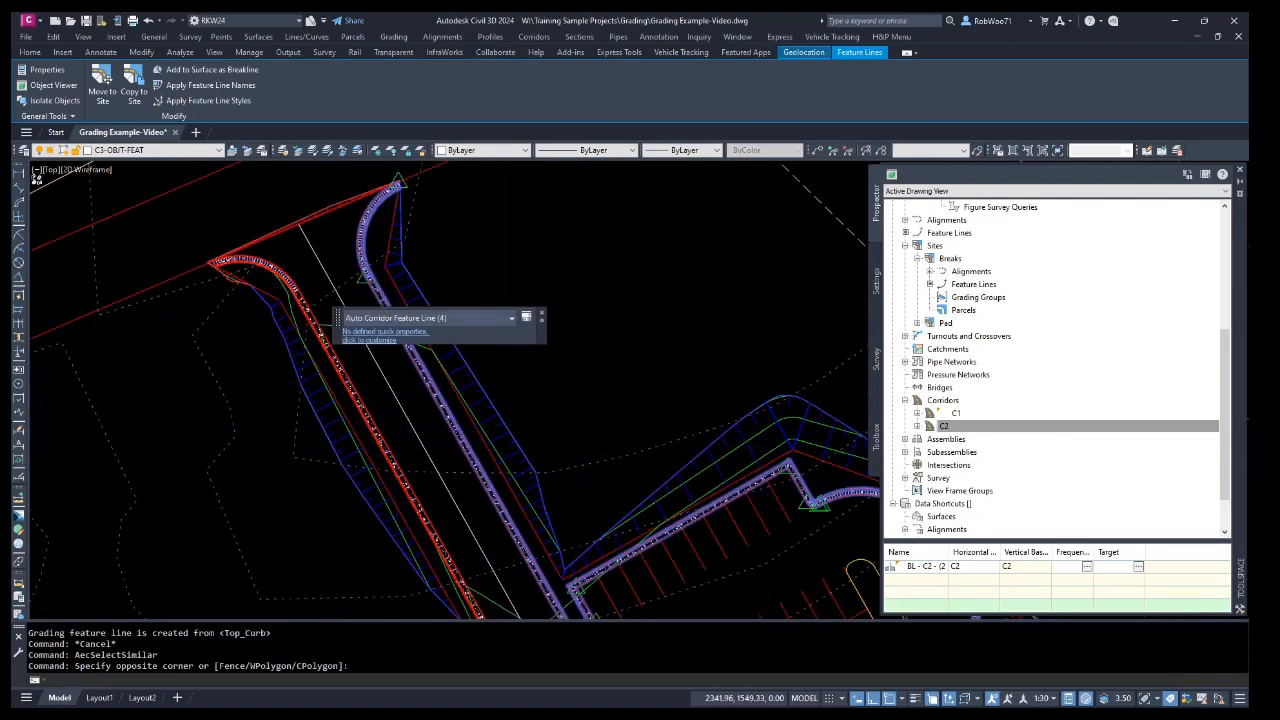
pyautogui.scroll(-3, 500, 417)
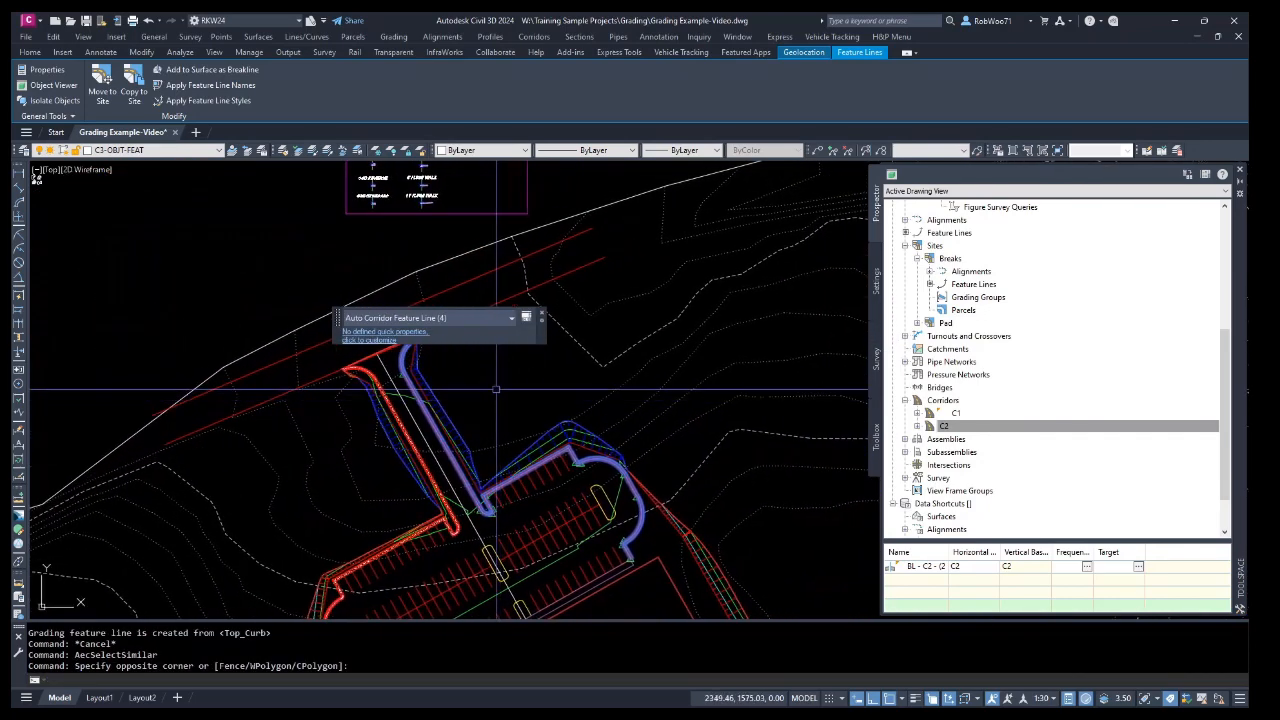
pyautogui.rightClick(498, 390)
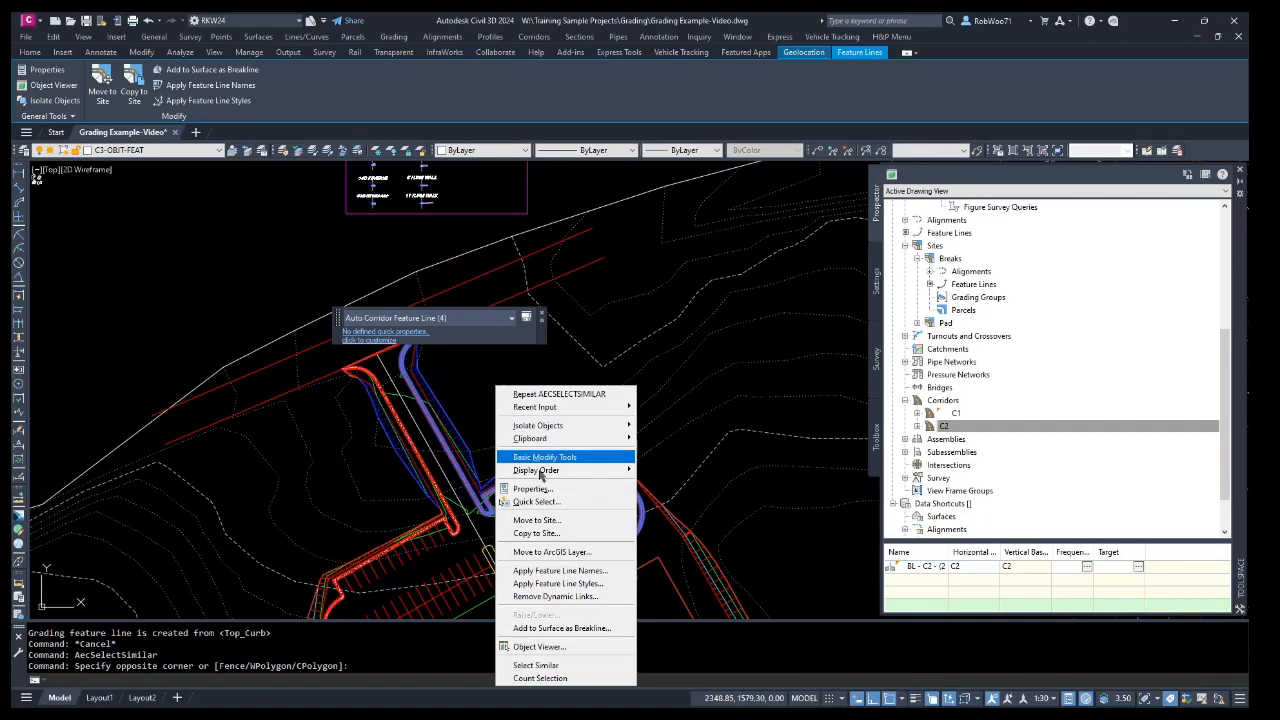
pyautogui.click(543, 628)
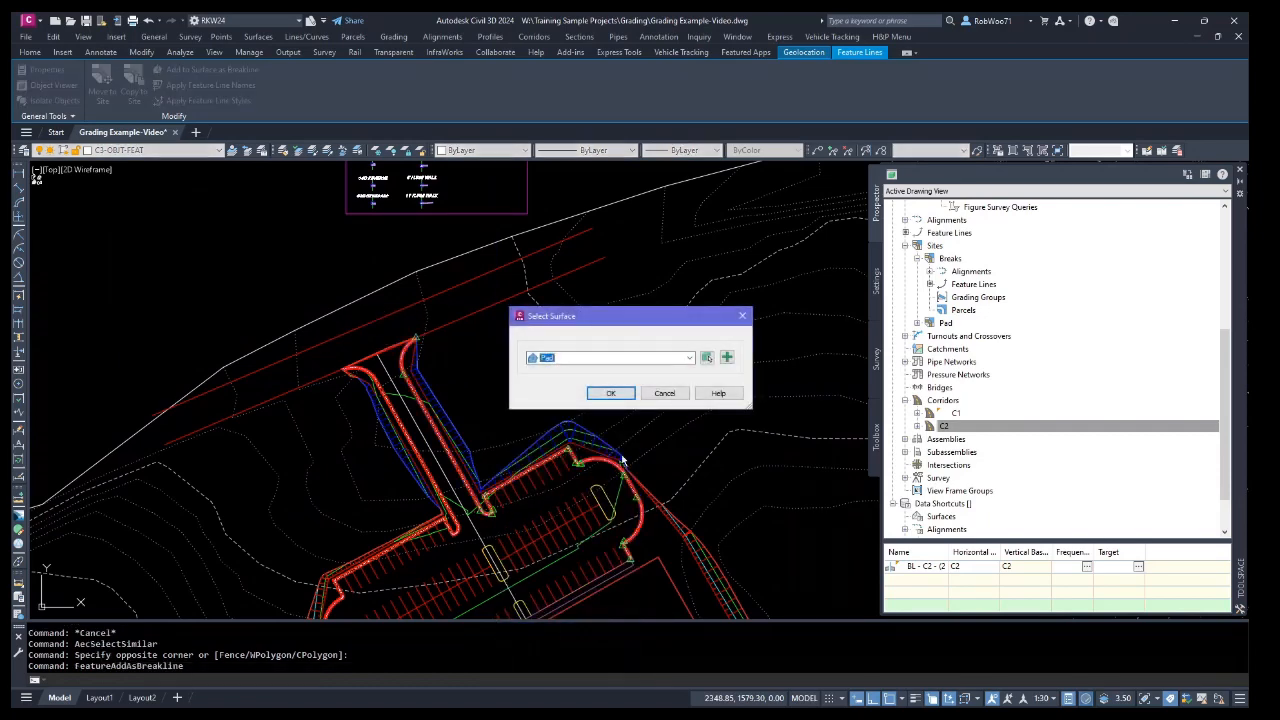
pyautogui.click(611, 393)
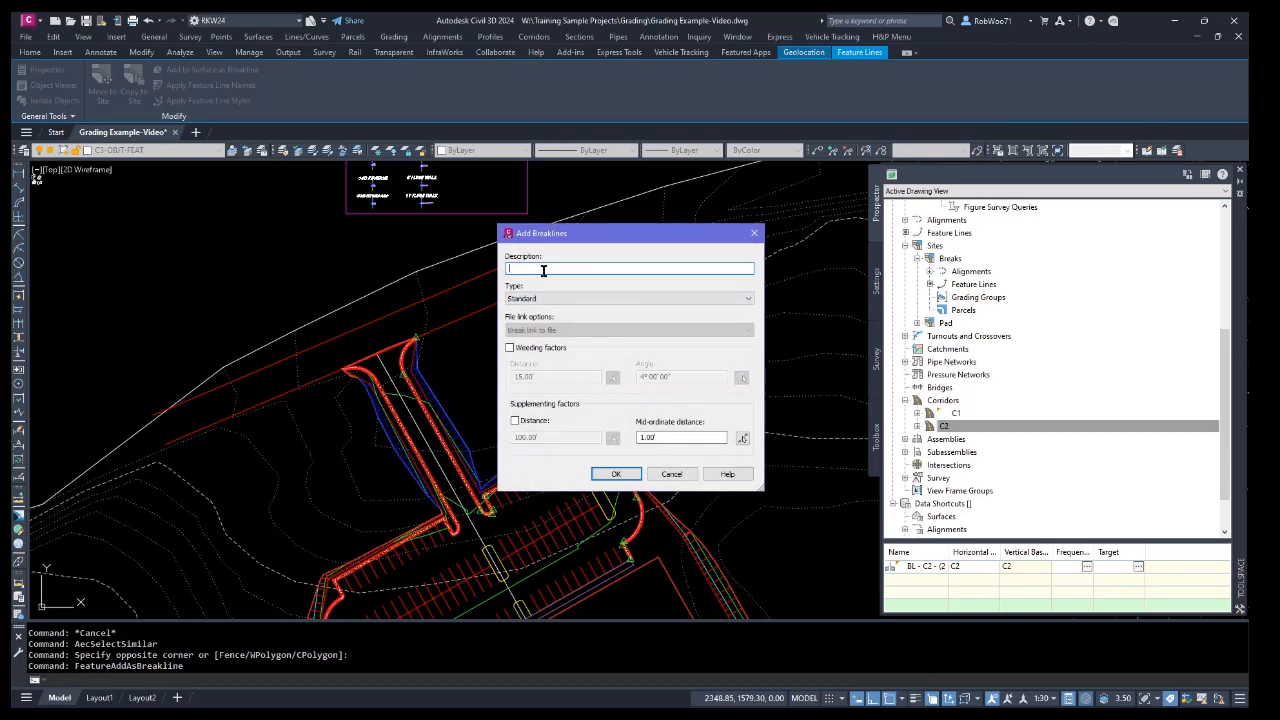
pyautogui.click(617, 474)
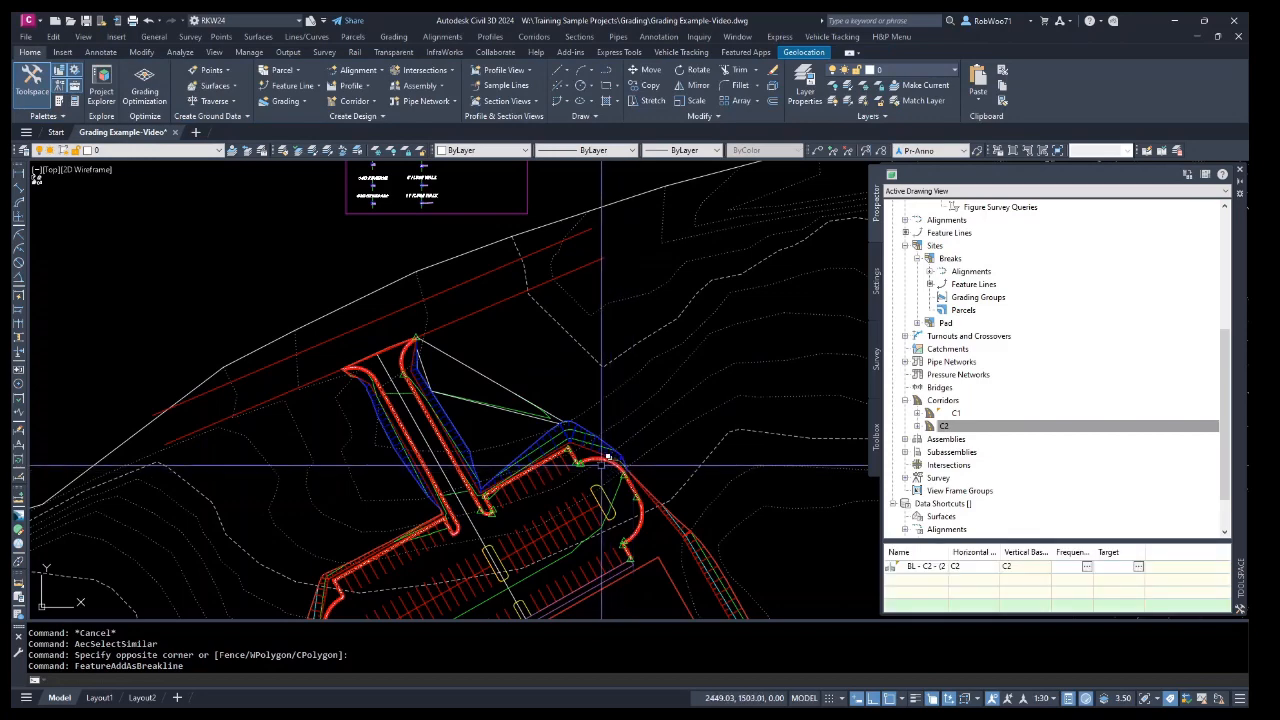
# Set the Pad surface style to Contours Points and Triangles.
pyautogui.scroll(2, 487, 428)
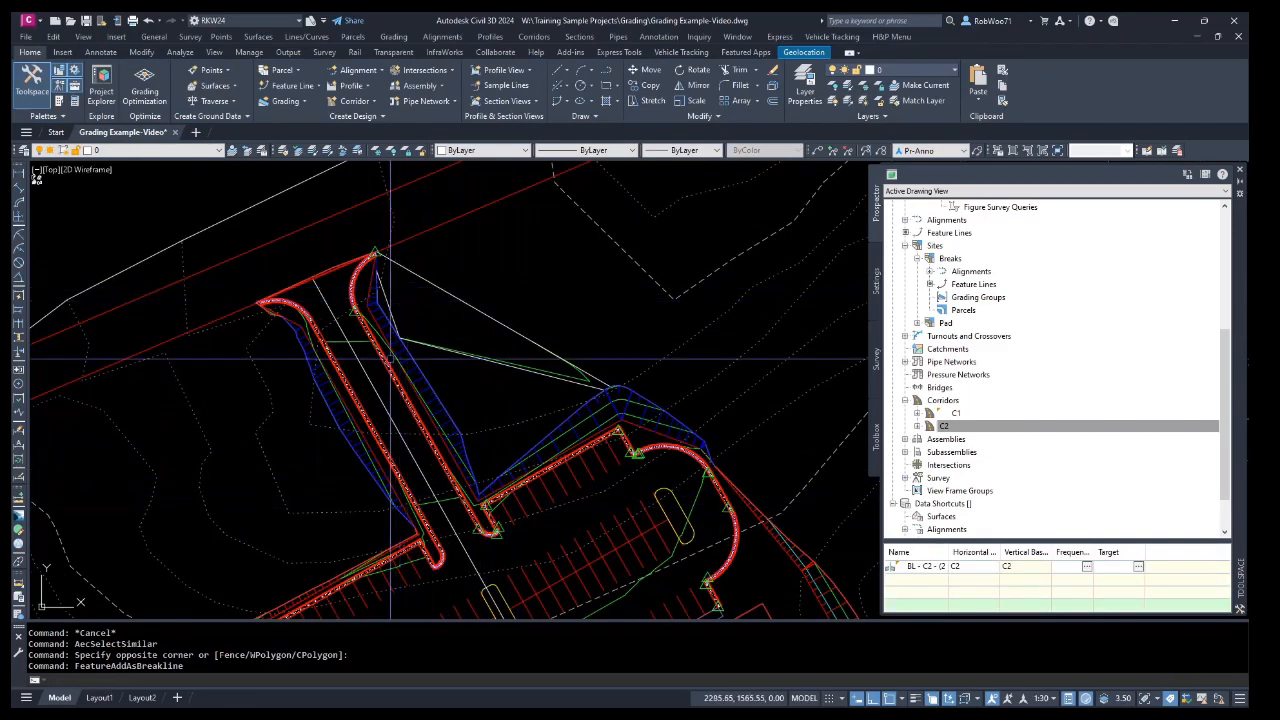
pyautogui.click(543, 313)
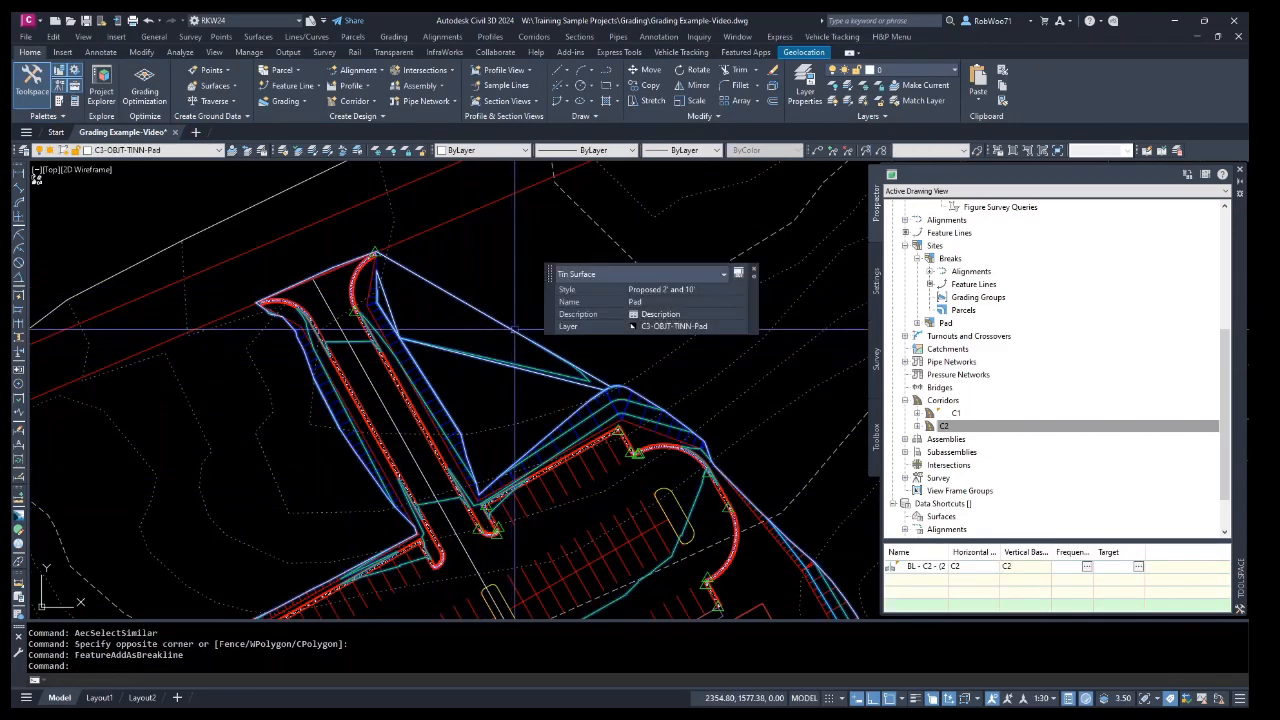
pyautogui.click(720, 290)
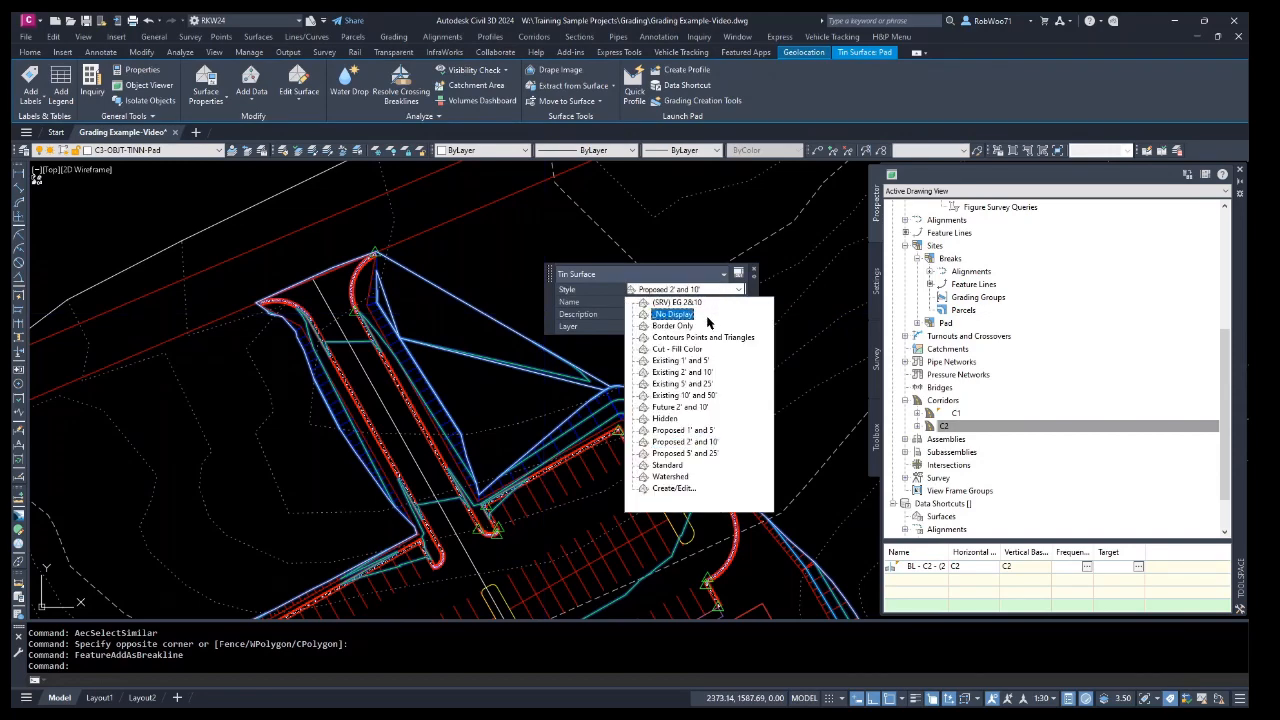
pyautogui.click(702, 338)
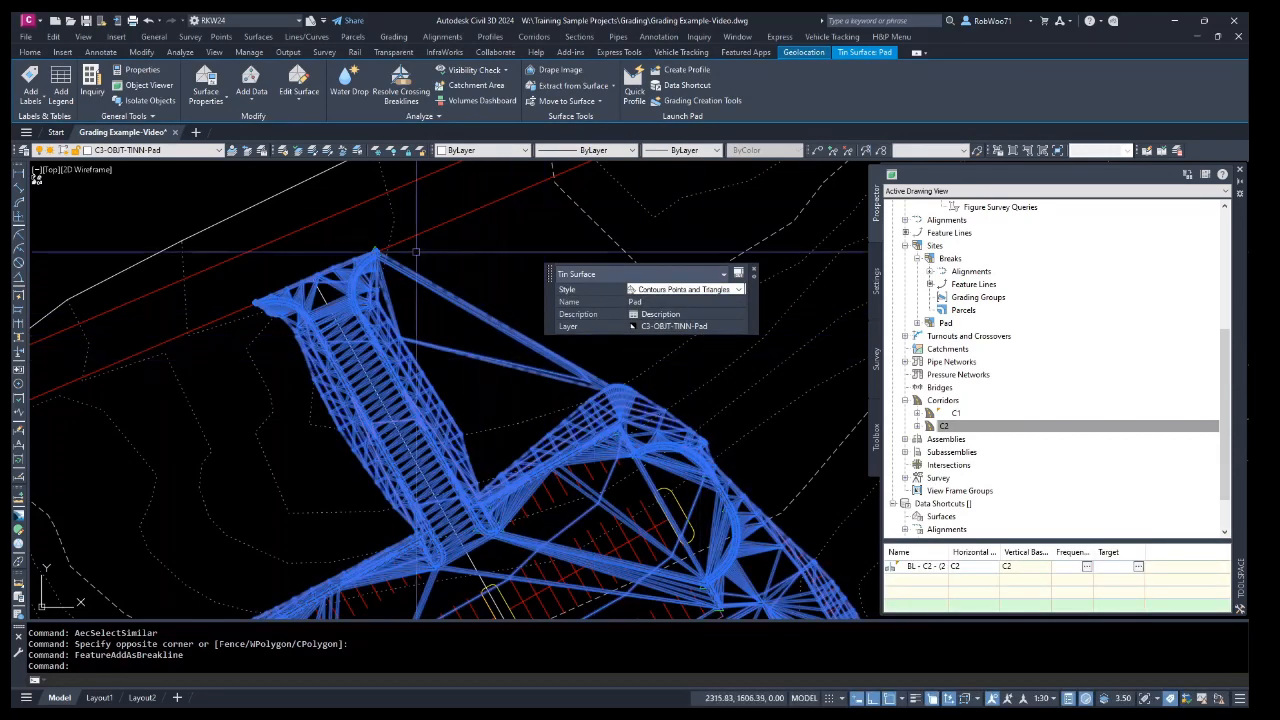
# Delete the unwanted long triangle edges from the Pad surface around the entrance curbs.
pyautogui.click(300, 96)
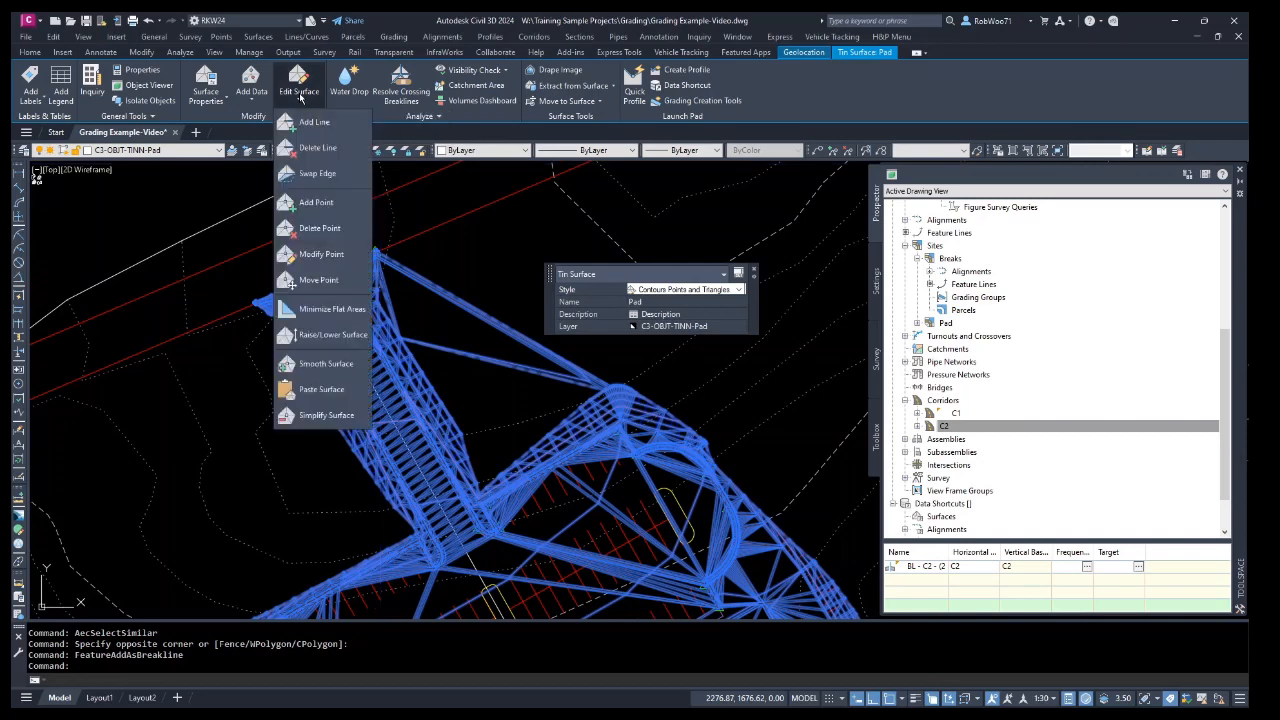
pyautogui.click(325, 151)
pyautogui.click(528, 357)
pyautogui.click(495, 310)
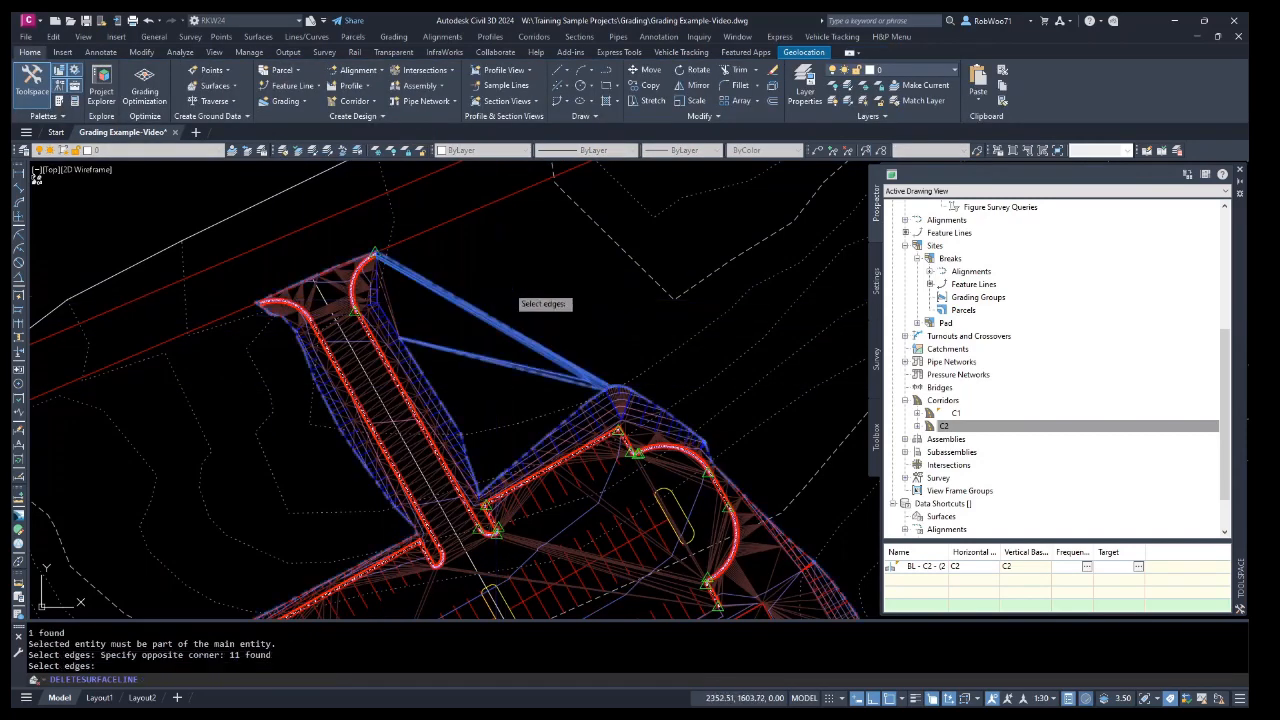
pyautogui.press('Return')
pyautogui.scroll(5, 389, 295)
pyautogui.click(404, 328)
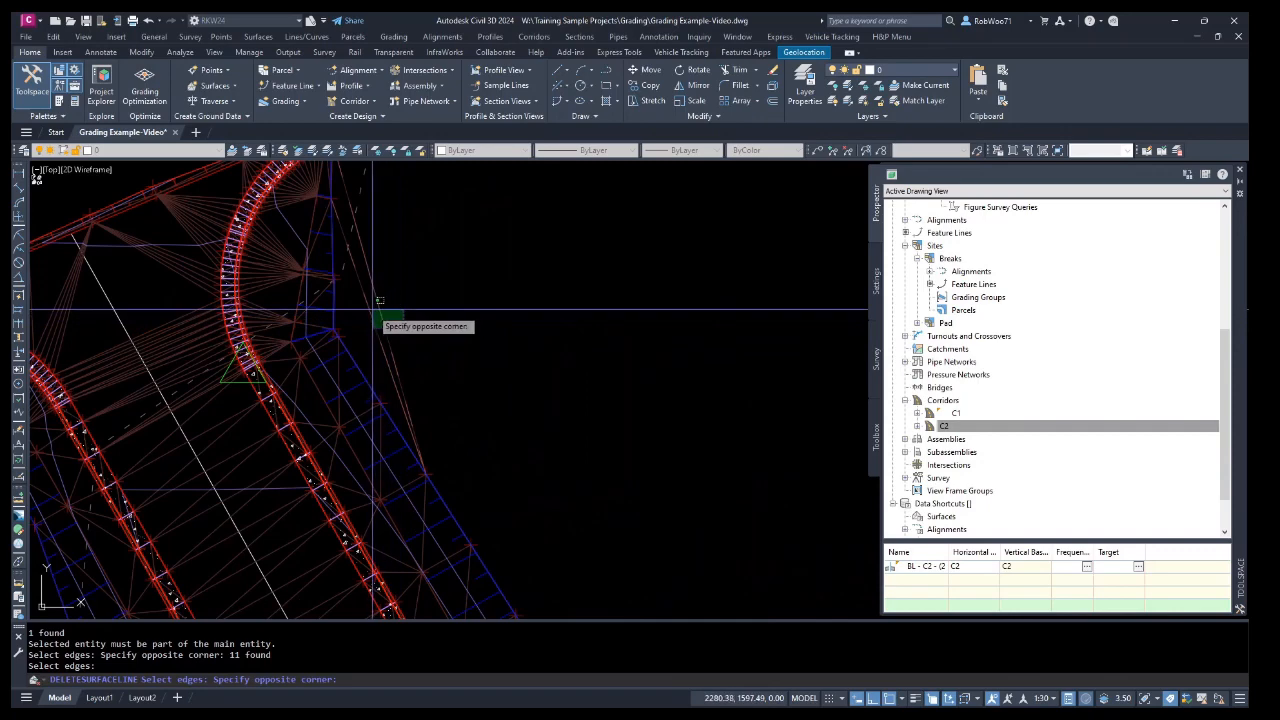
pyautogui.click(372, 310)
pyautogui.press('Escape')
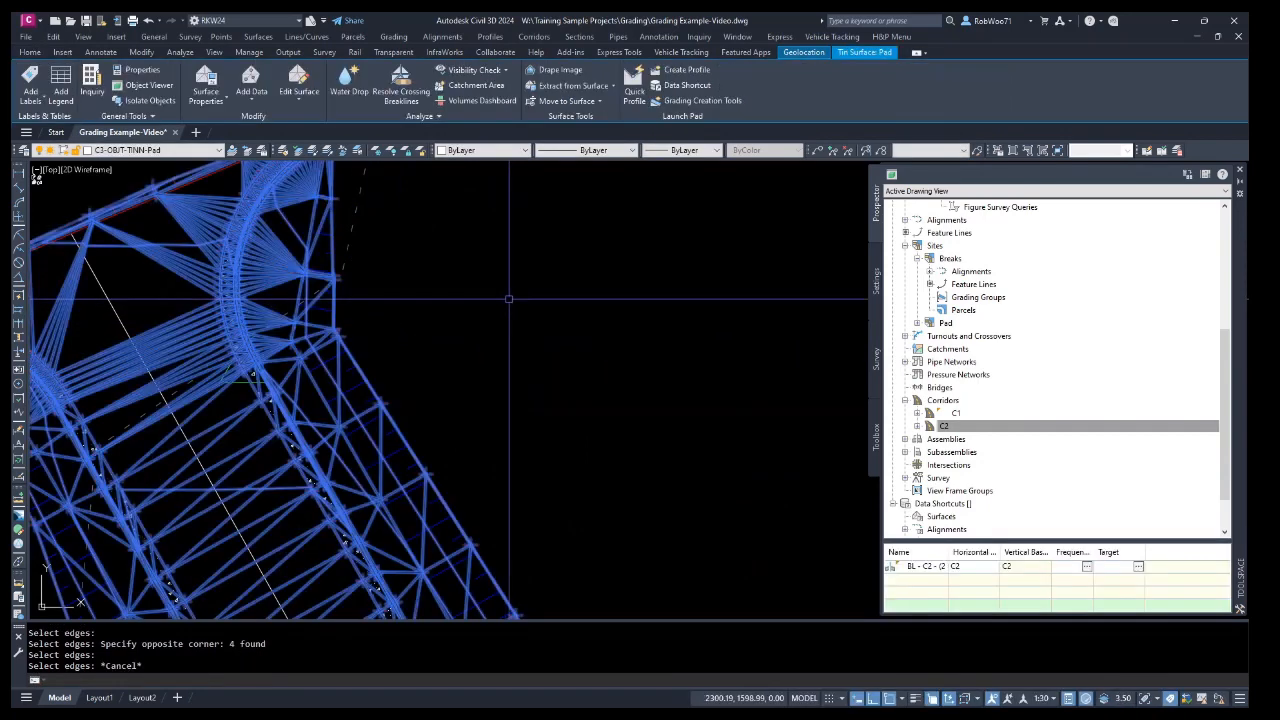
# Inspect the Pad surface in 3D with the Object Viewer.
pyautogui.scroll(-5, 511, 300)
pyautogui.rightClick(477, 471)
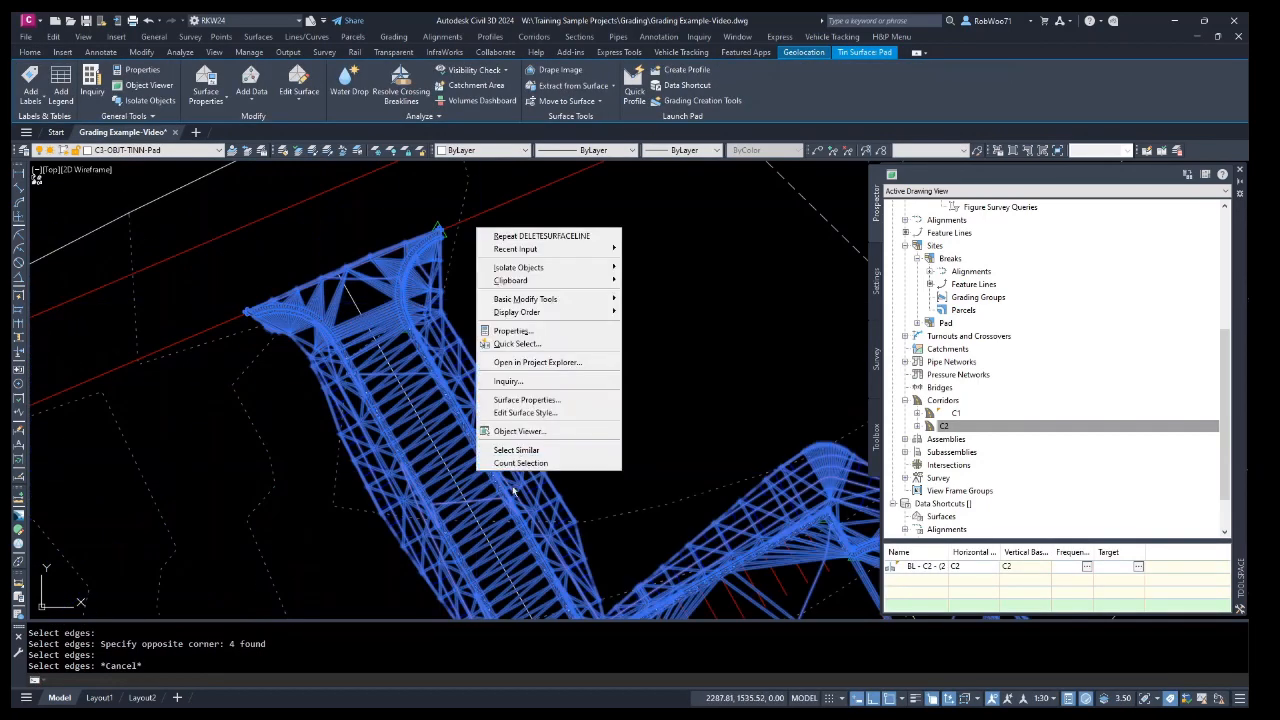
pyautogui.click(519, 431)
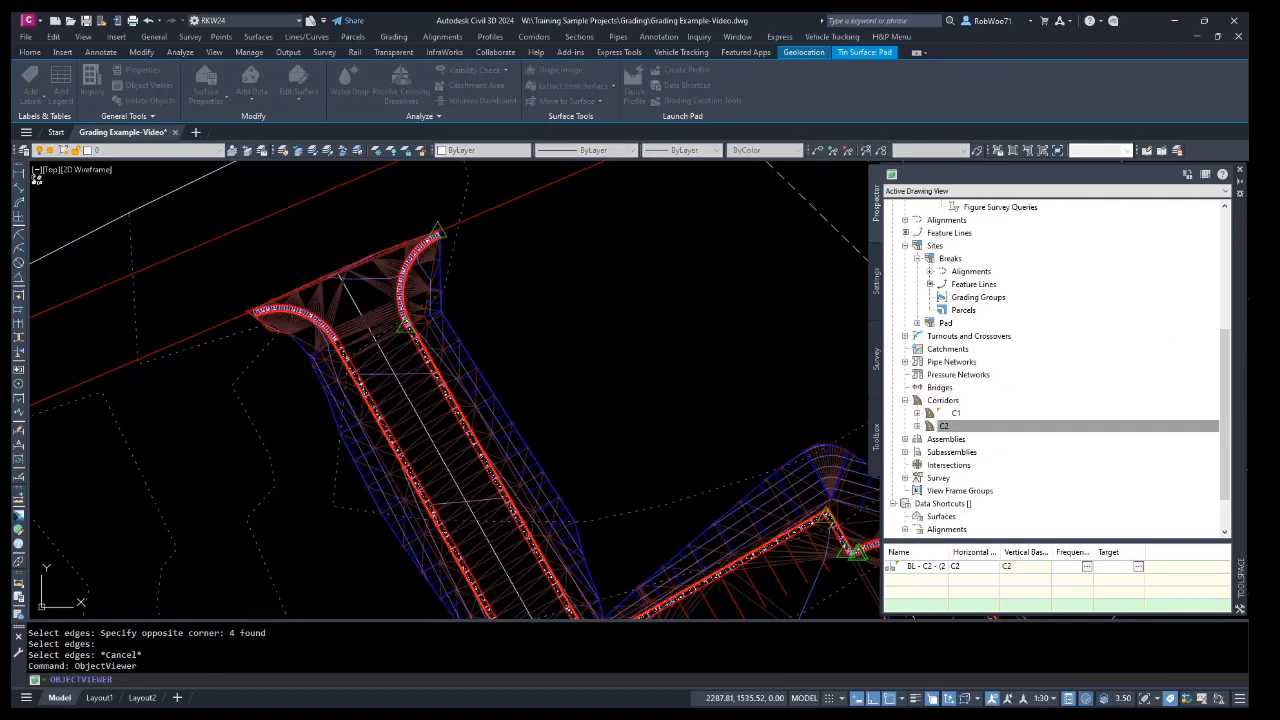
pyautogui.moveTo(1231, 187); pyautogui.dragTo(620, 151)
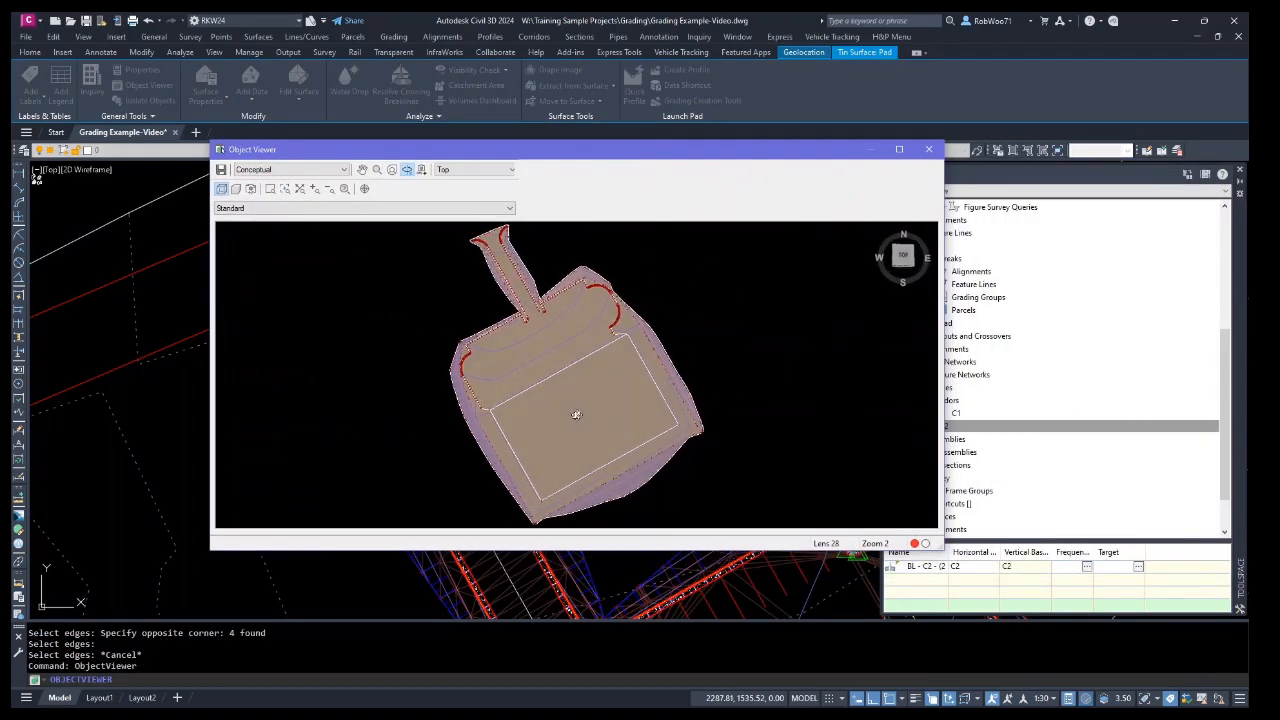
pyautogui.moveTo(577, 415); pyautogui.dragTo(586, 387)
pyautogui.scroll(8, 547, 362)
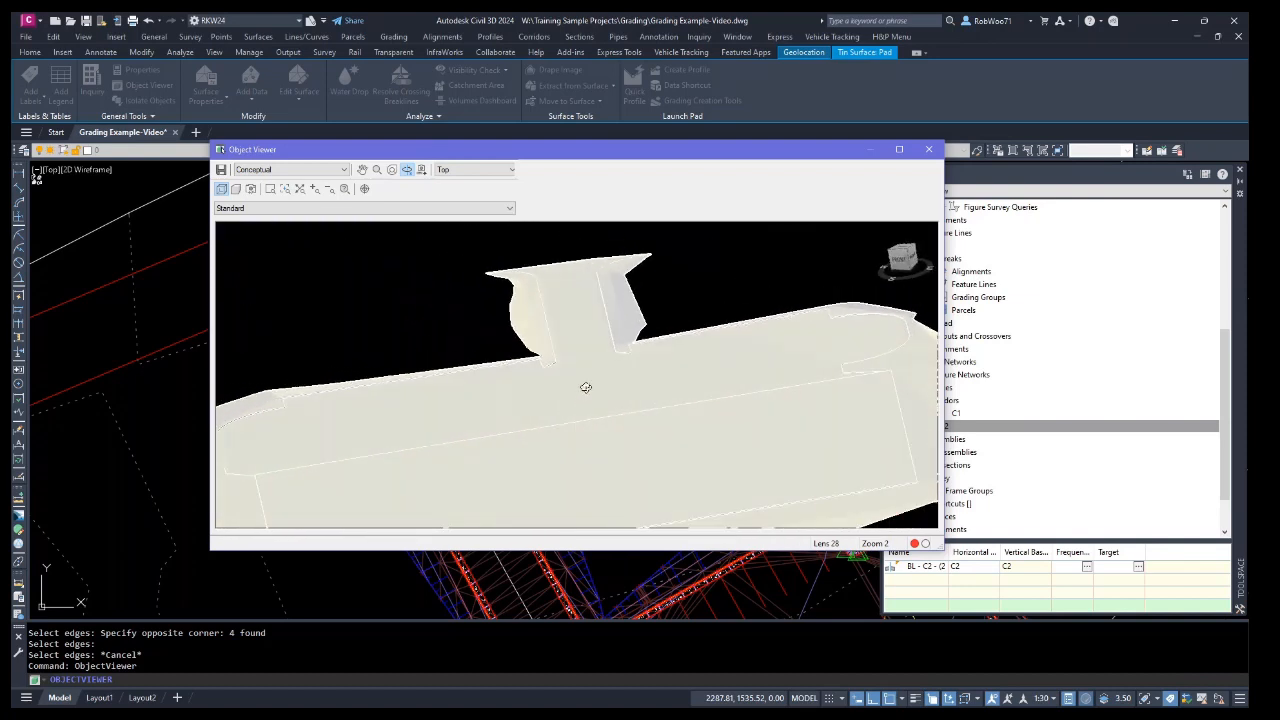
pyautogui.moveTo(613, 437); pyautogui.dragTo(634, 414)
pyautogui.rightClick(634, 414)
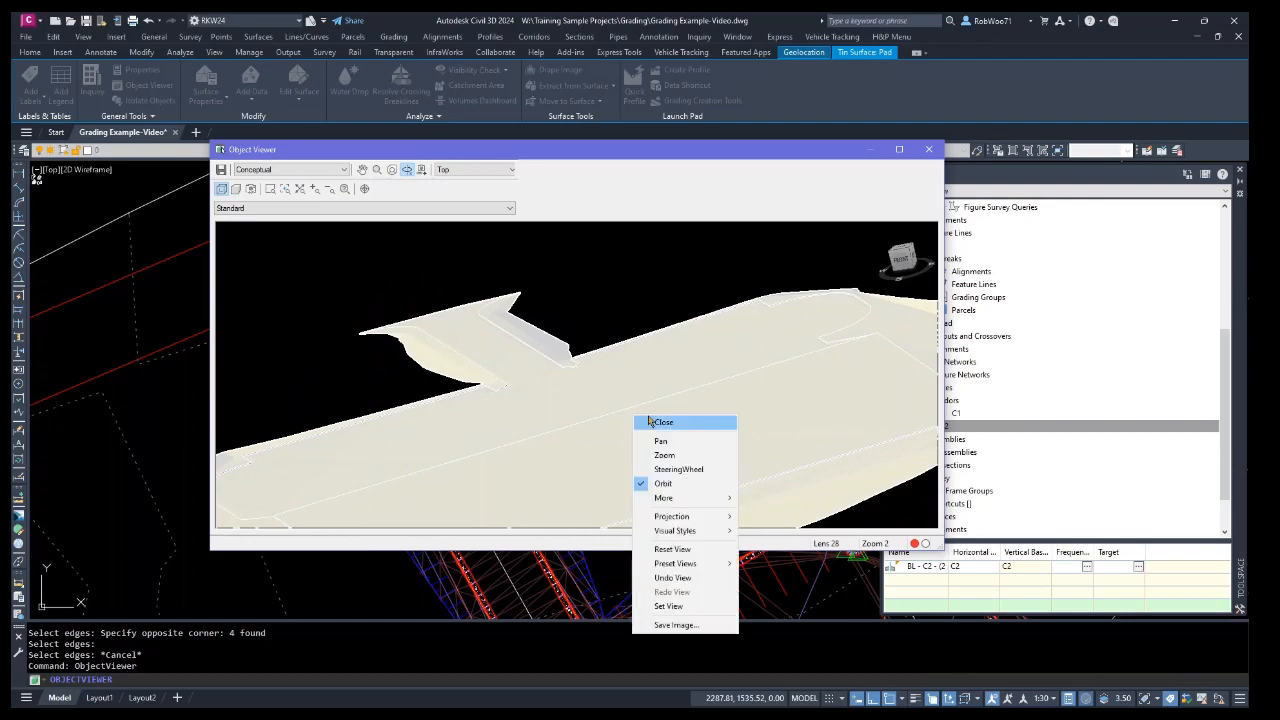
pyautogui.click(650, 422)
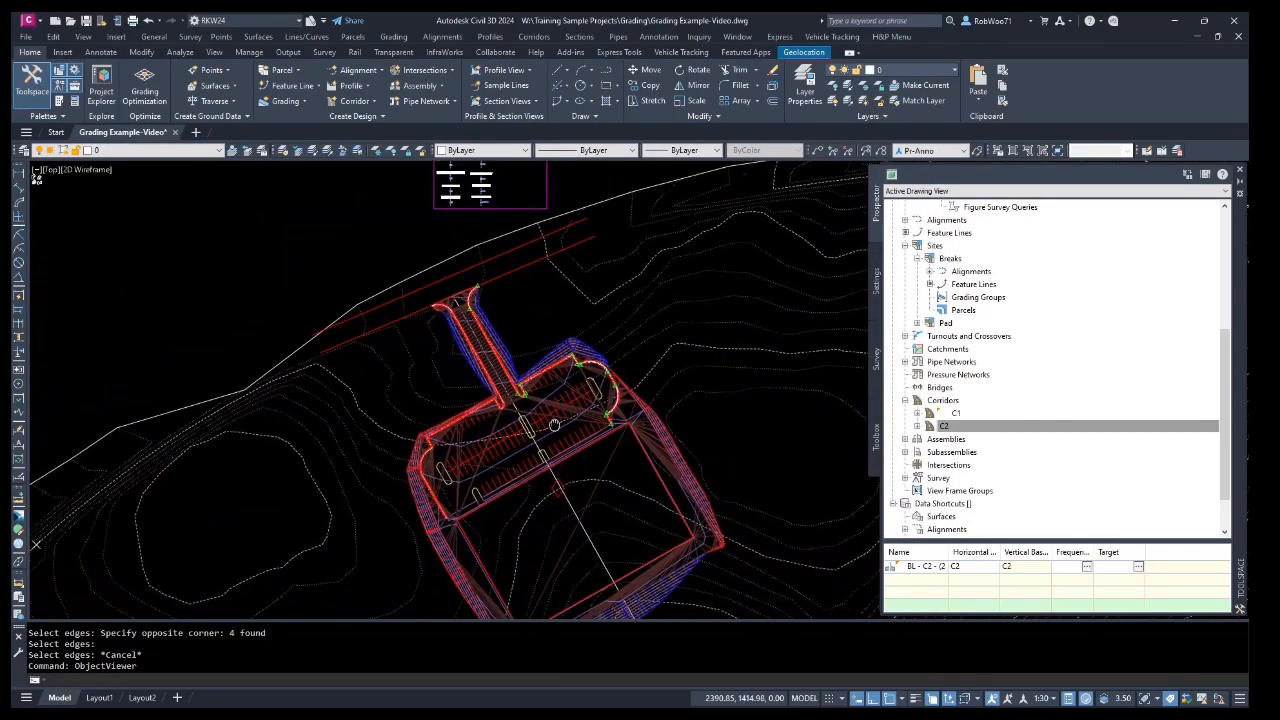
# Set the Pad surface style back to Proposed 2' and 10'.
pyautogui.scroll(5, 554, 425)
pyautogui.press('Escape')
pyautogui.press('Escape')
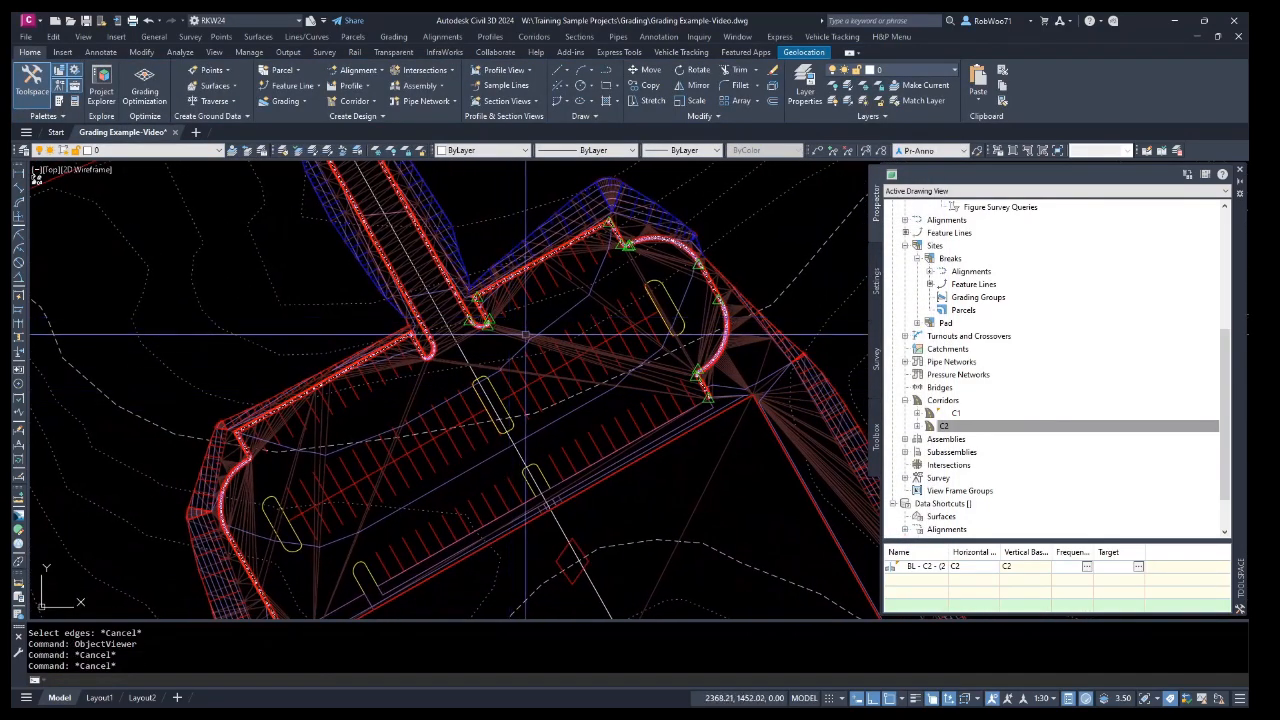
pyautogui.click(525, 337)
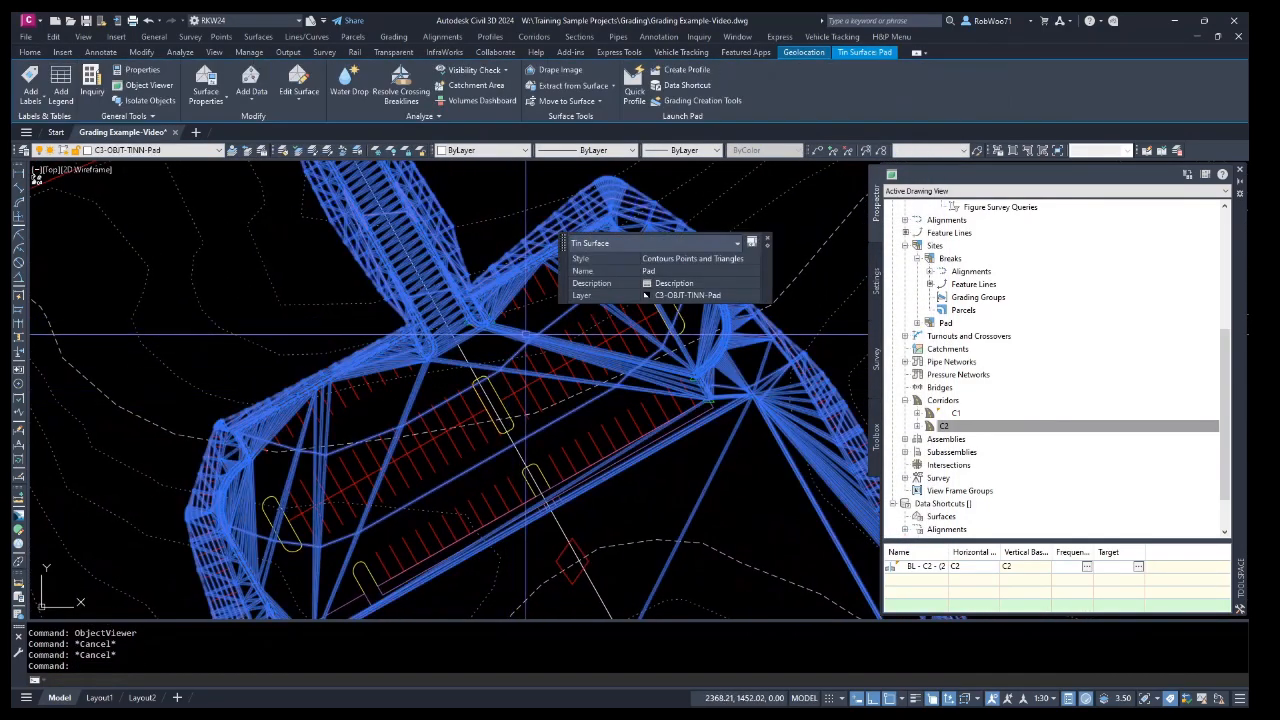
pyautogui.click(729, 260)
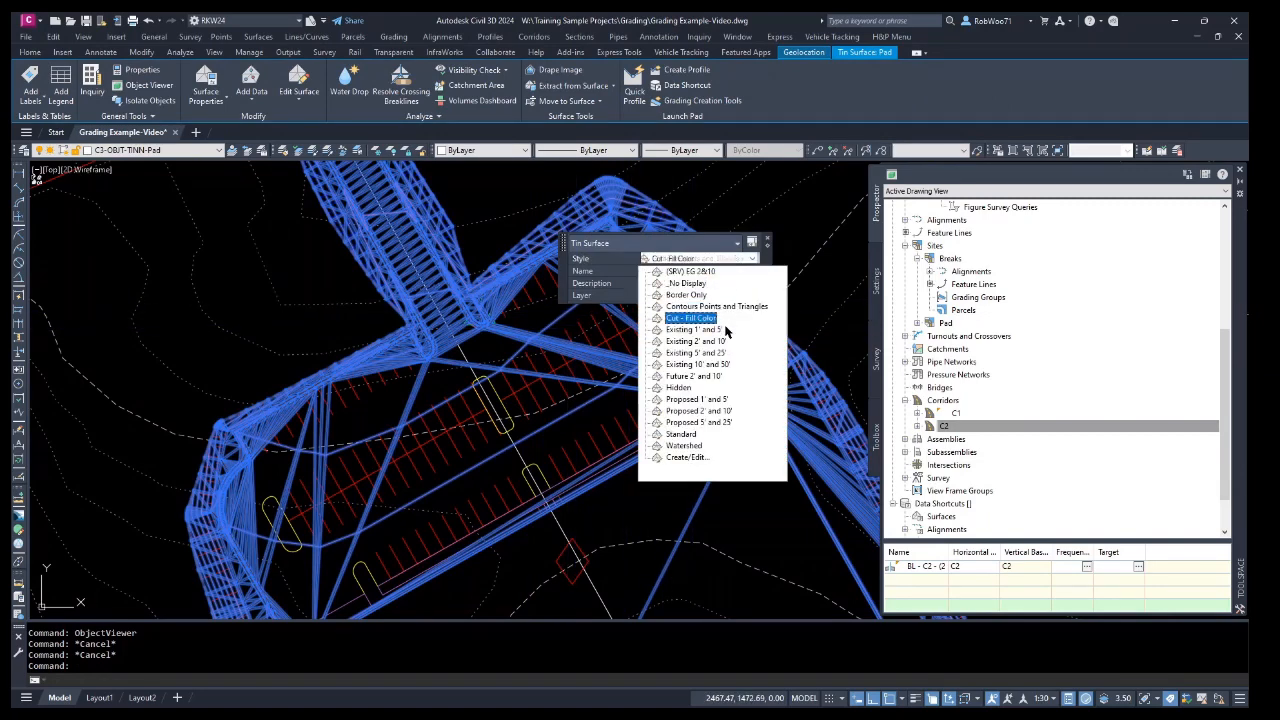
pyautogui.click(720, 412)
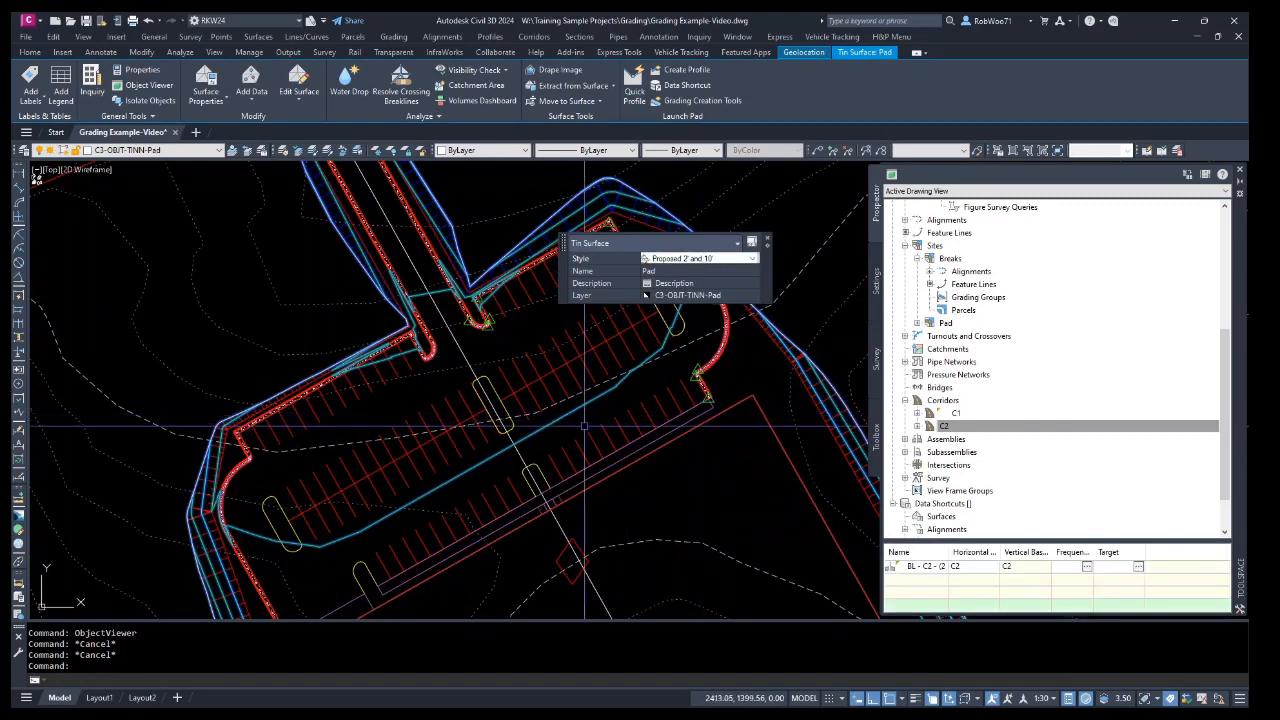
pyautogui.press('Escape')
pyautogui.press('Escape')
# Open the Volumes Dashboard and start creating a new TIN volume surface.
pyautogui.scroll(-1, 594, 437)
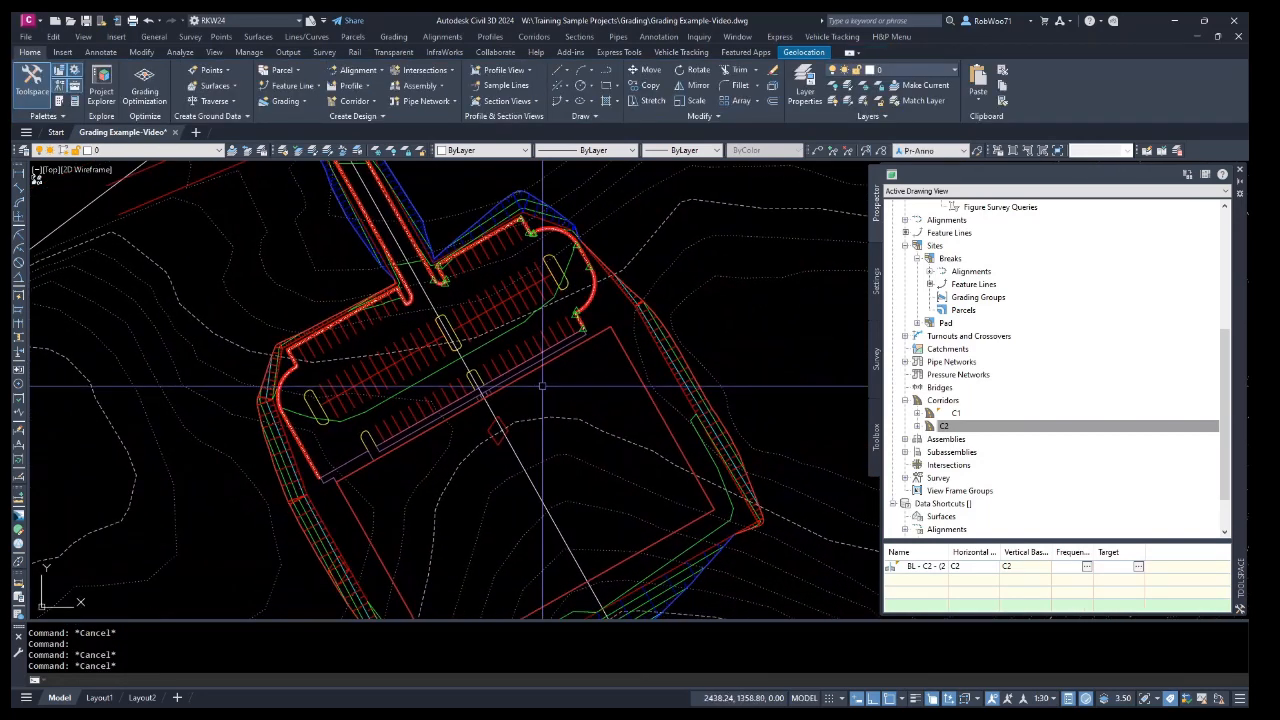
pyautogui.scroll(-2, 556, 392)
pyautogui.moveTo(562, 385); pyautogui.dragTo(568, 406, button='middle')
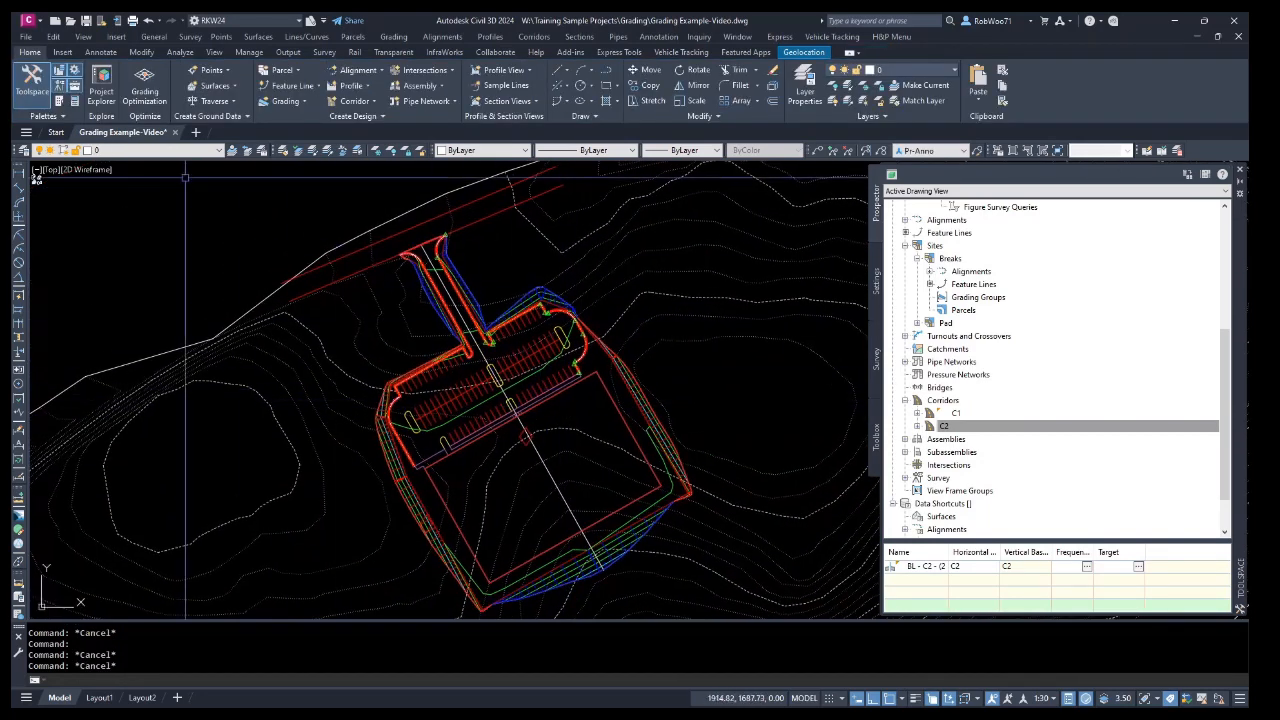
pyautogui.click(180, 53)
pyautogui.click(433, 82)
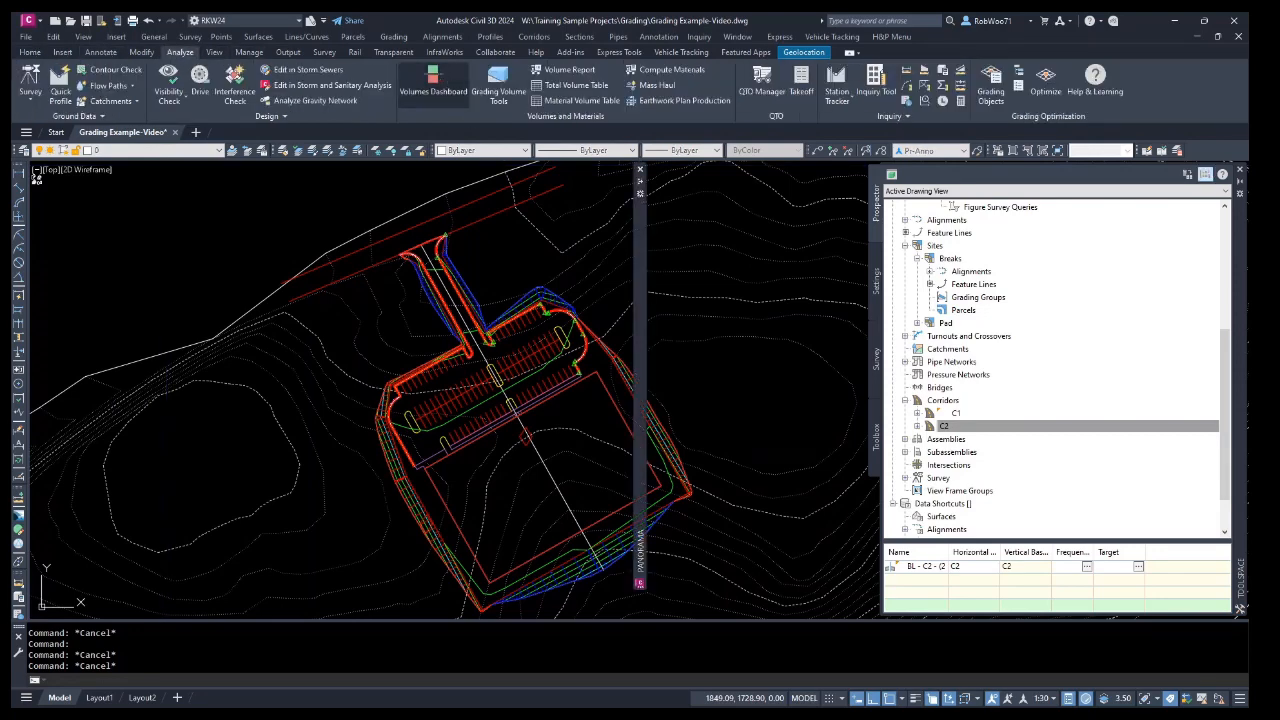
pyautogui.moveTo(646, 187)
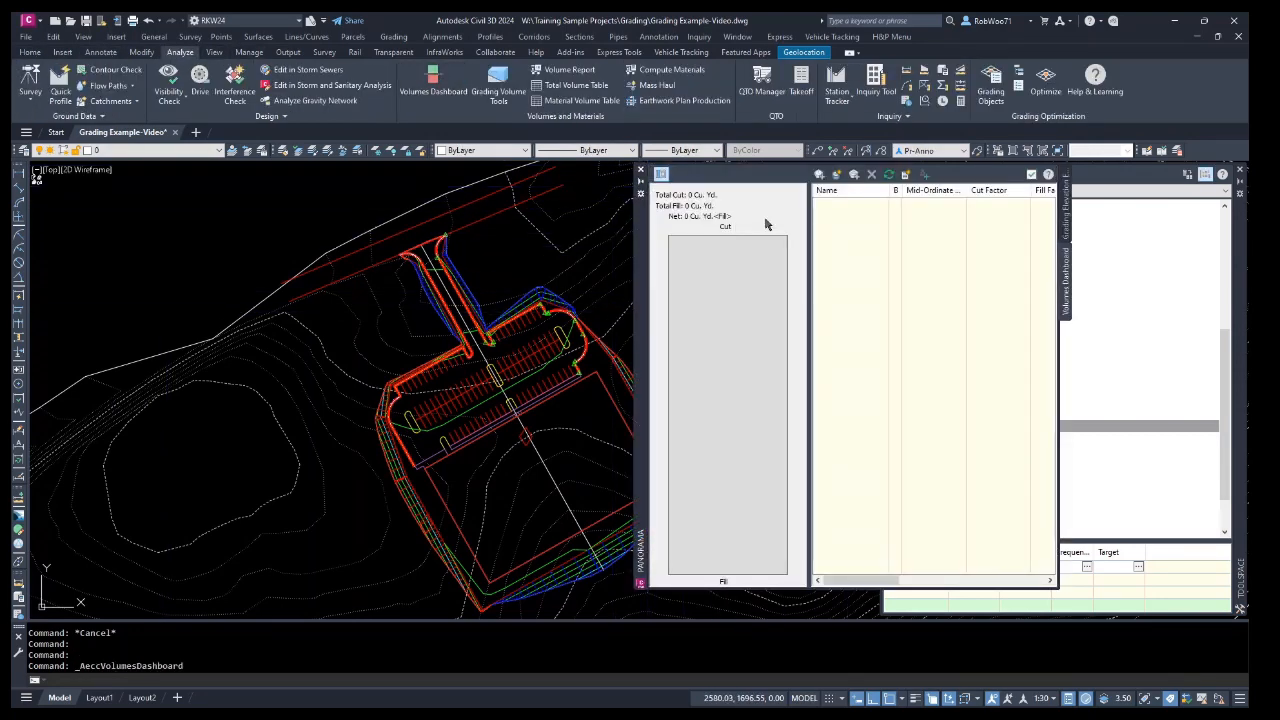
pyautogui.click(838, 175)
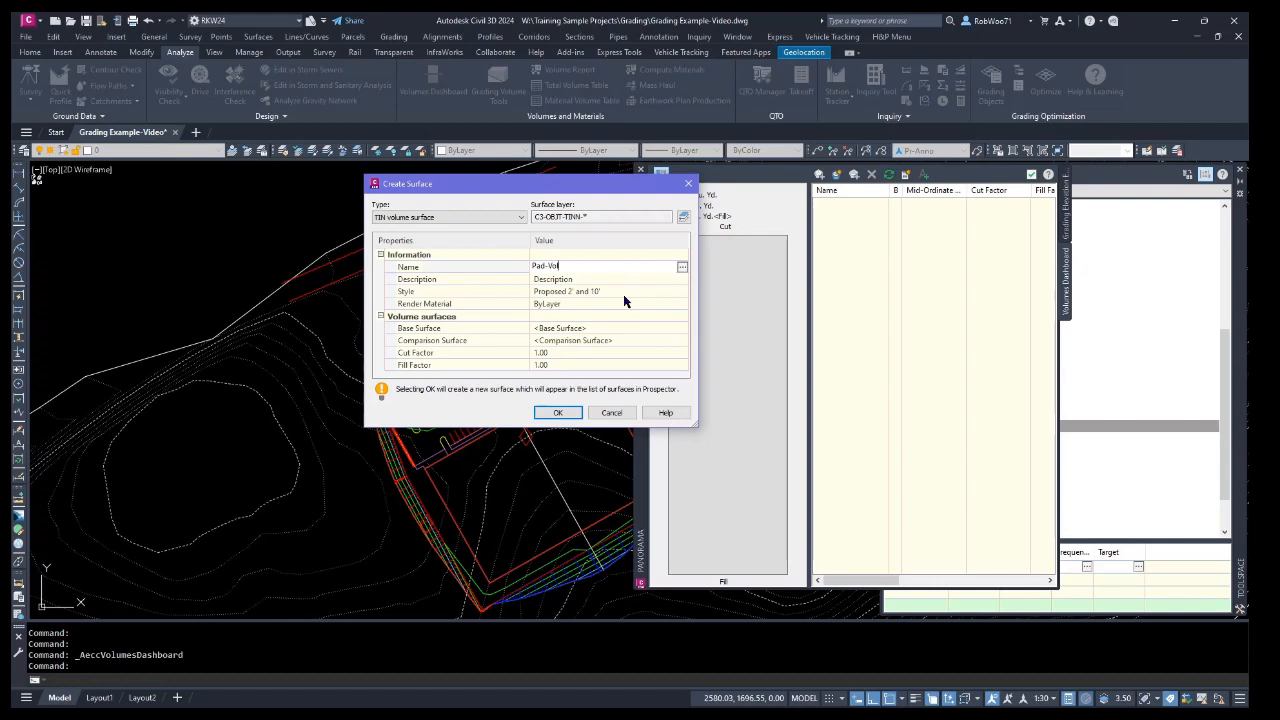
# Set the new volume surface's style to _No Display.
pyautogui.click(680, 291)
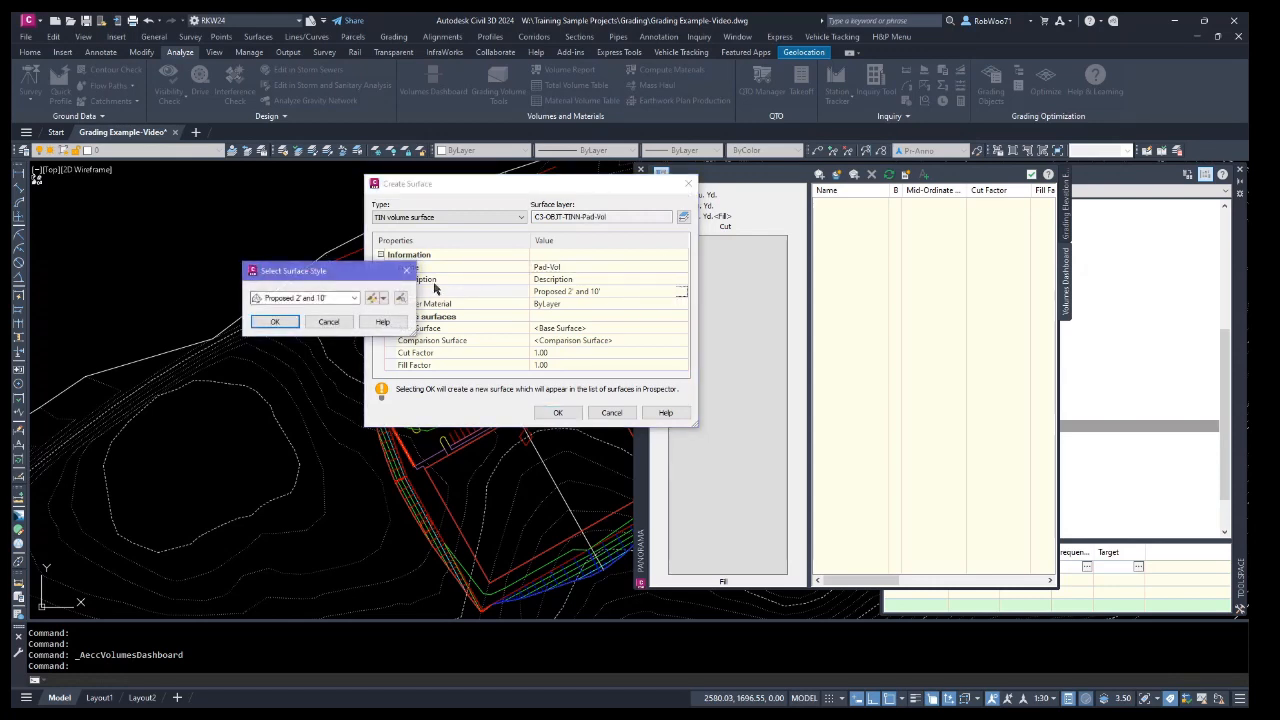
pyautogui.click(355, 298)
pyautogui.click(298, 310)
pyautogui.click(275, 322)
# Set the base surface to E, the comparison surface to Pad and the fill factor to 1.1, then create the Pad-Vol volume surface.
pyautogui.click(681, 330)
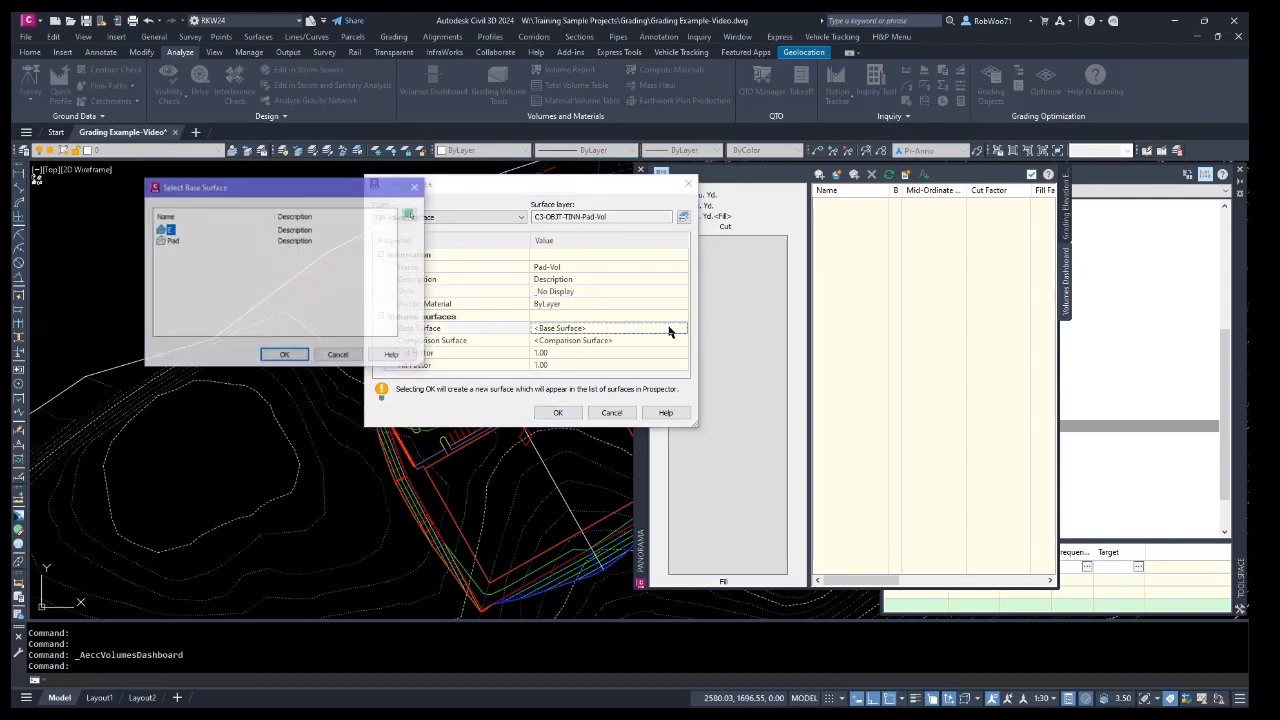
pyautogui.click(271, 353)
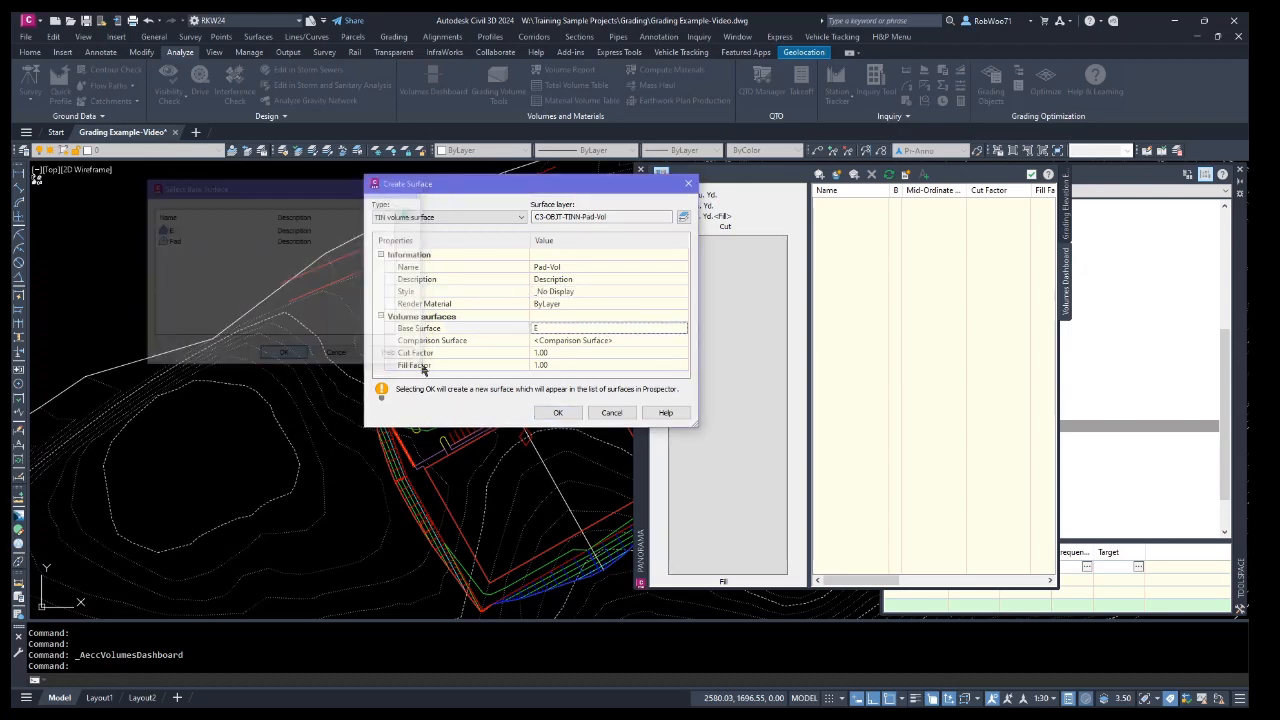
pyautogui.click(681, 341)
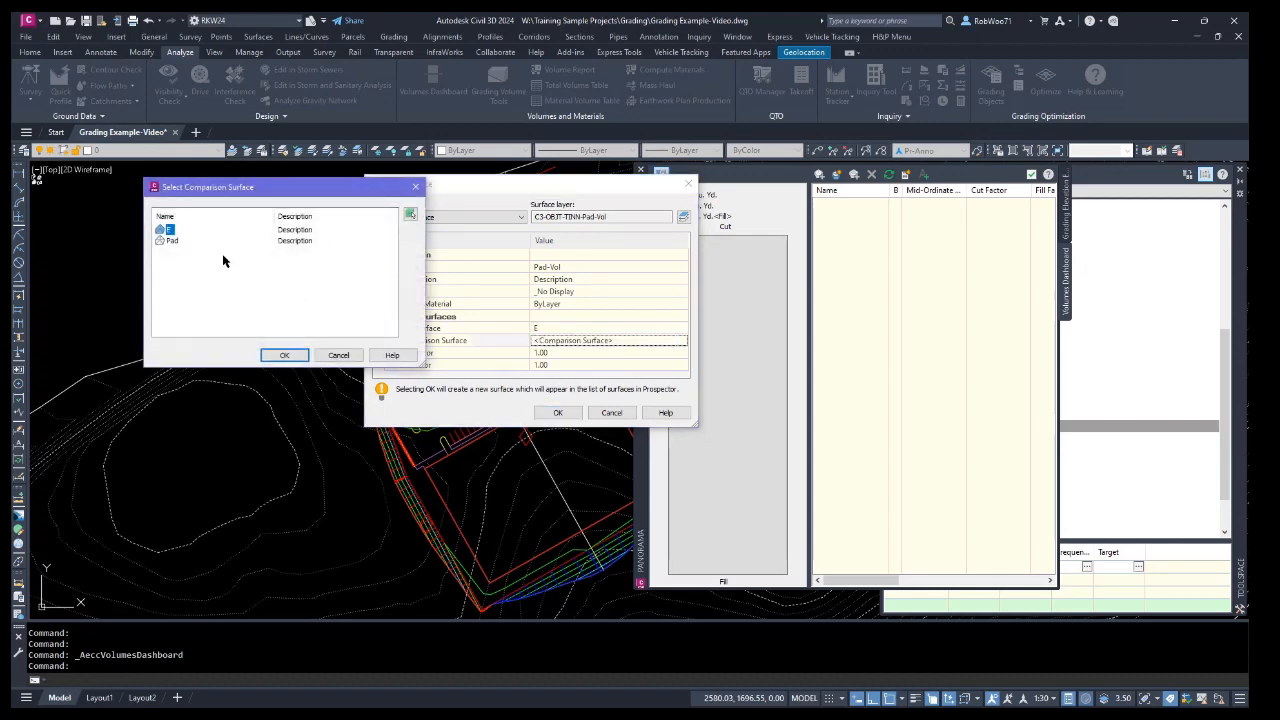
pyautogui.click(280, 355)
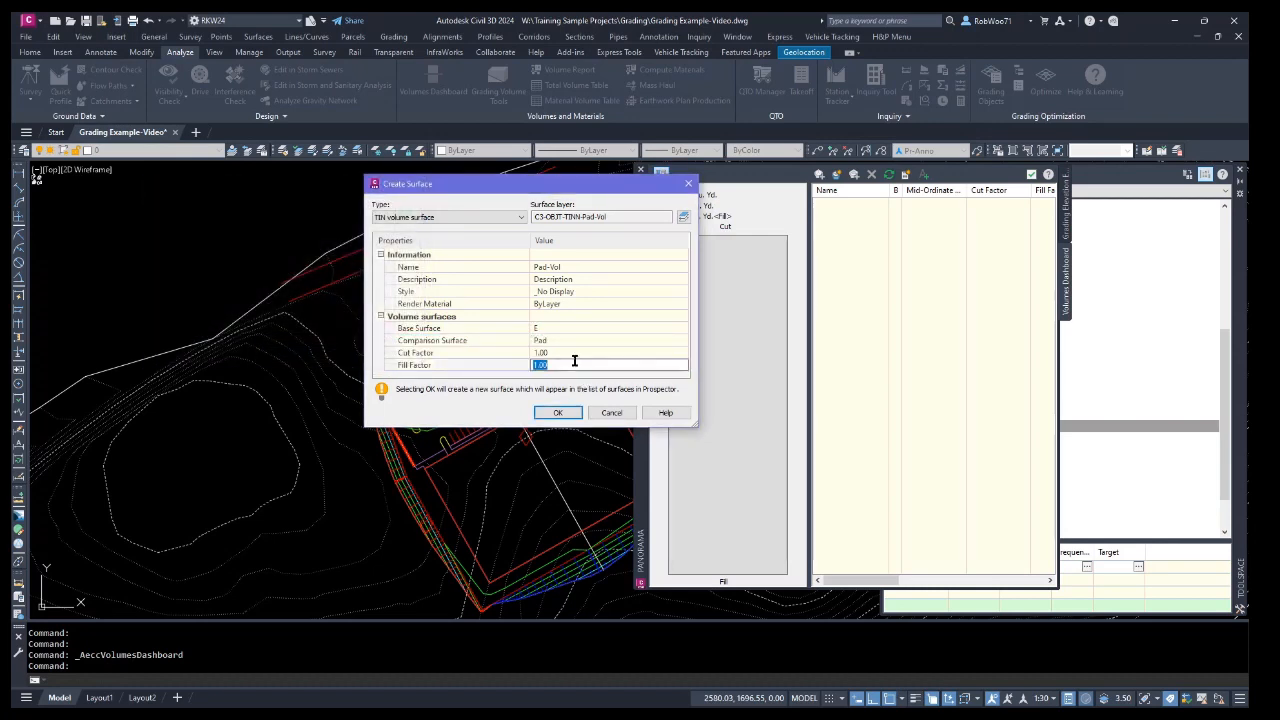
pyautogui.click(557, 413)
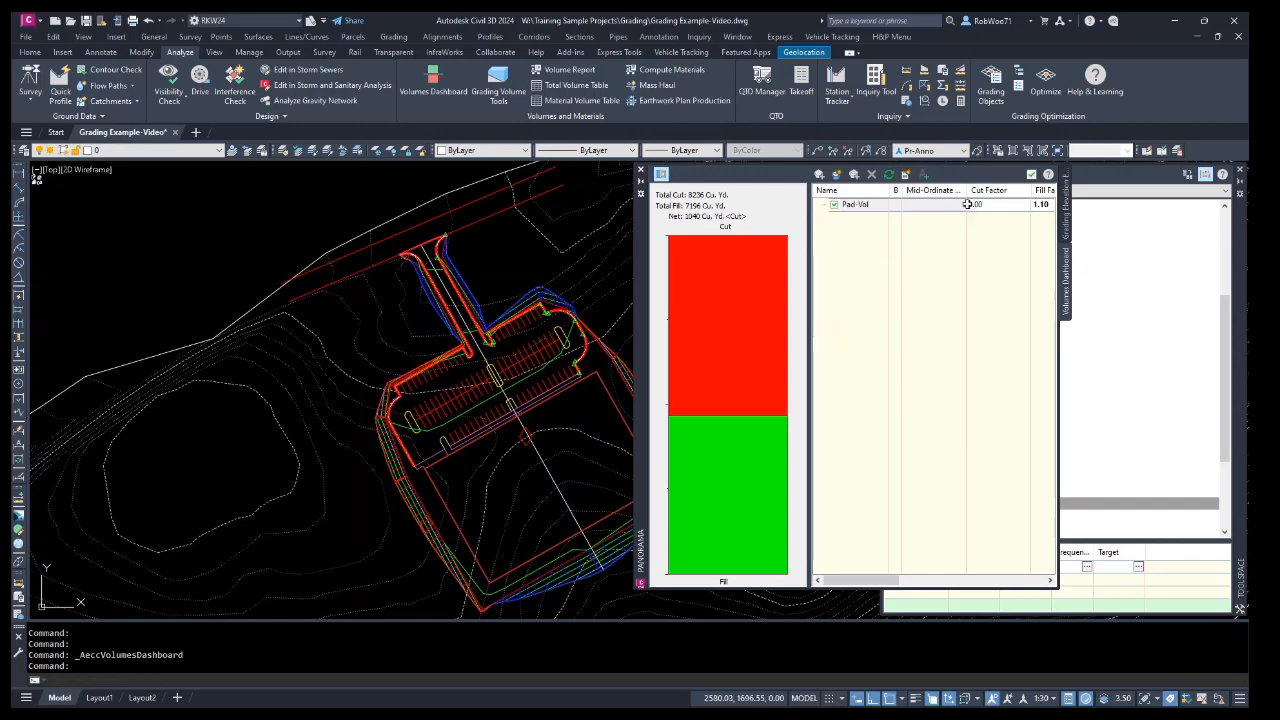
# Close the Volumes Dashboard and the Panorama window.
pyautogui.click(1029, 176)
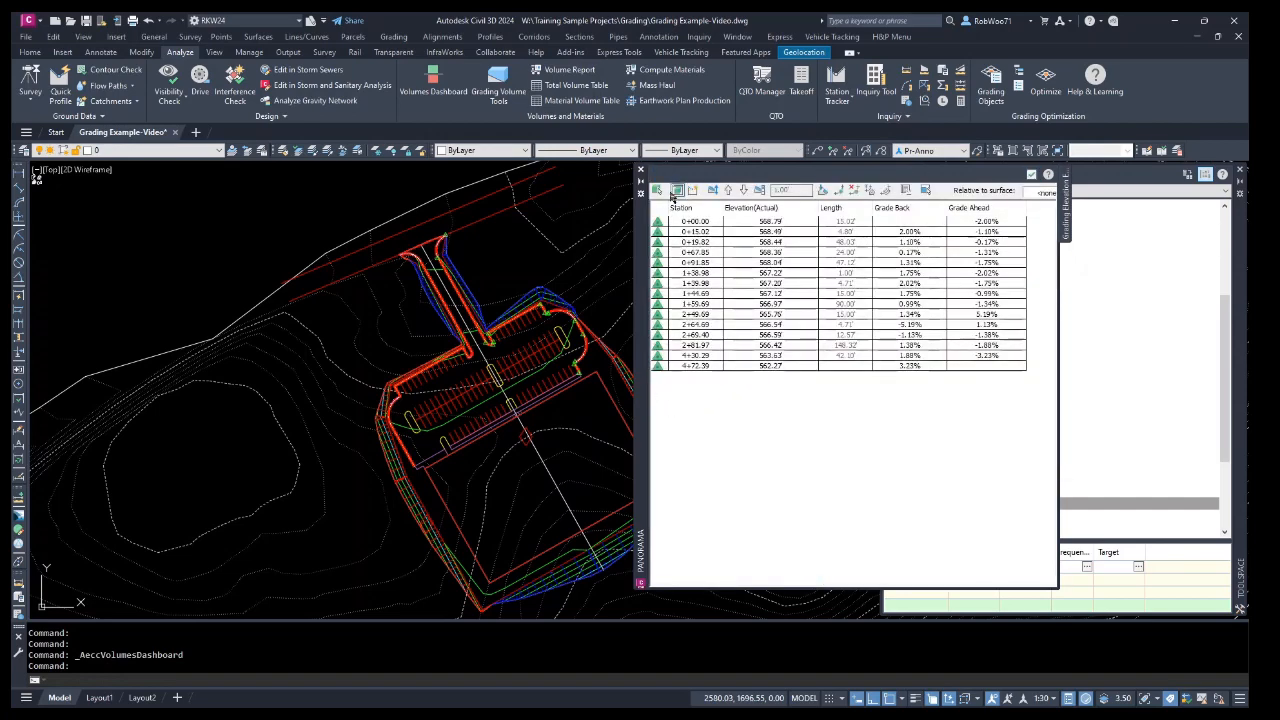
pyautogui.click(1031, 175)
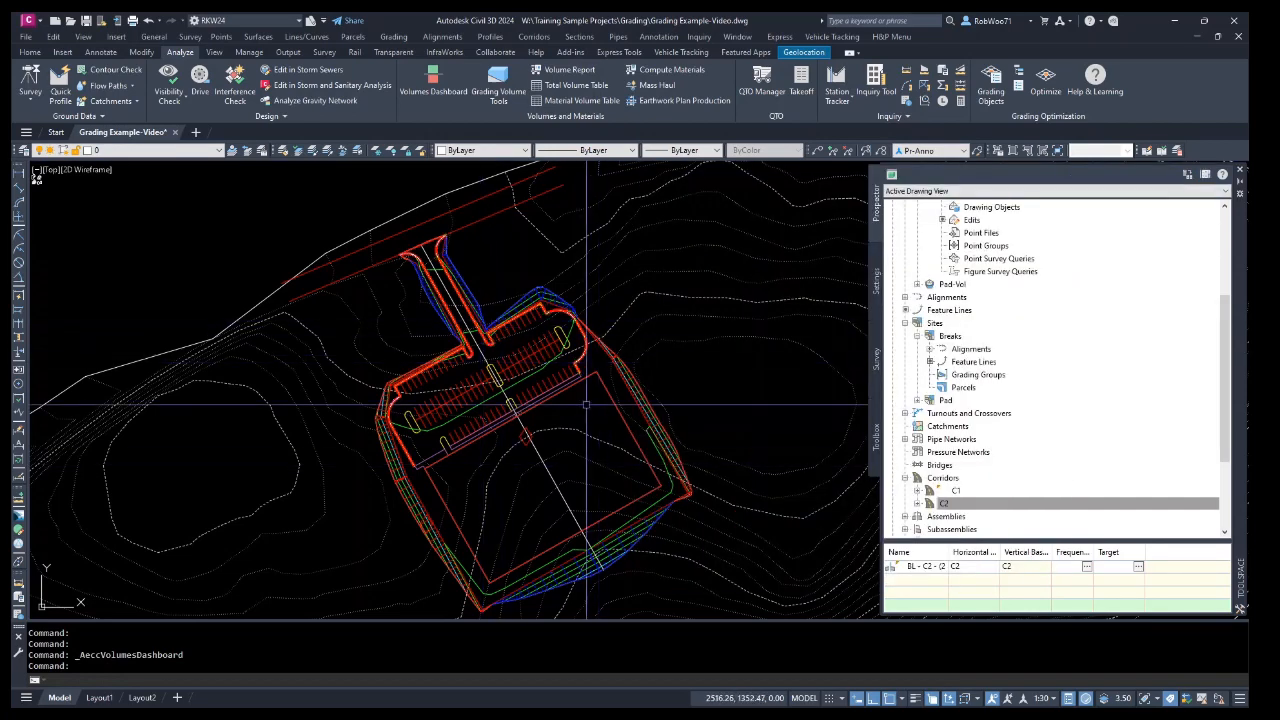
pyautogui.moveTo(600, 463); pyautogui.dragTo(570, 436, button='middle')
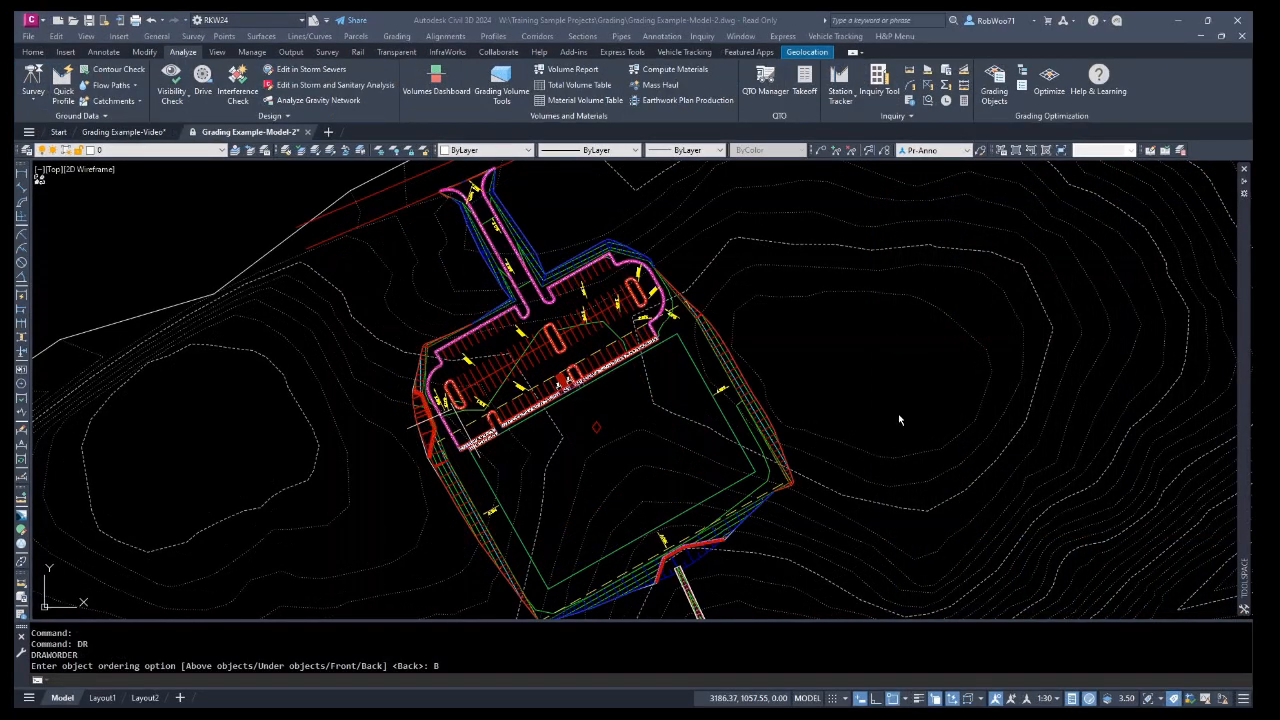
# Examine the parking pad grading, slope labels and entrance curbs in the Grading Example-Model-2 drawing.
pyautogui.scroll(2, 857, 543)
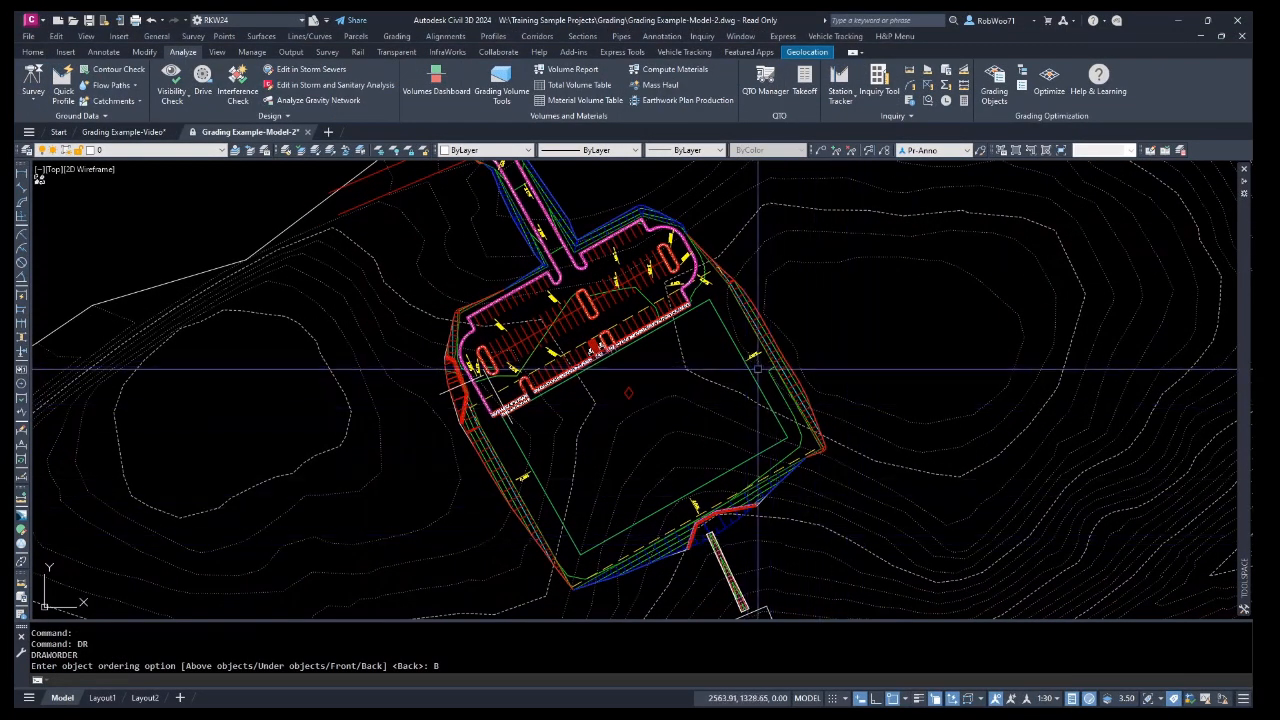
pyautogui.scroll(2, 638, 365)
pyautogui.scroll(2, 737, 329)
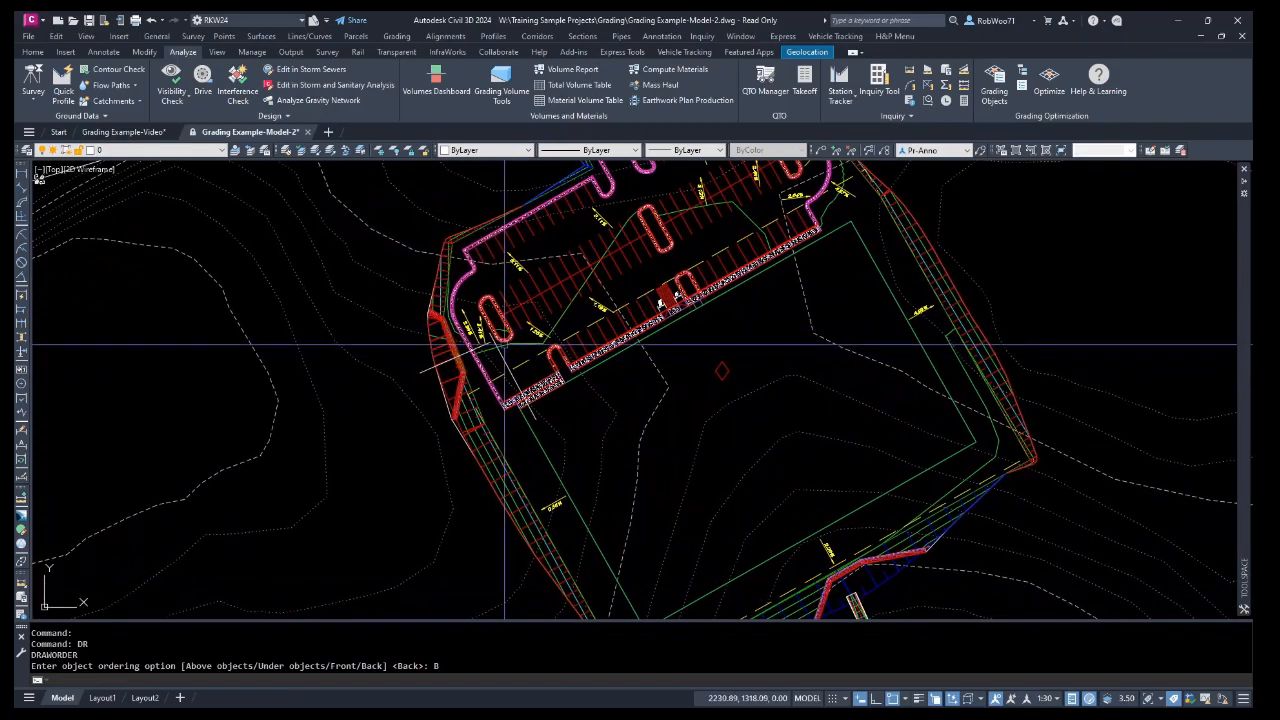
pyautogui.scroll(5, 408, 304)
pyautogui.scroll(-7, 408, 304)
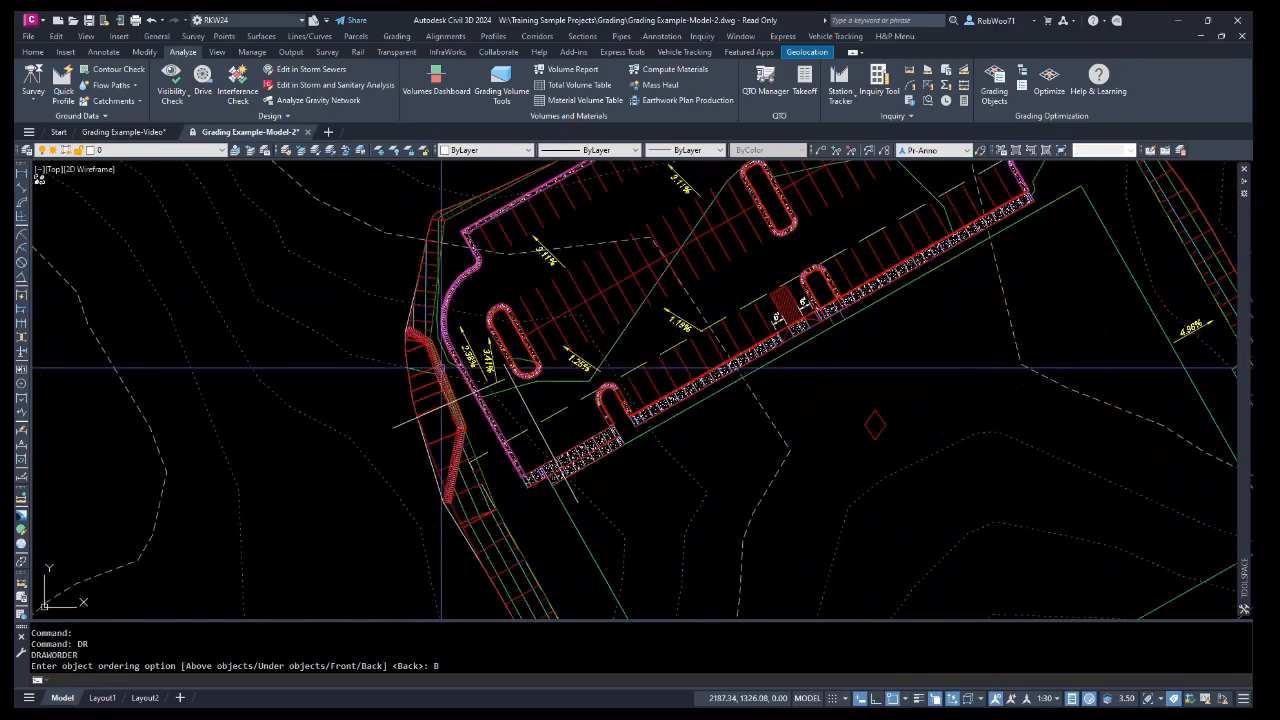
pyautogui.moveTo(688, 414); pyautogui.dragTo(638, 360, button='middle')
pyautogui.scroll(2, 725, 470)
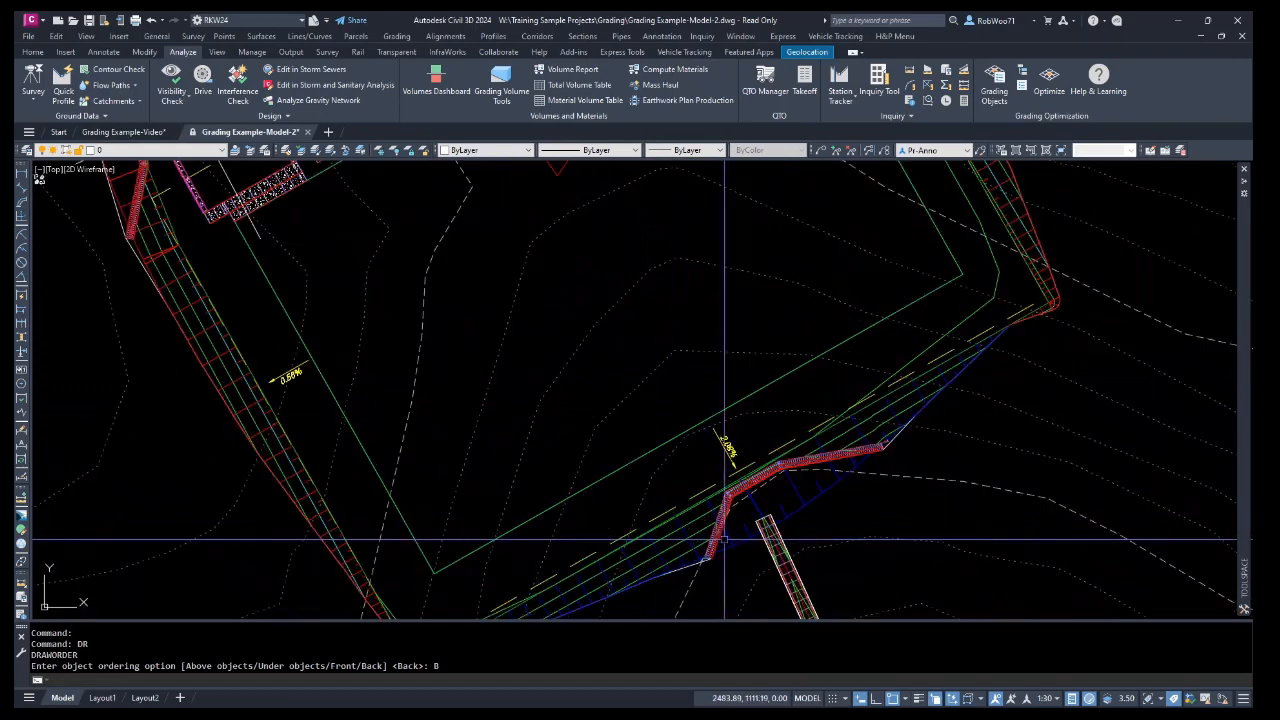
pyautogui.scroll(-2, 750, 500)
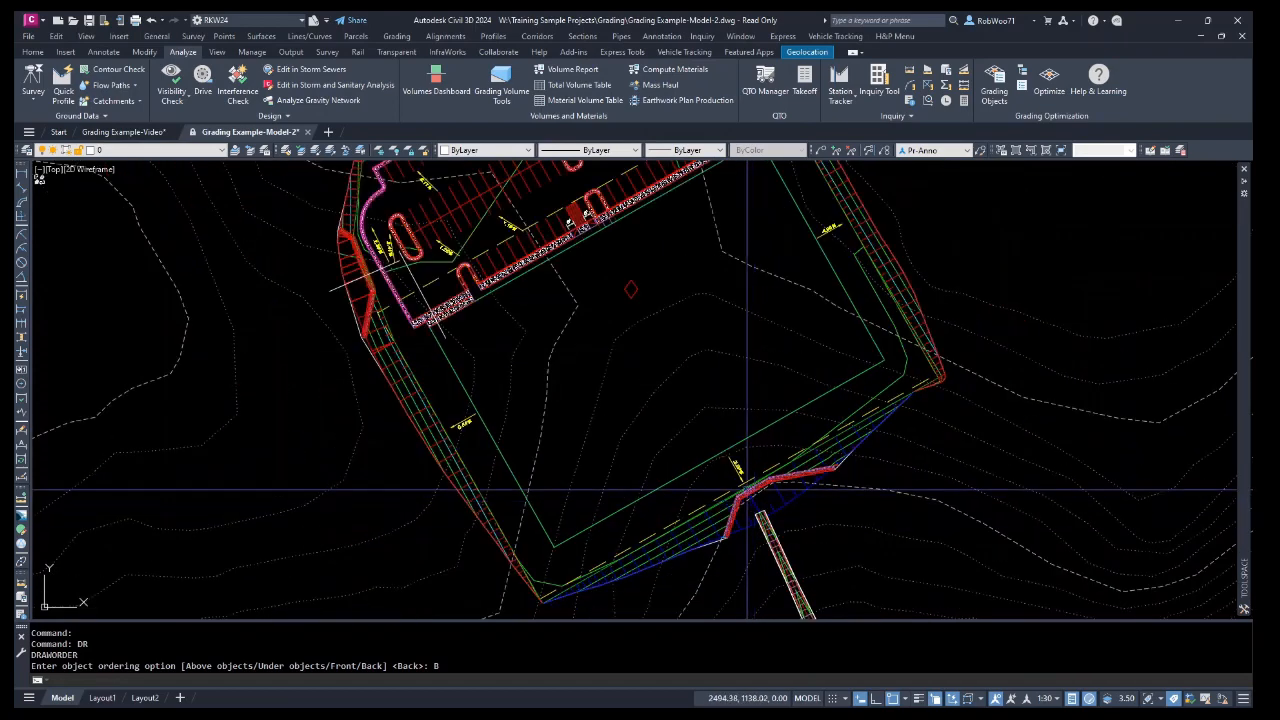
pyautogui.moveTo(683, 437); pyautogui.dragTo(775, 582, button='middle')
pyautogui.scroll(4, 688, 277)
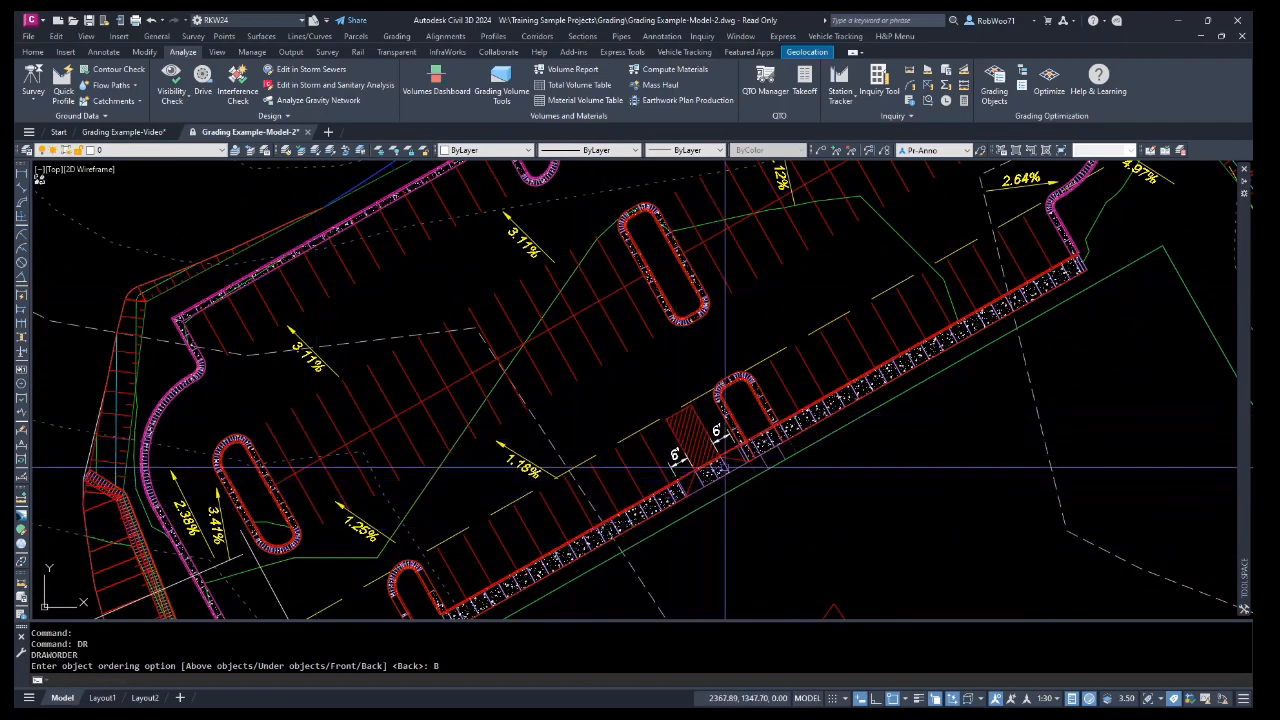
pyautogui.scroll(-2, 705, 468)
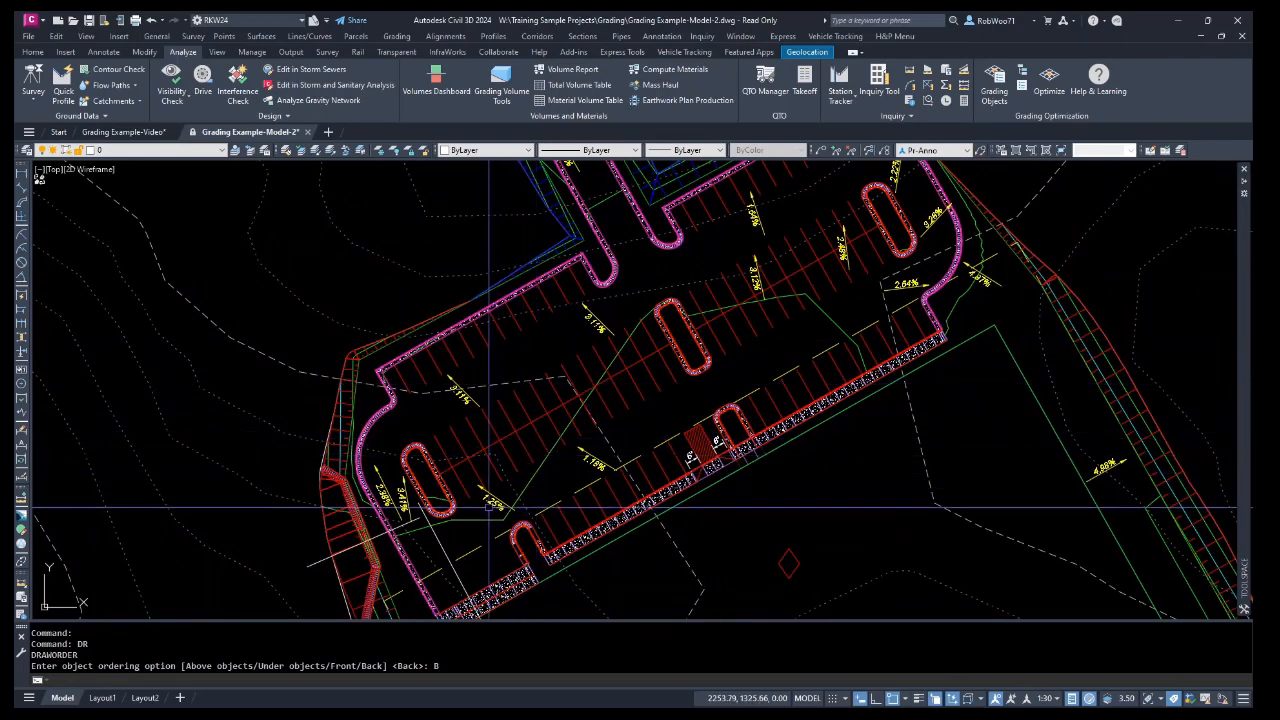
pyautogui.moveTo(794, 274); pyautogui.dragTo(745, 337, button='middle')
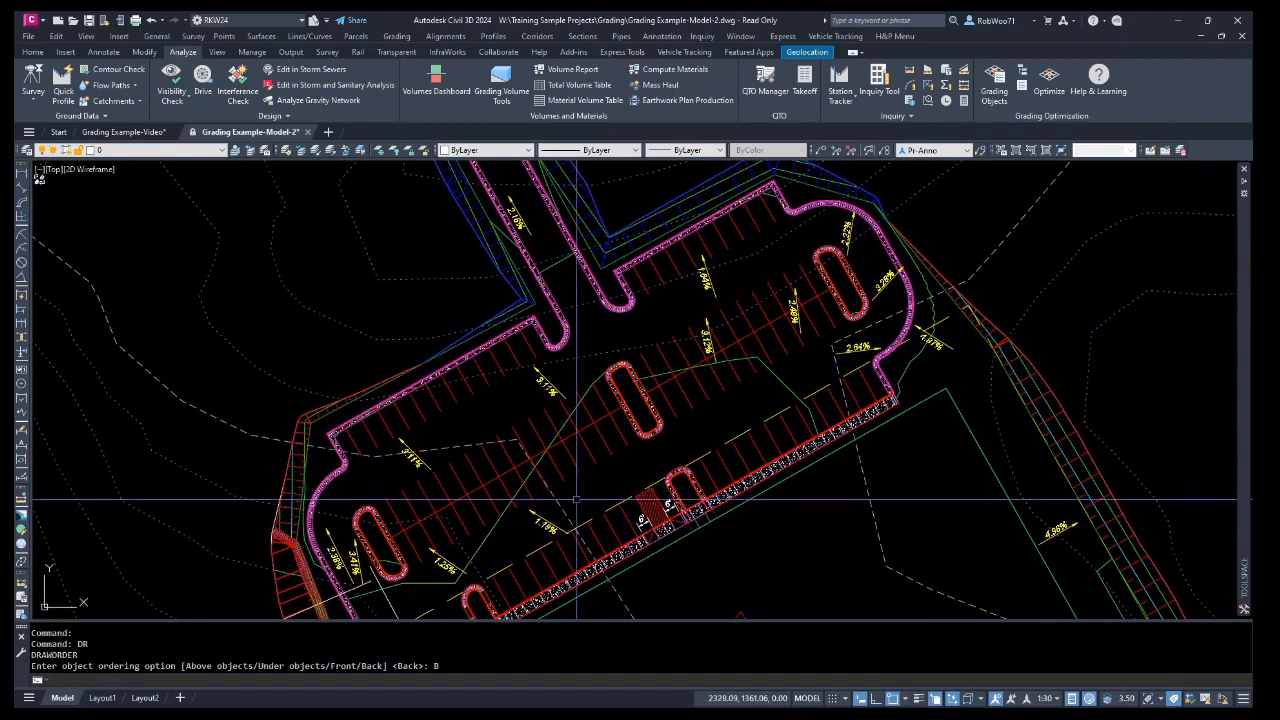
# Open the Pad surface in the Object Viewer and orbit around its curbs, islands and side slopes in 3D.
pyautogui.click(561, 380)
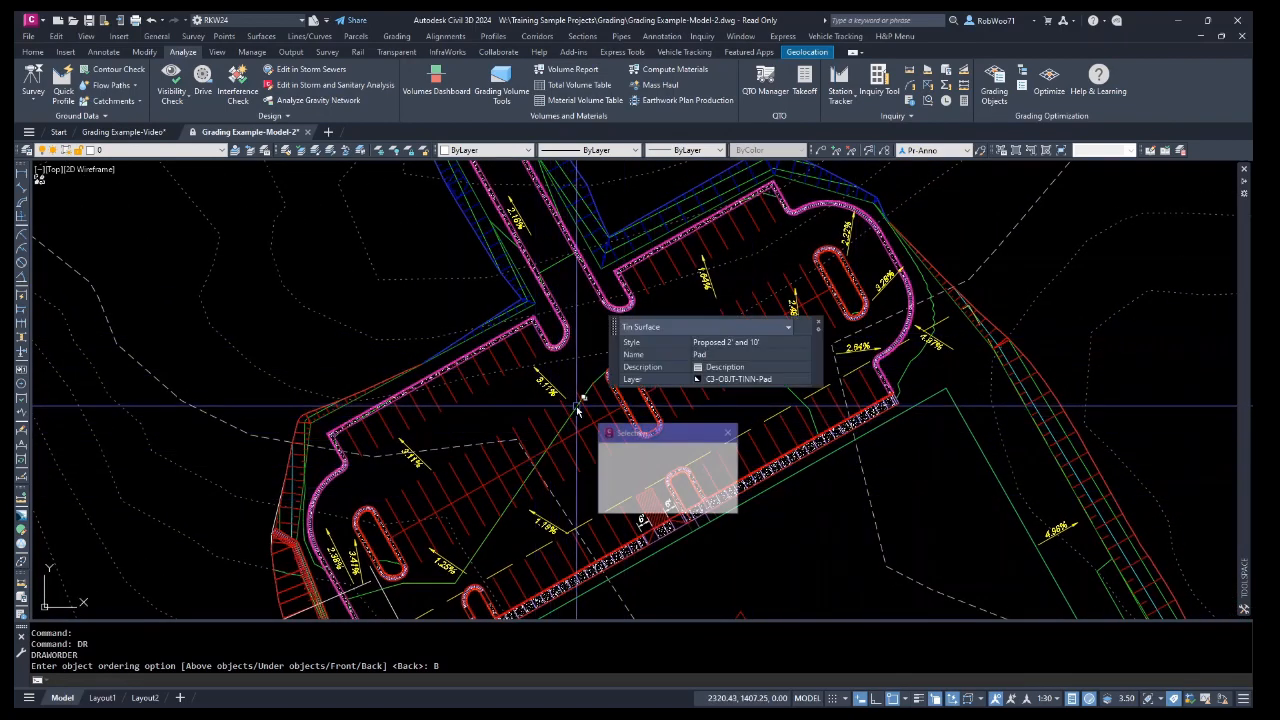
pyautogui.rightClick(561, 380)
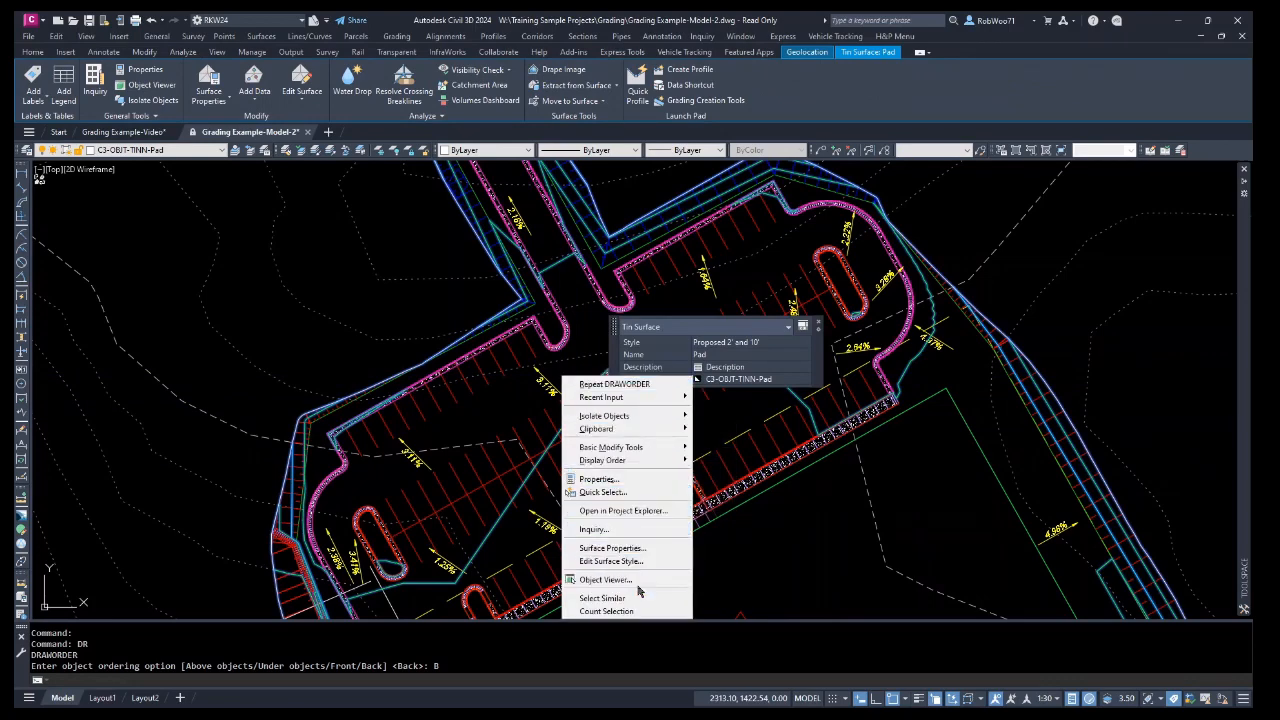
pyautogui.click(640, 582)
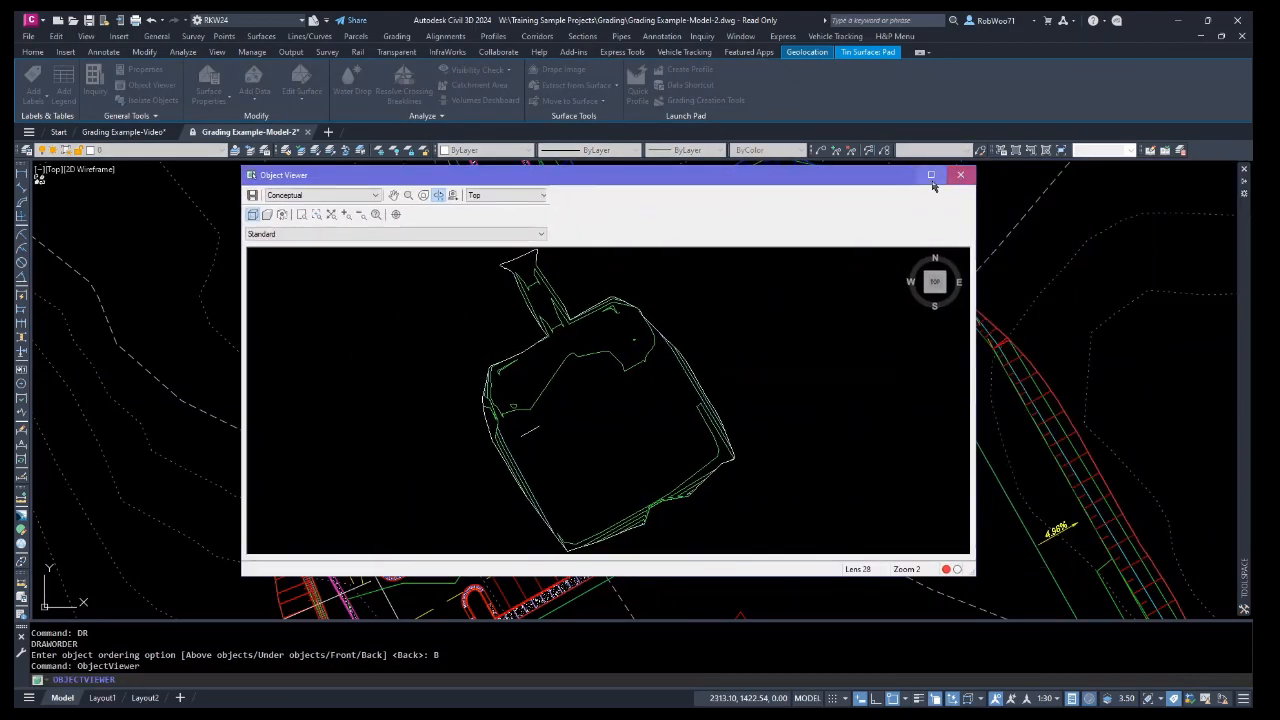
pyautogui.click(931, 175)
pyautogui.moveTo(648, 477)
pyautogui.mouseDown()
pyautogui.moveTo(589, 294)
pyautogui.moveTo(606, 318)
pyautogui.mouseUp()
pyautogui.scroll(3, 573, 431)
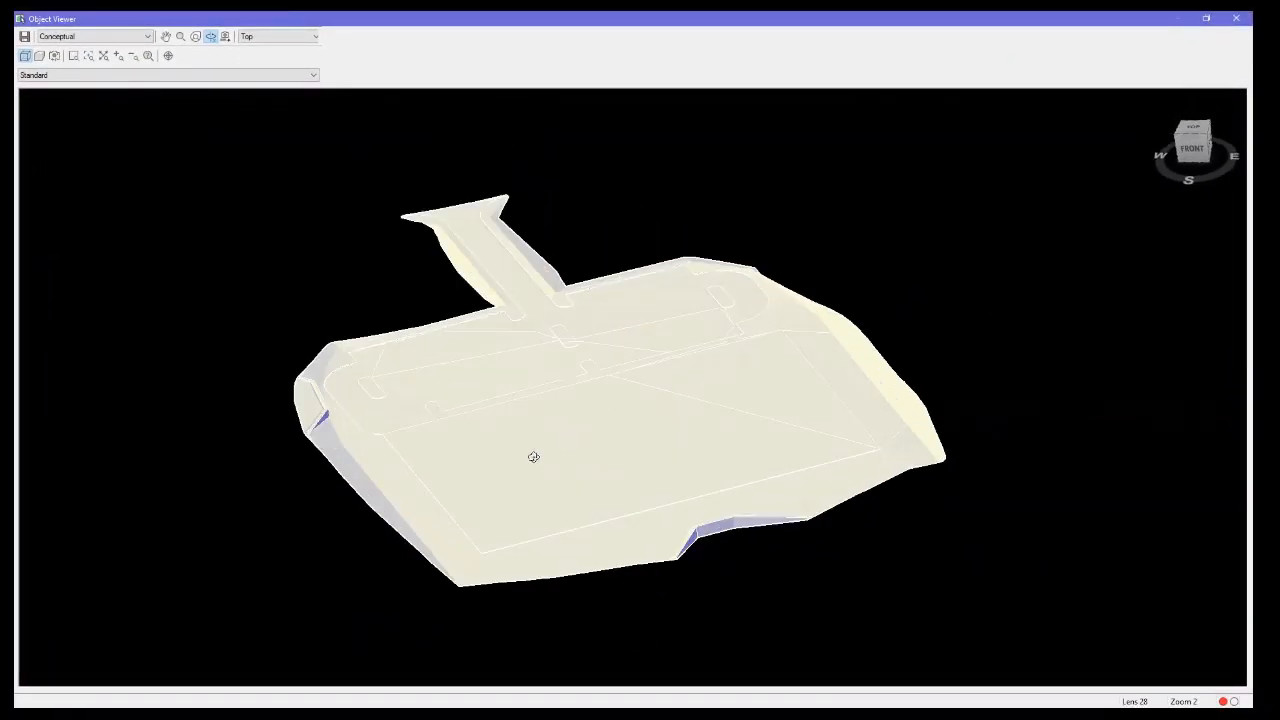
pyautogui.moveTo(606, 478); pyautogui.dragTo(580, 449)
pyautogui.scroll(5, 460, 440)
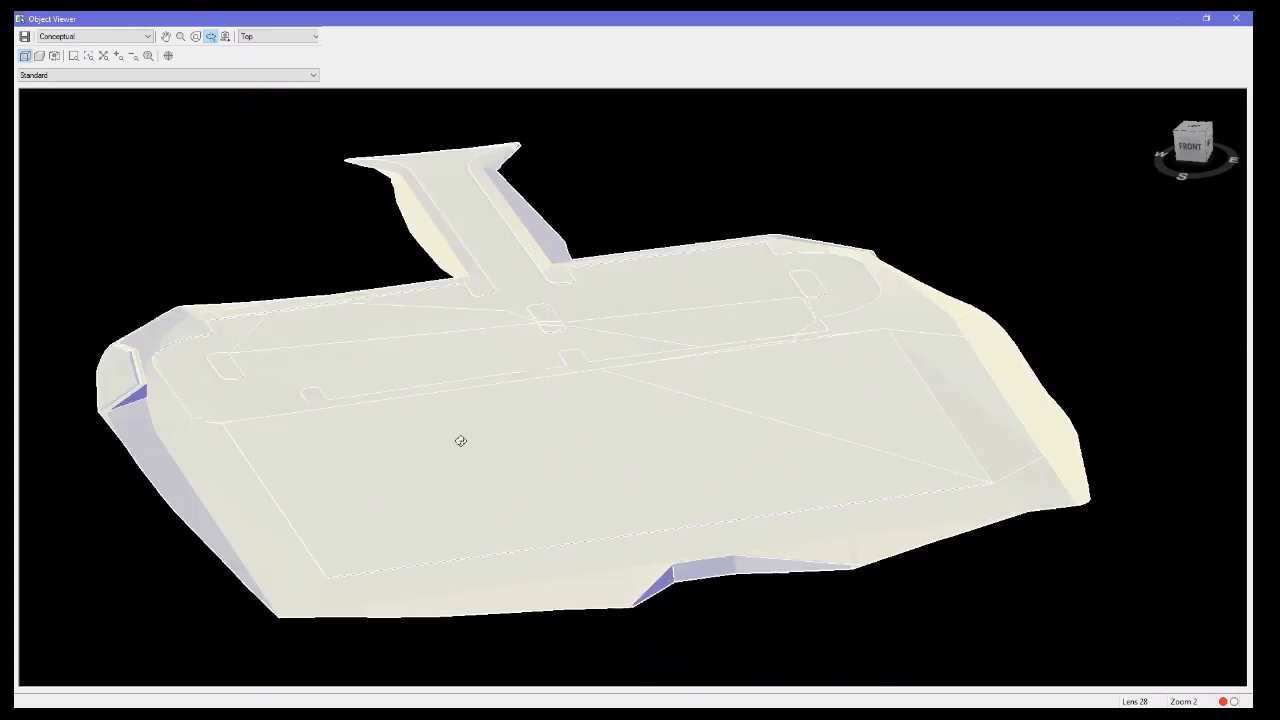
pyautogui.moveTo(426, 440); pyautogui.dragTo(573, 549, button='middle')
pyautogui.scroll(3, 664, 391)
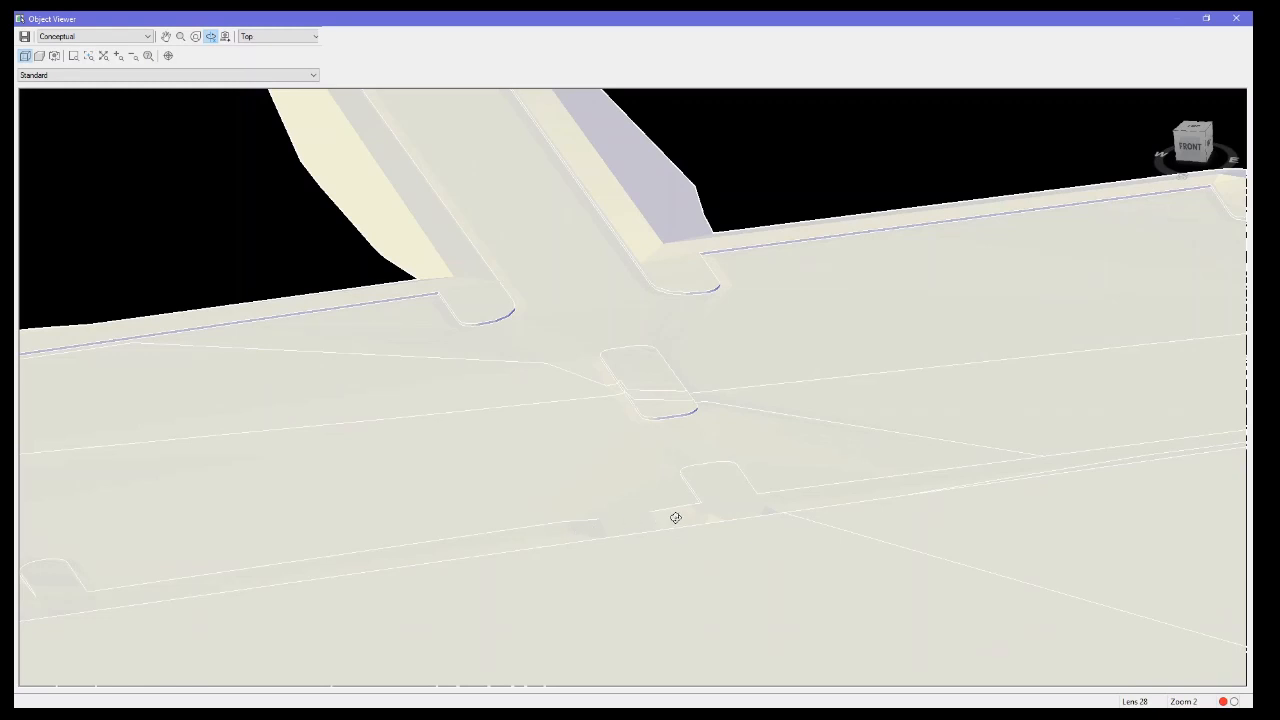
pyautogui.scroll(5, 676, 517)
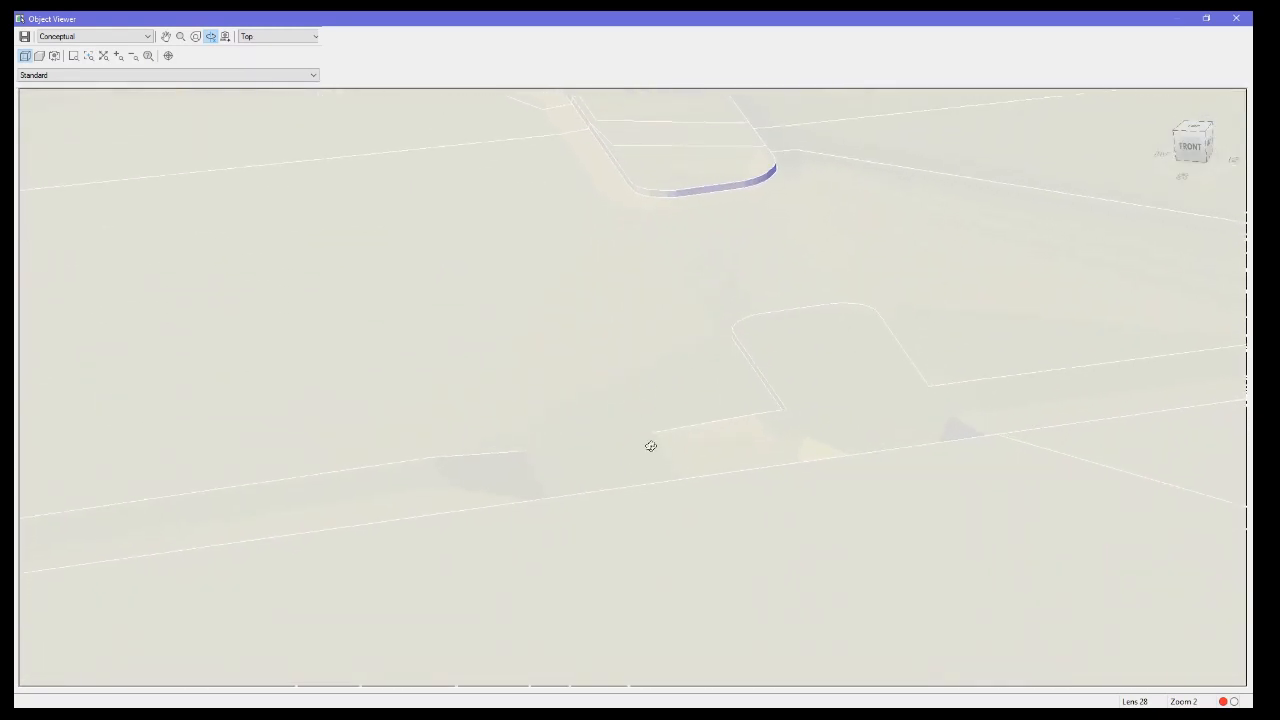
pyautogui.scroll(-5, 650, 446)
pyautogui.scroll(-5, 611, 450)
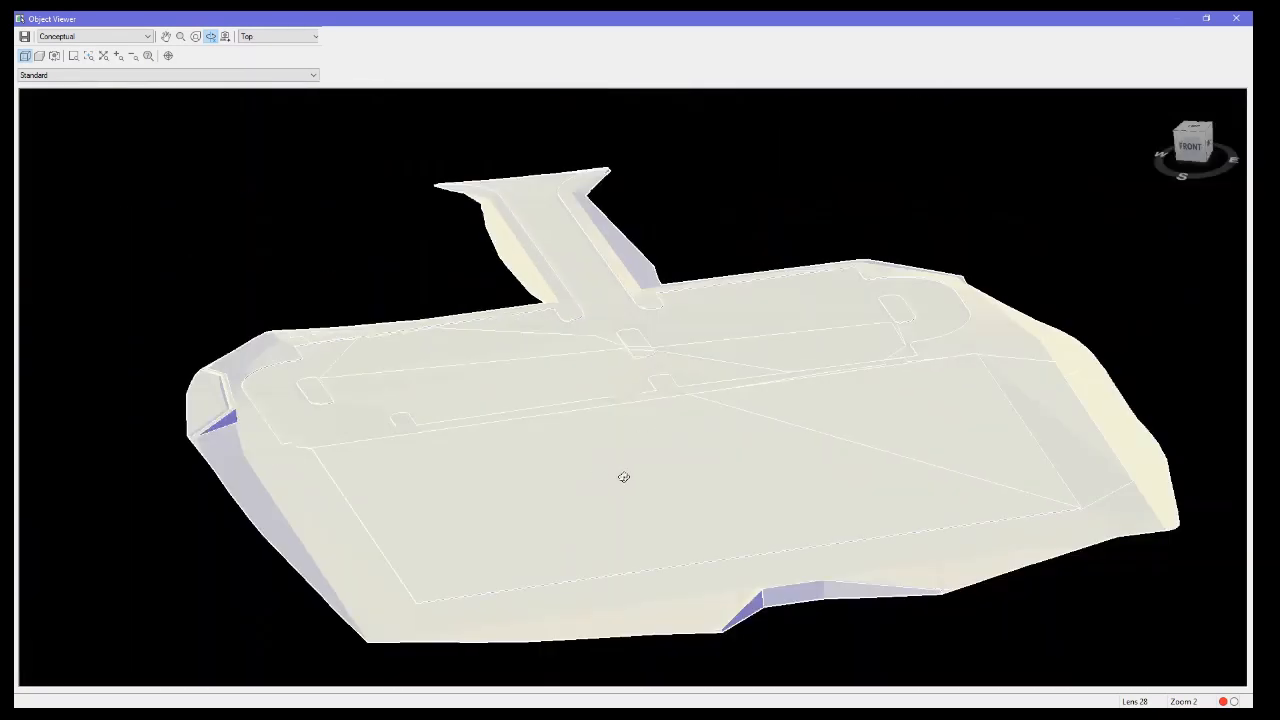
pyautogui.moveTo(623, 477); pyautogui.dragTo(449, 420)
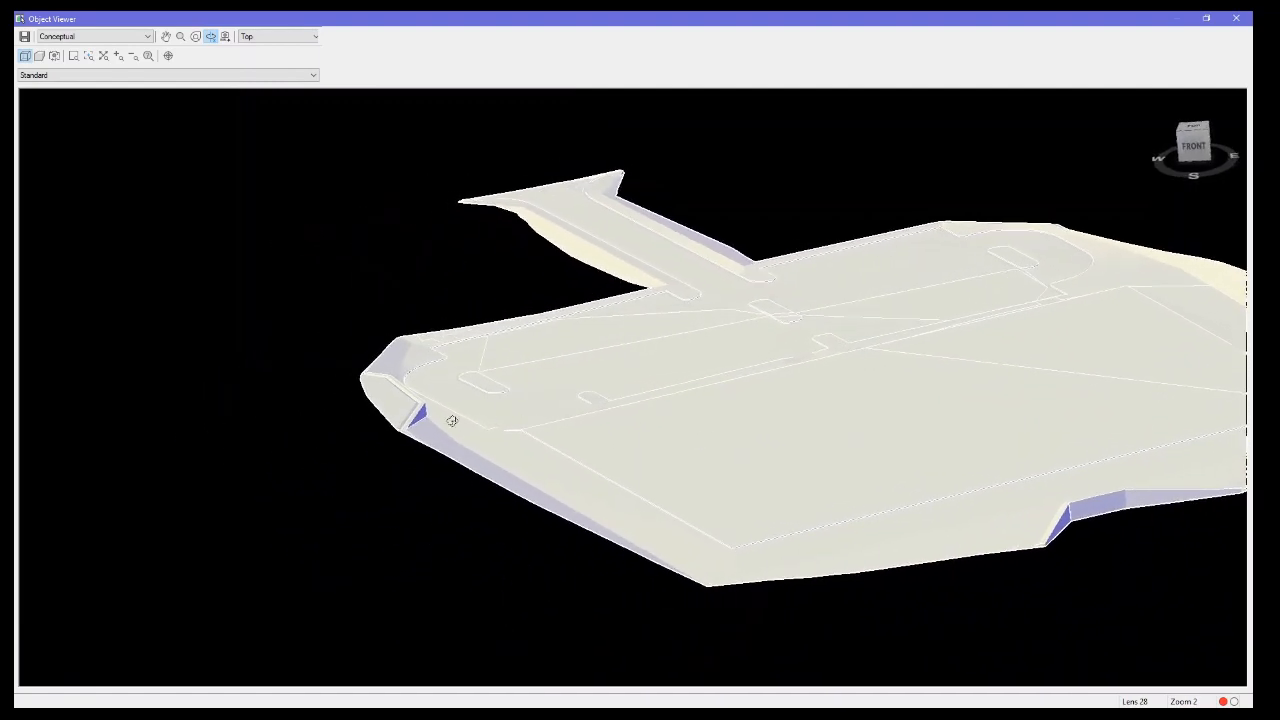
pyautogui.scroll(8, 417, 429)
pyautogui.moveTo(904, 371); pyautogui.dragTo(973, 366, button='middle')
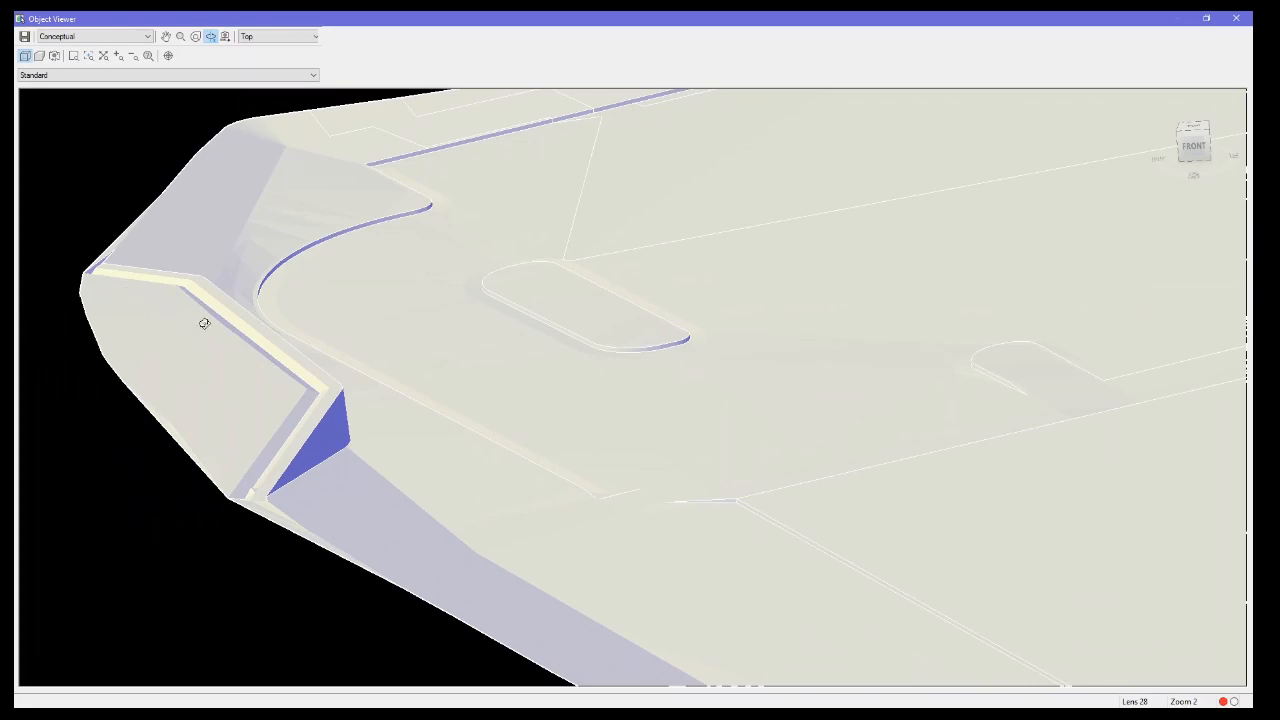
pyautogui.scroll(-5, 384, 428)
pyautogui.moveTo(844, 486); pyautogui.dragTo(165, 460, button='middle')
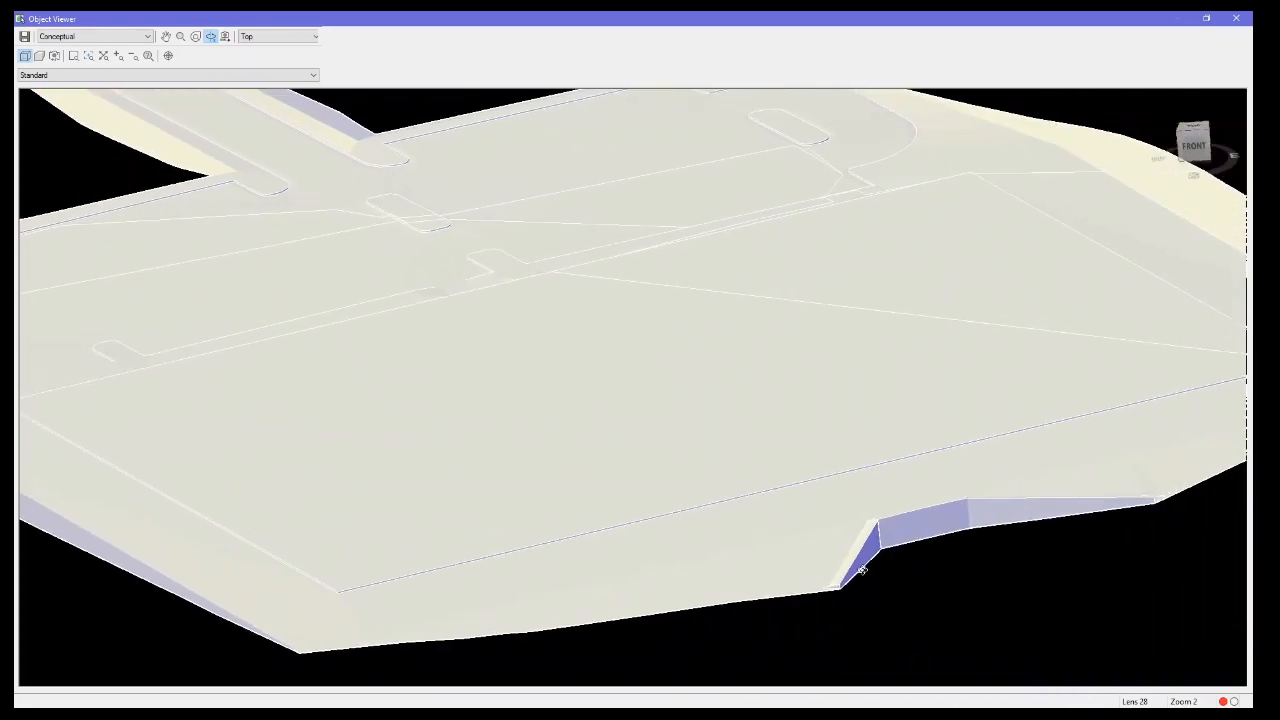
pyautogui.moveTo(862, 570); pyautogui.dragTo(360, 474)
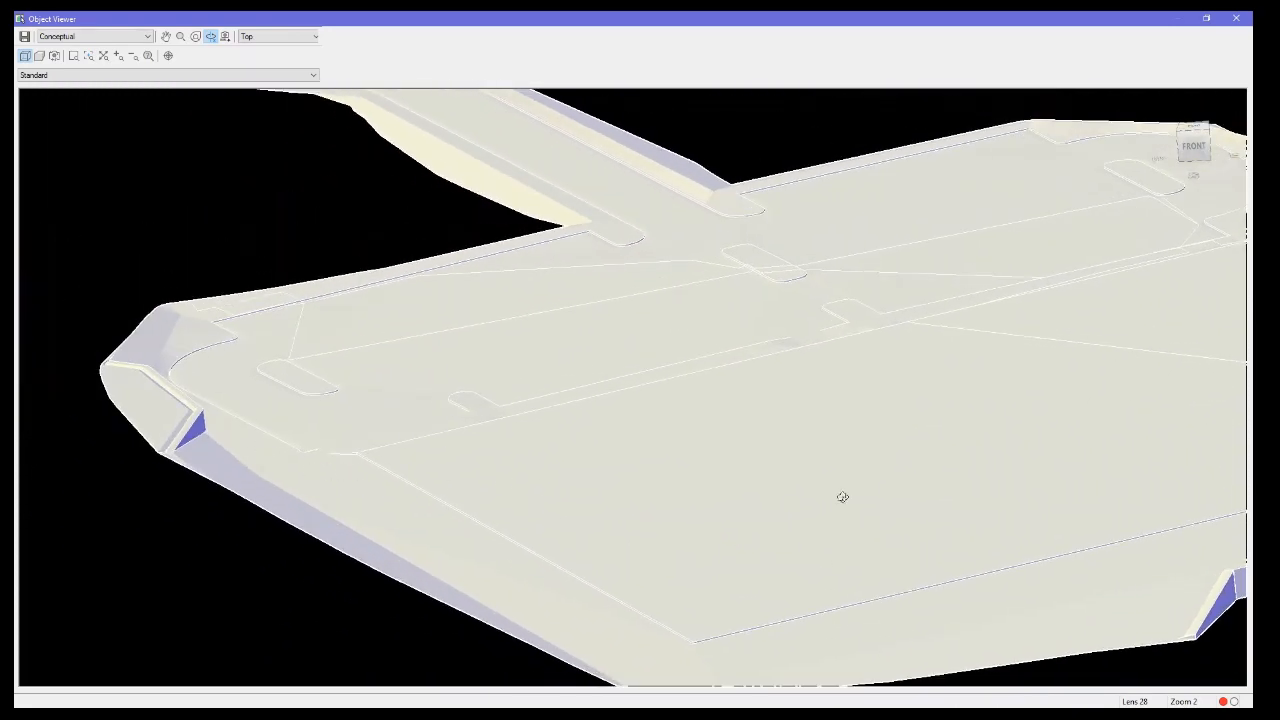
pyautogui.moveTo(843, 497); pyautogui.dragTo(760, 535)
pyautogui.scroll(4, 718, 555)
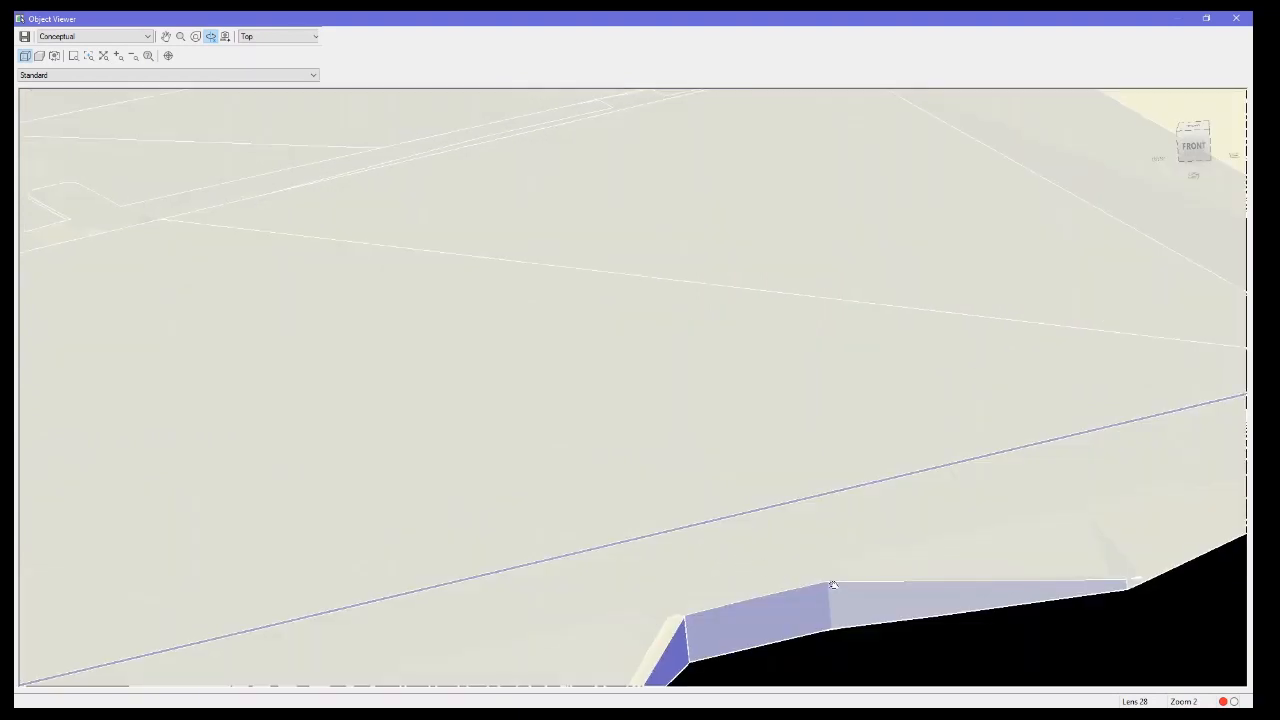
pyautogui.moveTo(832, 609); pyautogui.dragTo(637, 321, button='middle')
pyautogui.moveTo(680, 380); pyautogui.dragTo(759, 393)
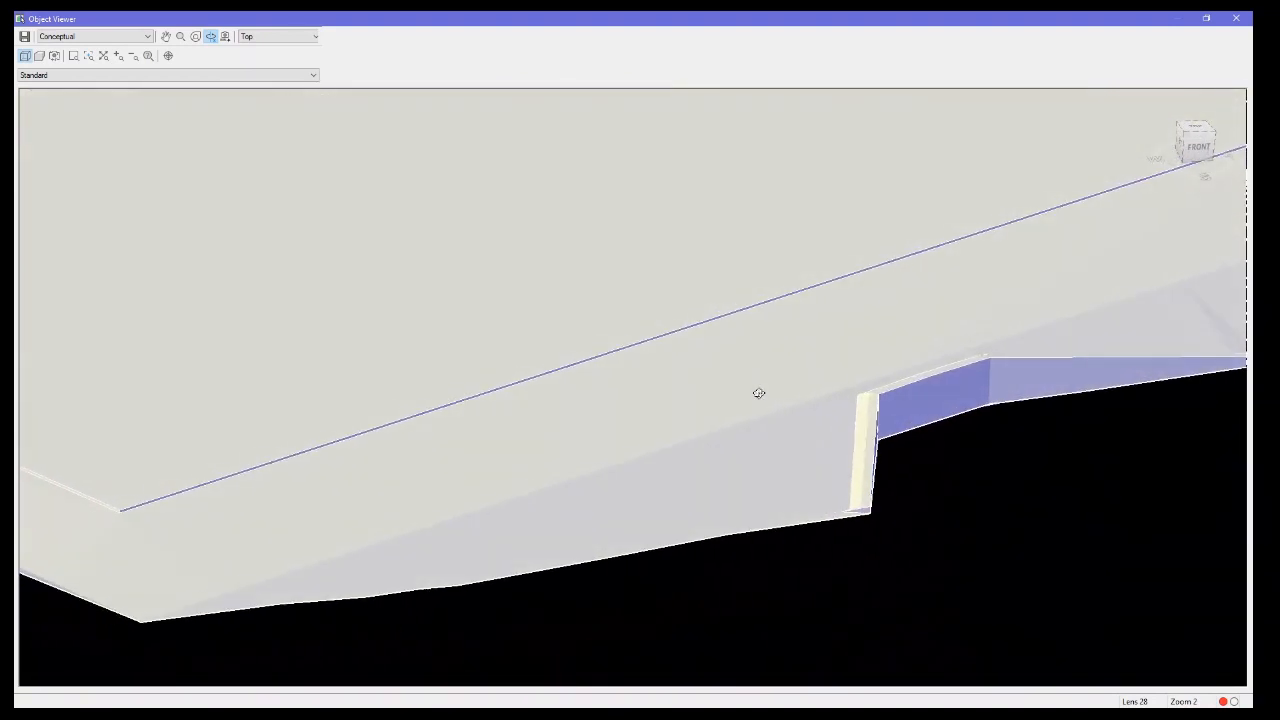
pyautogui.scroll(-5, 804, 454)
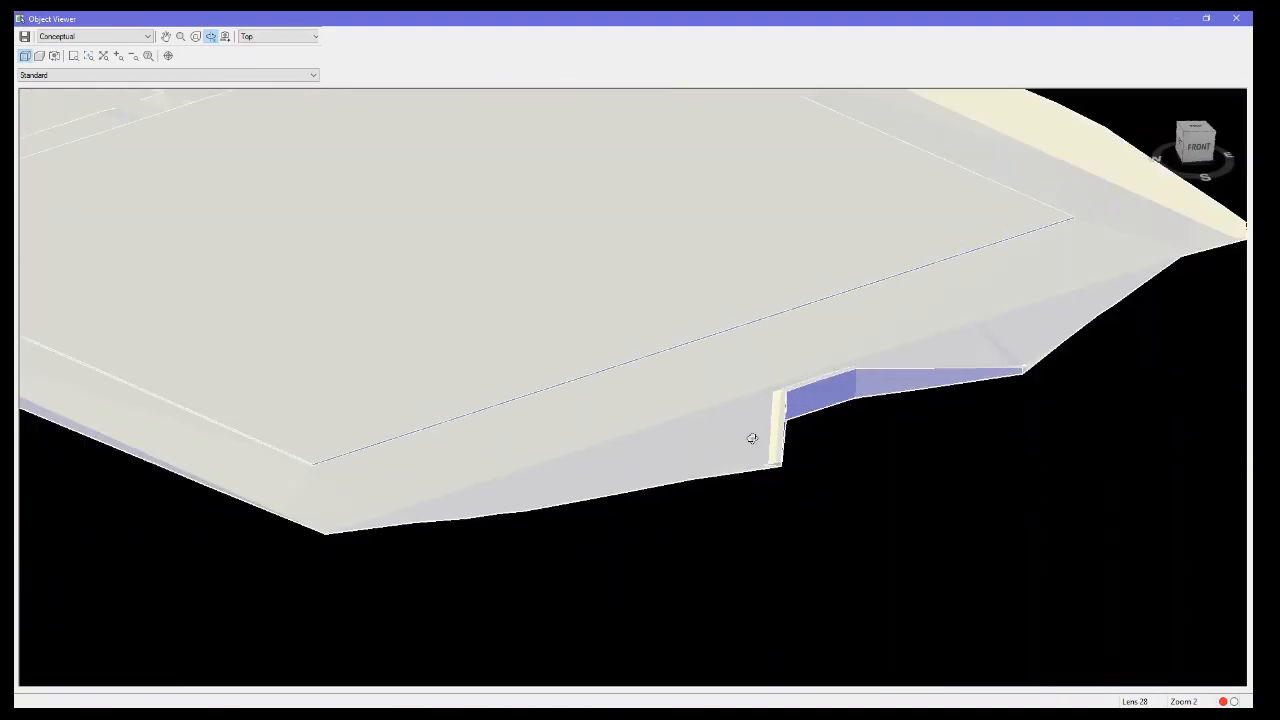
pyautogui.moveTo(586, 397); pyautogui.dragTo(655, 360)
pyautogui.scroll(3, 650, 349)
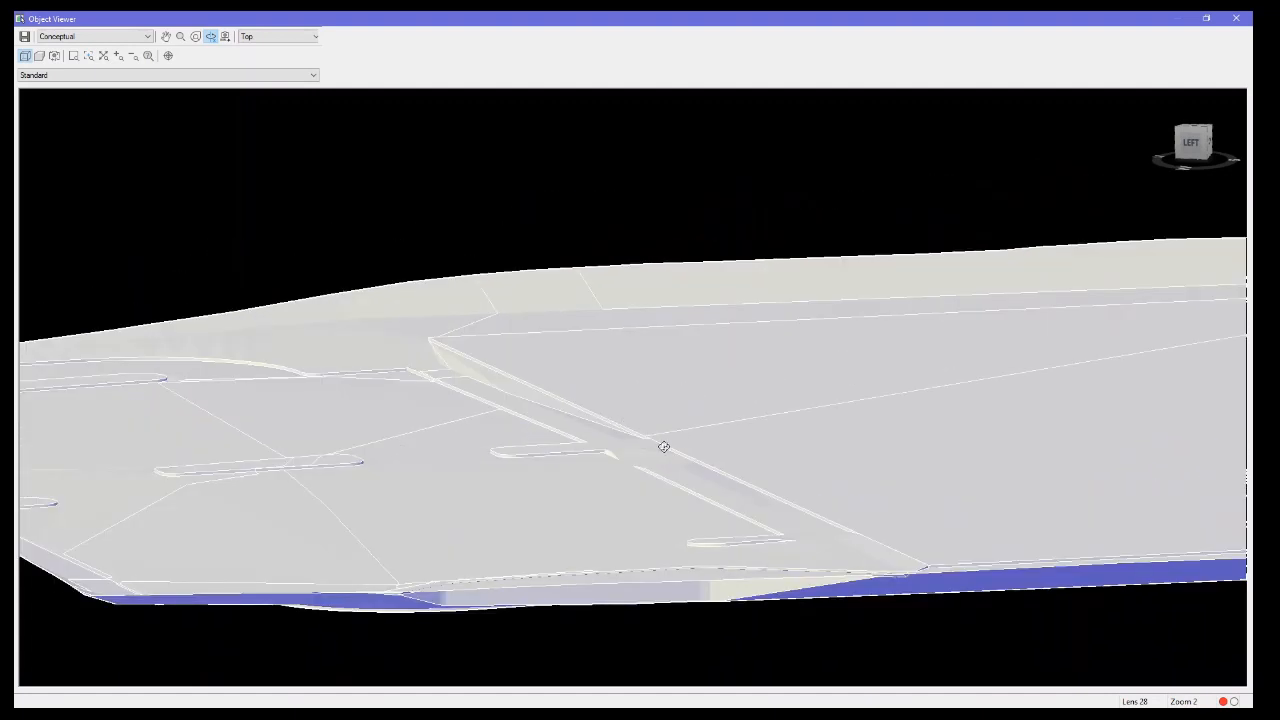
pyautogui.scroll(1, 663, 446)
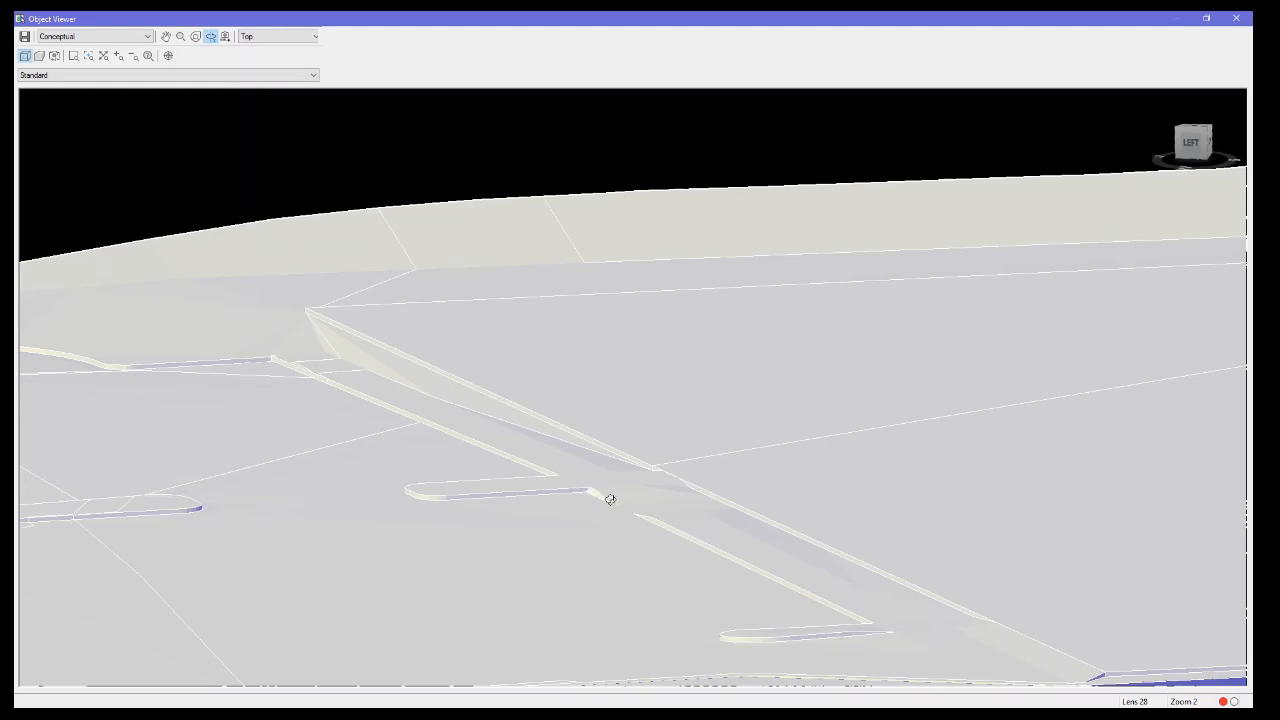
pyautogui.scroll(1, 631, 534)
pyautogui.scroll(-3, 628, 504)
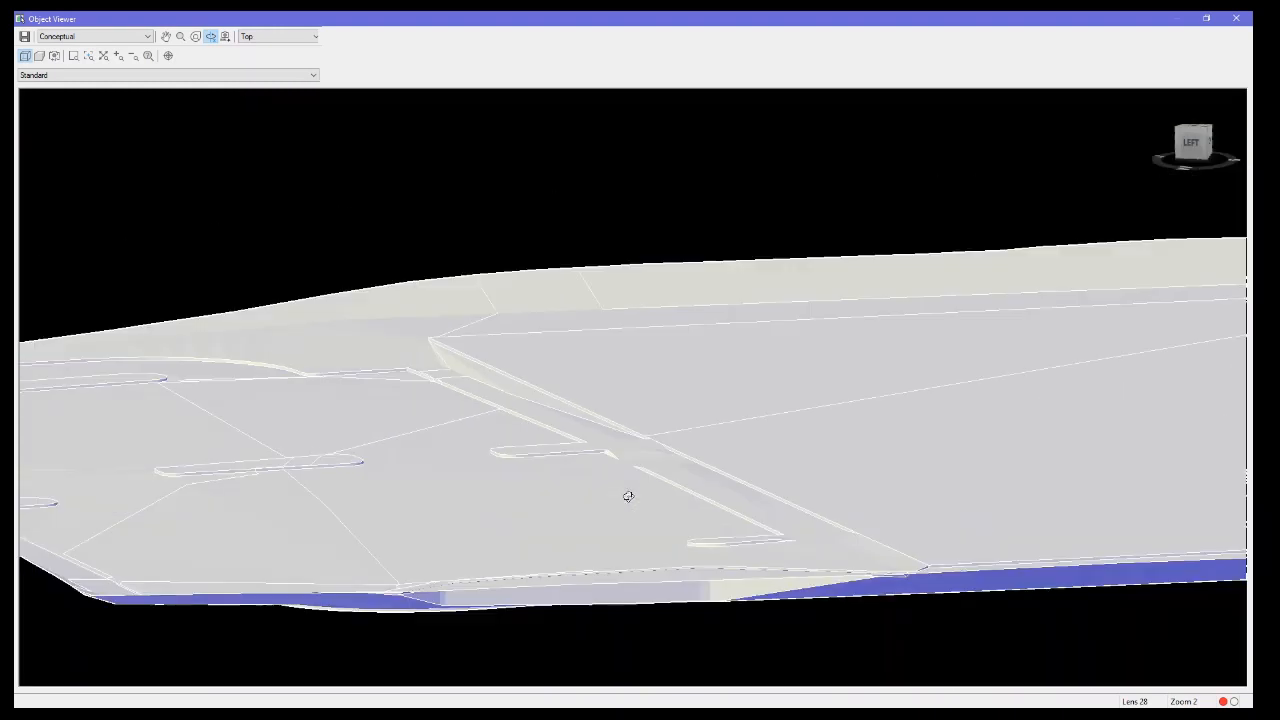
# Orbit further around the Pad surface's parking area and entrance drive, then exit the Object Viewer.
pyautogui.moveTo(600, 506); pyautogui.dragTo(774, 446)
pyautogui.moveTo(793, 450); pyautogui.dragTo(546, 399, button='middle')
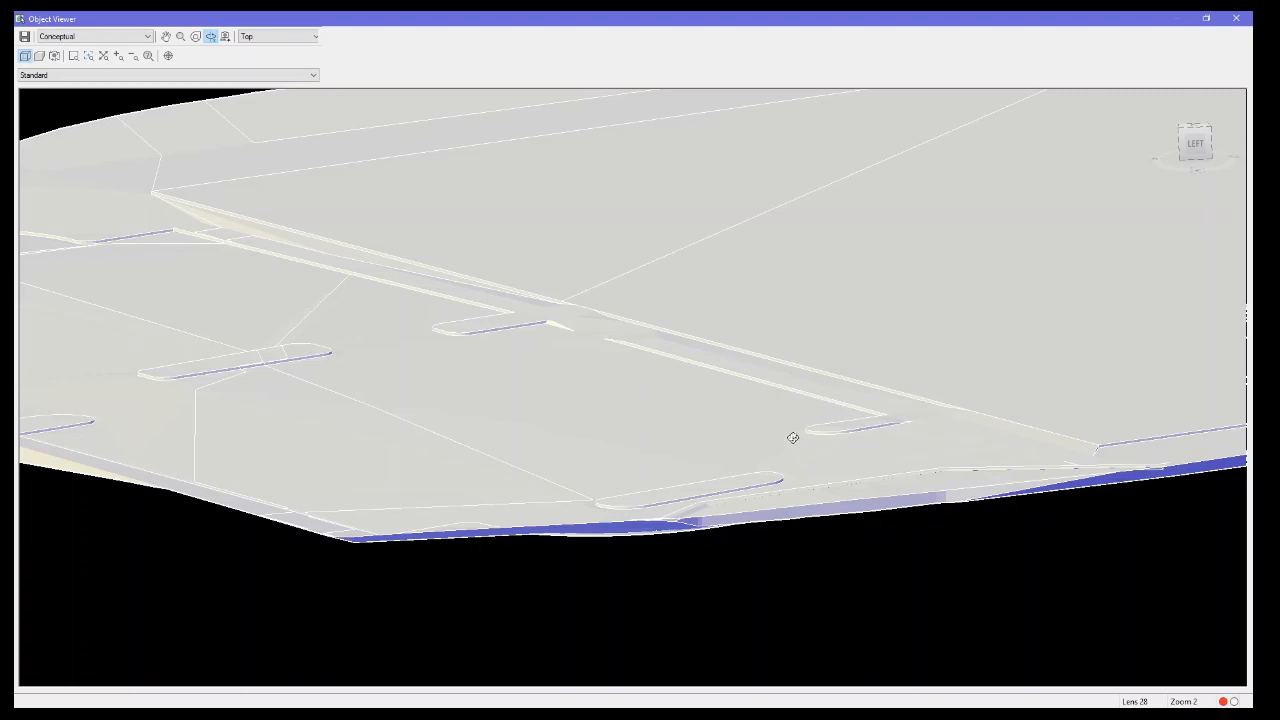
pyautogui.moveTo(792, 437); pyautogui.dragTo(687, 412)
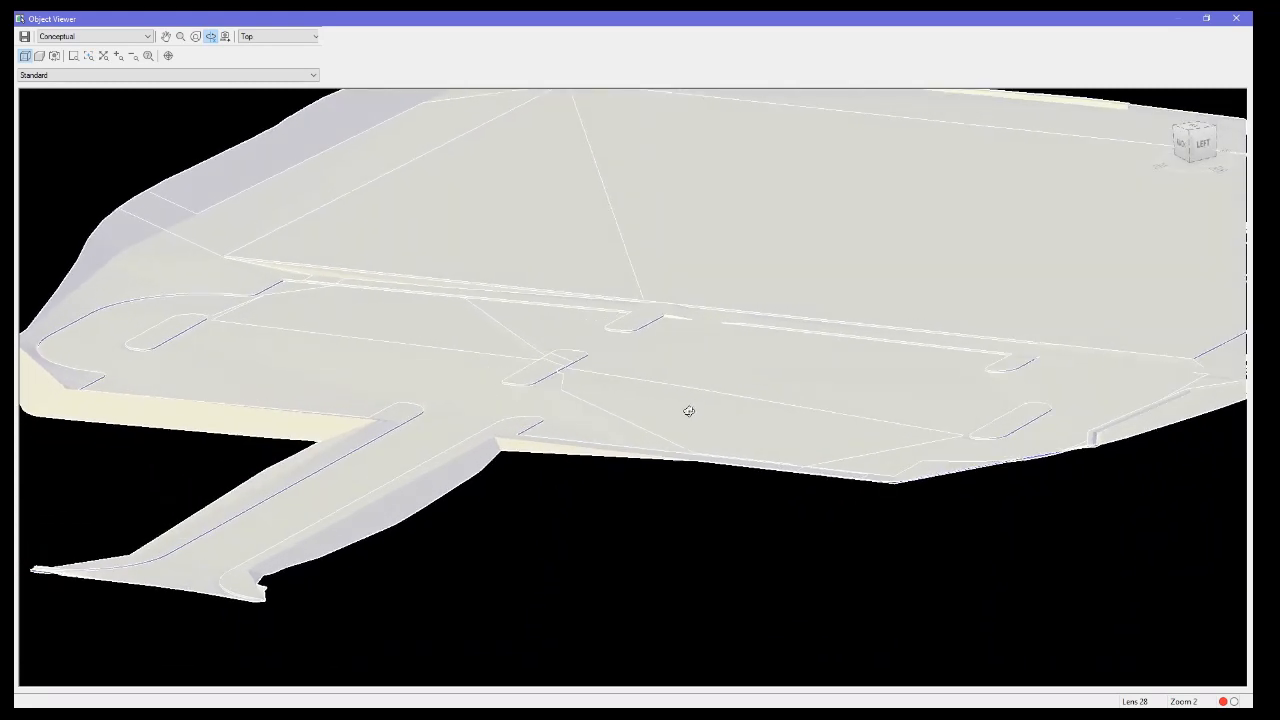
pyautogui.scroll(-5, 689, 411)
pyautogui.rightClick(716, 397)
pyautogui.click(757, 405)
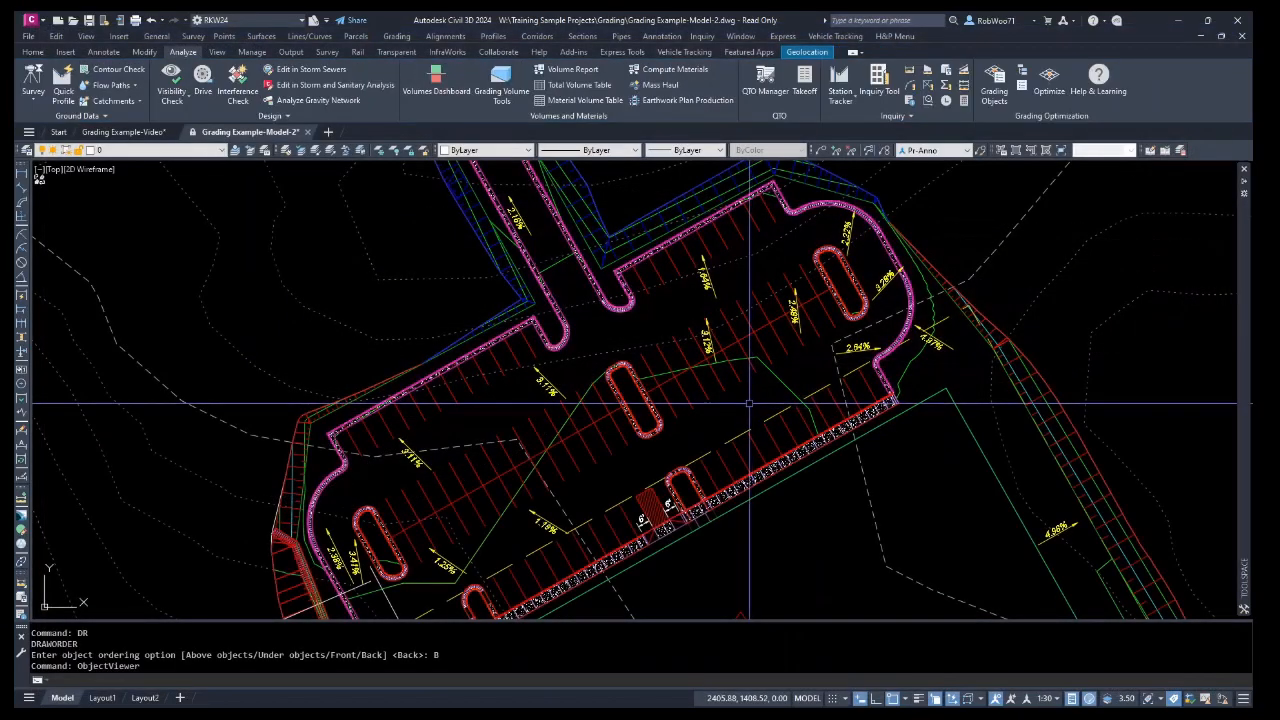
# Zoom out to the whole site, open the Prospector and expand the drawing's Sites collection.
pyautogui.scroll(-3, 790, 433)
pyautogui.moveTo(835, 522); pyautogui.dragTo(739, 456, button='middle')
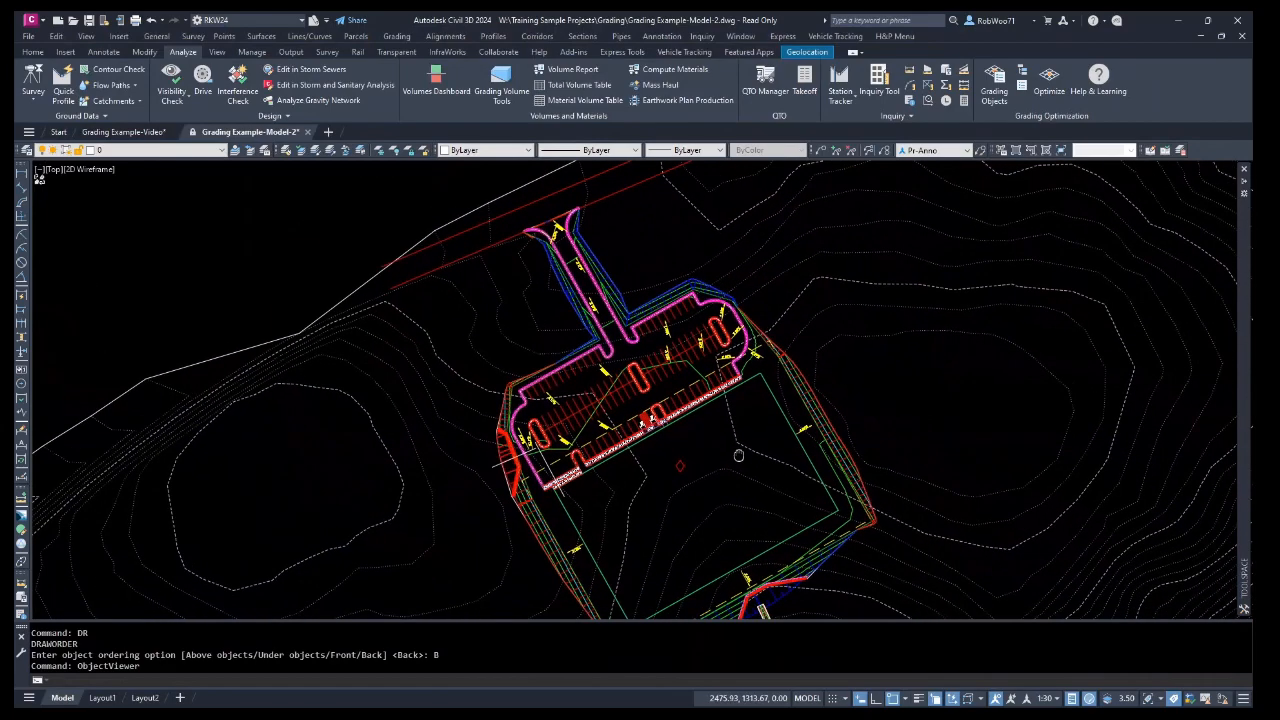
pyautogui.moveTo(910, 516); pyautogui.dragTo(875, 483, button='middle')
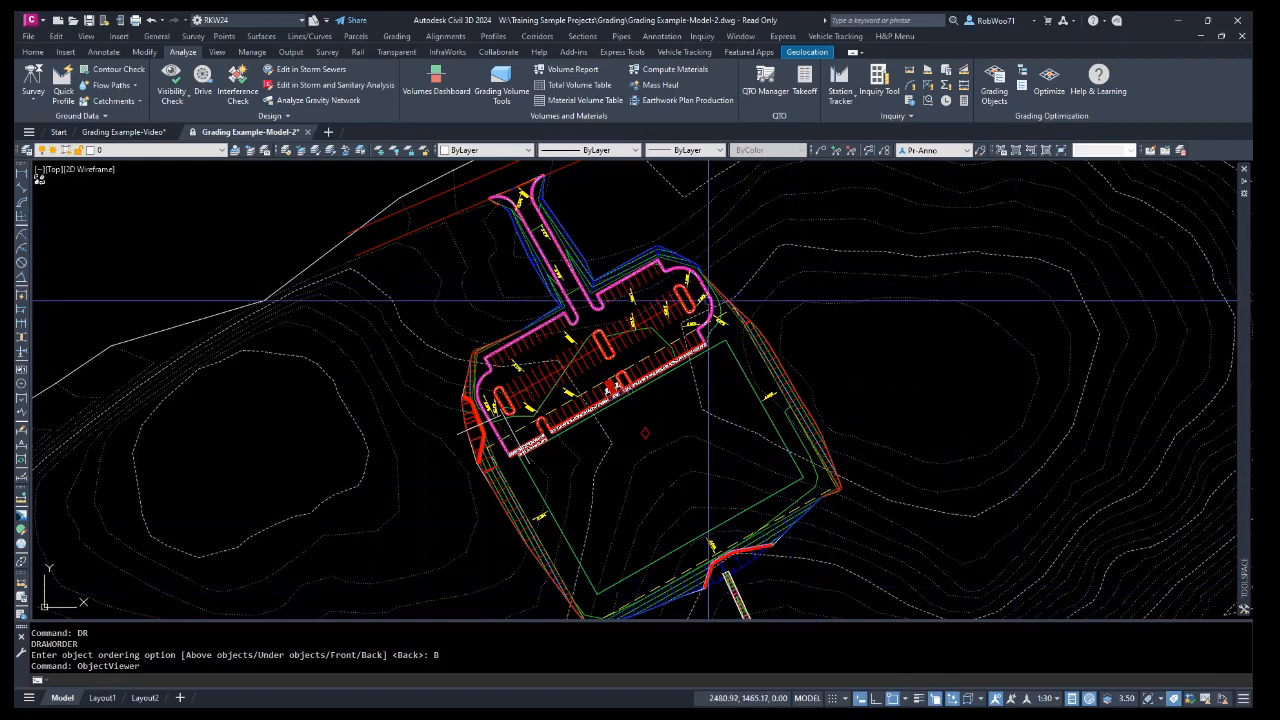
pyautogui.click(35, 55)
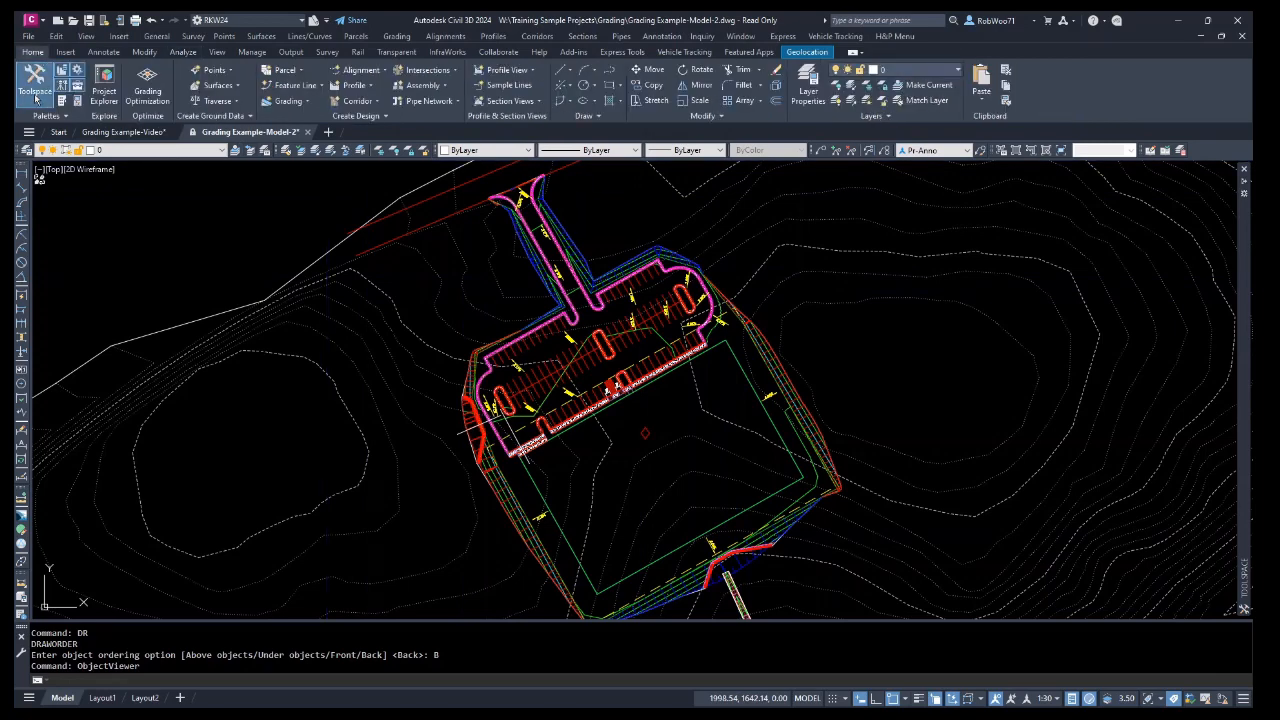
pyautogui.click(35, 95)
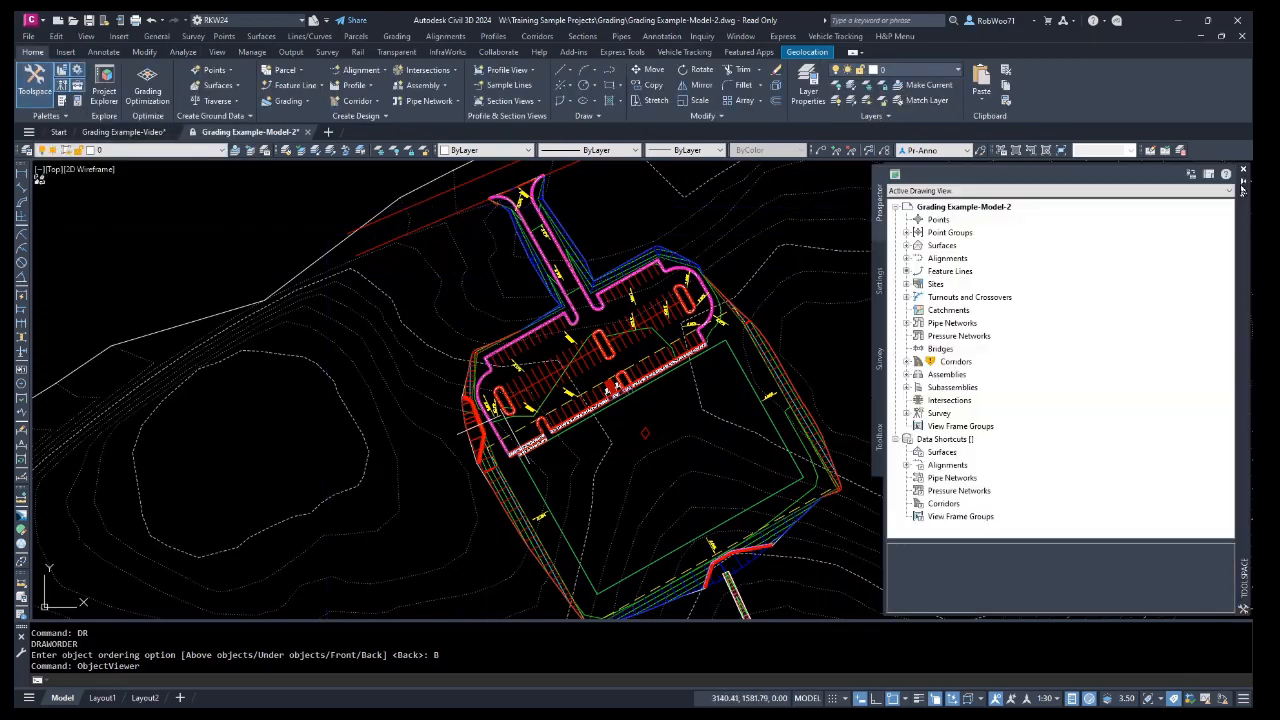
pyautogui.click(906, 284)
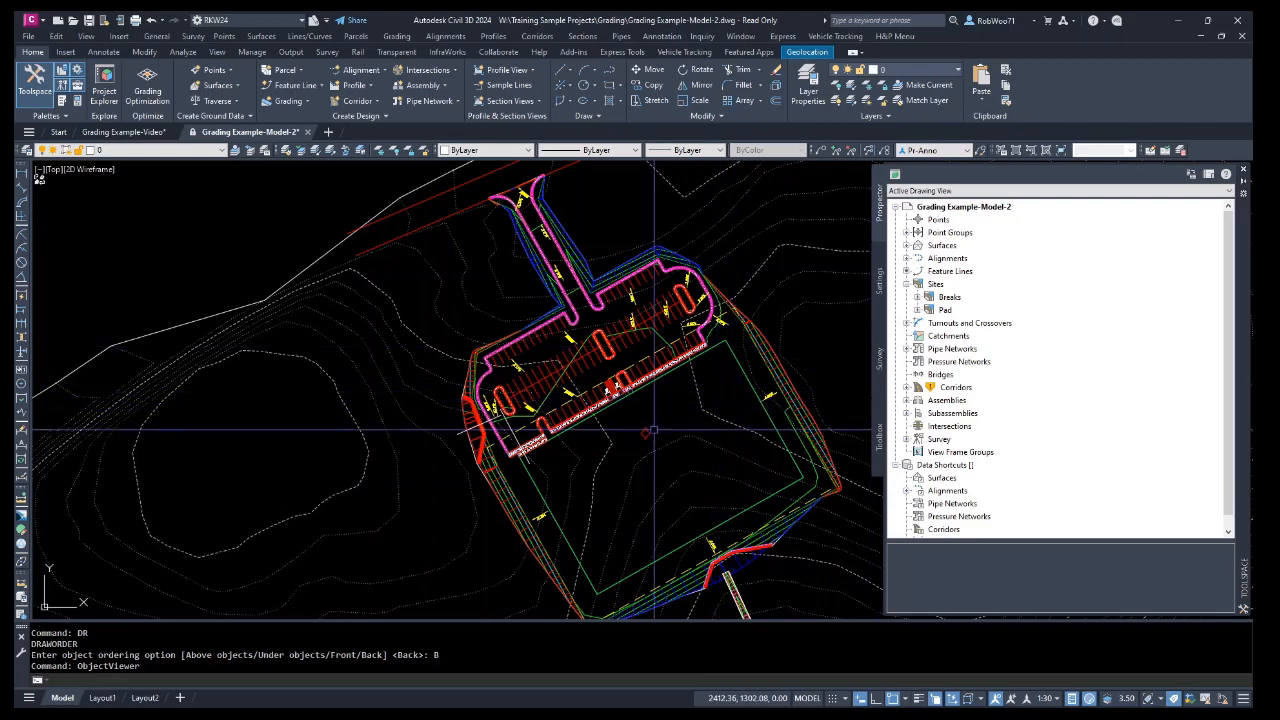
pyautogui.moveTo(654, 431)
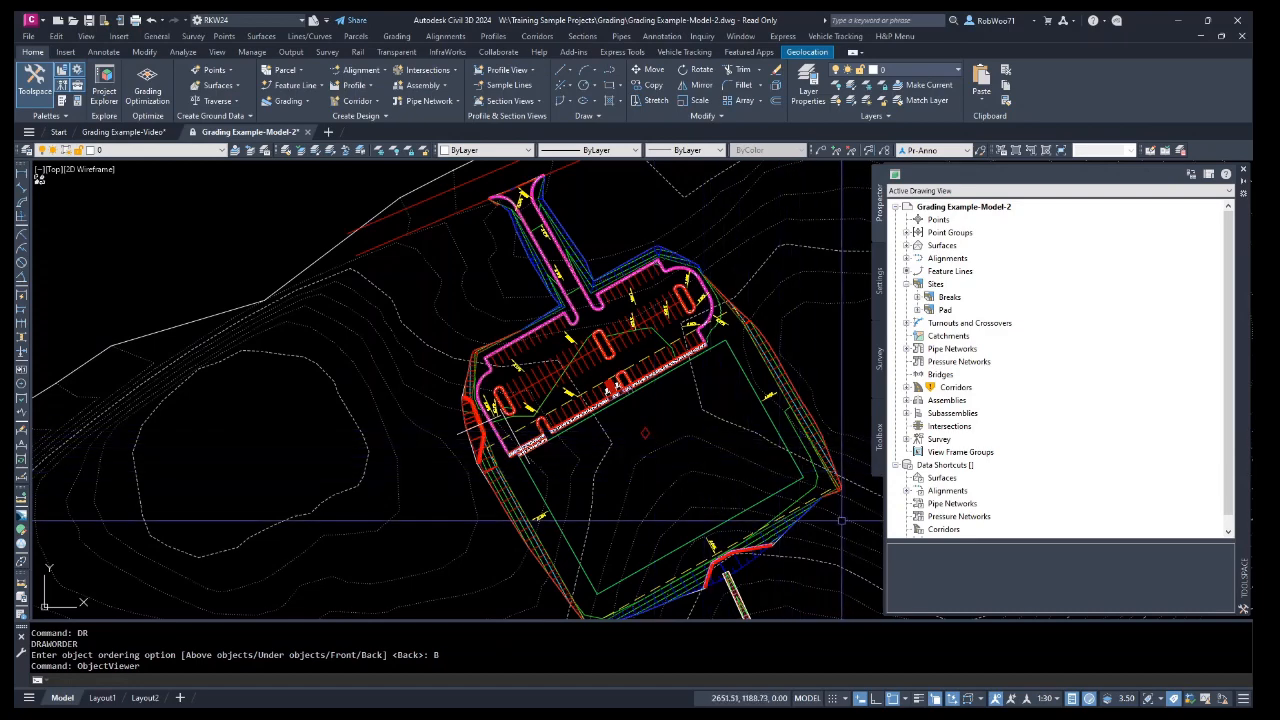
pyautogui.moveTo(840, 522); pyautogui.dragTo(808, 520, button='middle')
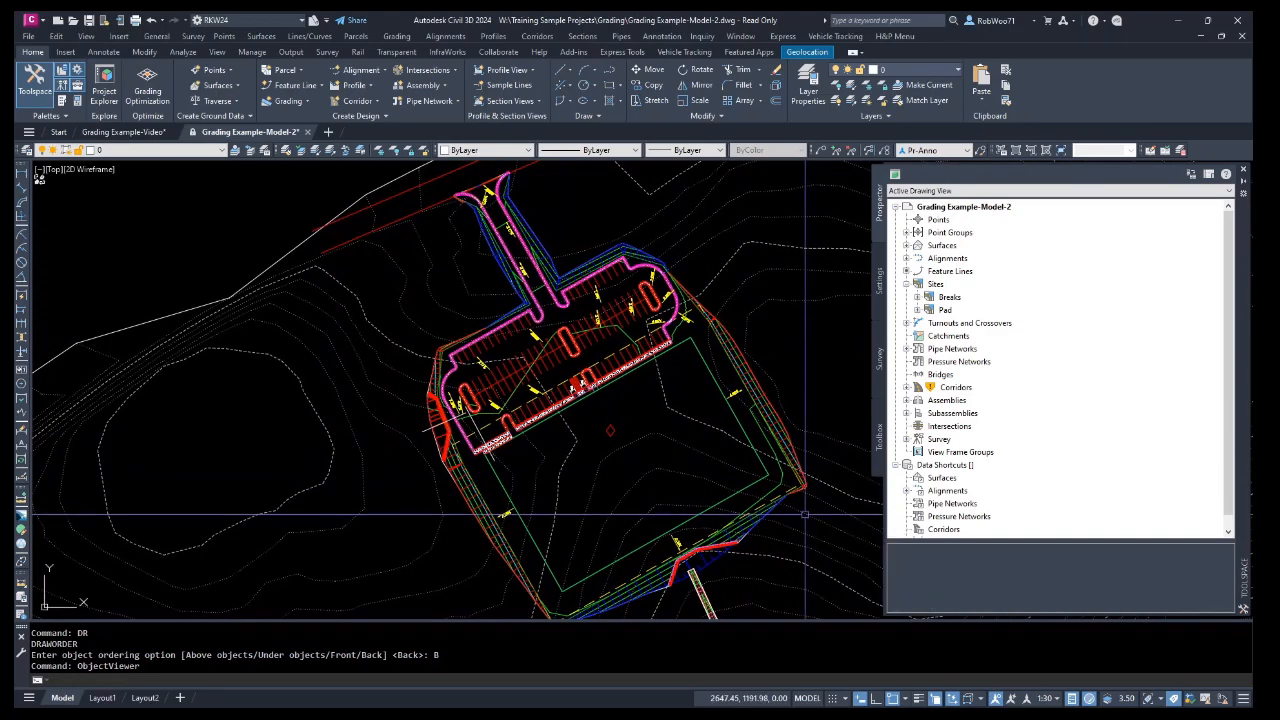